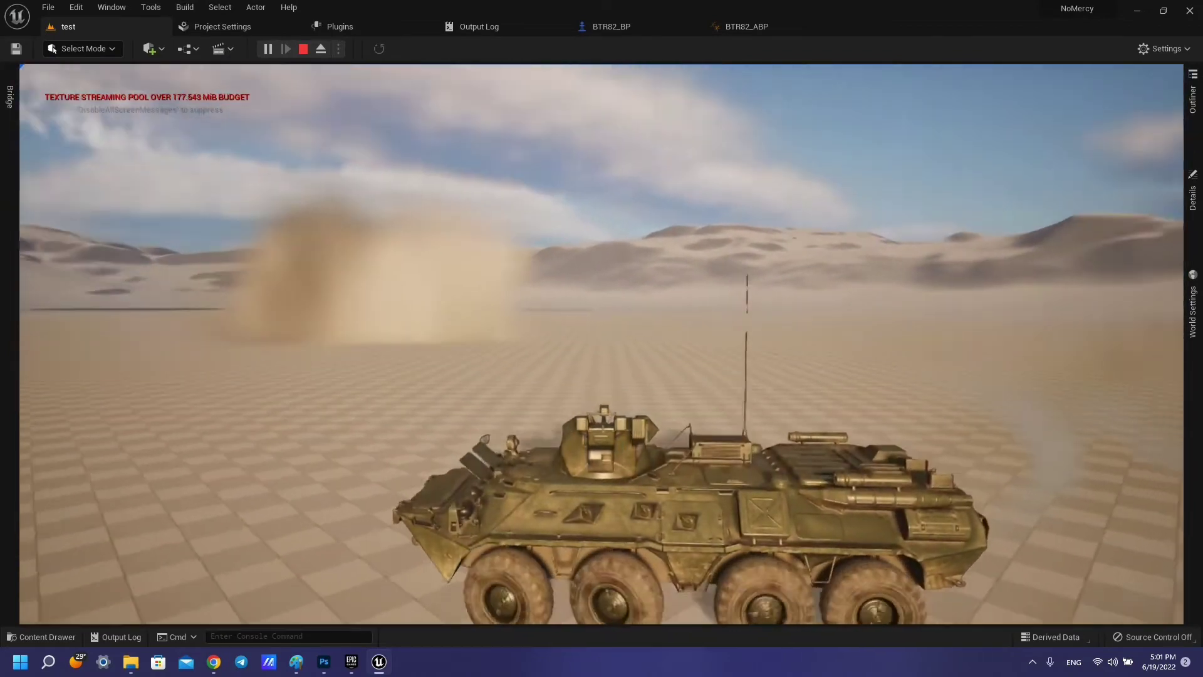
Stop the play session and bring BTR82_BP's InputAxis Mouse Yaw/Pitch nodes into view
{"action": "key", "text": "Escape"}
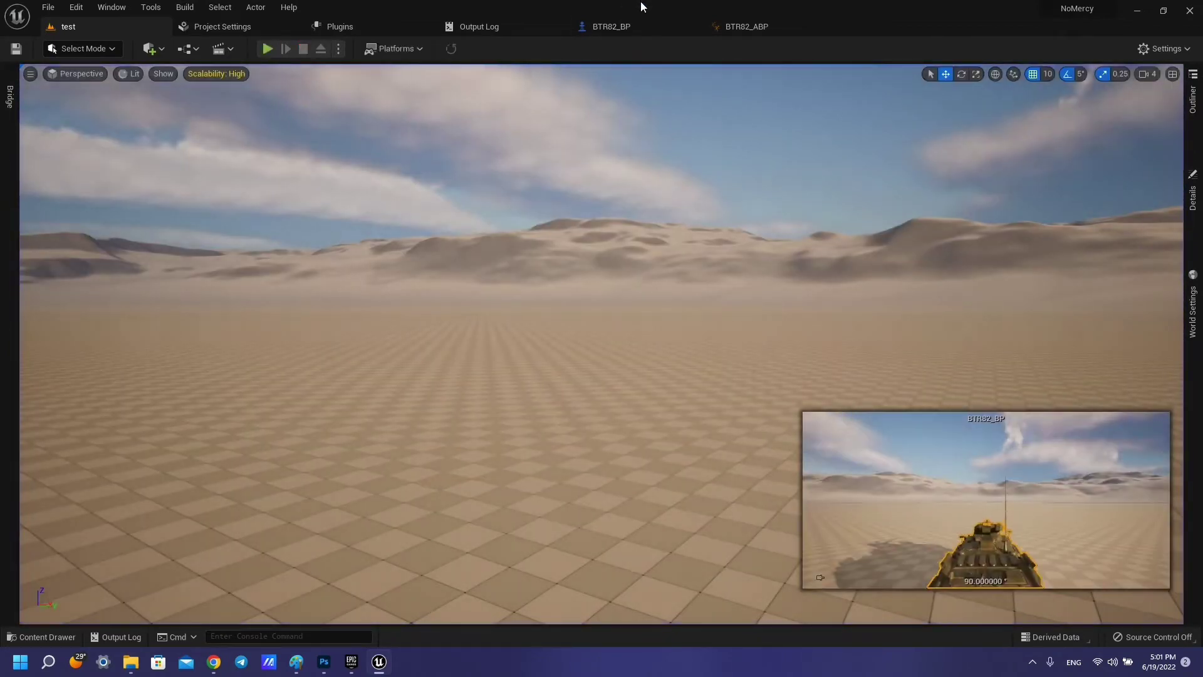
{"action": "left_click", "coordinate": [627, 17]}
{"action": "right_click_drag", "start_coordinate": [530, 376], "coordinate": [515, 322]}
{"action": "scroll", "coordinate": [516, 322], "scroll_direction": "up", "scroll_amount": 2}
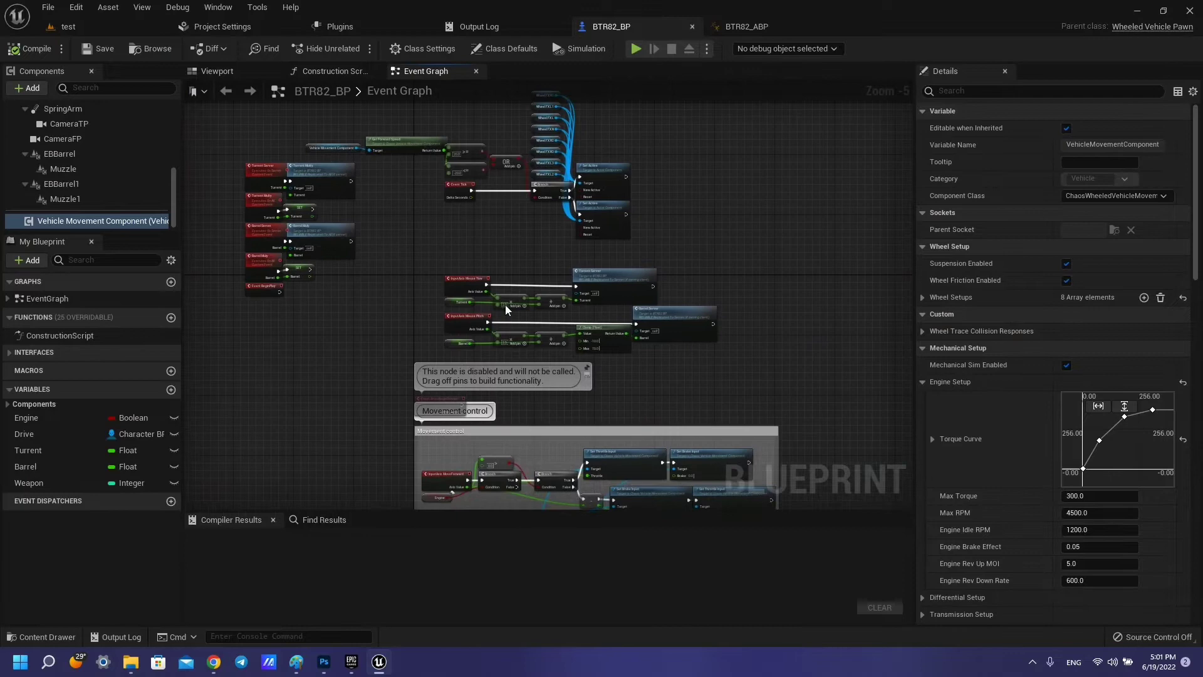
{"action": "scroll", "coordinate": [505, 305], "scroll_direction": "up", "scroll_amount": 3}
{"action": "right_click_drag", "start_coordinate": [524, 390], "coordinate": [637, 483]}
{"action": "scroll", "coordinate": [633, 480], "scroll_direction": "down", "scroll_amount": 3}
{"action": "right_click_drag", "start_coordinate": [578, 446], "coordinate": [442, 398]}
Select the Turrent and Barrel getters with their yaw and pitch math nodes
{"action": "left_click_drag", "start_coordinate": [244, 312], "coordinate": [475, 321]}
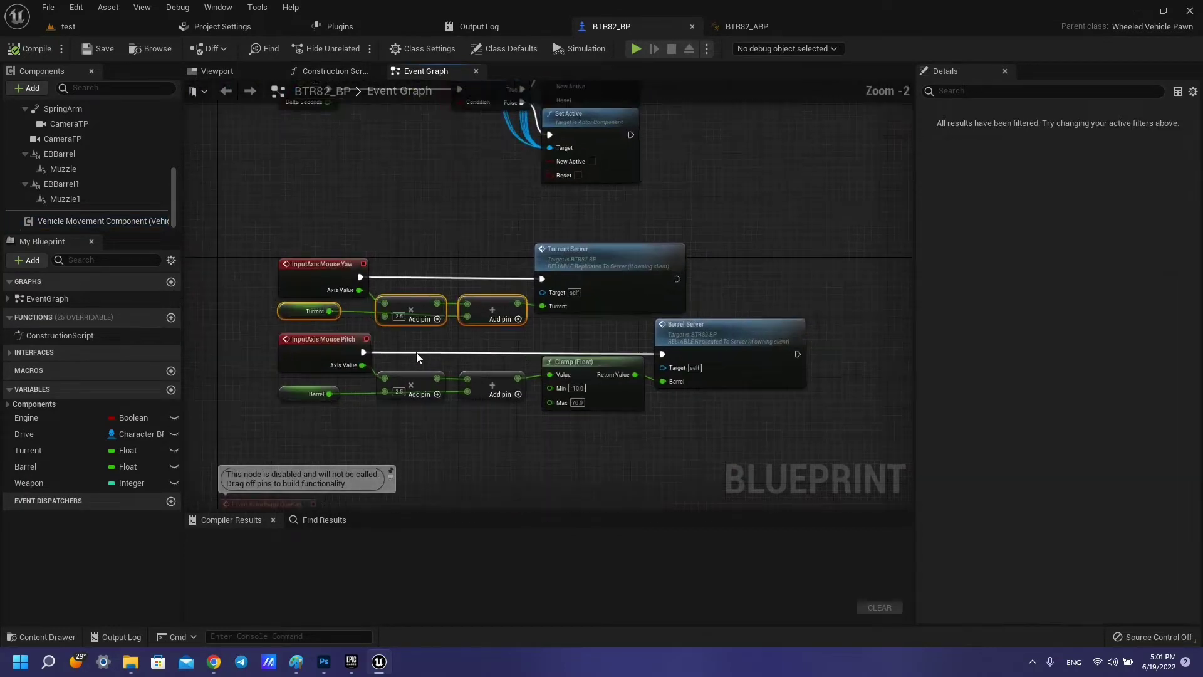
{"action": "scroll", "coordinate": [416, 352], "scroll_direction": "up", "scroll_amount": 3}
{"action": "left_click", "coordinate": [339, 473]}
{"action": "left_click_drag", "start_coordinate": [340, 472], "coordinate": [711, 422]}
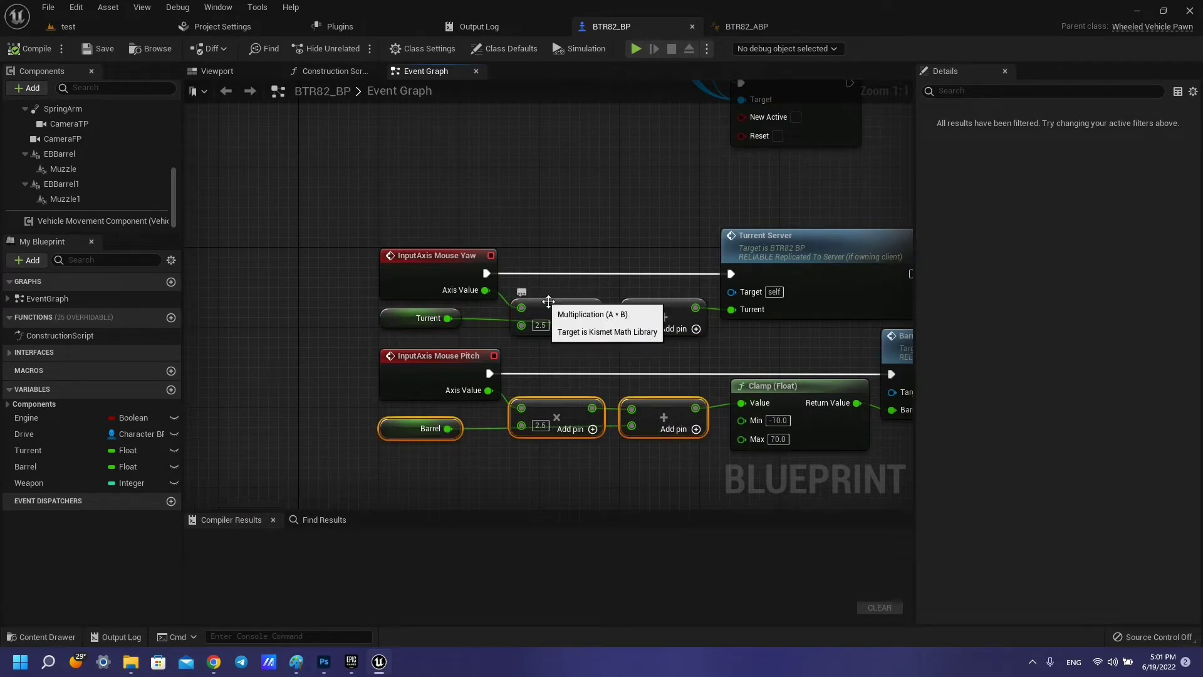
{"action": "left_click_drag", "start_coordinate": [378, 335], "coordinate": [652, 314]}
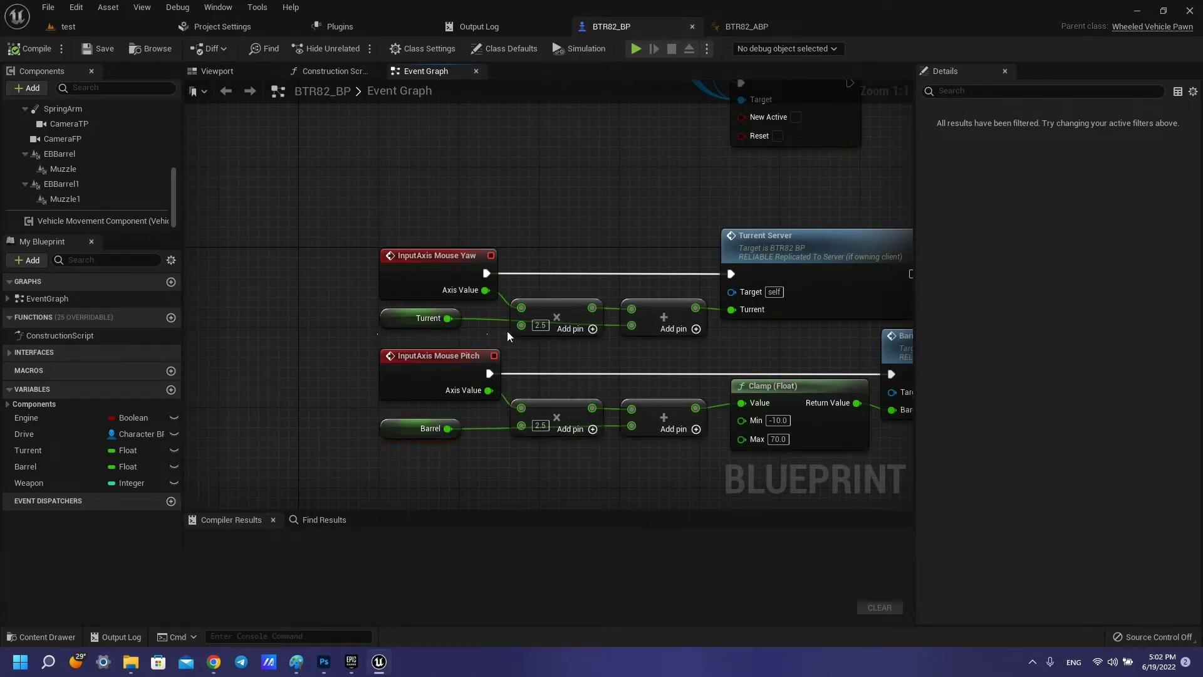
Move the Turrent Server node further right and show the Turrent variable's properties
{"action": "right_click_drag", "start_coordinate": [892, 306], "coordinate": [663, 292]}
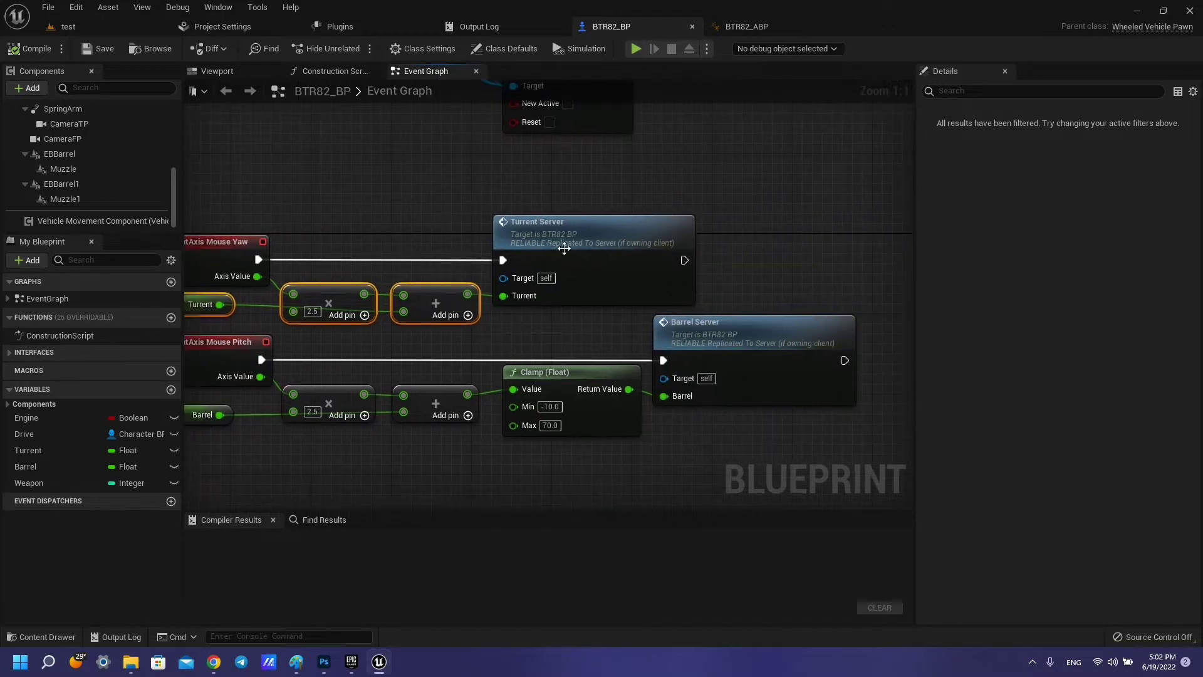
{"action": "left_click_drag", "start_coordinate": [564, 249], "coordinate": [721, 249]}
{"action": "right_click_drag", "start_coordinate": [314, 323], "coordinate": [513, 348]}
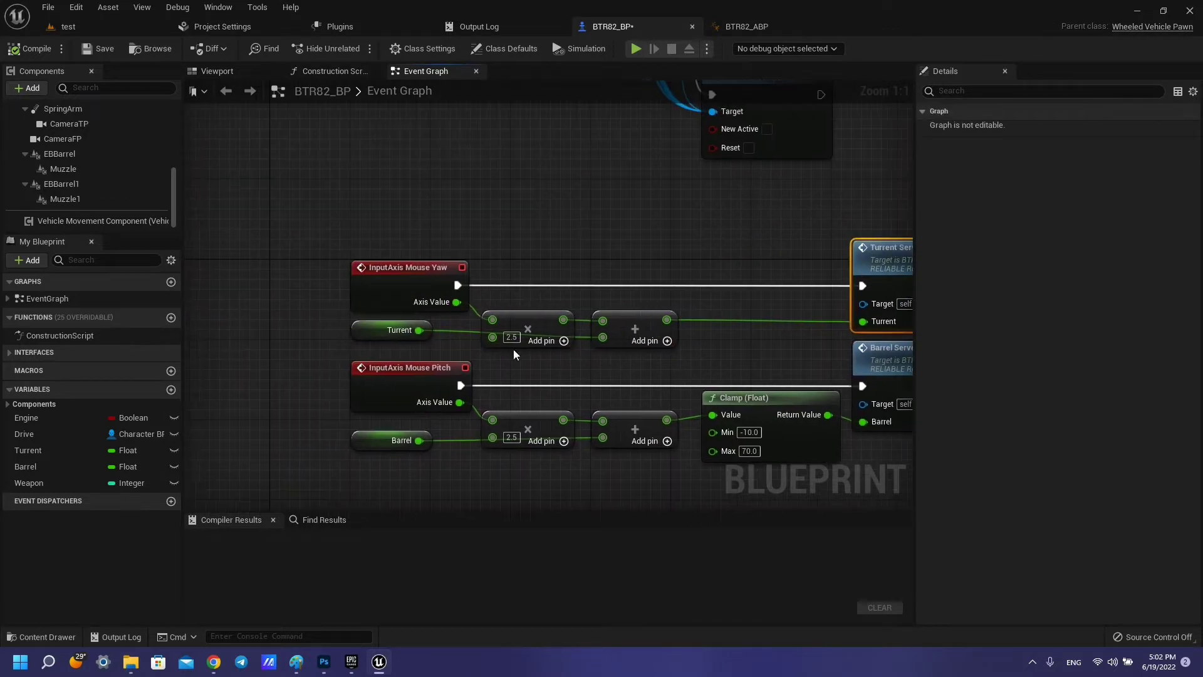
{"action": "left_click", "coordinate": [378, 335]}
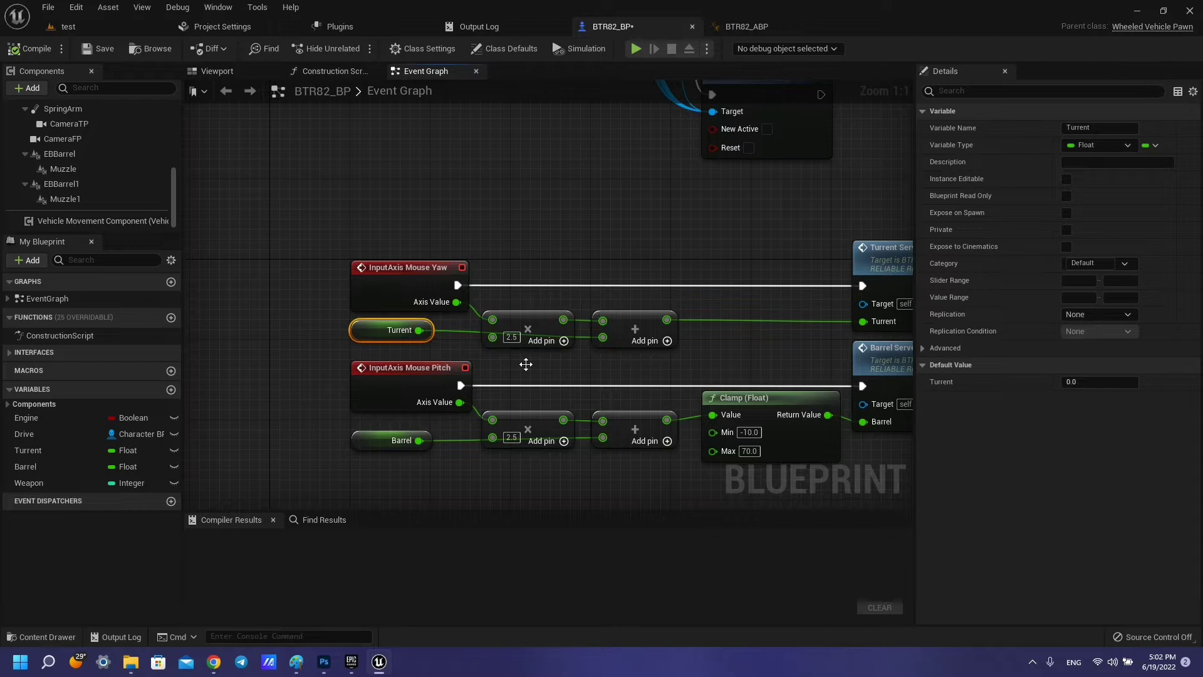
{"action": "right_click_drag", "start_coordinate": [526, 364], "coordinate": [454, 377]}
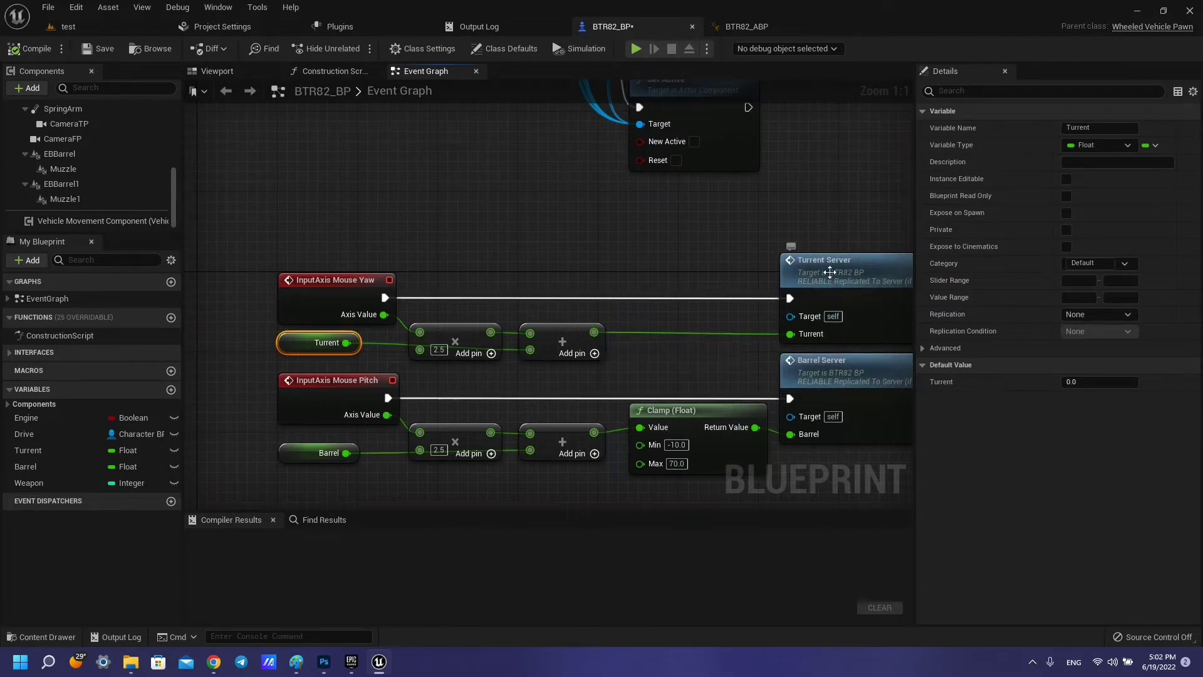
Zoom out to an overview of all the Event Graph's node groups
{"action": "scroll", "coordinate": [829, 272], "scroll_direction": "down", "scroll_amount": 2}
{"action": "scroll", "coordinate": [705, 348], "scroll_direction": "down", "scroll_amount": 2}
{"action": "scroll", "coordinate": [702, 405], "scroll_direction": "down", "scroll_amount": 3}
{"action": "scroll", "coordinate": [581, 204], "scroll_direction": "down", "scroll_amount": 2}
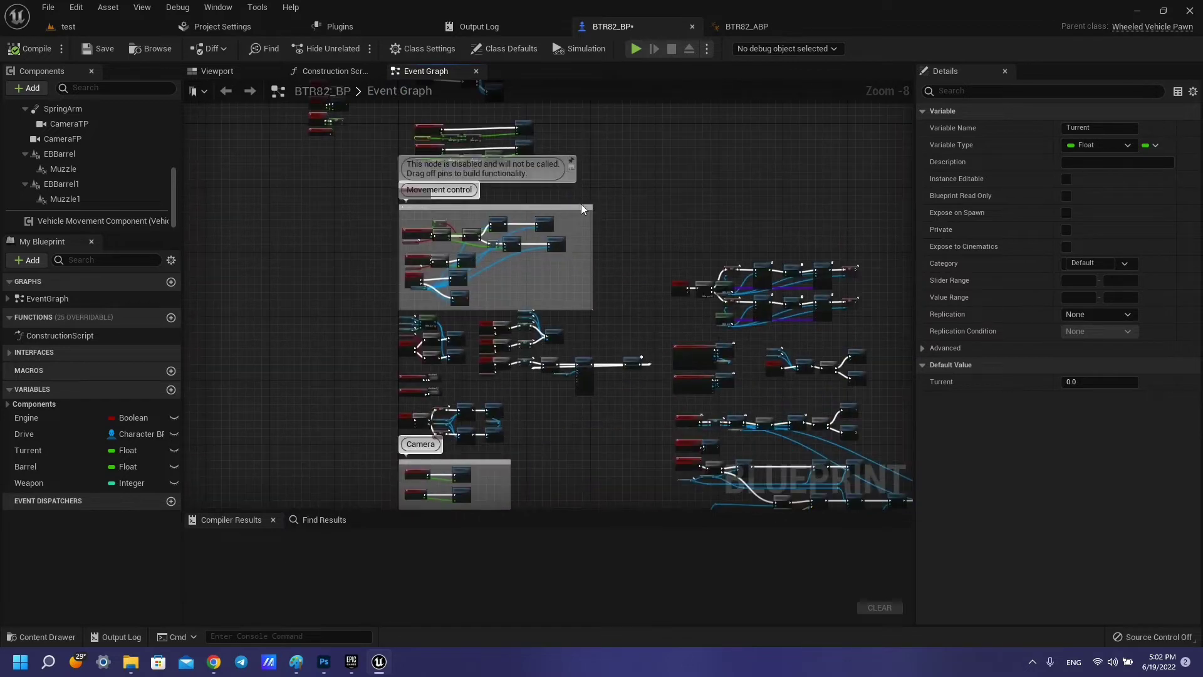
{"action": "right_click_drag", "start_coordinate": [581, 204], "coordinate": [455, 104]}
{"action": "scroll", "coordinate": [559, 356], "scroll_direction": "down", "scroll_amount": 3}
{"action": "right_click_drag", "start_coordinate": [559, 356], "coordinate": [593, 470]}
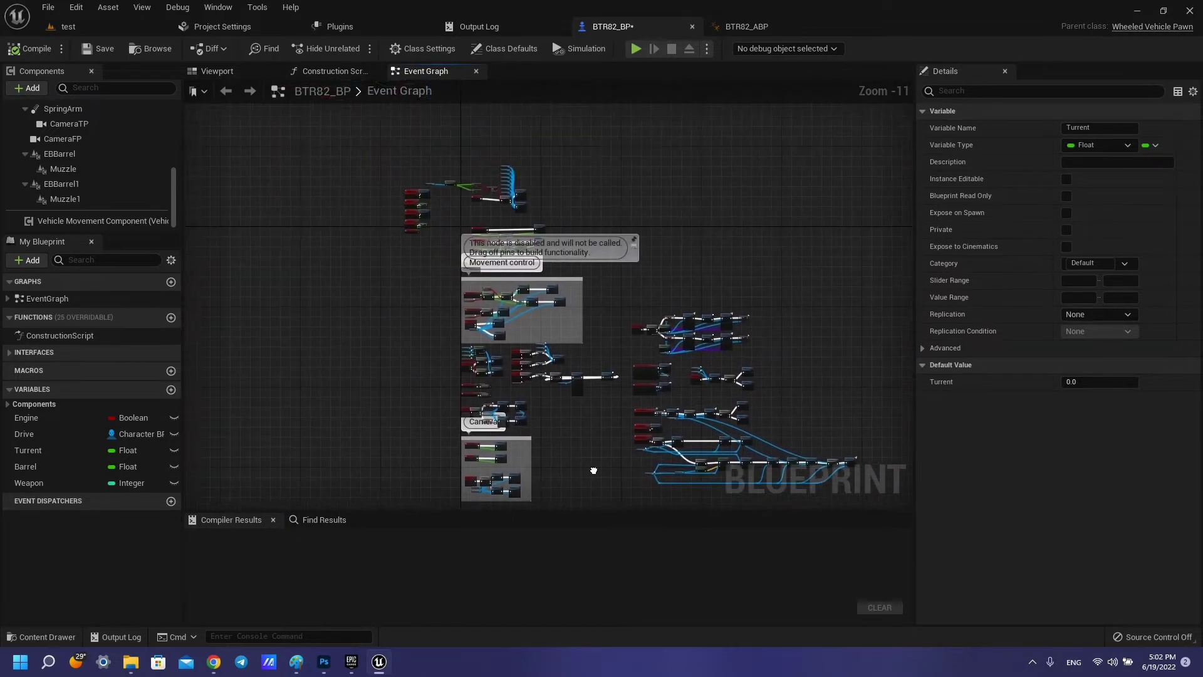
{"action": "scroll", "coordinate": [464, 185], "scroll_direction": "up", "scroll_amount": 3}
{"action": "scroll", "coordinate": [464, 186], "scroll_direction": "up", "scroll_amount": 2}
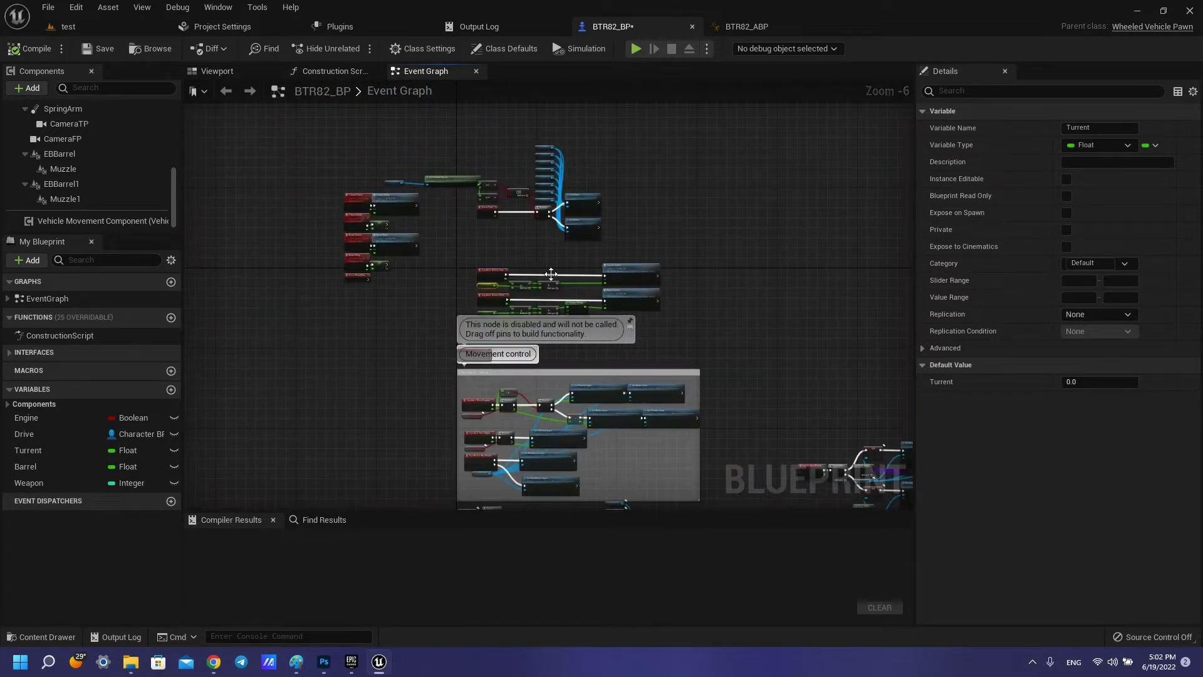
Move Event BeginPlay up beside Event Tick
{"action": "left_click_drag", "start_coordinate": [315, 329], "coordinate": [389, 197]}
{"action": "scroll", "coordinate": [404, 239], "scroll_direction": "up", "scroll_amount": 5}
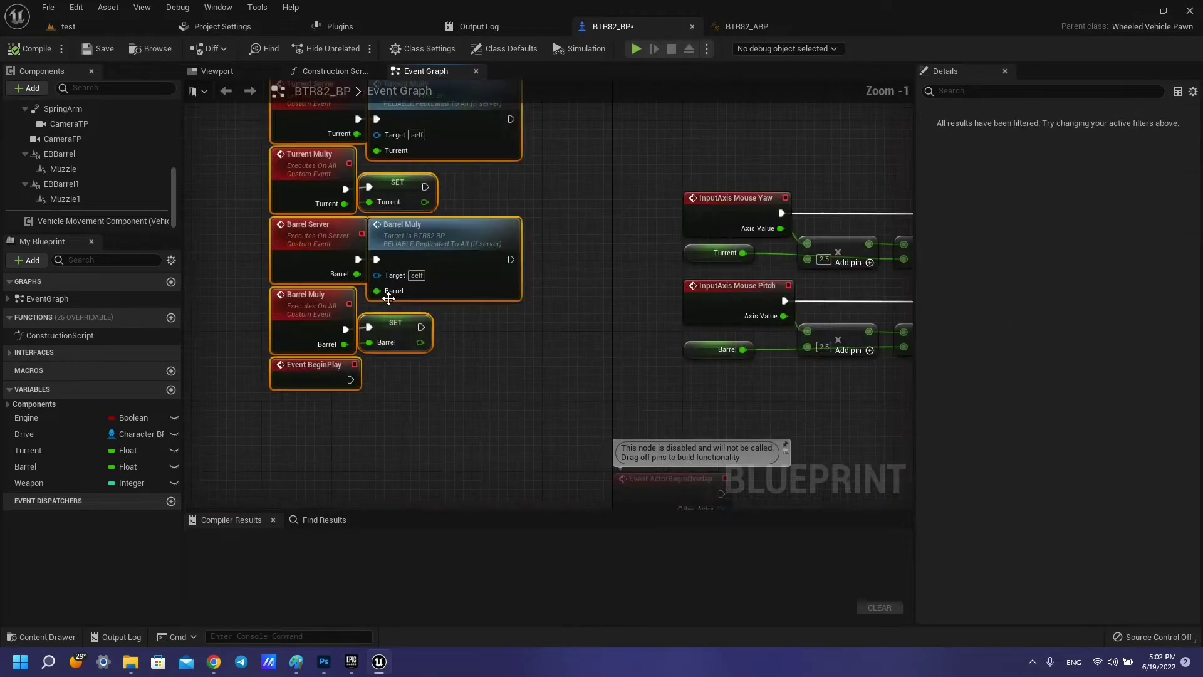
{"action": "right_click_drag", "start_coordinate": [468, 317], "coordinate": [521, 255]}
{"action": "left_click", "coordinate": [318, 375]}
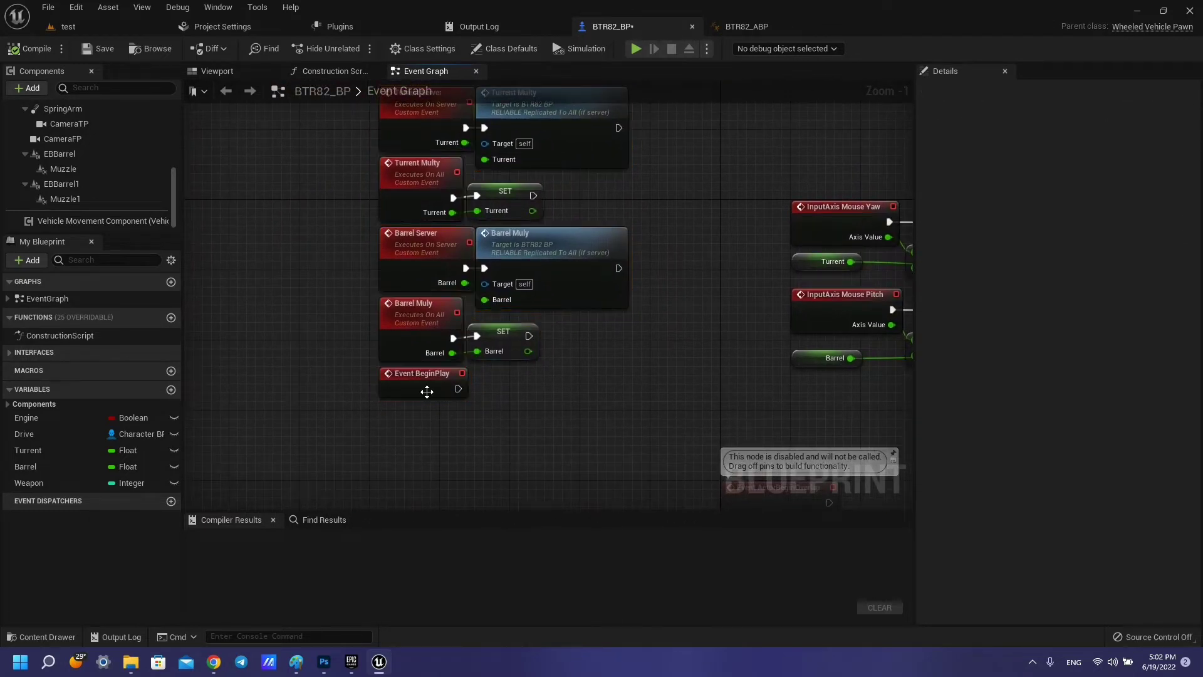
{"action": "left_click_drag", "start_coordinate": [423, 392], "coordinate": [425, 267]}
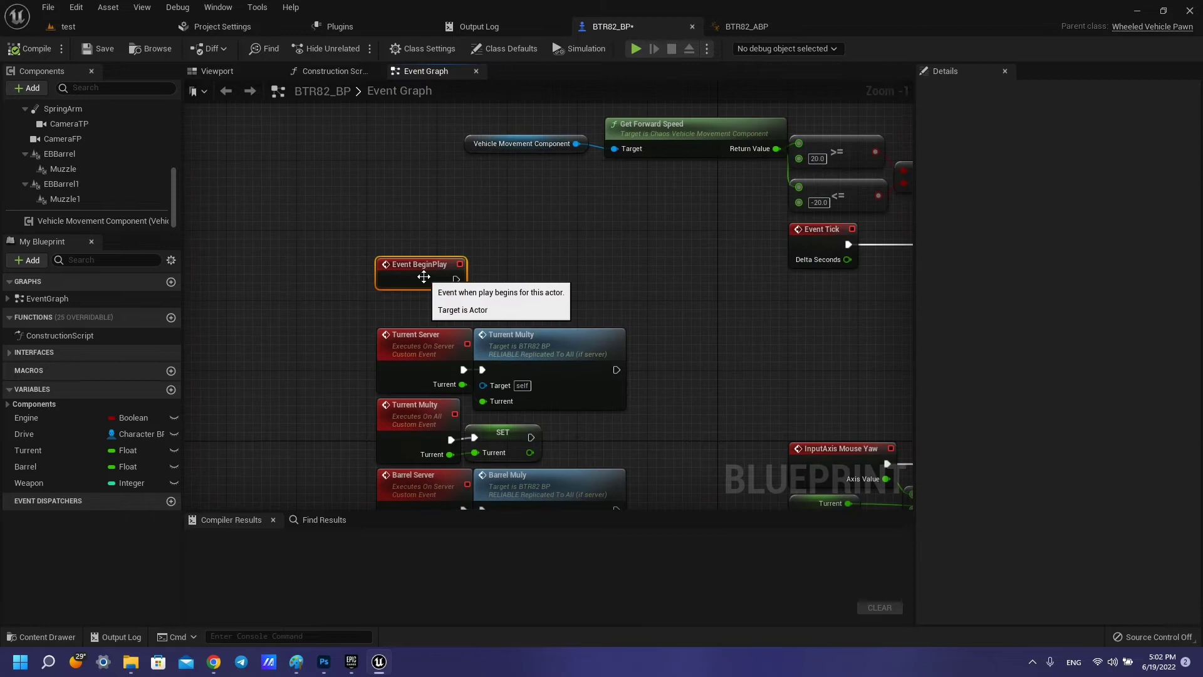
{"action": "right_click_drag", "start_coordinate": [425, 267], "coordinate": [452, 149]}
Check the replication settings of Barrel Muly, Barrel Server and Turrent Multy events
{"action": "left_click", "coordinate": [443, 426]}
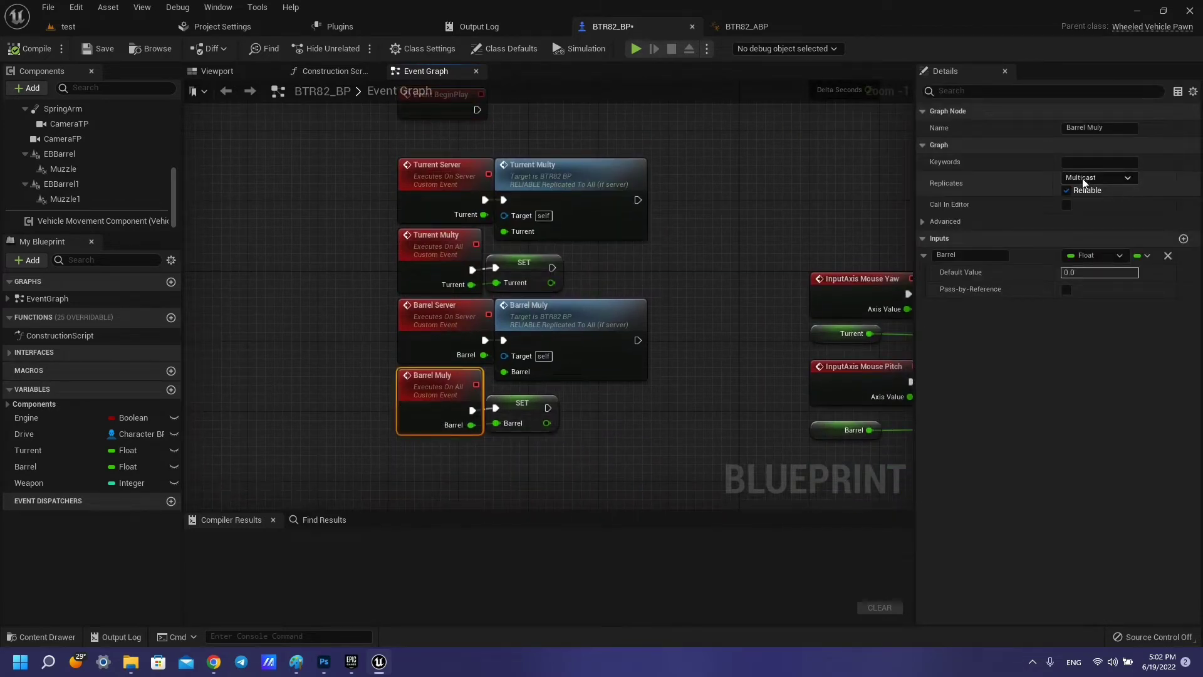
{"action": "left_click", "coordinate": [455, 303]}
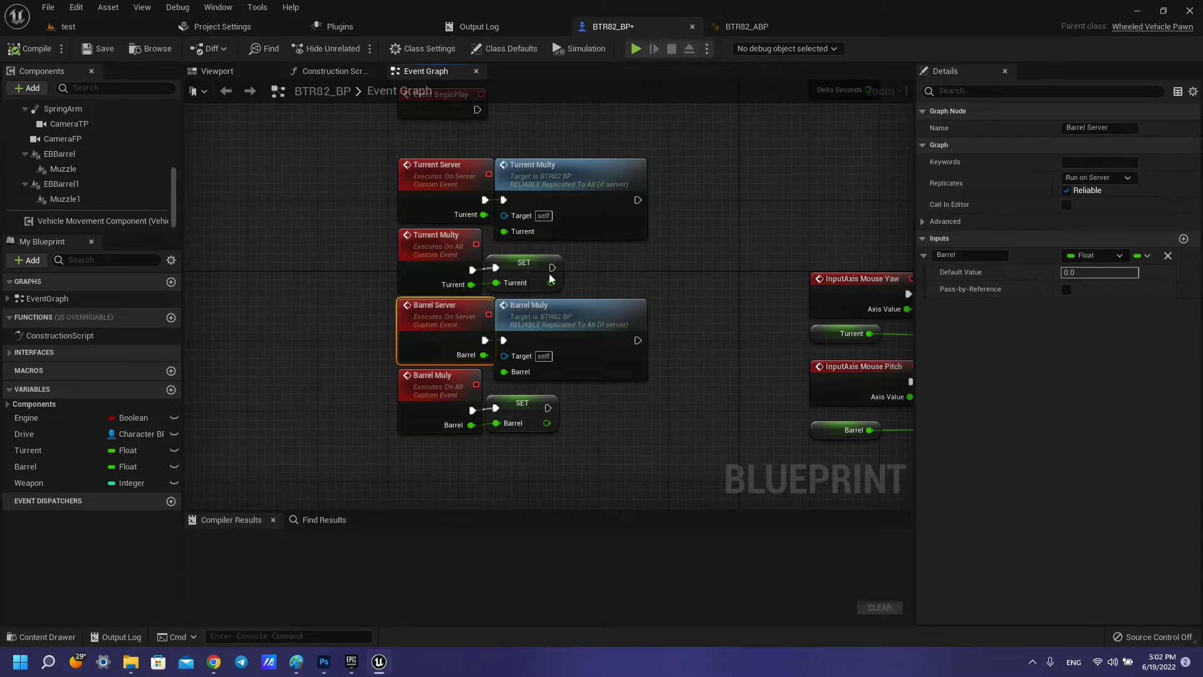
{"action": "left_click", "coordinate": [438, 241]}
{"action": "right_click_drag", "start_coordinate": [755, 355], "coordinate": [329, 280]}
{"action": "scroll", "coordinate": [764, 305], "scroll_direction": "up", "scroll_amount": 1}
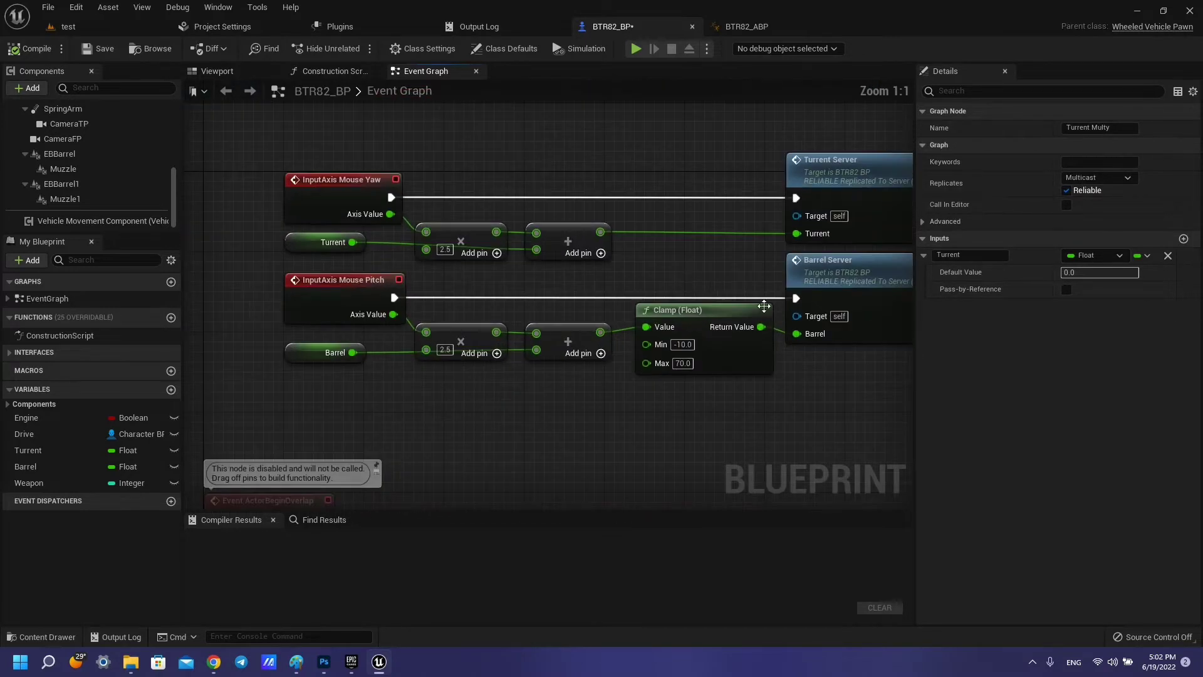
{"action": "right_click_drag", "start_coordinate": [764, 305], "coordinate": [565, 307]}
{"action": "right_click_drag", "start_coordinate": [445, 305], "coordinate": [607, 306]}
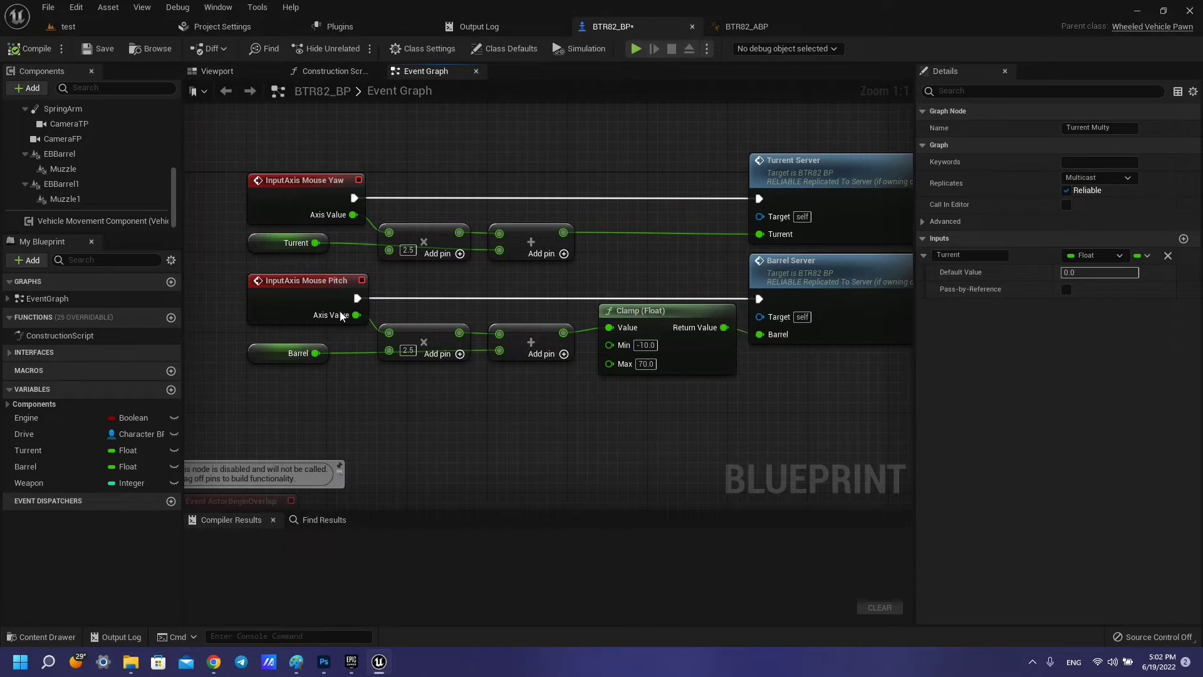
{"action": "mouse_move", "coordinate": [662, 362]}
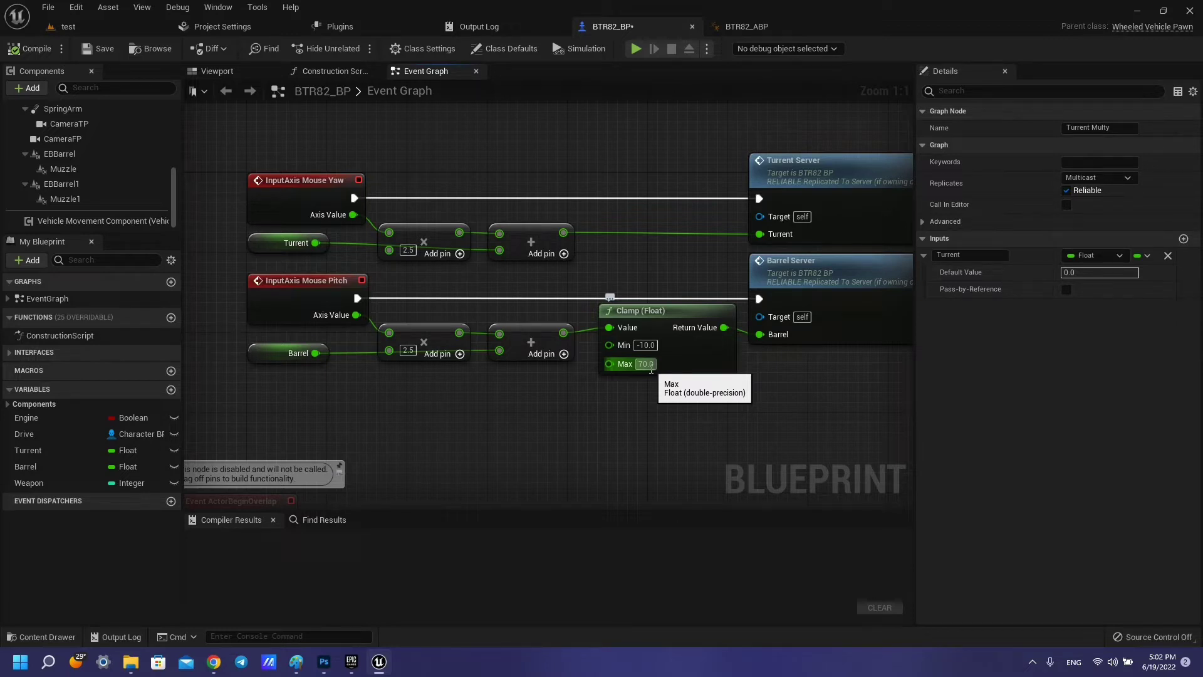
{"action": "scroll", "coordinate": [611, 417], "scroll_direction": "down", "scroll_amount": 4}
{"action": "scroll", "coordinate": [791, 188], "scroll_direction": "down", "scroll_amount": 4}
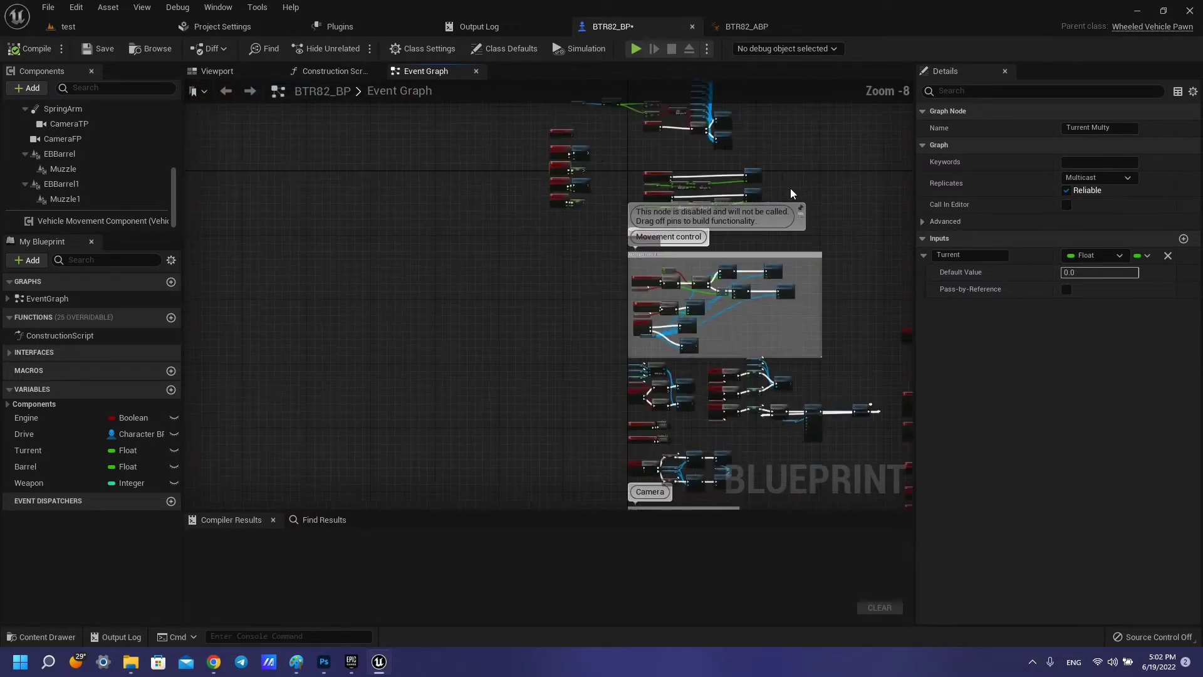
{"action": "double_click", "coordinate": [668, 270]}
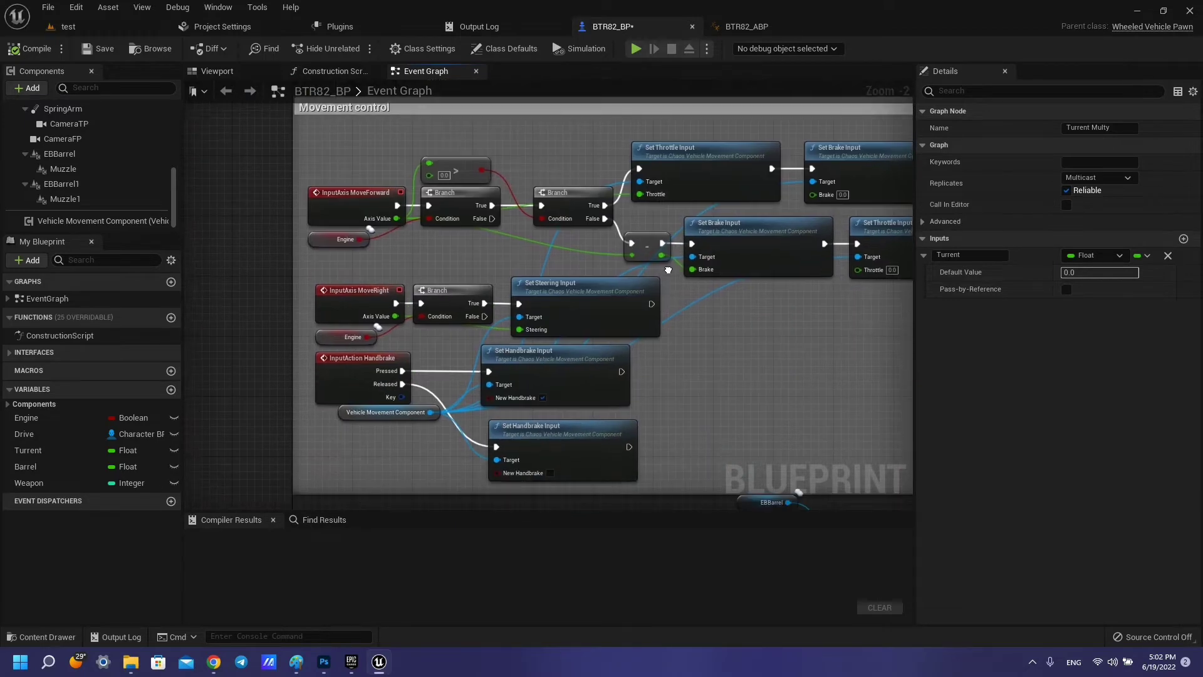
{"action": "scroll", "coordinate": [668, 268], "scroll_direction": "down", "scroll_amount": 2}
{"action": "scroll", "coordinate": [697, 341], "scroll_direction": "down", "scroll_amount": 2}
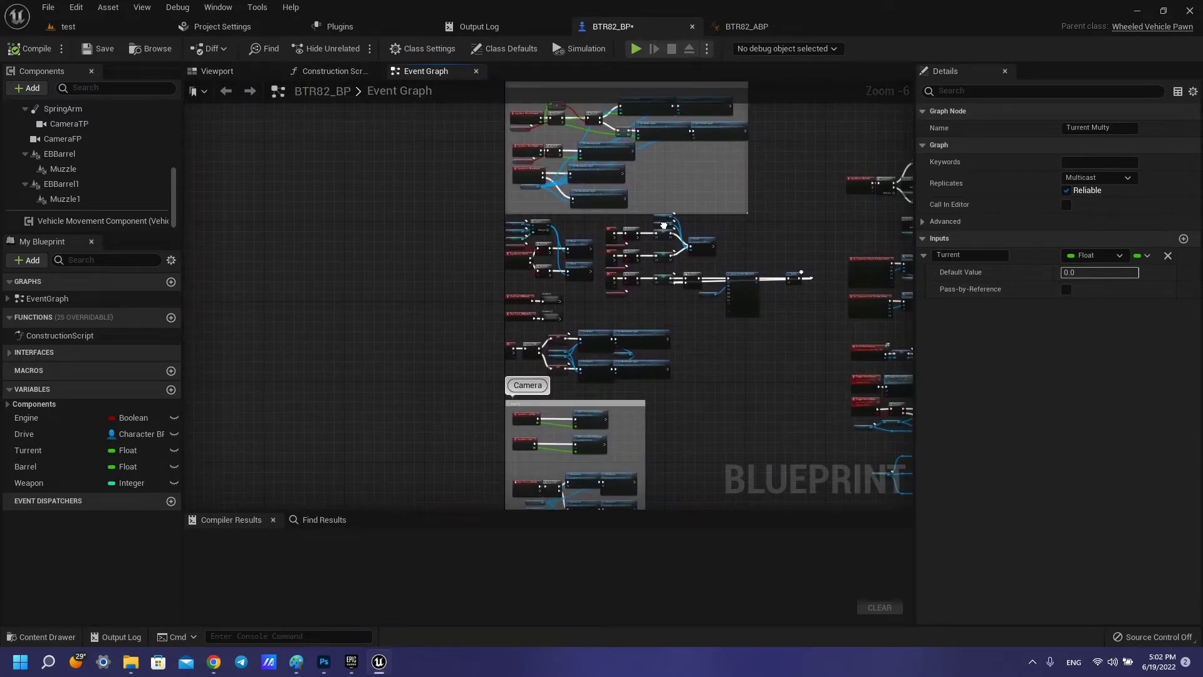
{"action": "scroll", "coordinate": [664, 225], "scroll_direction": "up", "scroll_amount": 2}
{"action": "scroll", "coordinate": [581, 351], "scroll_direction": "up", "scroll_amount": 2}
{"action": "scroll", "coordinate": [530, 322], "scroll_direction": "up", "scroll_amount": 2}
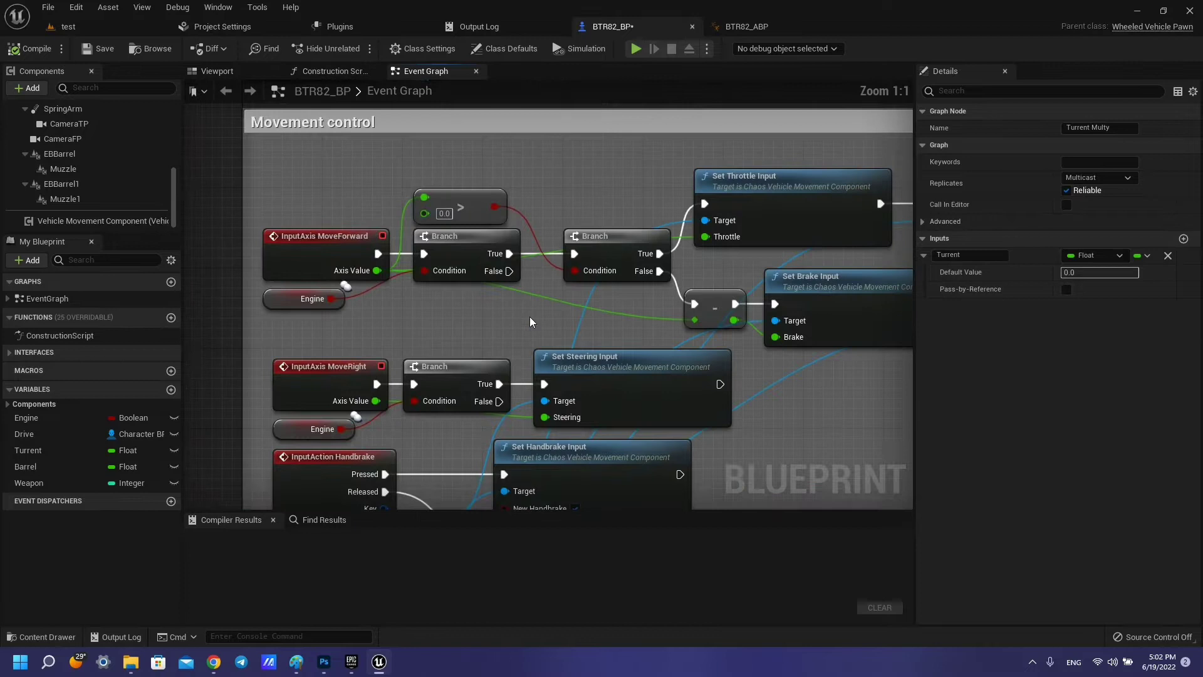
{"action": "scroll", "coordinate": [530, 321], "scroll_direction": "down", "scroll_amount": 2}
{"action": "right_click_drag", "start_coordinate": [530, 322], "coordinate": [525, 309]}
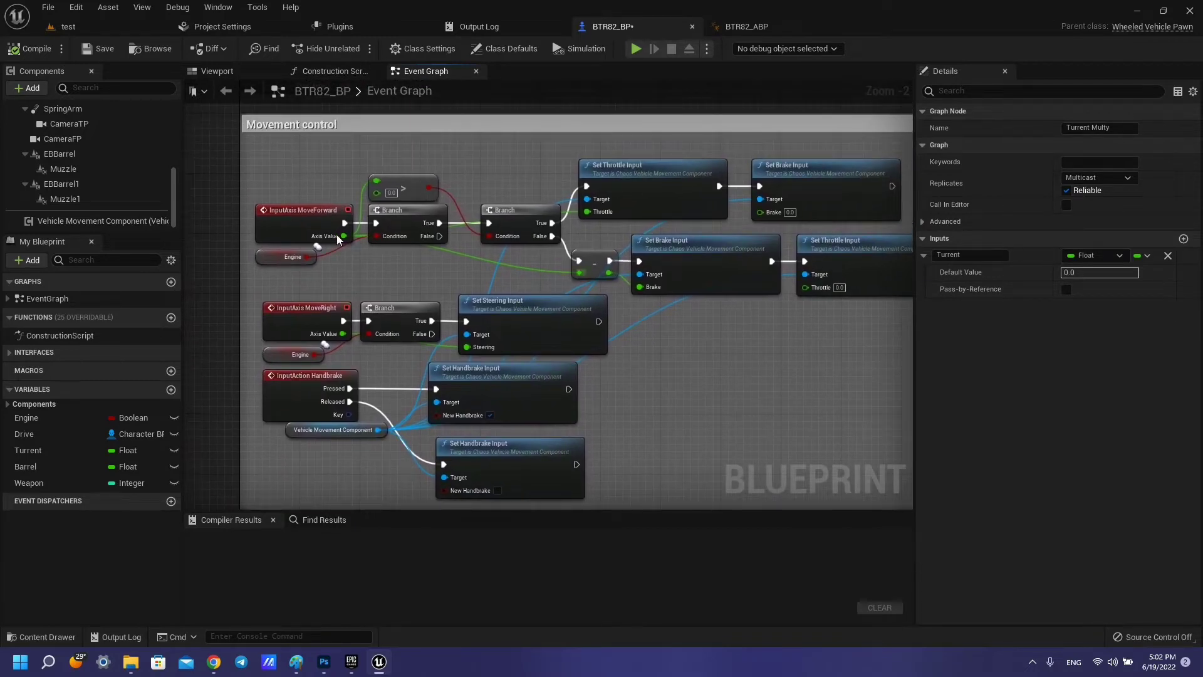
{"action": "left_click", "coordinate": [284, 270]}
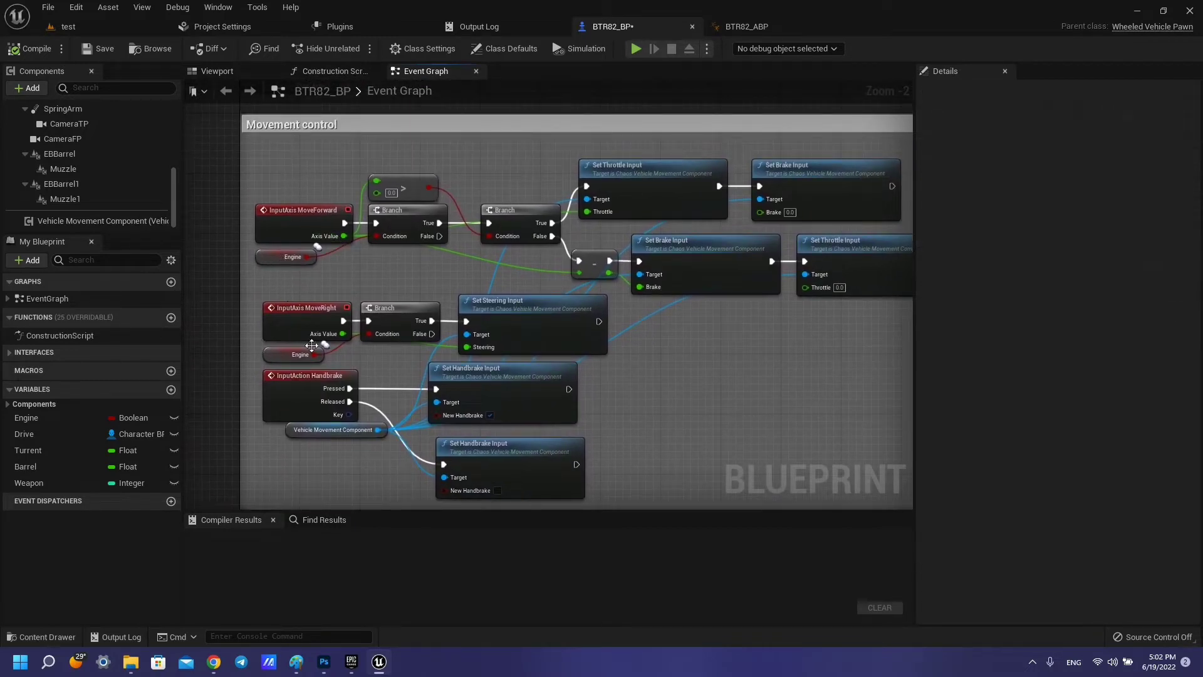
{"action": "left_click", "coordinate": [263, 257]}
{"action": "left_click", "coordinate": [408, 223]}
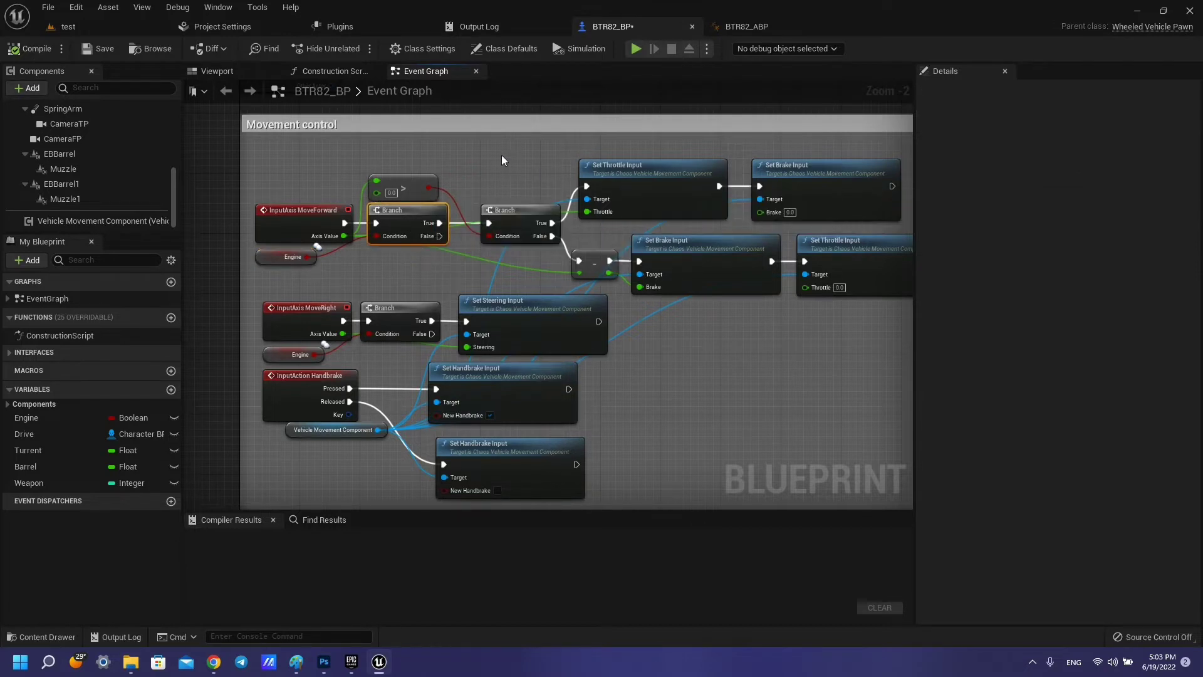
{"action": "right_click_drag", "start_coordinate": [501, 156], "coordinate": [435, 149]}
{"action": "left_click_drag", "start_coordinate": [438, 150], "coordinate": [804, 261]}
{"action": "scroll", "coordinate": [663, 288], "scroll_direction": "down", "scroll_amount": 1}
{"action": "scroll", "coordinate": [663, 288], "scroll_direction": "up", "scroll_amount": 1}
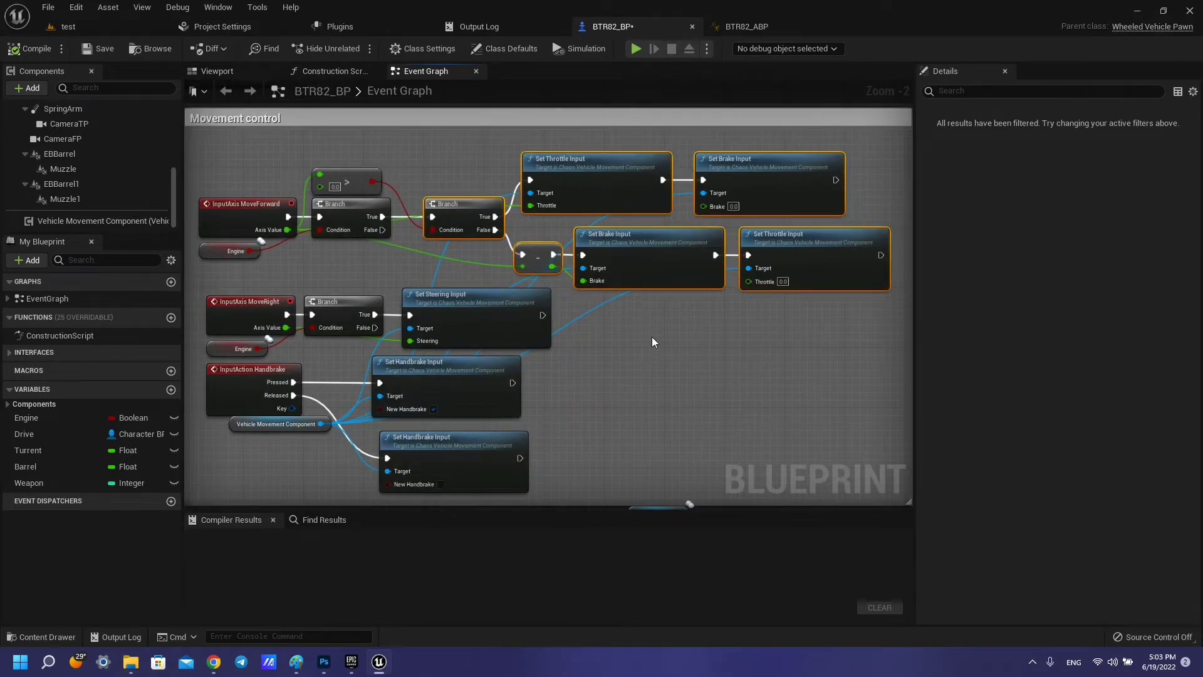
{"action": "right_click_drag", "start_coordinate": [652, 342], "coordinate": [647, 347]}
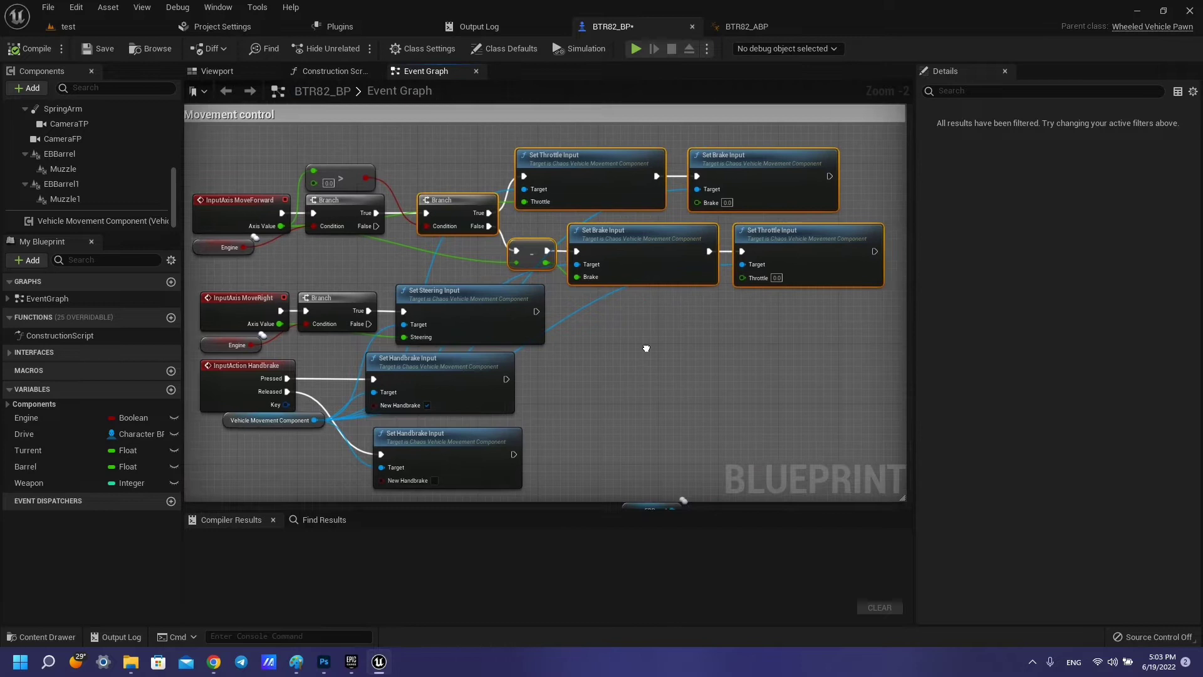
{"action": "right_click_drag", "start_coordinate": [646, 348], "coordinate": [655, 359]}
{"action": "mouse_move", "coordinate": [527, 383]}
{"action": "right_mouse_down"}
{"action": "mouse_move", "coordinate": [561, 384]}
{"action": "mouse_move", "coordinate": [566, 371]}
{"action": "right_mouse_up"}
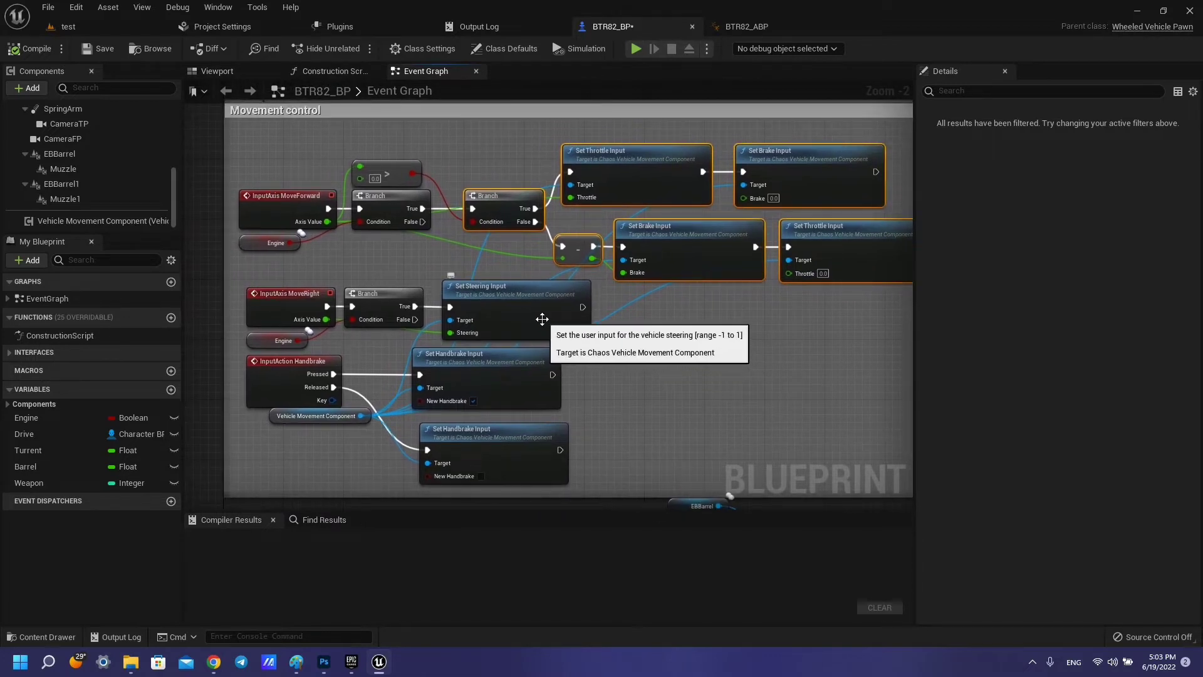
{"action": "right_click_drag", "start_coordinate": [693, 389], "coordinate": [754, 375]}
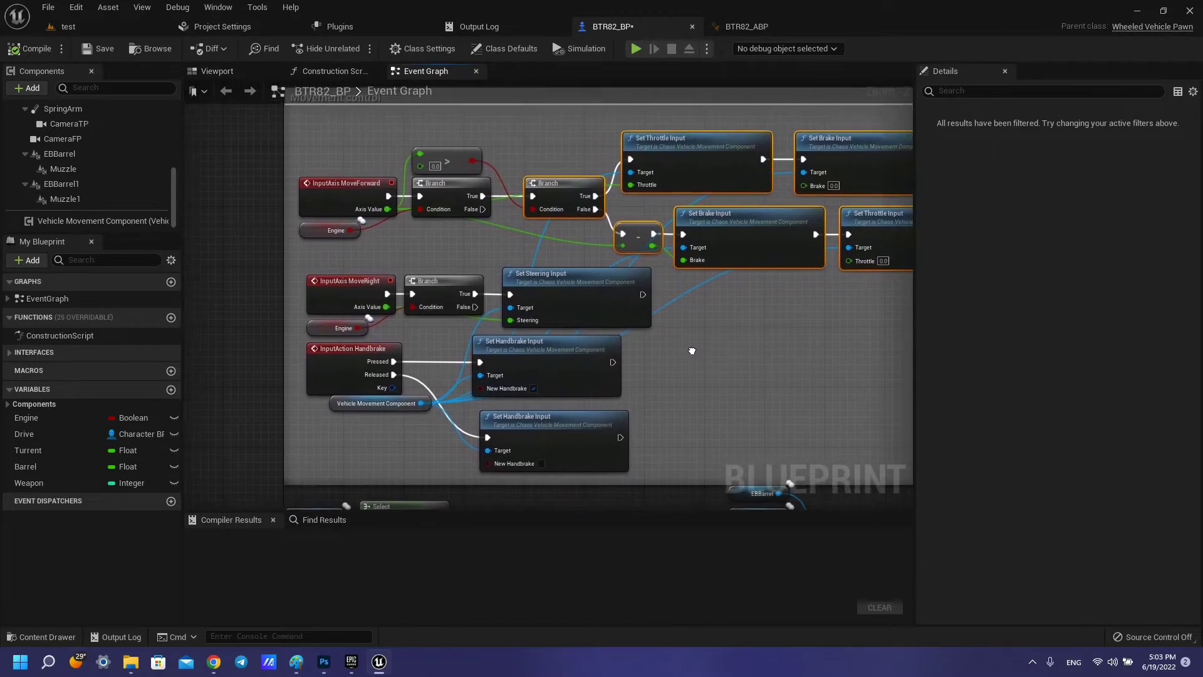
{"action": "left_click_drag", "start_coordinate": [325, 437], "coordinate": [539, 280]}
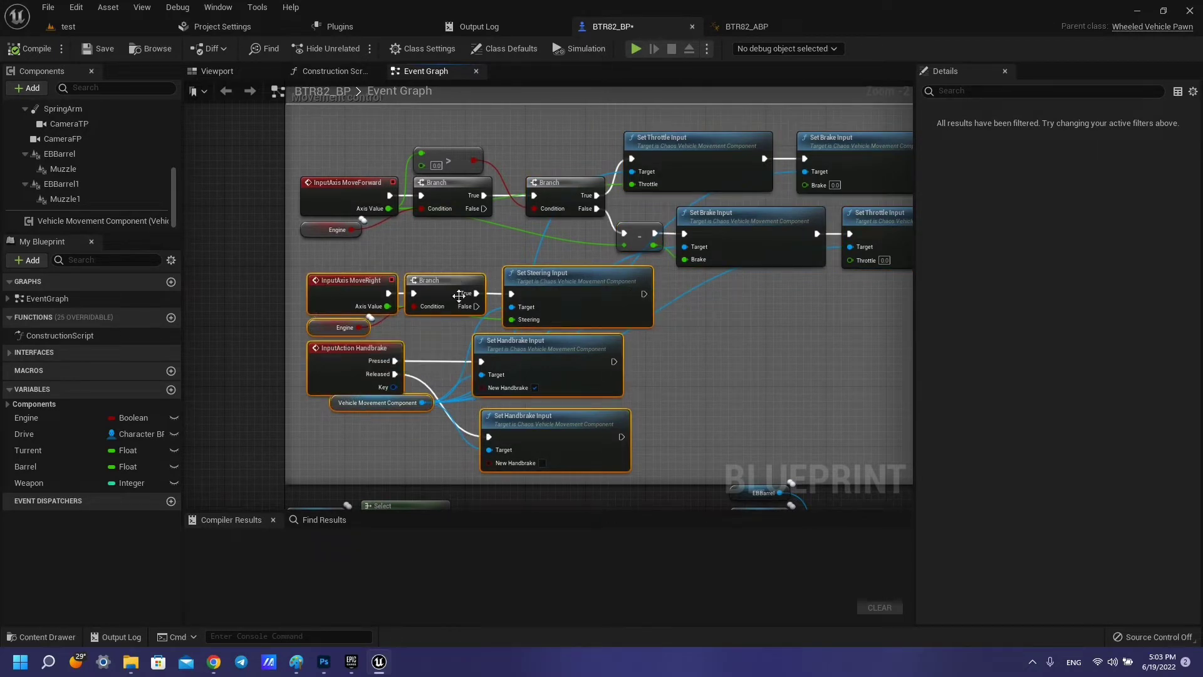
{"action": "right_click_drag", "start_coordinate": [491, 341], "coordinate": [465, 327]}
{"action": "scroll", "coordinate": [465, 326], "scroll_direction": "down", "scroll_amount": 2}
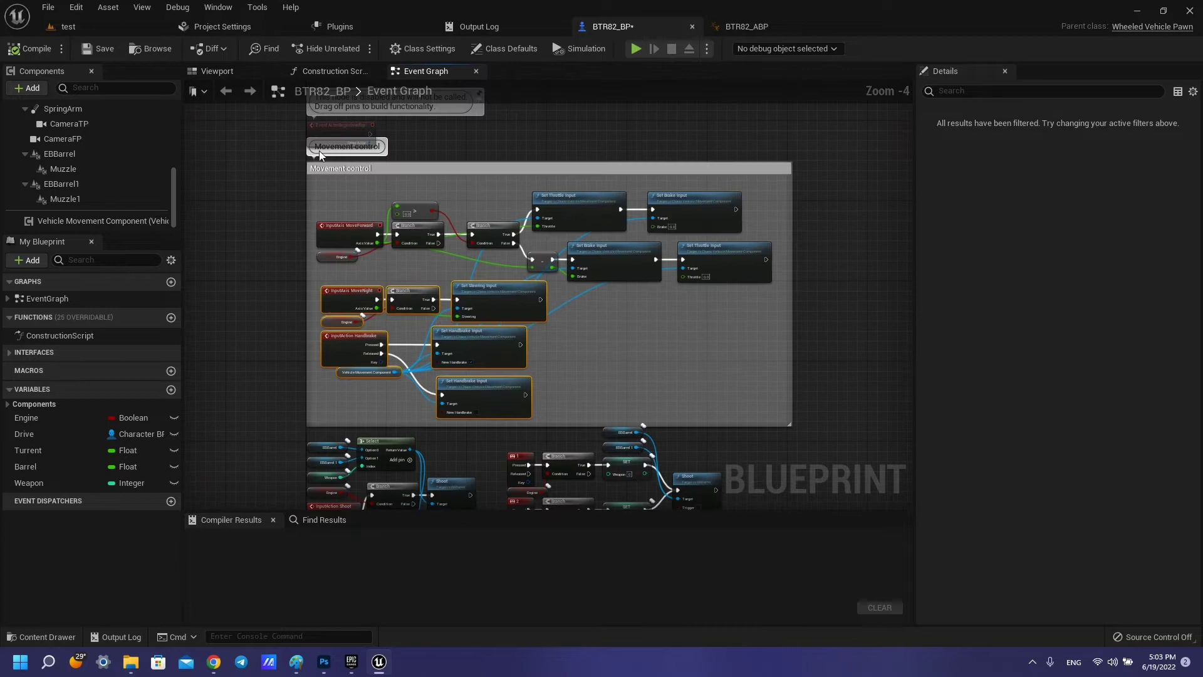
{"action": "right_click_drag", "start_coordinate": [319, 157], "coordinate": [392, 300]}
{"action": "scroll", "coordinate": [589, 261], "scroll_direction": "up", "scroll_amount": 1}
{"action": "scroll", "coordinate": [627, 189], "scroll_direction": "up", "scroll_amount": 1}
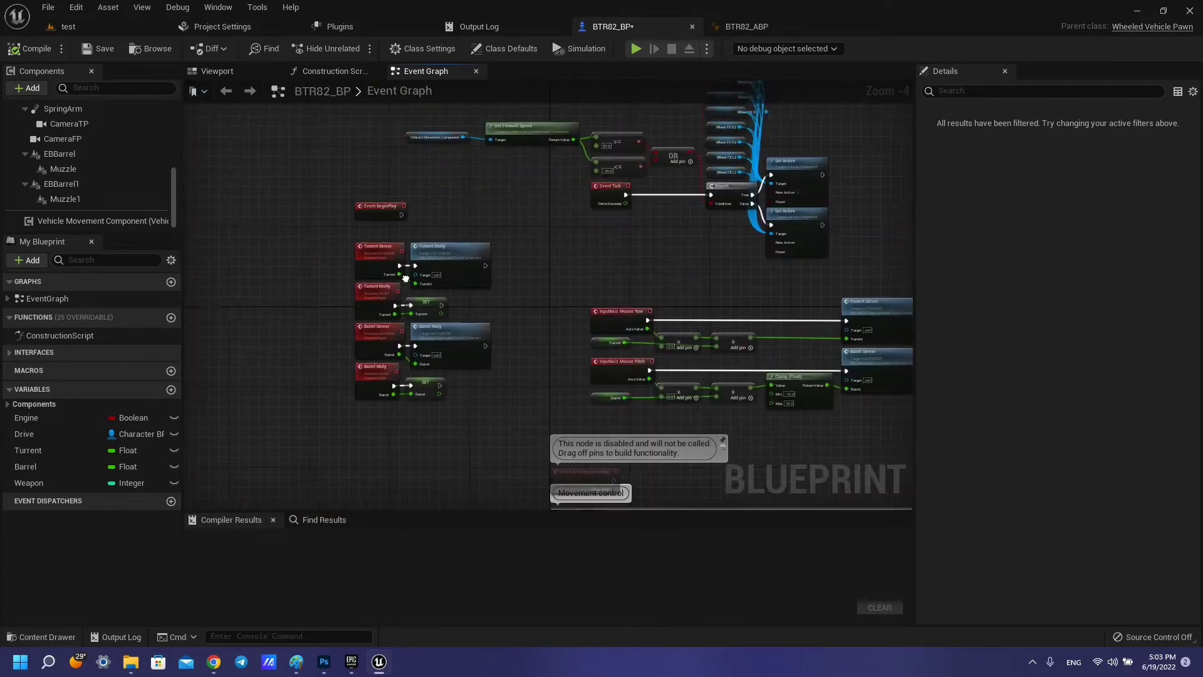
{"action": "scroll", "coordinate": [681, 134], "scroll_direction": "up", "scroll_amount": 1}
{"action": "scroll", "coordinate": [628, 233], "scroll_direction": "up", "scroll_amount": 1}
{"action": "scroll", "coordinate": [516, 296], "scroll_direction": "down", "scroll_amount": 2}
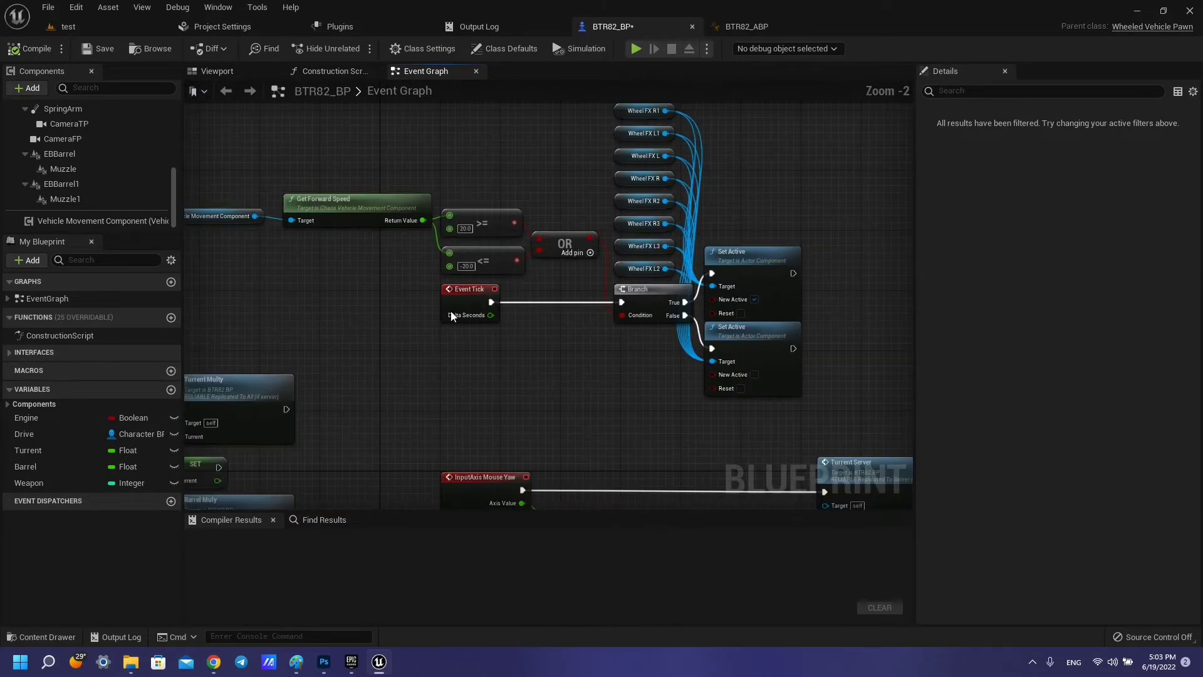
Switch to the Viewport and orbit in closer around the BTR82 vehicle
{"action": "right_click_drag", "start_coordinate": [481, 291], "coordinate": [480, 364]}
{"action": "left_click", "coordinate": [219, 71]}
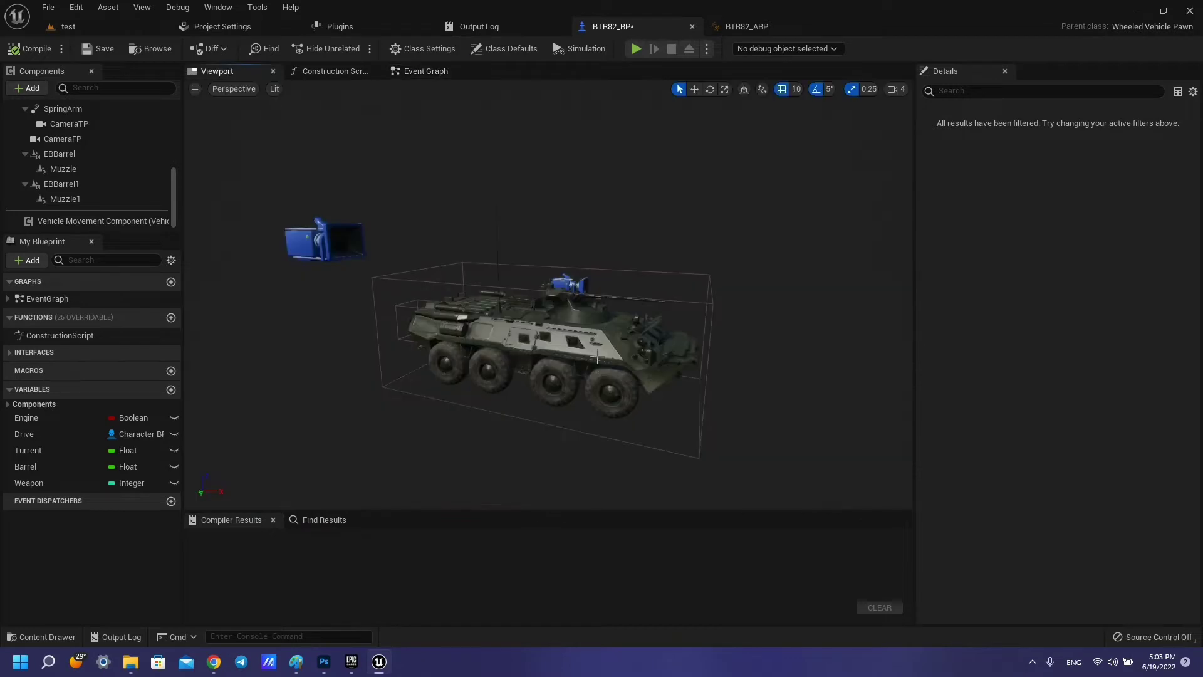
{"action": "left_click_drag", "start_coordinate": [214, 255], "coordinate": [263, 251]}
{"action": "scroll", "coordinate": [108, 216], "scroll_direction": "up", "scroll_amount": 3}
{"action": "scroll", "coordinate": [104, 183], "scroll_direction": "up", "scroll_amount": 2}
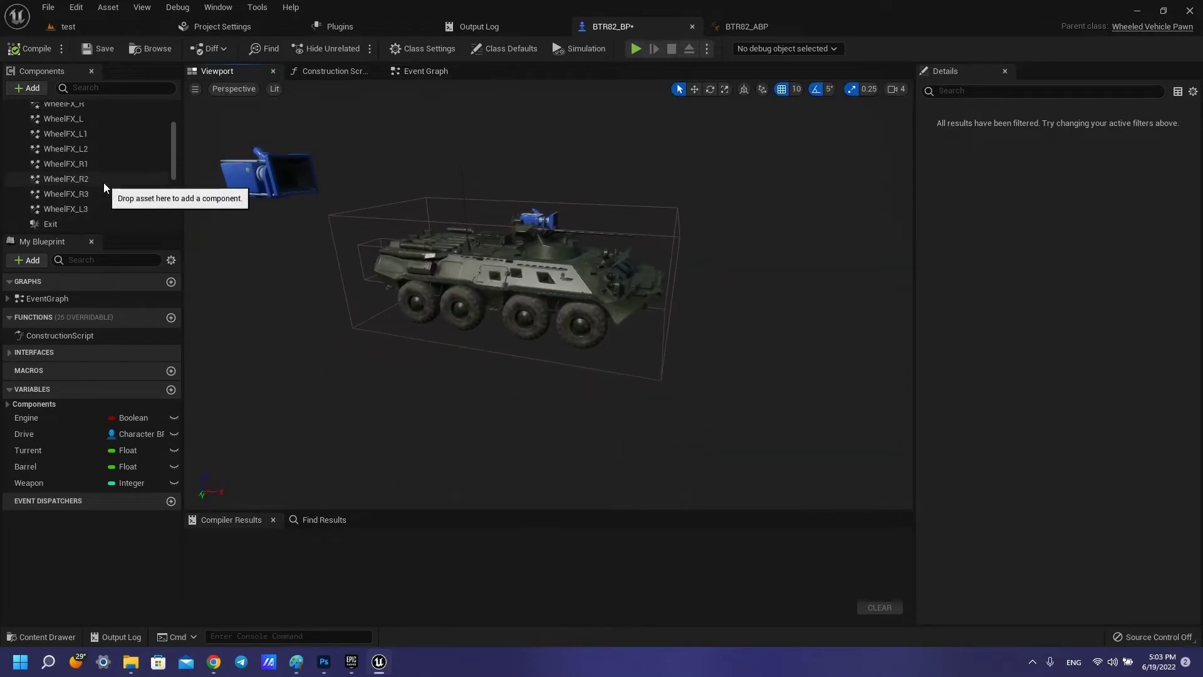
{"action": "scroll", "coordinate": [99, 144], "scroll_direction": "up", "scroll_amount": 2}
{"action": "scroll", "coordinate": [98, 145], "scroll_direction": "up", "scroll_amount": 1}
Inspect the WheelFX_R, L2, R2 and L3 dust components and their Auto Activate setting
{"action": "left_click", "coordinate": [98, 144]}
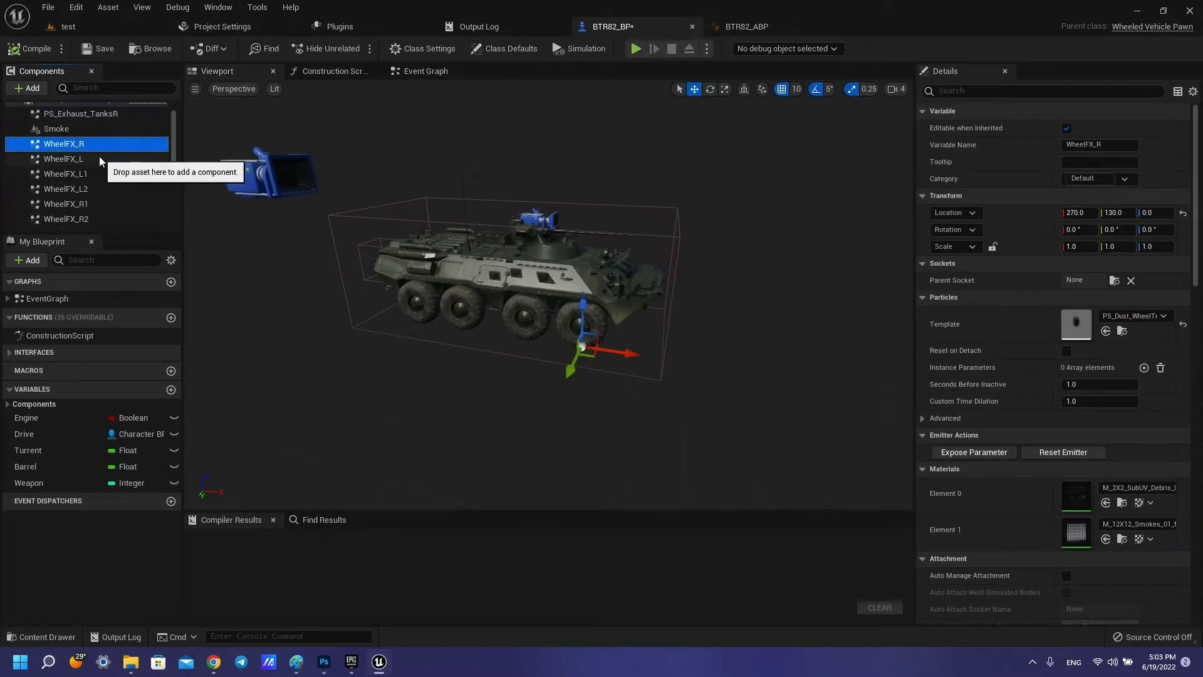
{"action": "left_click", "coordinate": [99, 157]}
{"action": "left_click", "coordinate": [100, 188]}
{"action": "left_click", "coordinate": [97, 219]}
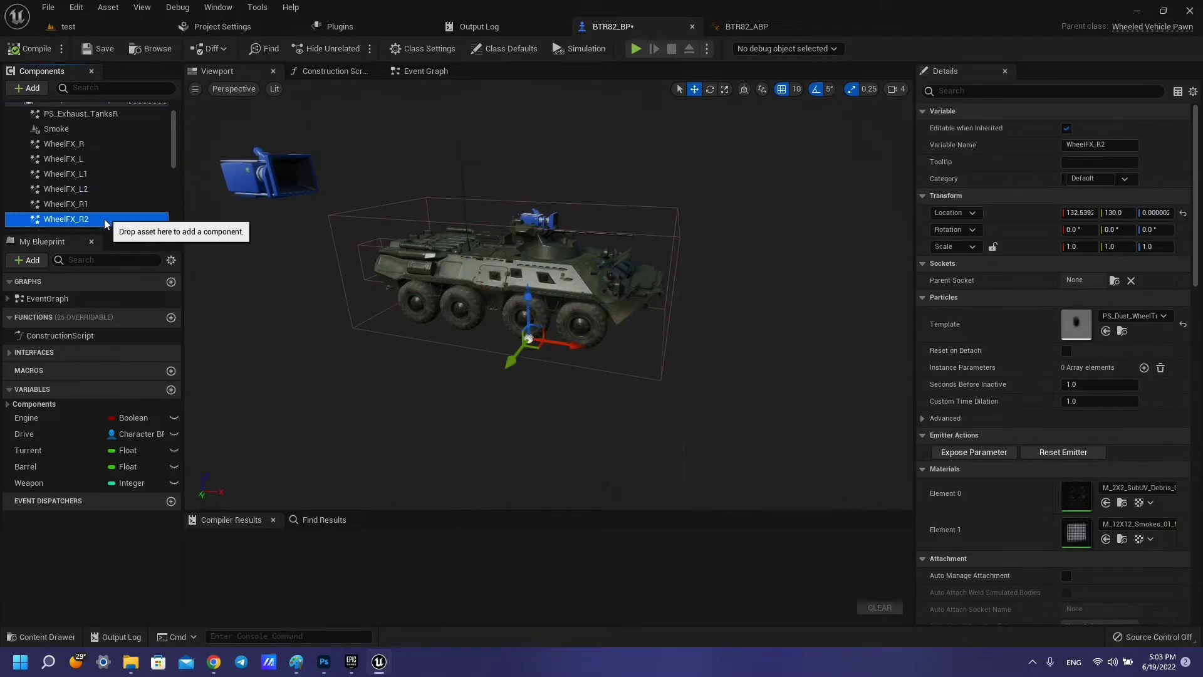
{"action": "scroll", "coordinate": [96, 216], "scroll_direction": "down", "scroll_amount": 1}
{"action": "scroll", "coordinate": [96, 216], "scroll_direction": "down", "scroll_amount": 2}
{"action": "left_click", "coordinate": [94, 189]}
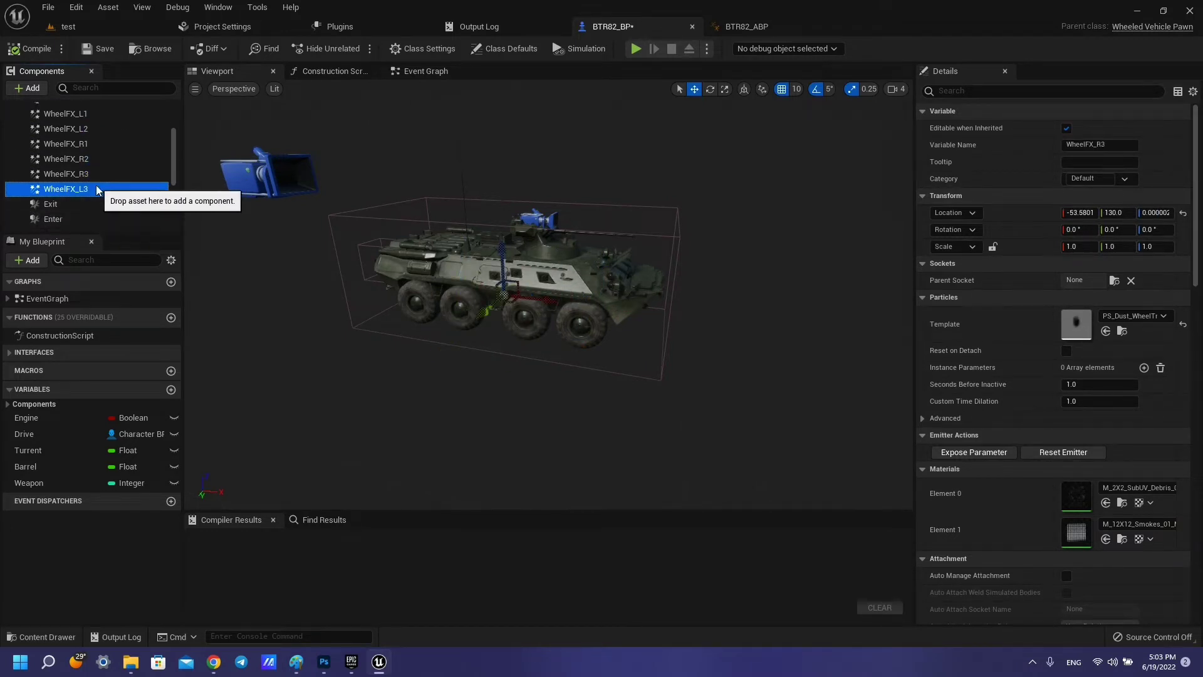
Locate the wheel-track dust particle asset, then view the wheels up close from the side
{"action": "left_click", "coordinate": [1123, 332]}
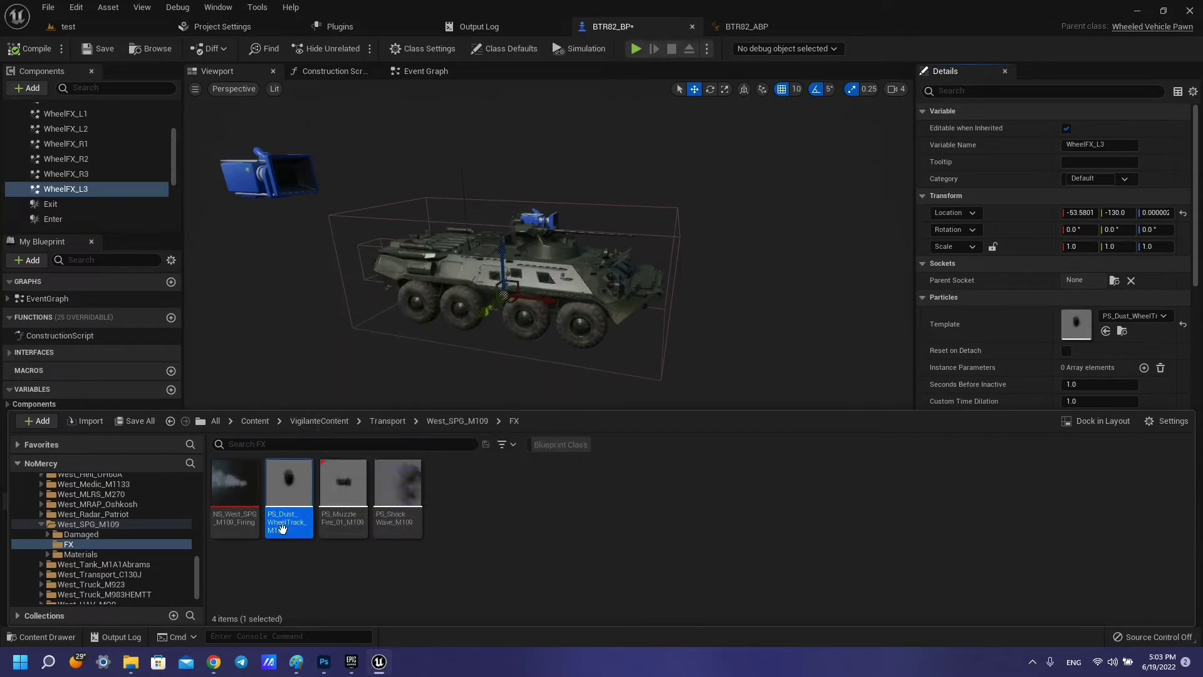
{"action": "right_click_drag", "start_coordinate": [697, 323], "coordinate": [697, 323]}
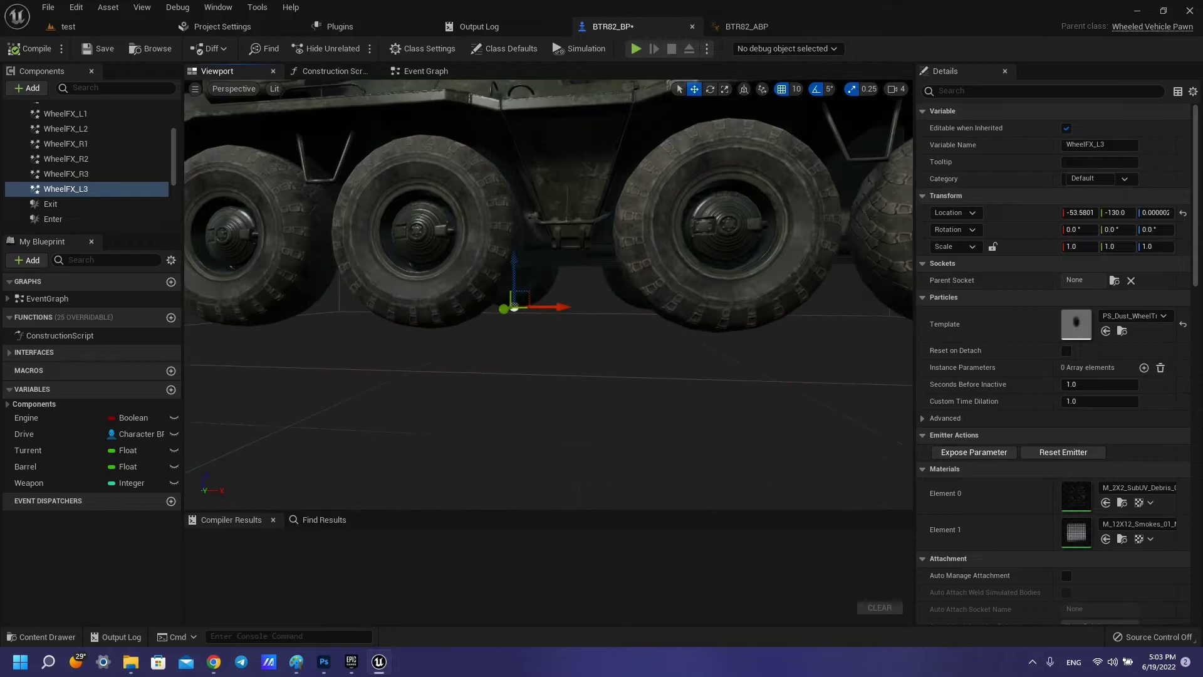
{"action": "right_click_drag", "start_coordinate": [693, 317], "coordinate": [693, 317]}
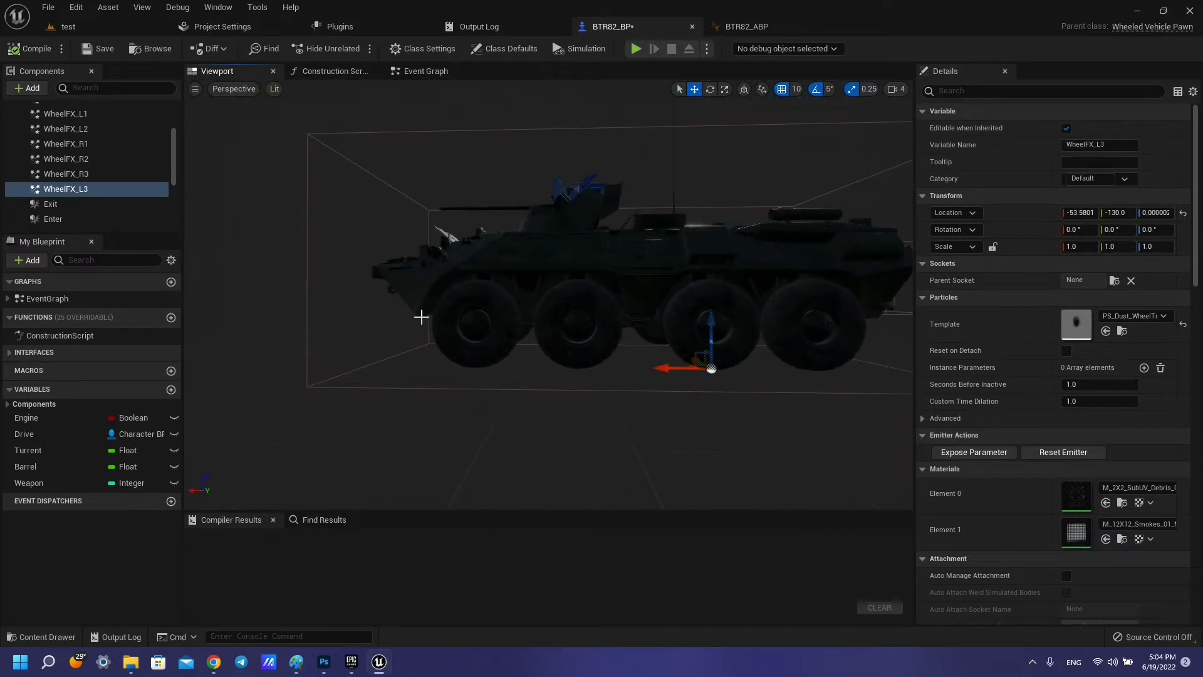
{"action": "scroll", "coordinate": [1122, 337], "scroll_direction": "down", "scroll_amount": 5}
{"action": "scroll", "coordinate": [1122, 337], "scroll_direction": "down", "scroll_amount": 5}
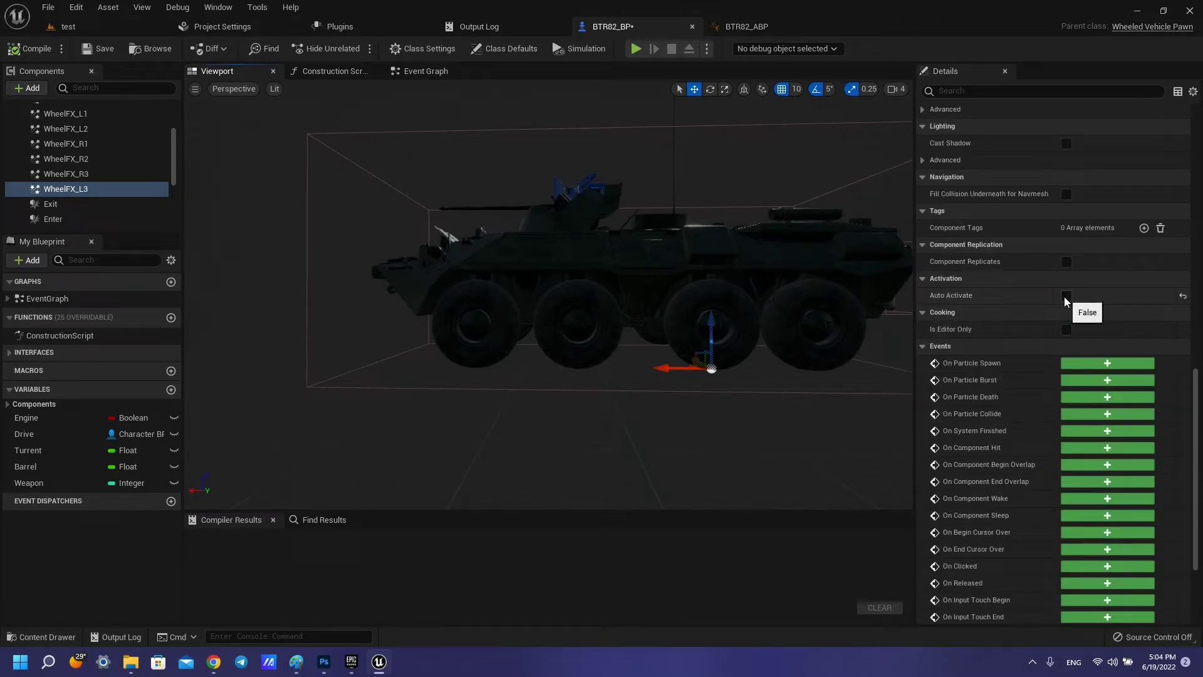
{"action": "scroll", "coordinate": [105, 164], "scroll_direction": "up", "scroll_amount": 3}
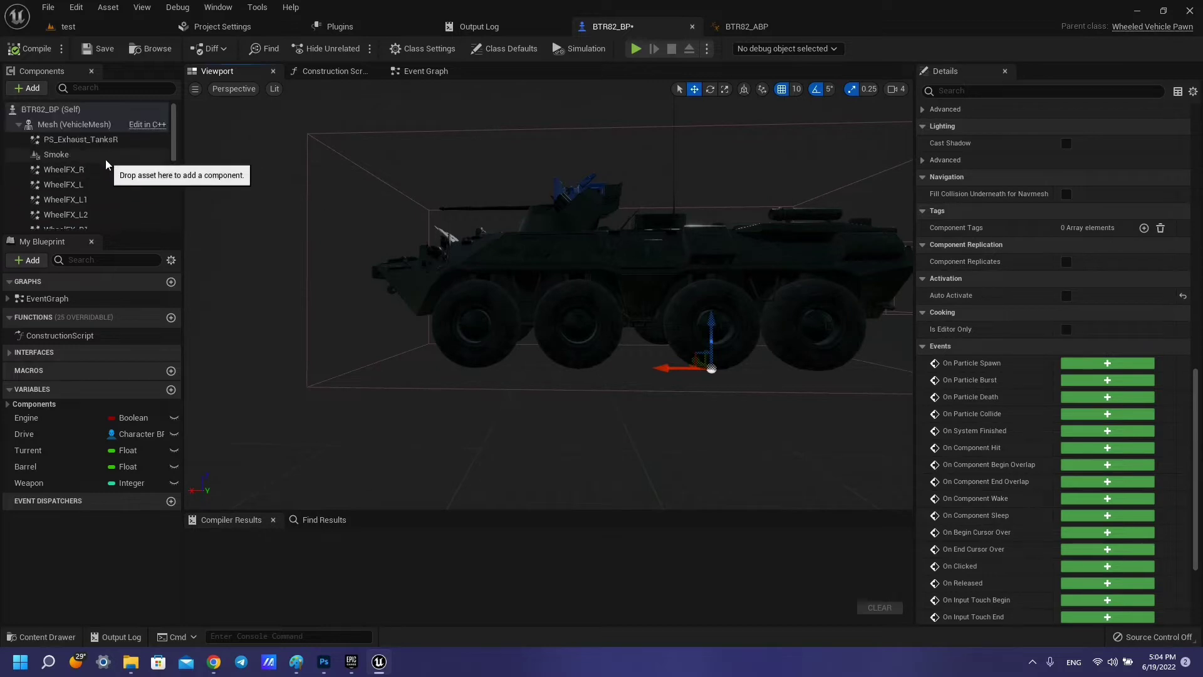
{"action": "double_click", "coordinate": [105, 160]}
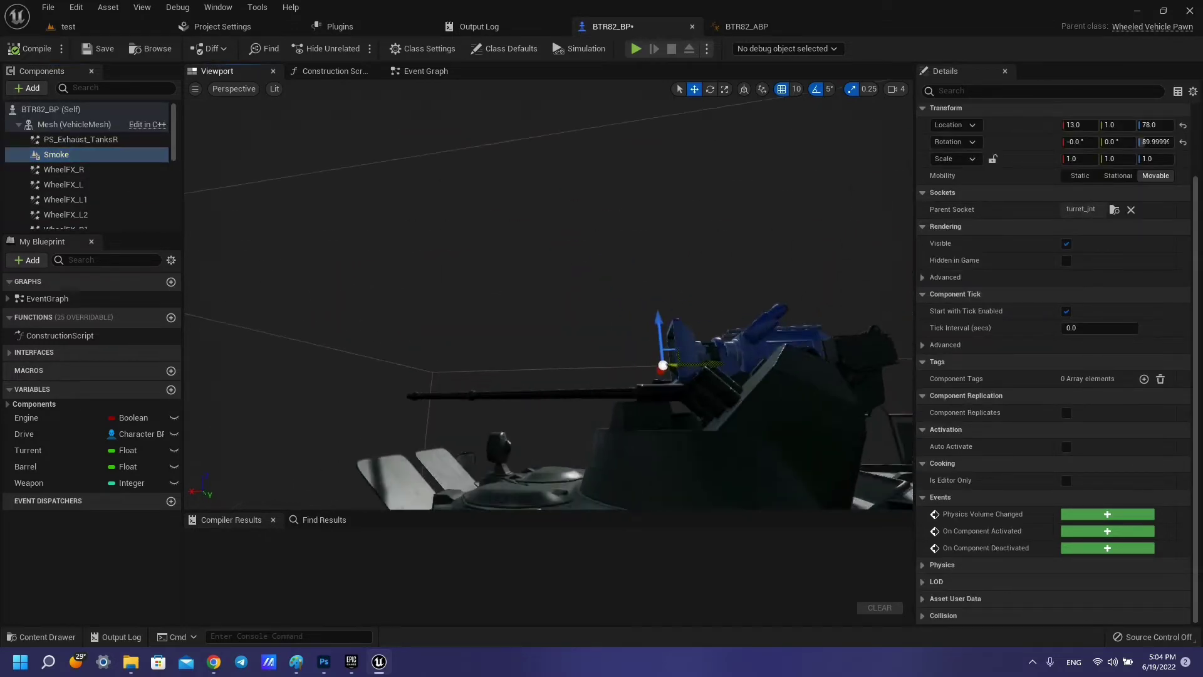
{"action": "left_click_drag", "start_coordinate": [549, 294], "coordinate": [627, 270], "text": "alt"}
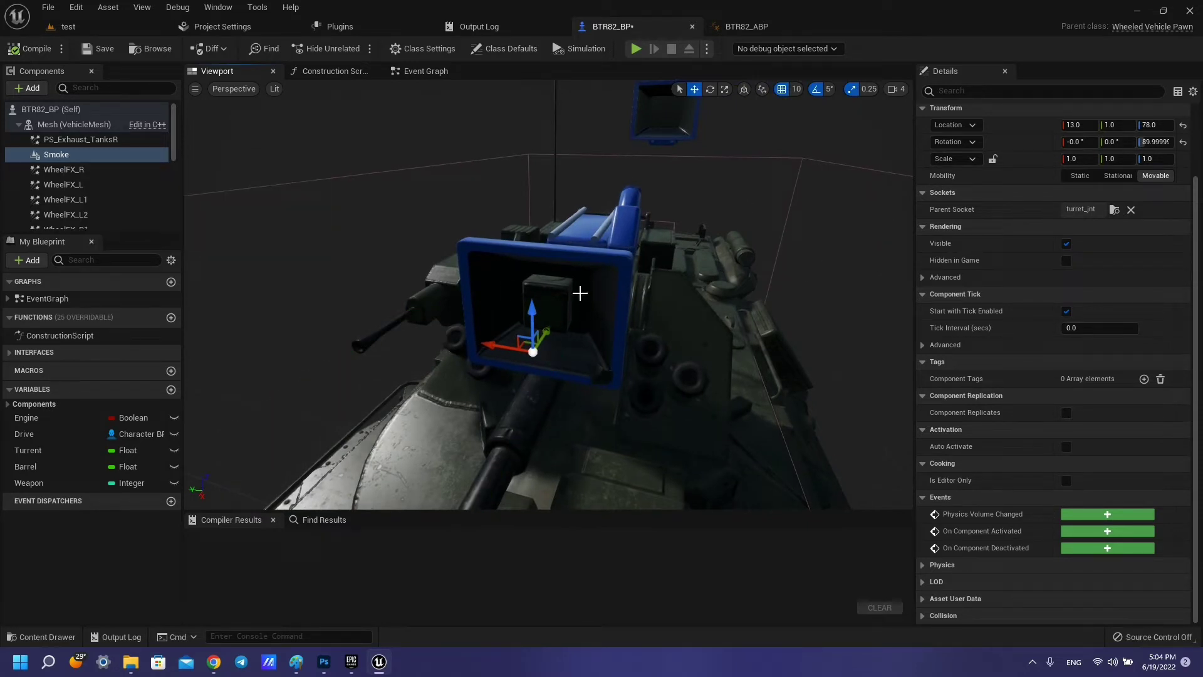
{"action": "left_click_drag", "start_coordinate": [554, 396], "coordinate": [521, 384], "text": "alt"}
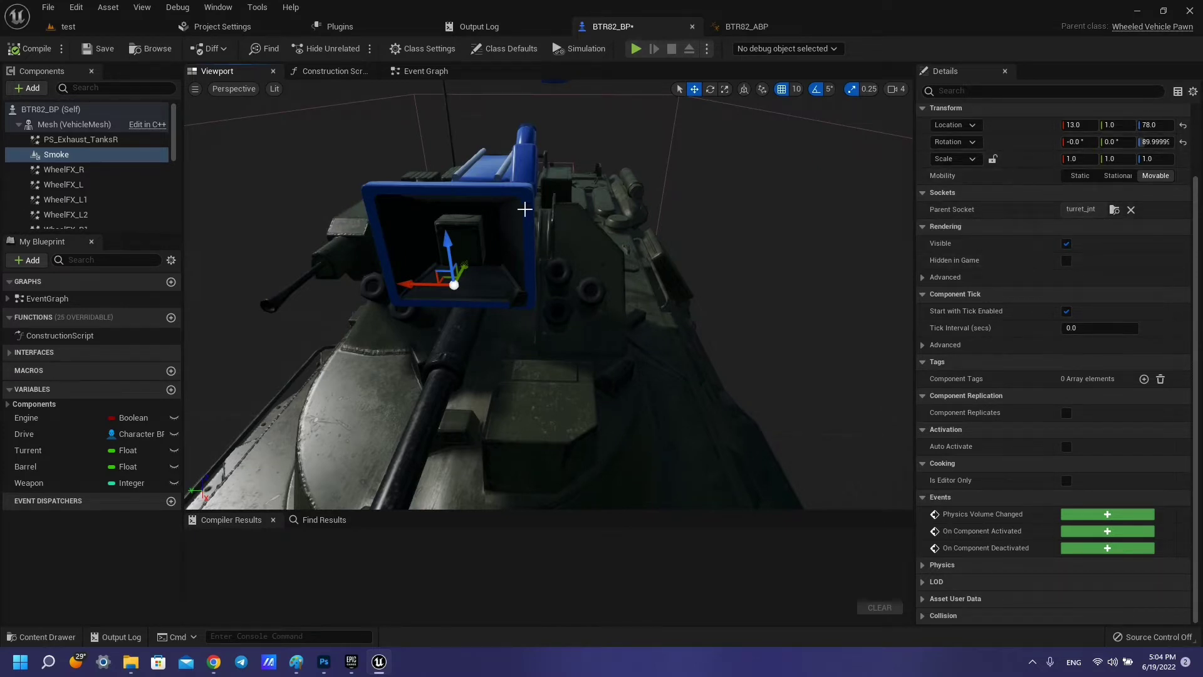
{"action": "left_click_drag", "start_coordinate": [551, 301], "coordinate": [401, 276], "text": "alt"}
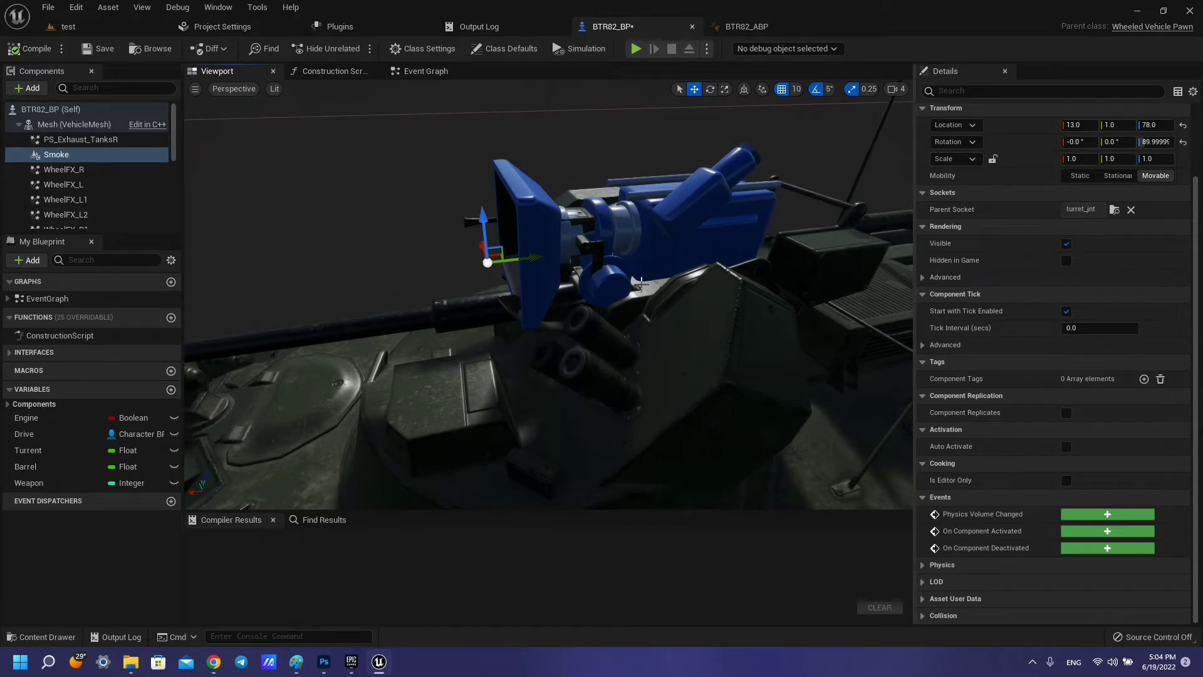
{"action": "left_click_drag", "start_coordinate": [639, 283], "coordinate": [626, 282], "text": "alt"}
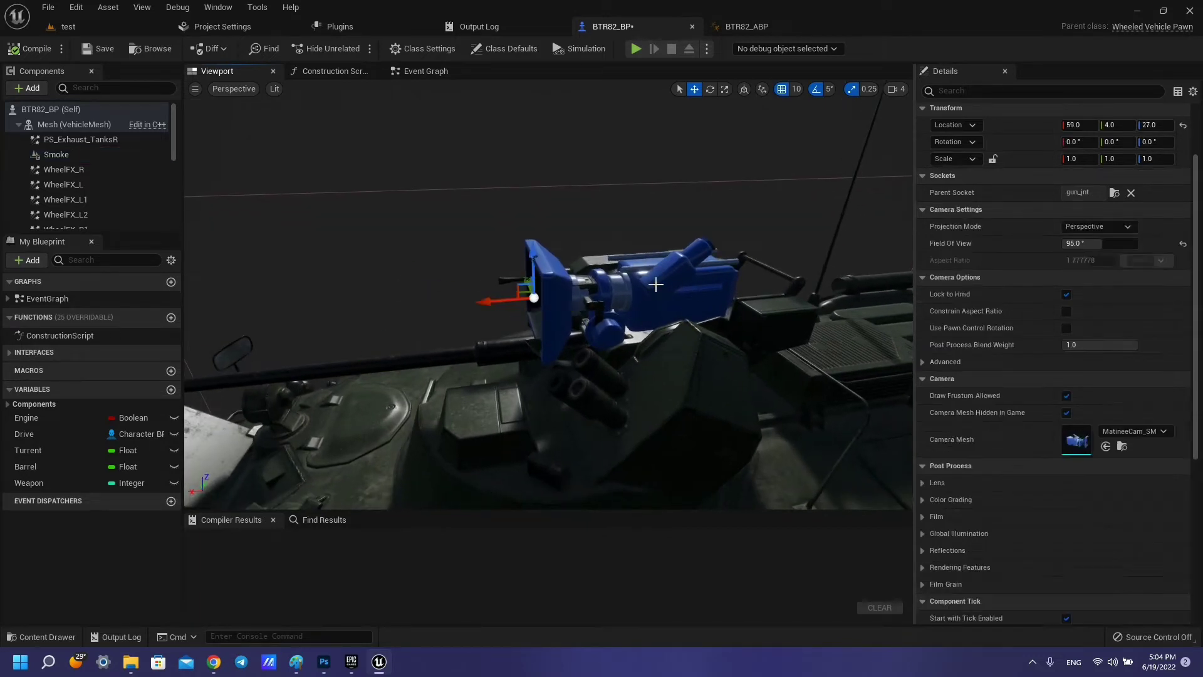
{"action": "scroll", "coordinate": [95, 205], "scroll_direction": "down", "scroll_amount": 3}
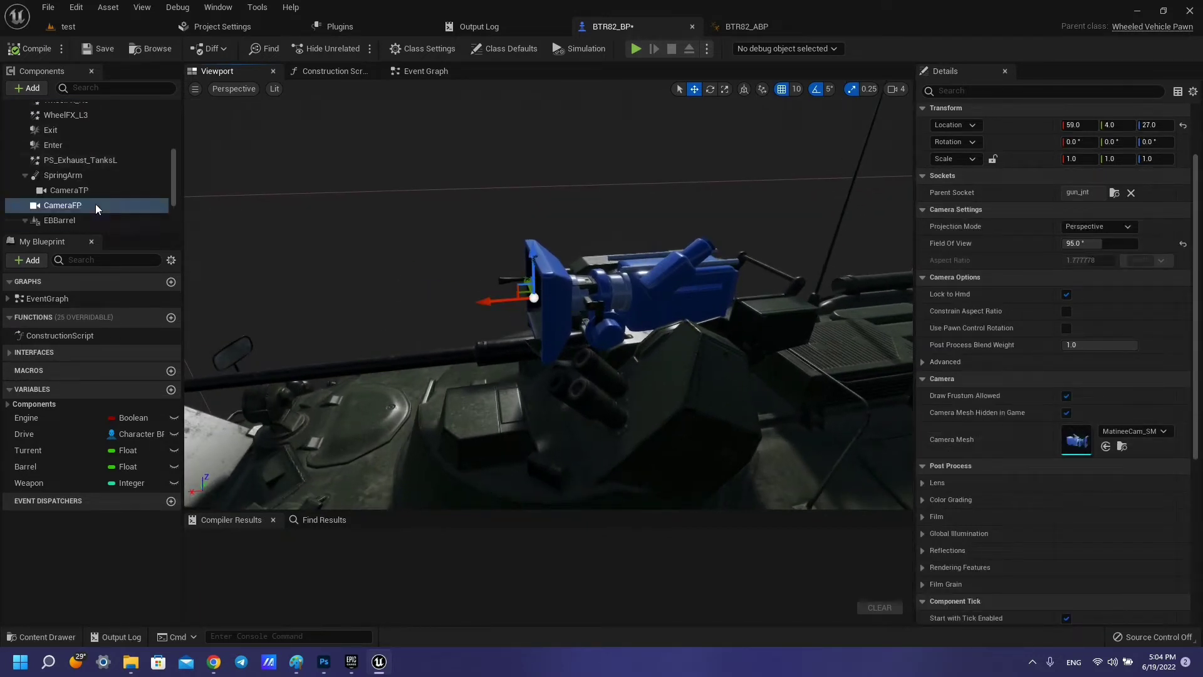
{"action": "left_click", "coordinate": [88, 176]}
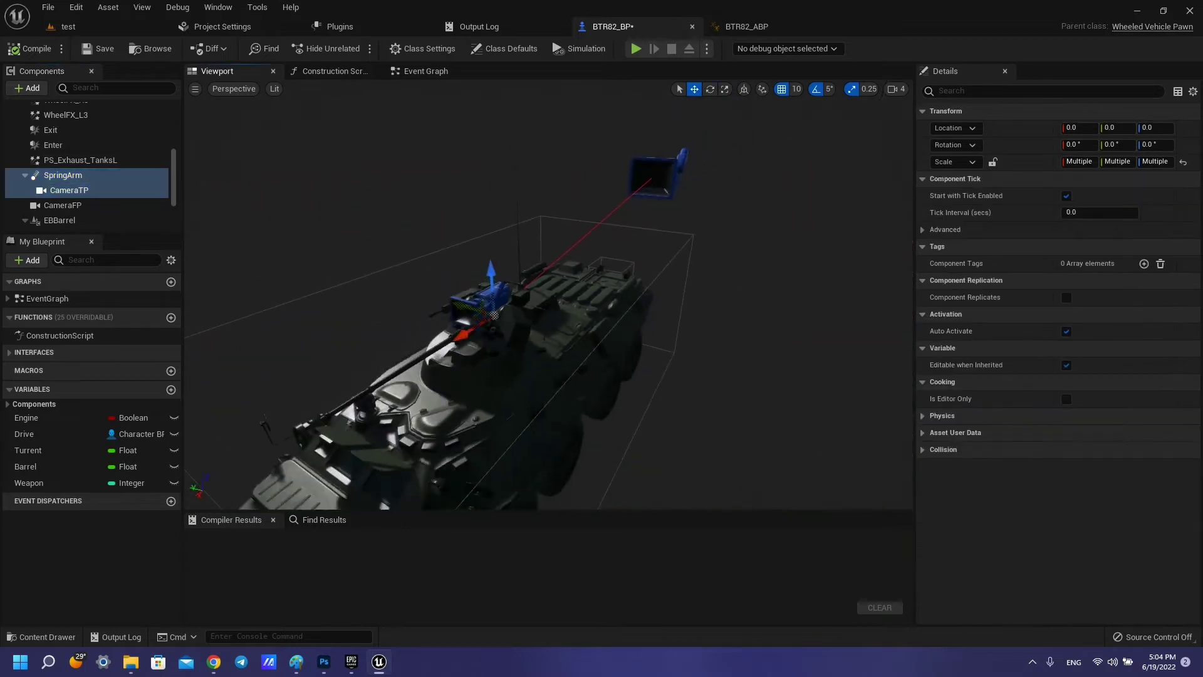
{"action": "scroll", "coordinate": [658, 281], "scroll_direction": "up", "scroll_amount": 3}
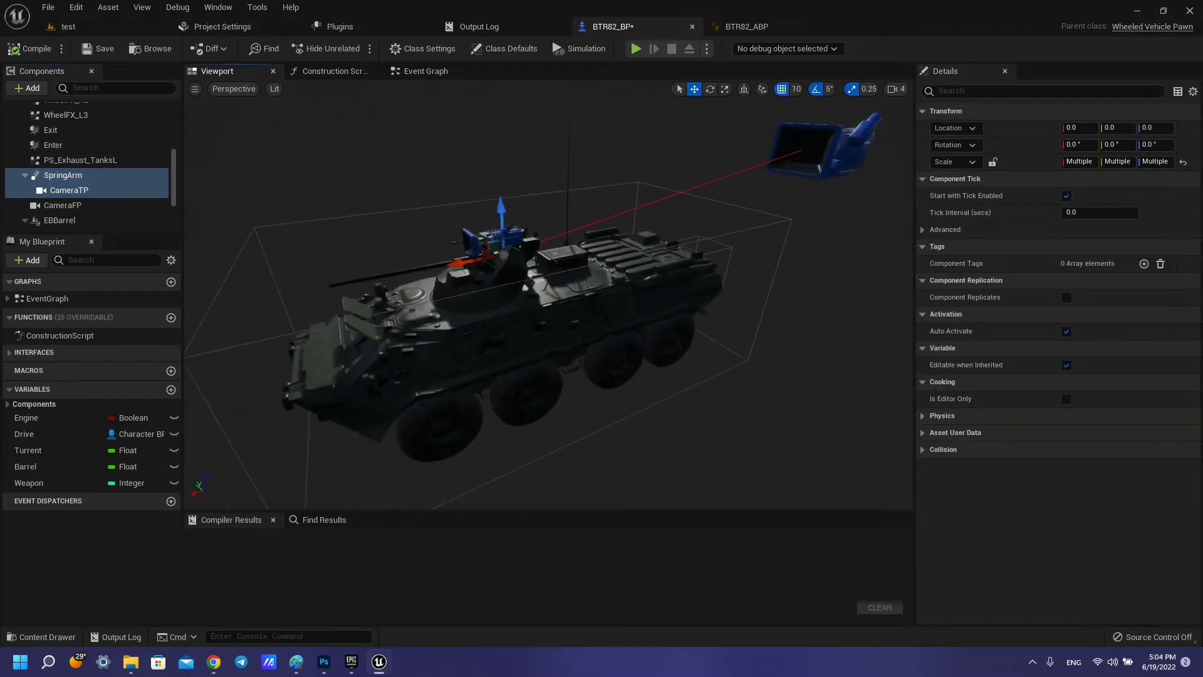
{"action": "left_click", "coordinate": [100, 178]}
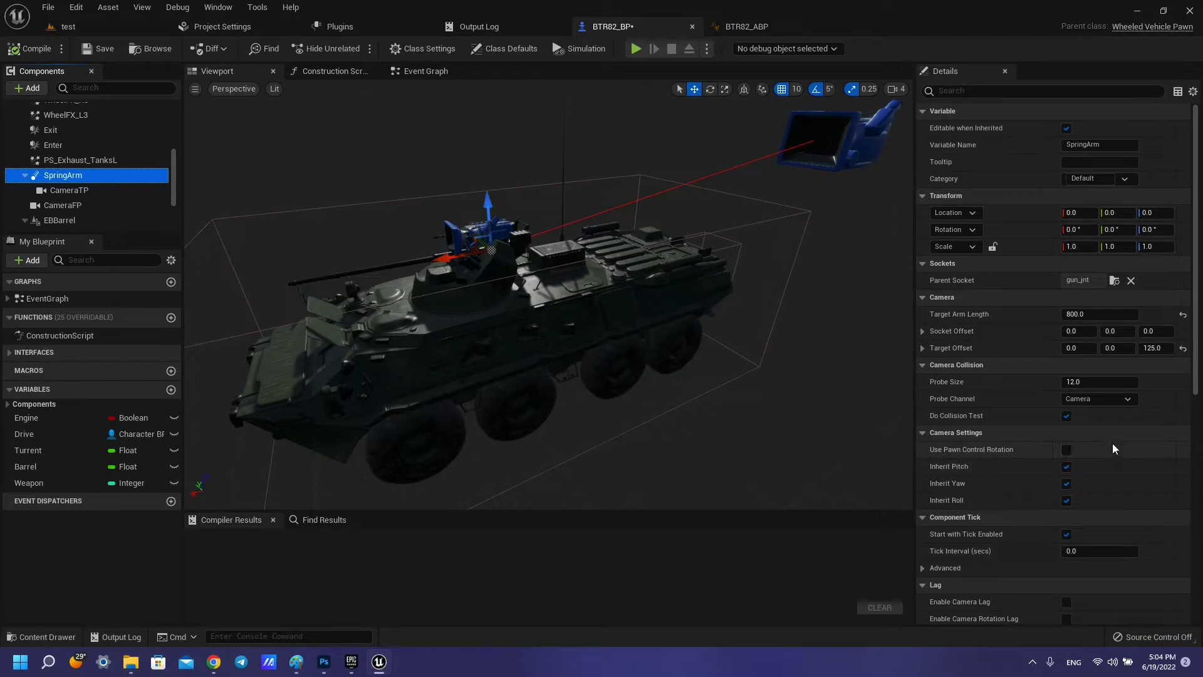
{"action": "right_click_drag", "start_coordinate": [615, 381], "coordinate": [625, 336]}
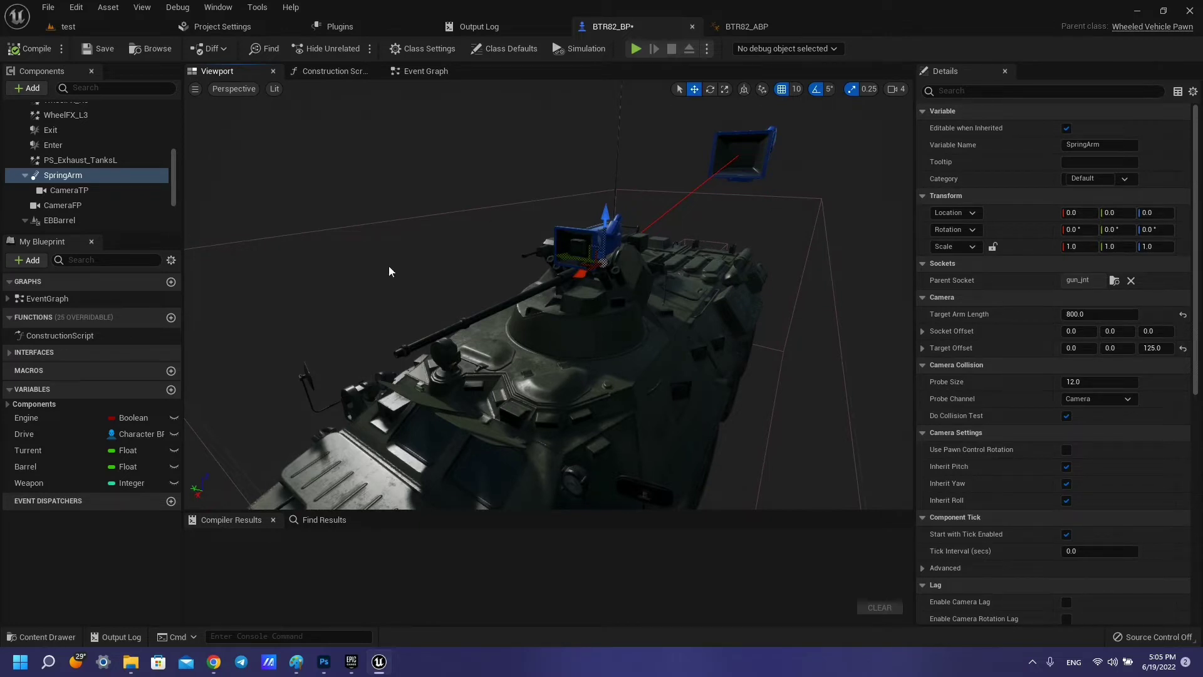
{"action": "scroll", "coordinate": [574, 340], "scroll_direction": "down", "scroll_amount": 3}
{"action": "scroll", "coordinate": [574, 340], "scroll_direction": "down", "scroll_amount": 2}
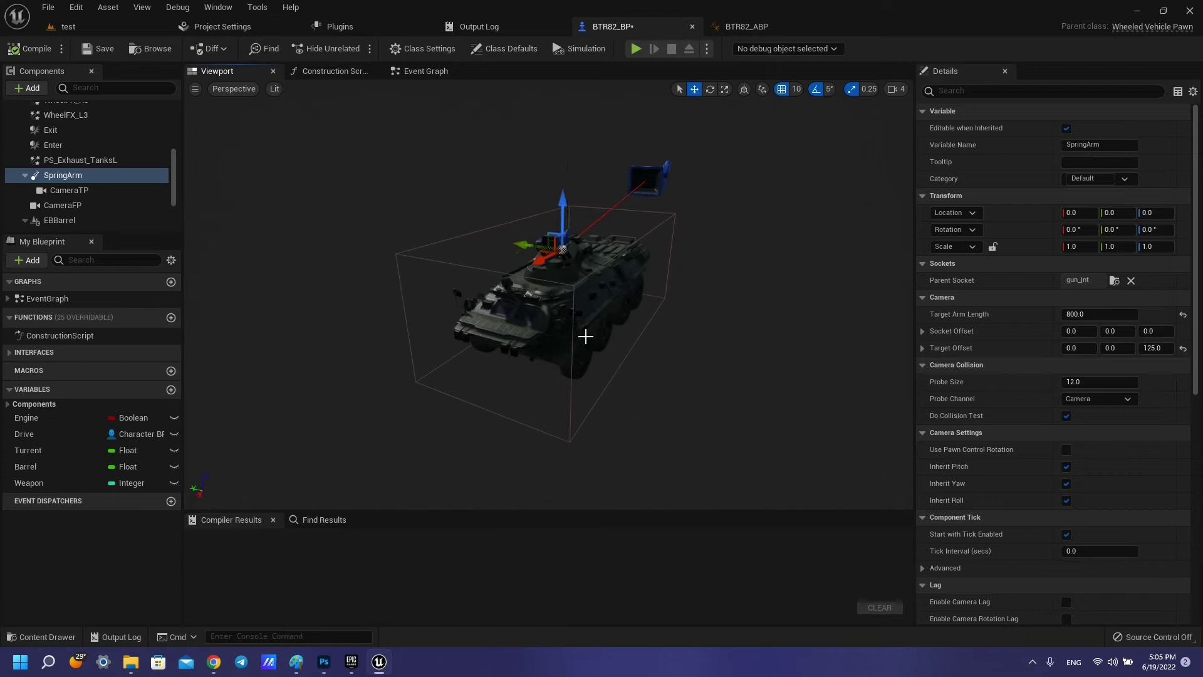
Inspect the Muzzle1 and EBBarrel1 components, set to full-auto fire at rate 10
{"action": "scroll", "coordinate": [50, 200], "scroll_direction": "down", "scroll_amount": 3}
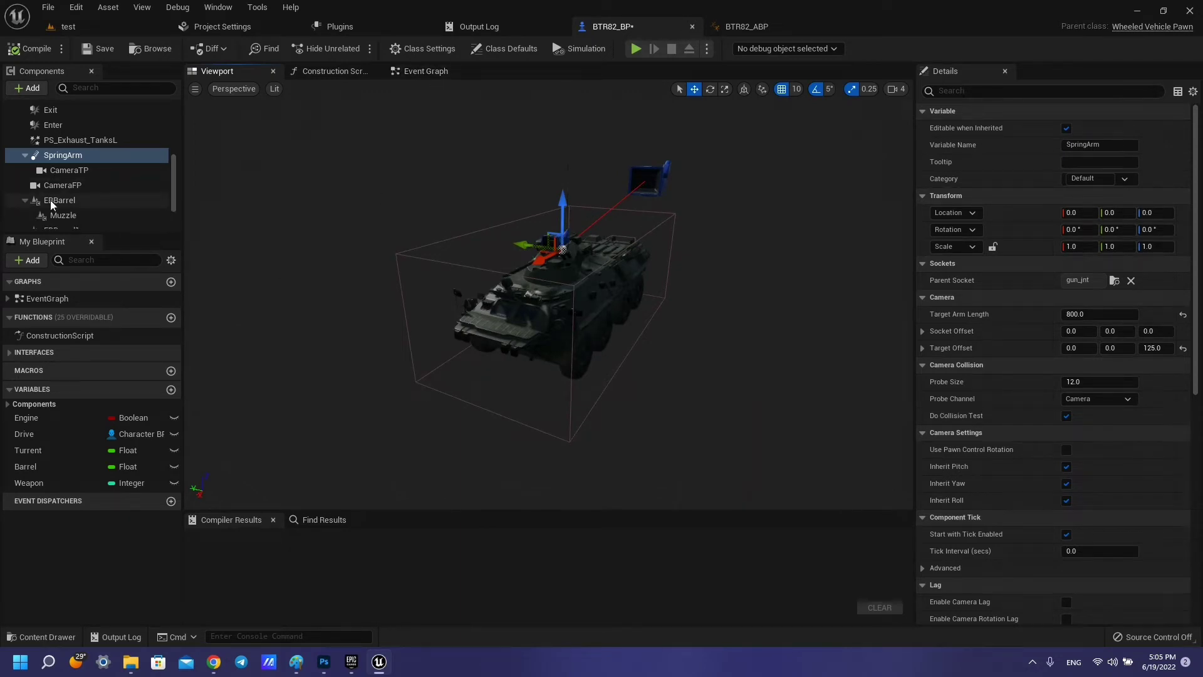
{"action": "left_click", "coordinate": [66, 168]}
{"action": "left_click_drag", "start_coordinate": [69, 199], "coordinate": [74, 191]}
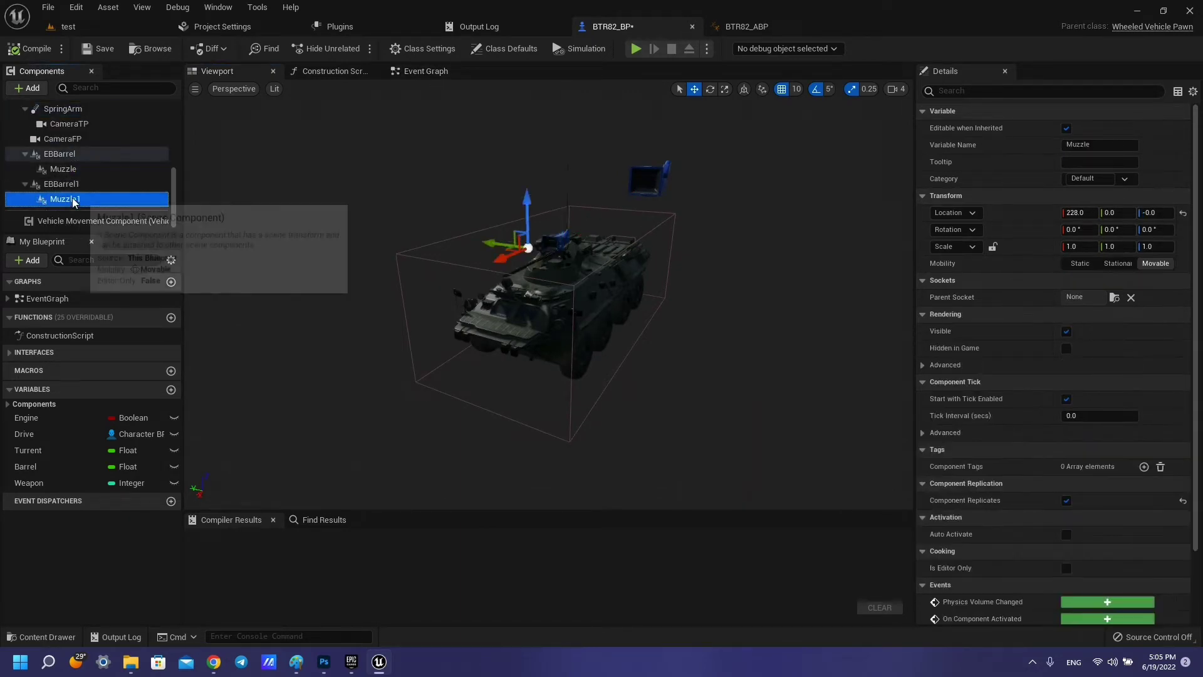
{"action": "left_click", "coordinate": [62, 183]}
{"action": "scroll", "coordinate": [539, 297], "scroll_direction": "up", "scroll_amount": 5}
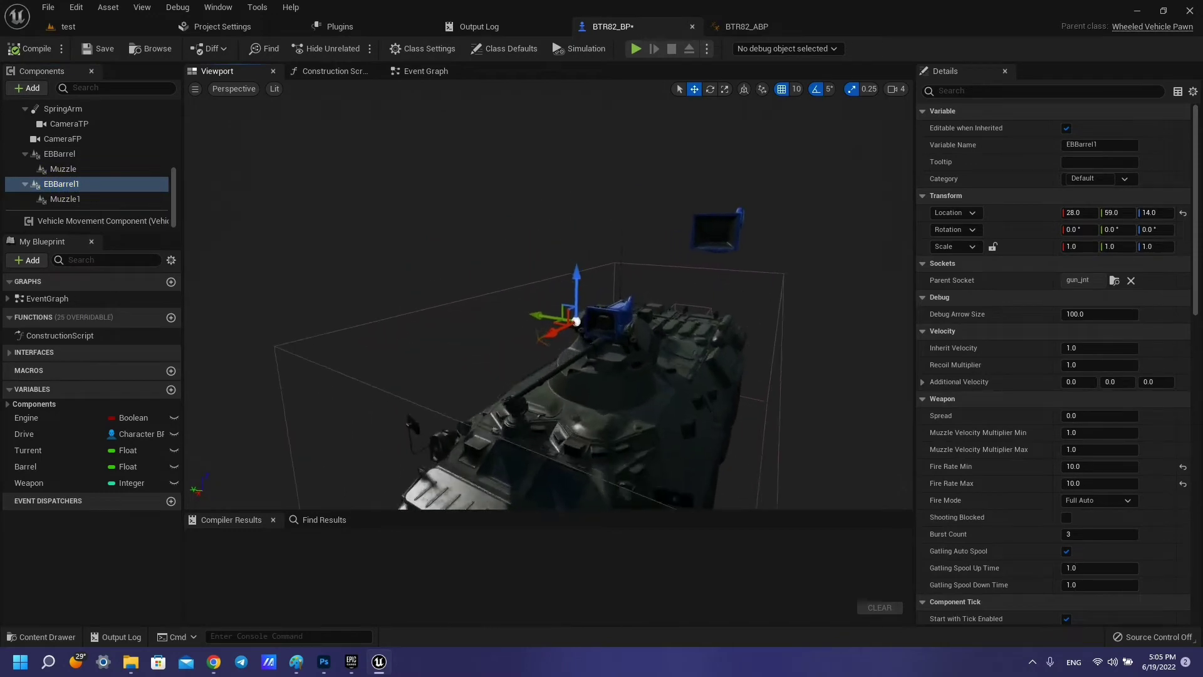
{"action": "scroll", "coordinate": [539, 298], "scroll_direction": "up", "scroll_amount": 3}
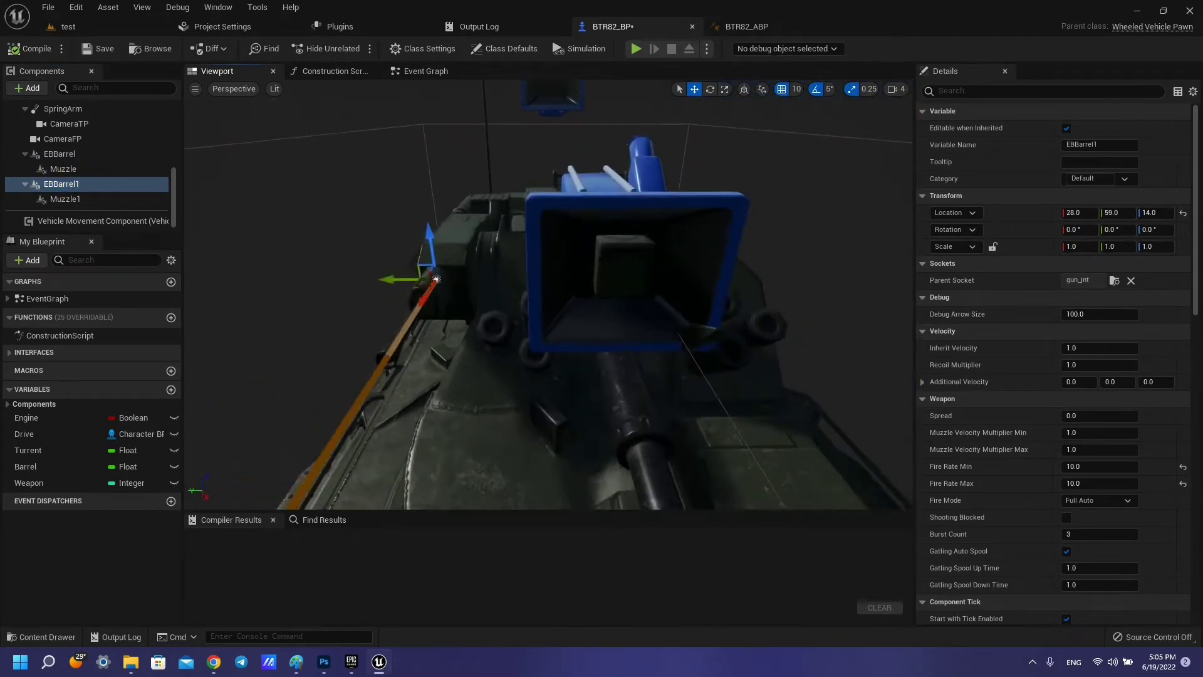
Confirm EasyBallistics among installed plugins, then return to BTR82_BP
{"action": "left_click", "coordinate": [216, 26]}
{"action": "left_click", "coordinate": [340, 27]}
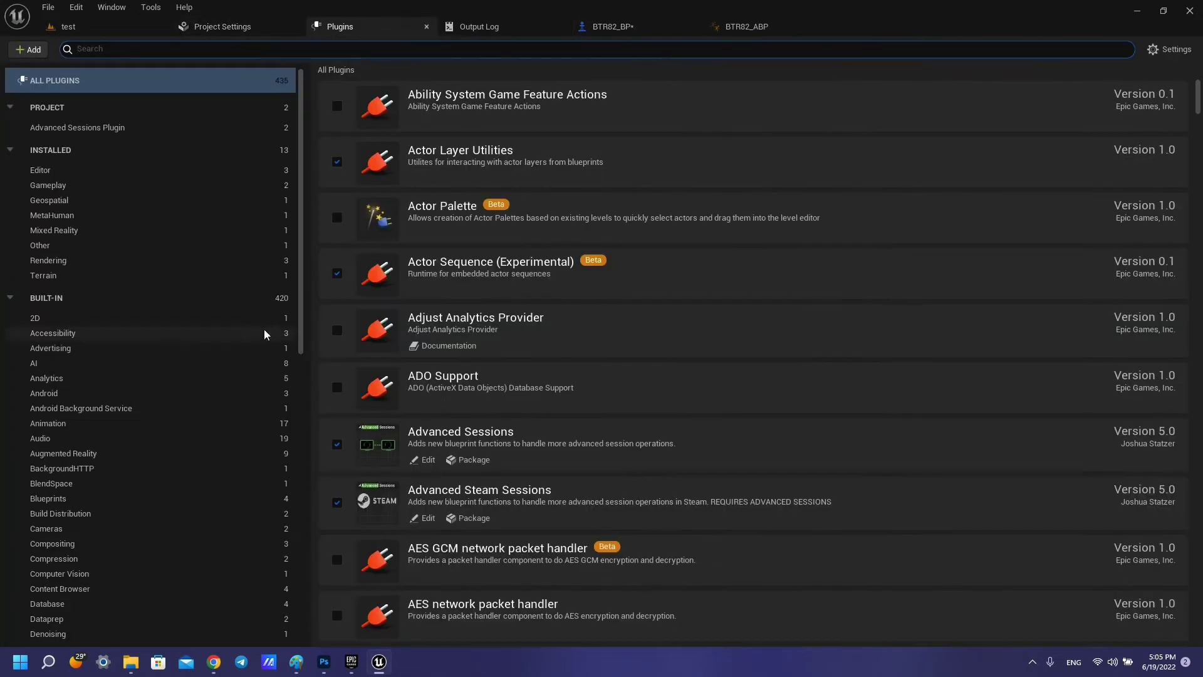
{"action": "left_click", "coordinate": [87, 151]}
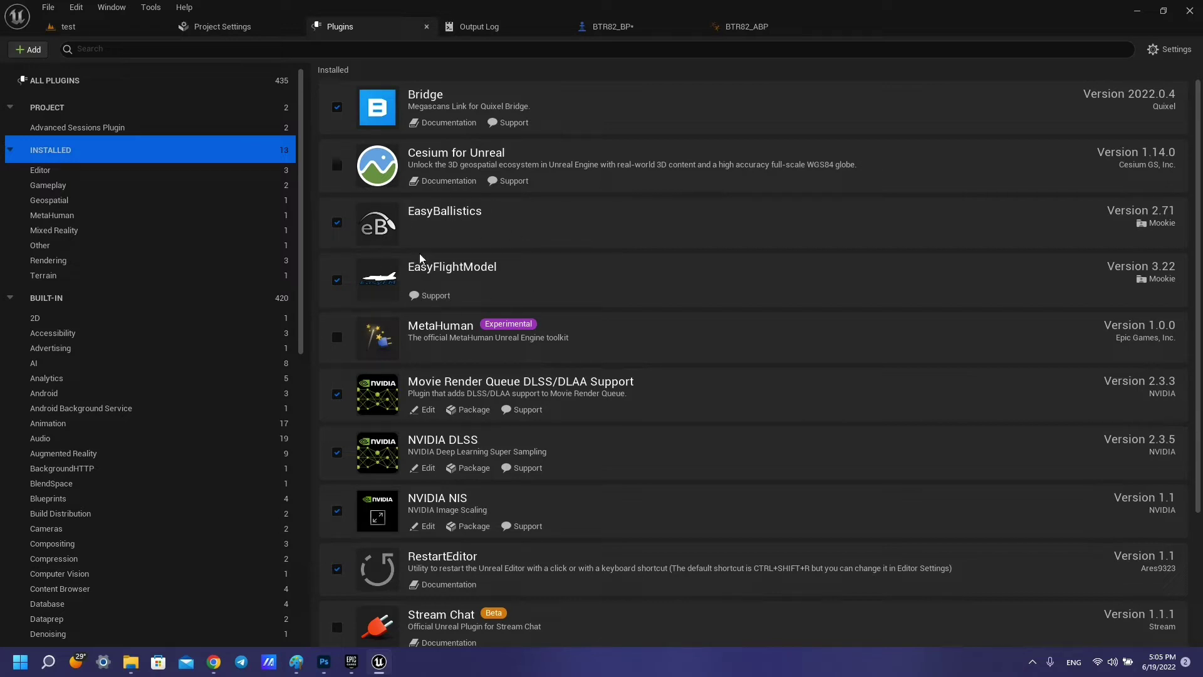
{"action": "left_click", "coordinate": [611, 26]}
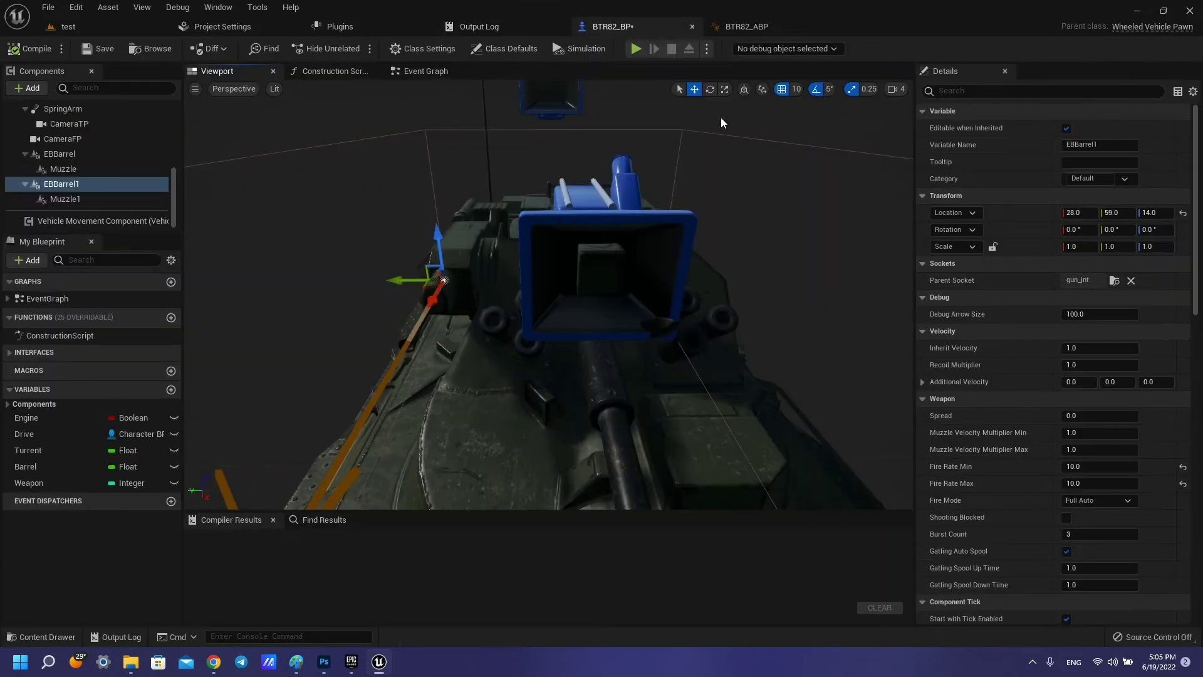
Review the Vehicle Movement Component, then open the Content Drawer in the BTR82 folder
{"action": "right_click_drag", "start_coordinate": [720, 123], "coordinate": [721, 123]}
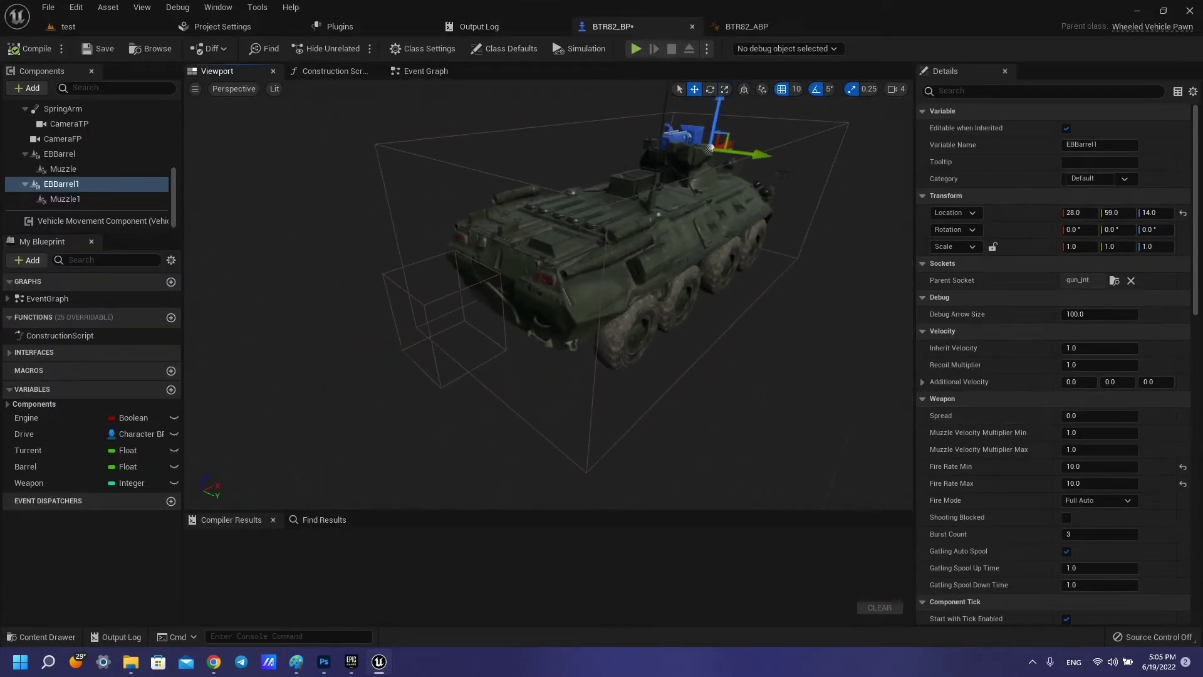
{"action": "left_click", "coordinate": [101, 221]}
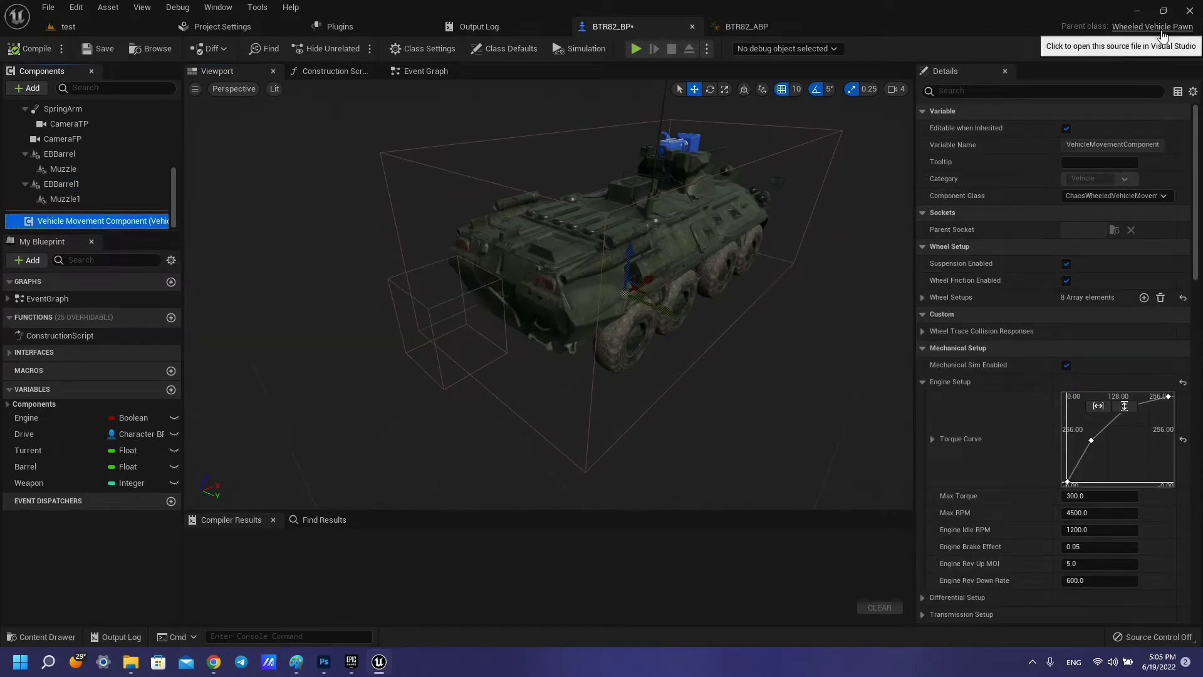
{"action": "left_click", "coordinate": [135, 26]}
{"action": "left_click", "coordinate": [41, 637]}
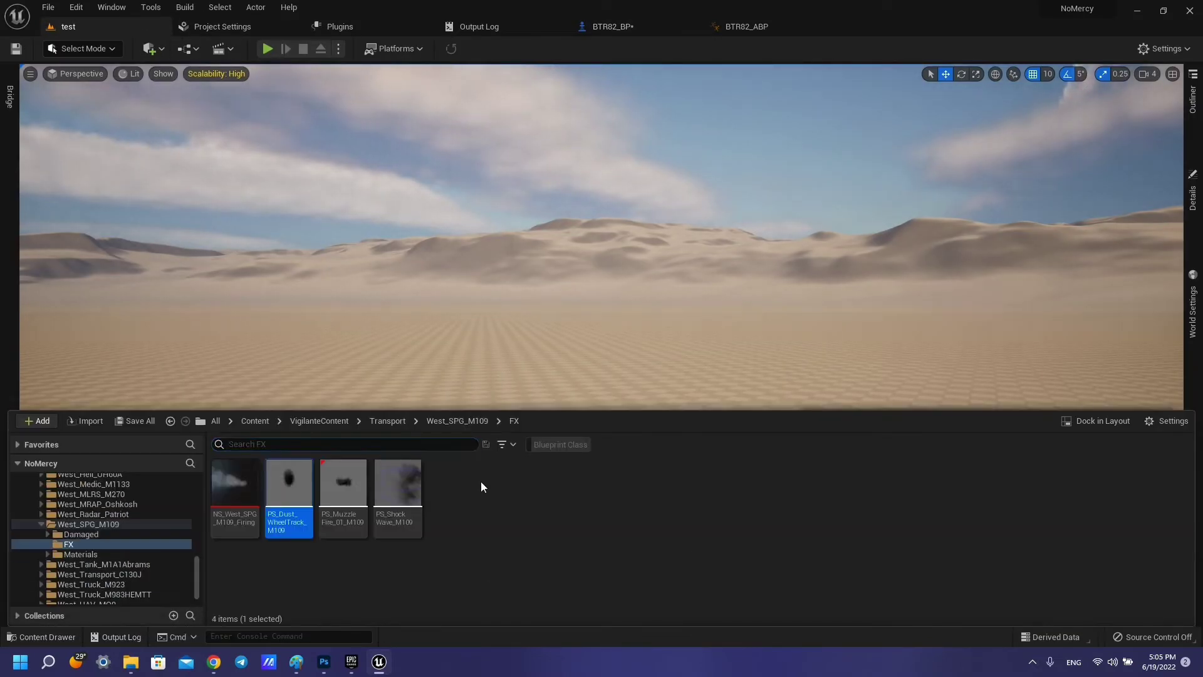
{"action": "right_click", "coordinate": [483, 486]}
{"action": "left_click", "coordinate": [170, 421]}
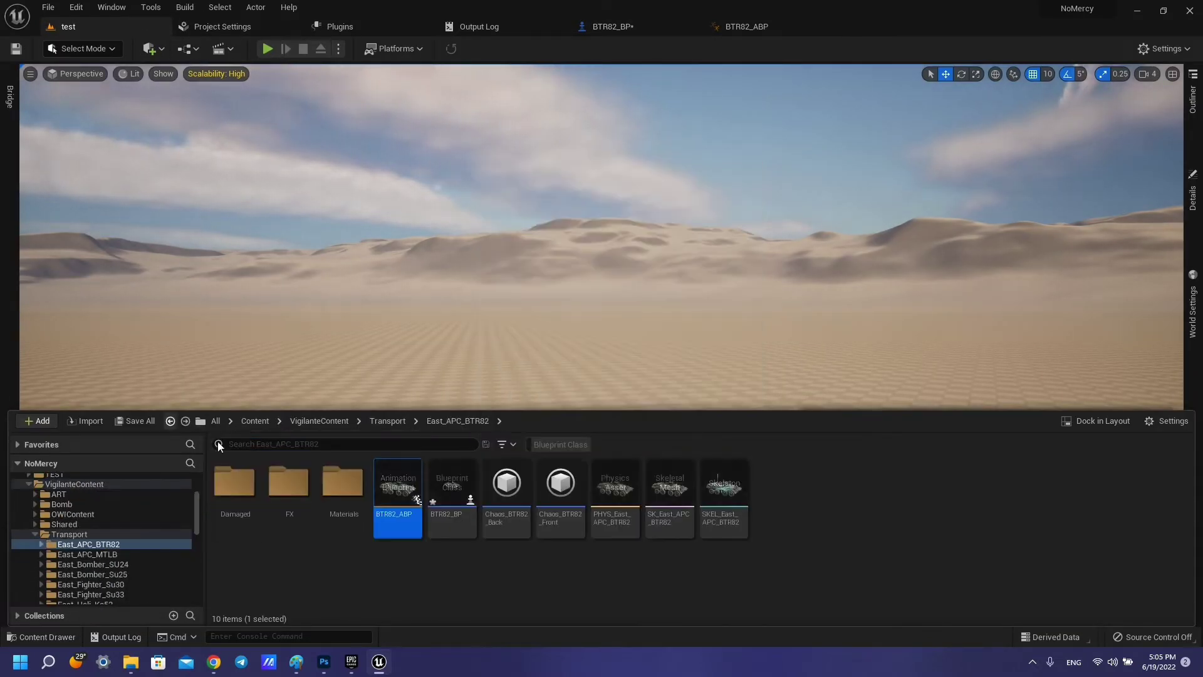
Create a new Blueprint Class and filter All Classes by 'veh' to list WheeledVehiclePawn
{"action": "right_click", "coordinate": [817, 489]}
{"action": "left_click", "coordinate": [918, 276]}
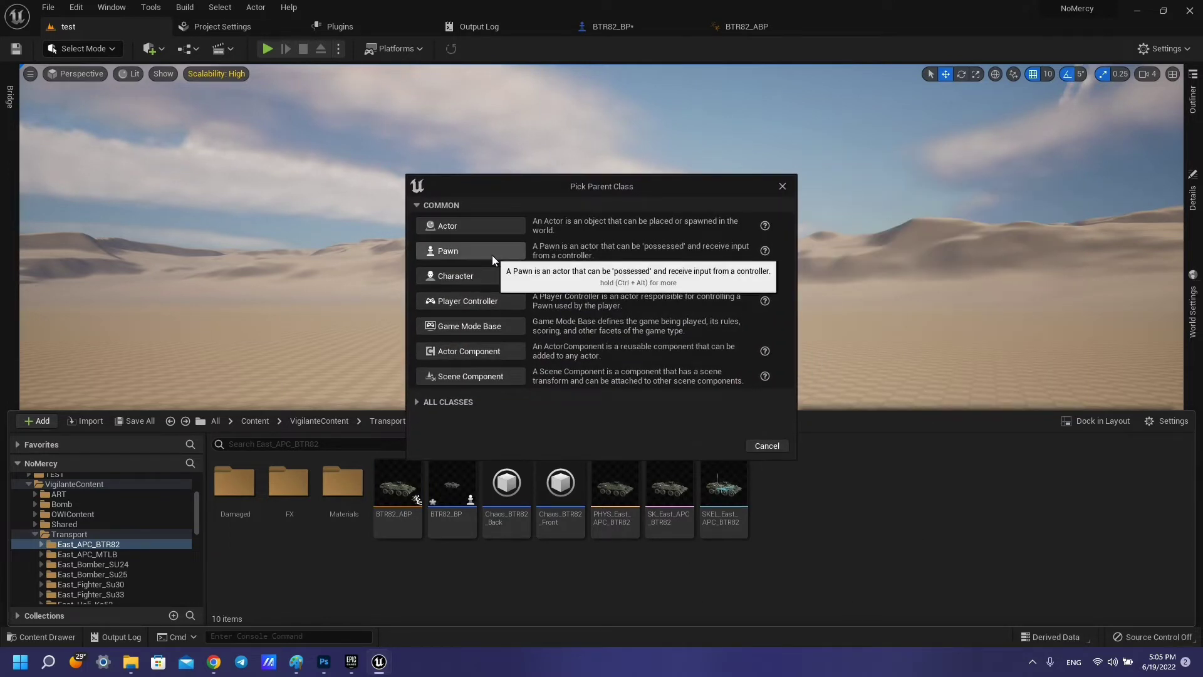
{"action": "left_click", "coordinate": [457, 403]}
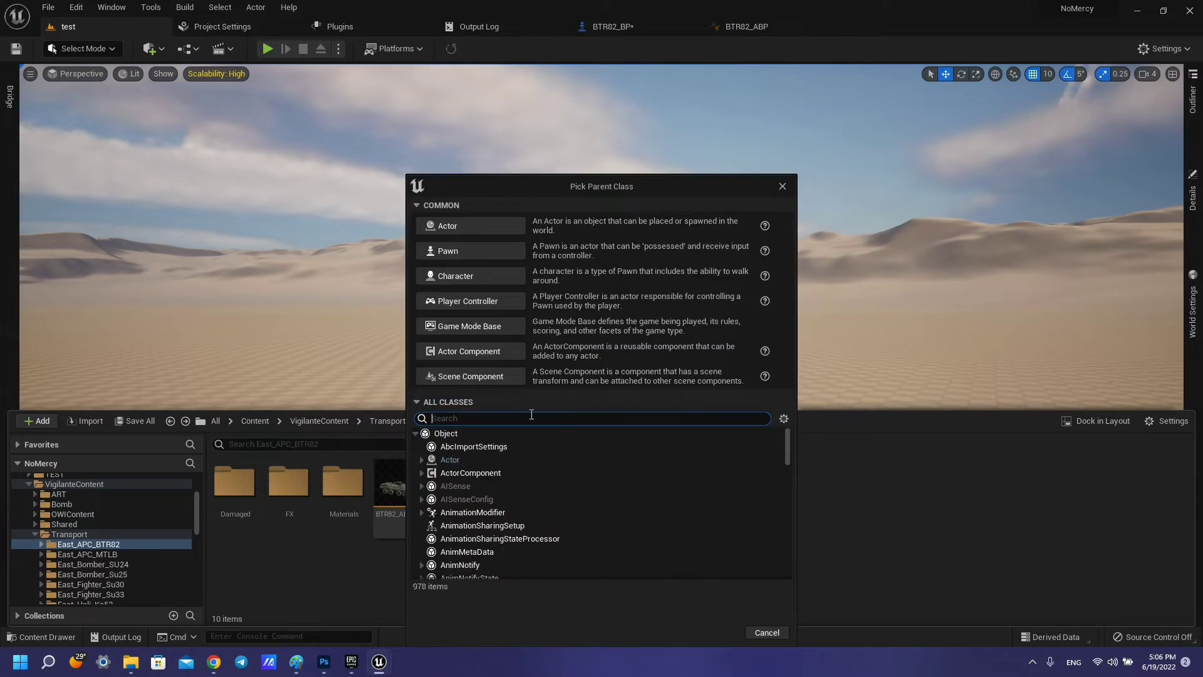
{"action": "scroll", "coordinate": [511, 485], "scroll_direction": "down", "scroll_amount": 1}
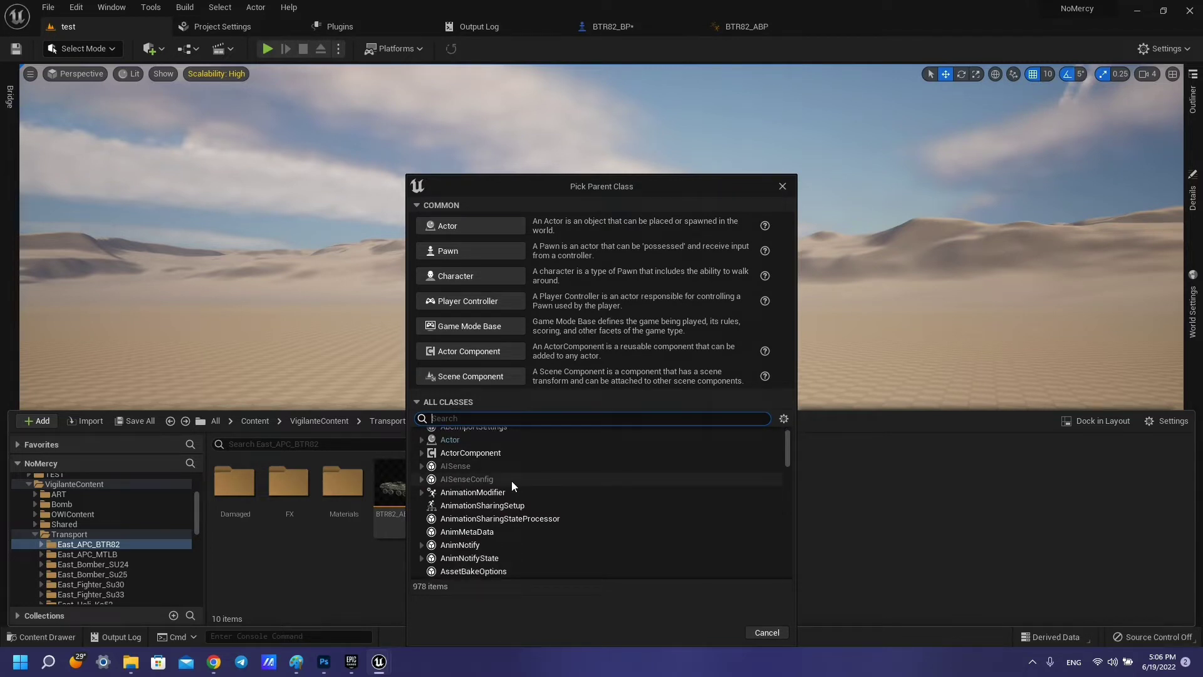
{"action": "type", "text": "vehi"}
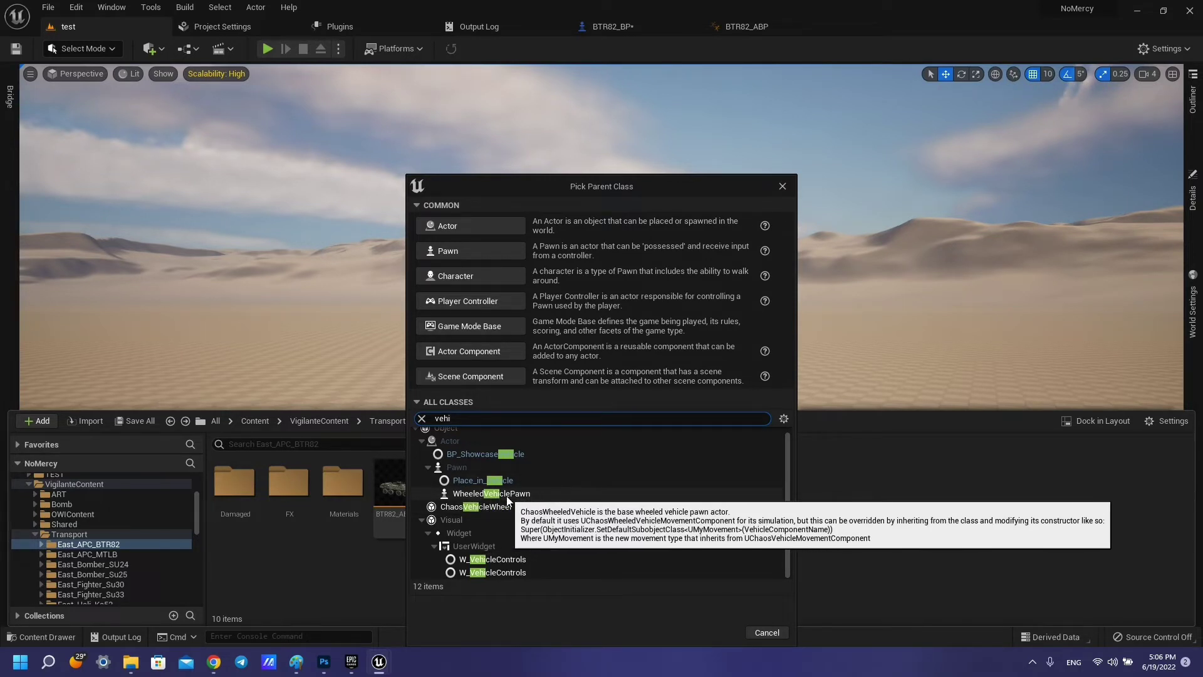
{"action": "left_click", "coordinate": [611, 32]}
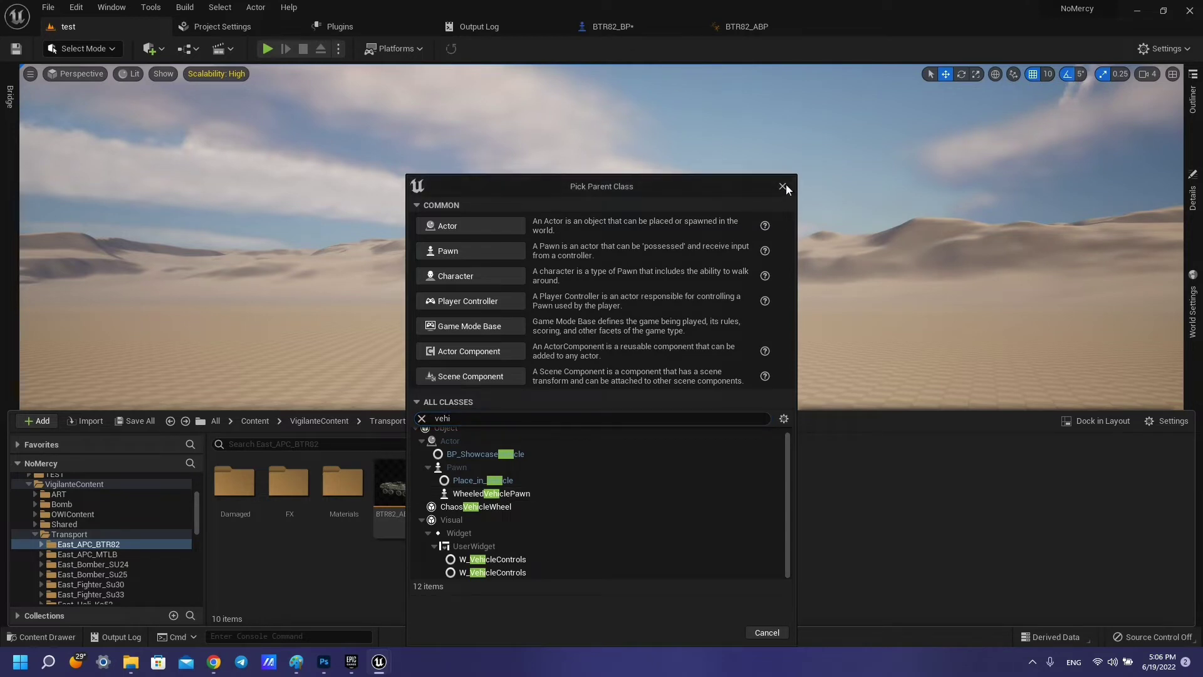
Back in BTR82_BP, inspect the torque curve keys near times 75, 189 and 317
{"action": "key", "text": "Escape"}
{"action": "left_click", "coordinate": [630, 28]}
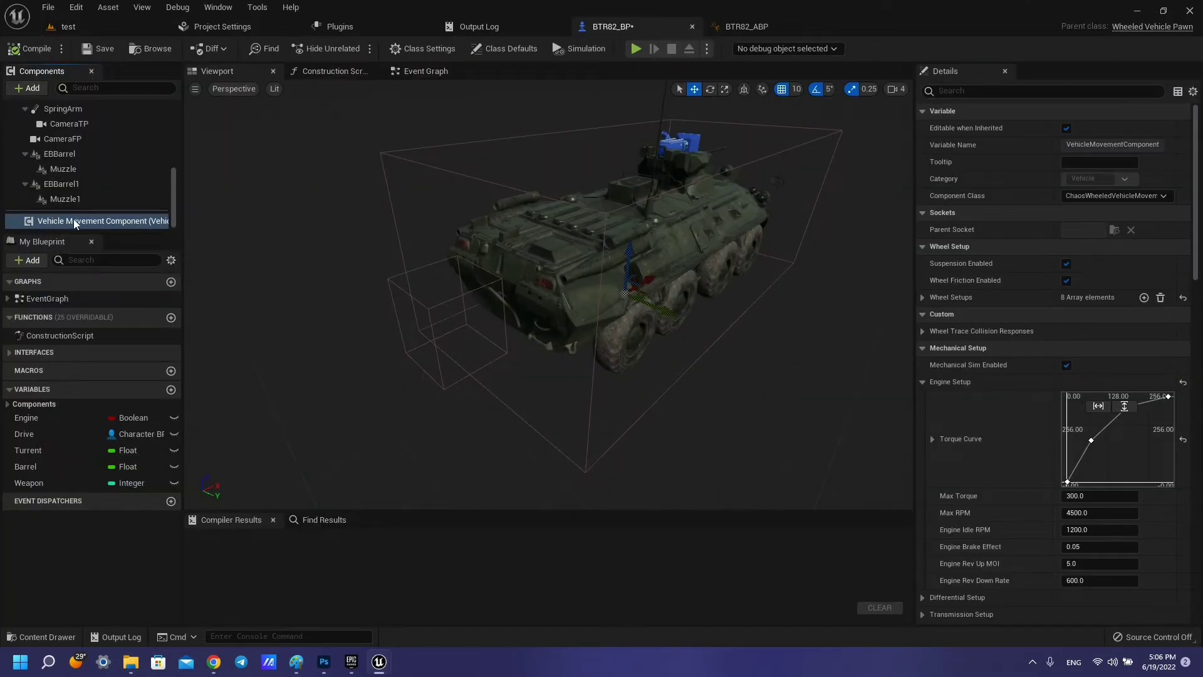
{"action": "scroll", "coordinate": [1128, 362], "scroll_direction": "down", "scroll_amount": 2}
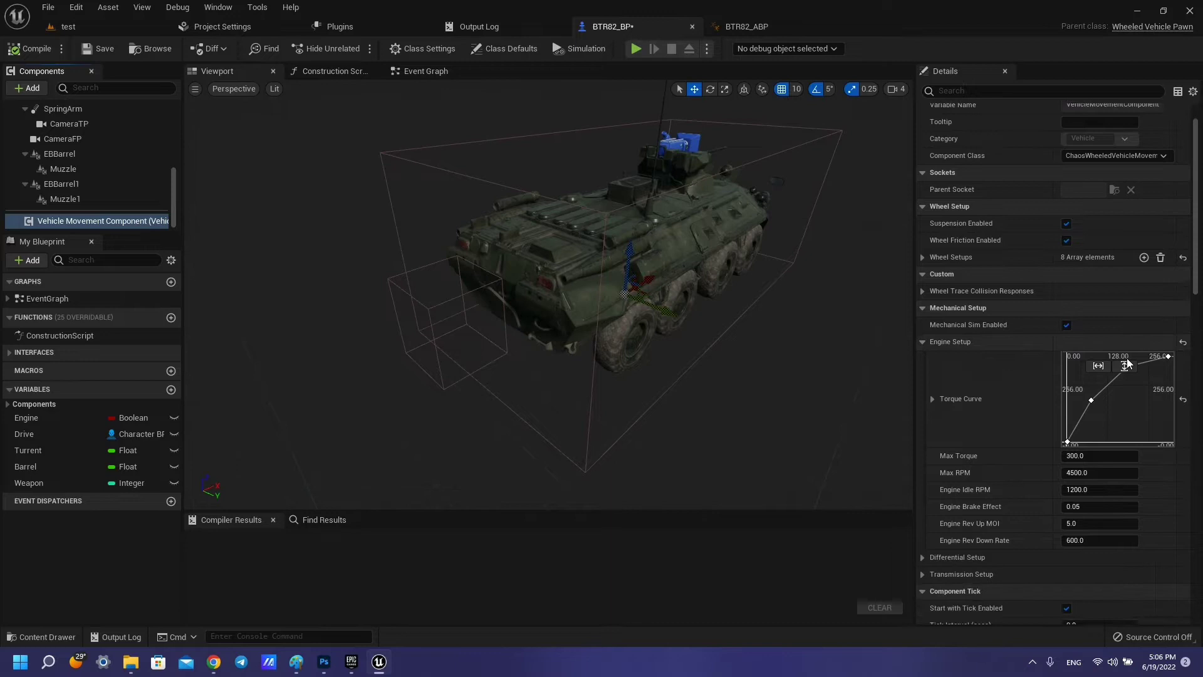
{"action": "scroll", "coordinate": [1132, 389], "scroll_direction": "down", "scroll_amount": 2}
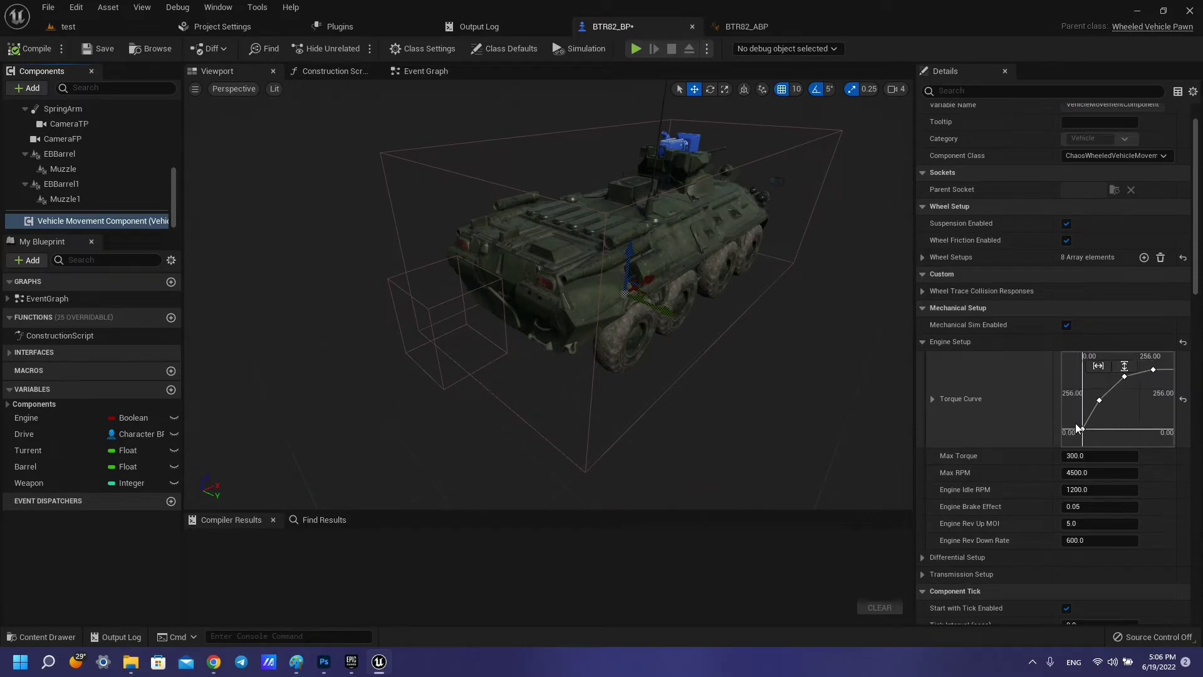
{"action": "double_click", "coordinate": [1104, 400]}
{"action": "left_click", "coordinate": [1026, 407]}
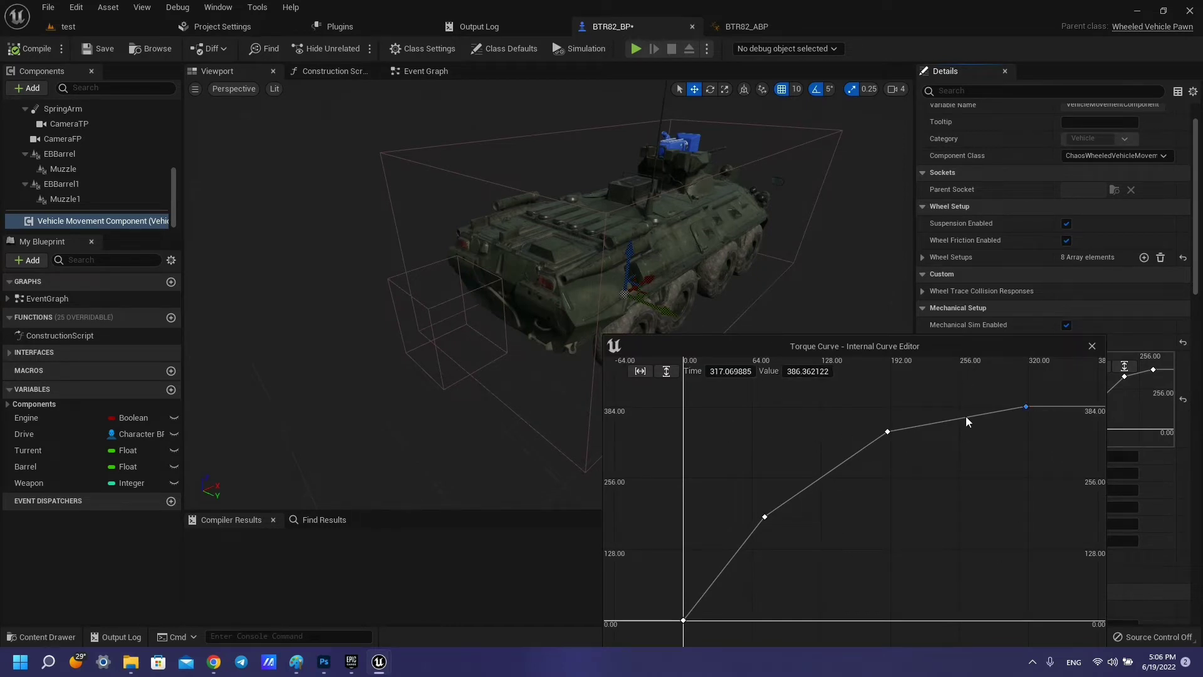
{"action": "left_click", "coordinate": [888, 433]}
{"action": "left_click", "coordinate": [766, 518]}
{"action": "left_click", "coordinate": [1092, 346]}
Scroll down to and expand the steering setup settings
{"action": "scroll", "coordinate": [1129, 389], "scroll_direction": "down", "scroll_amount": 2}
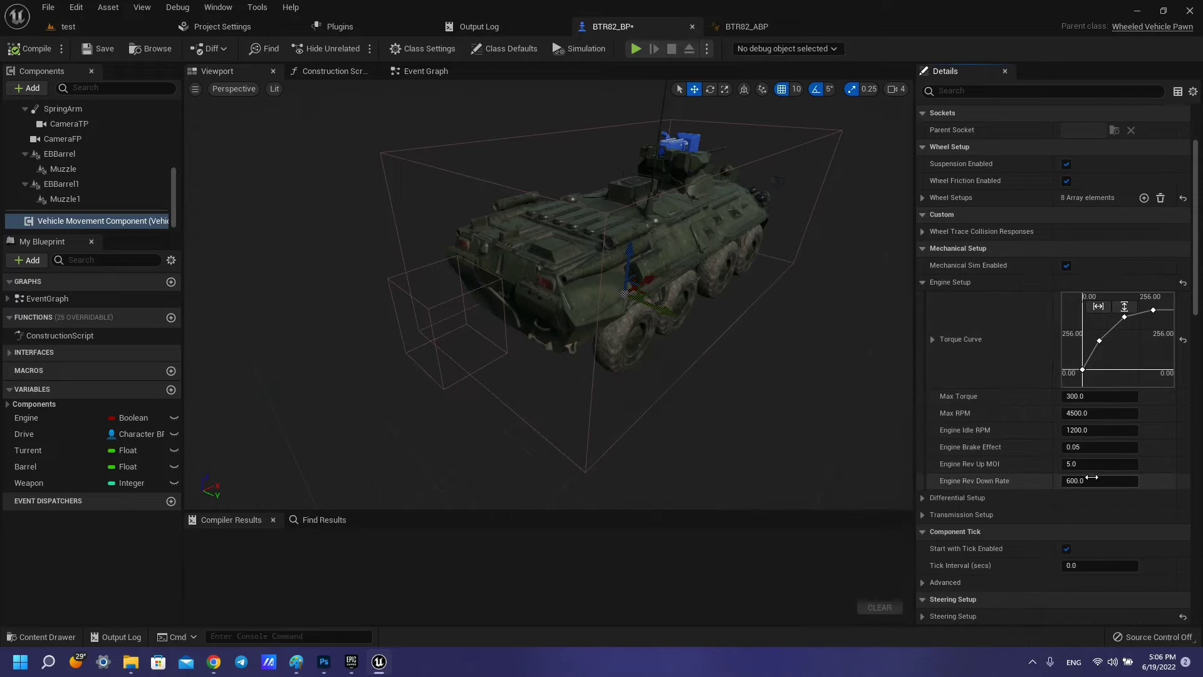
{"action": "scroll", "coordinate": [1146, 416], "scroll_direction": "down", "scroll_amount": 1}
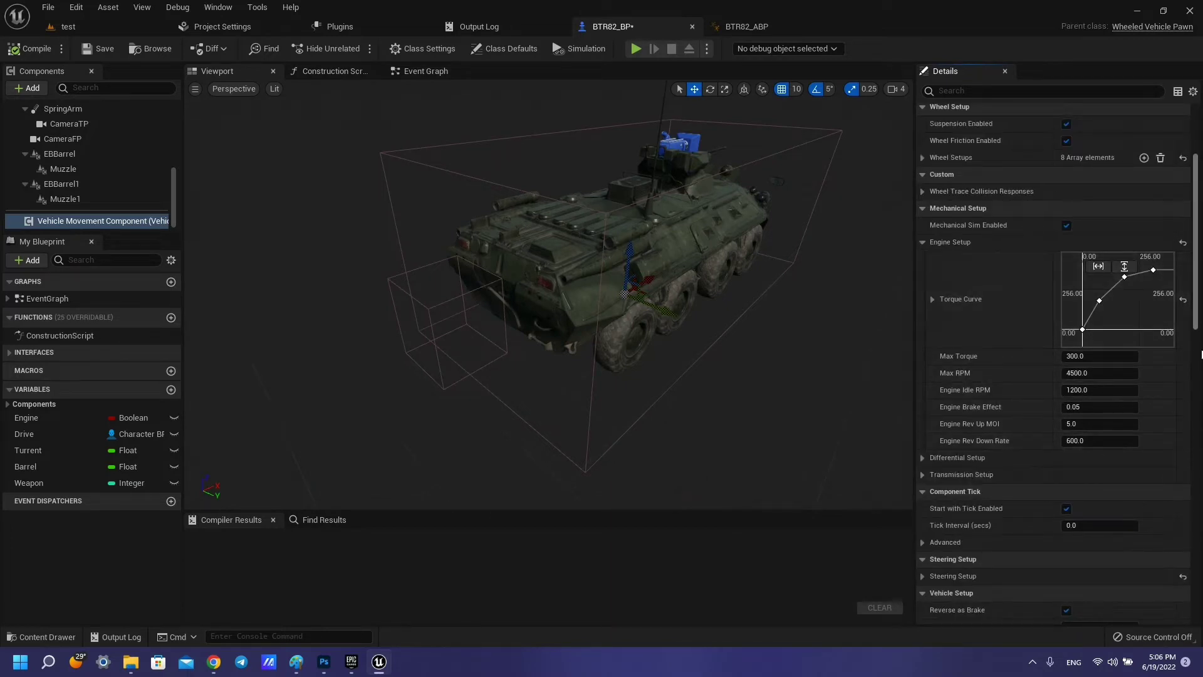
{"action": "scroll", "coordinate": [1029, 363], "scroll_direction": "down", "scroll_amount": 2}
{"action": "left_click", "coordinate": [927, 498]}
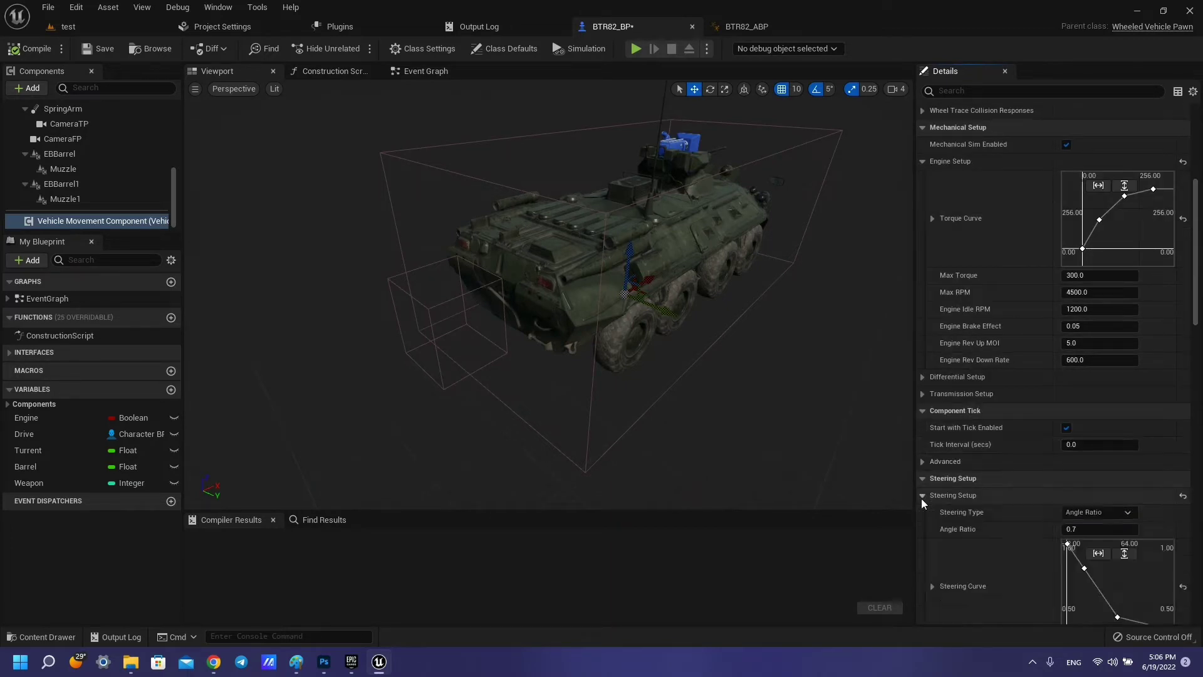
{"action": "scroll", "coordinate": [1010, 413], "scroll_direction": "down", "scroll_amount": 2}
{"action": "scroll", "coordinate": [1010, 414], "scroll_direction": "down", "scroll_amount": 2}
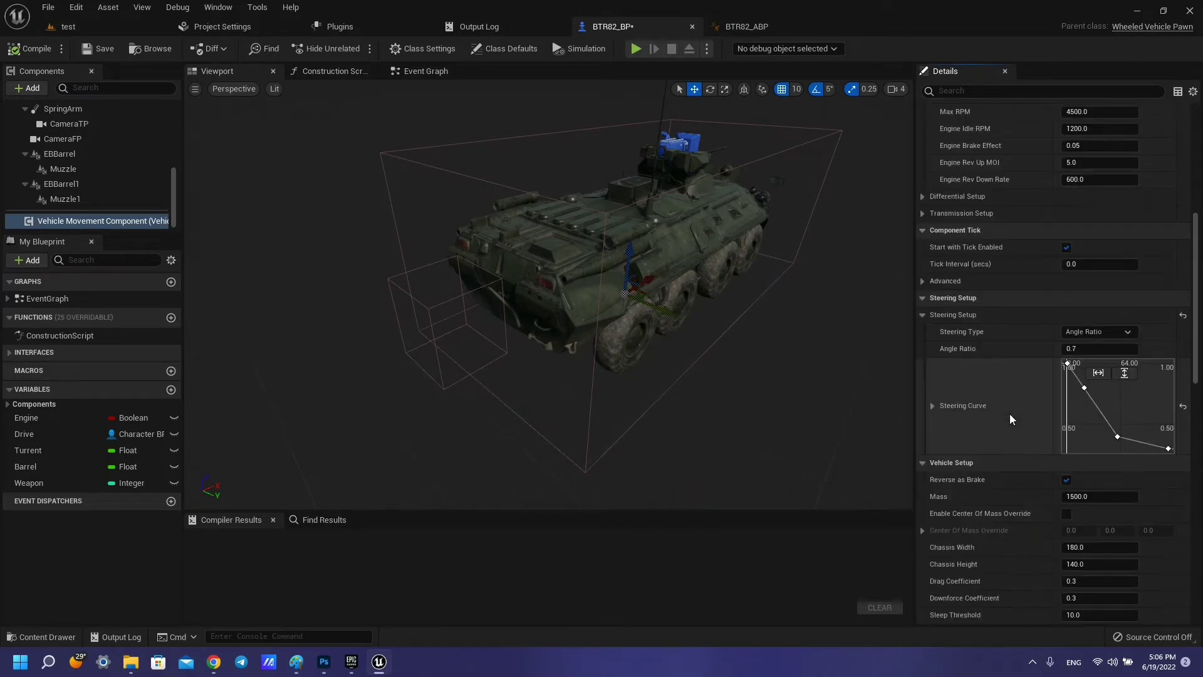
Inspect steering curve keys at times 0, 20, 60 and 120, falling from 1.0 to 0.3
{"action": "double_click", "coordinate": [1137, 412]}
{"action": "scroll", "coordinate": [886, 469], "scroll_direction": "down", "scroll_amount": 2}
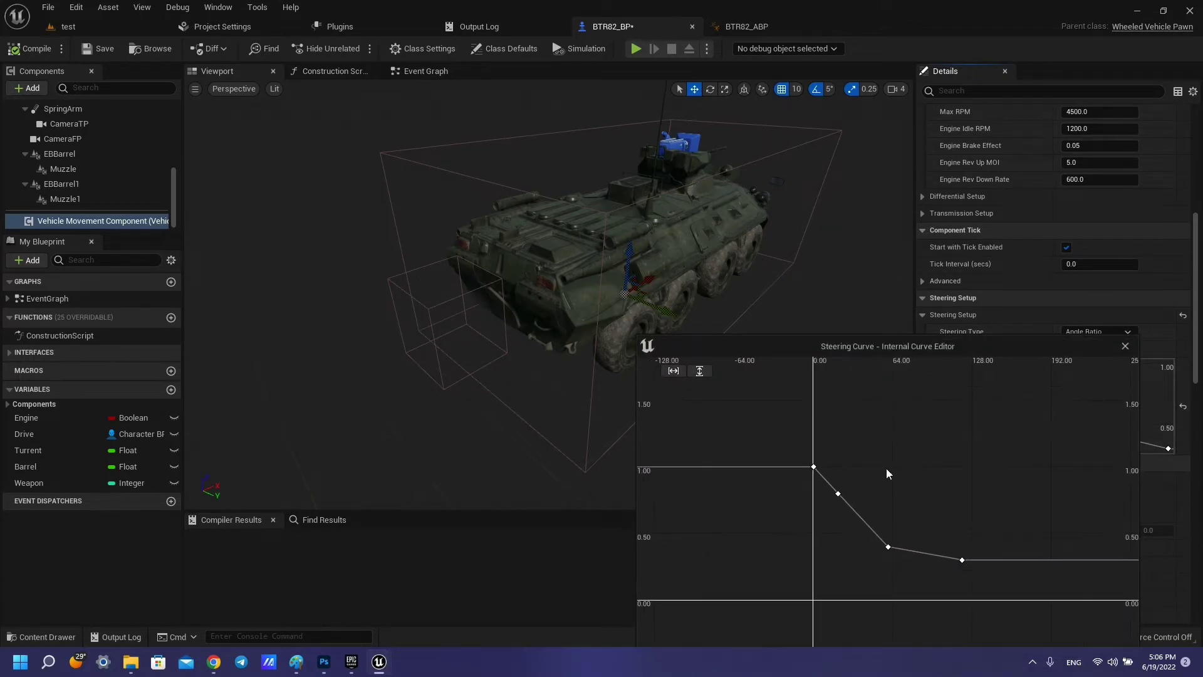
{"action": "left_click", "coordinate": [815, 467]}
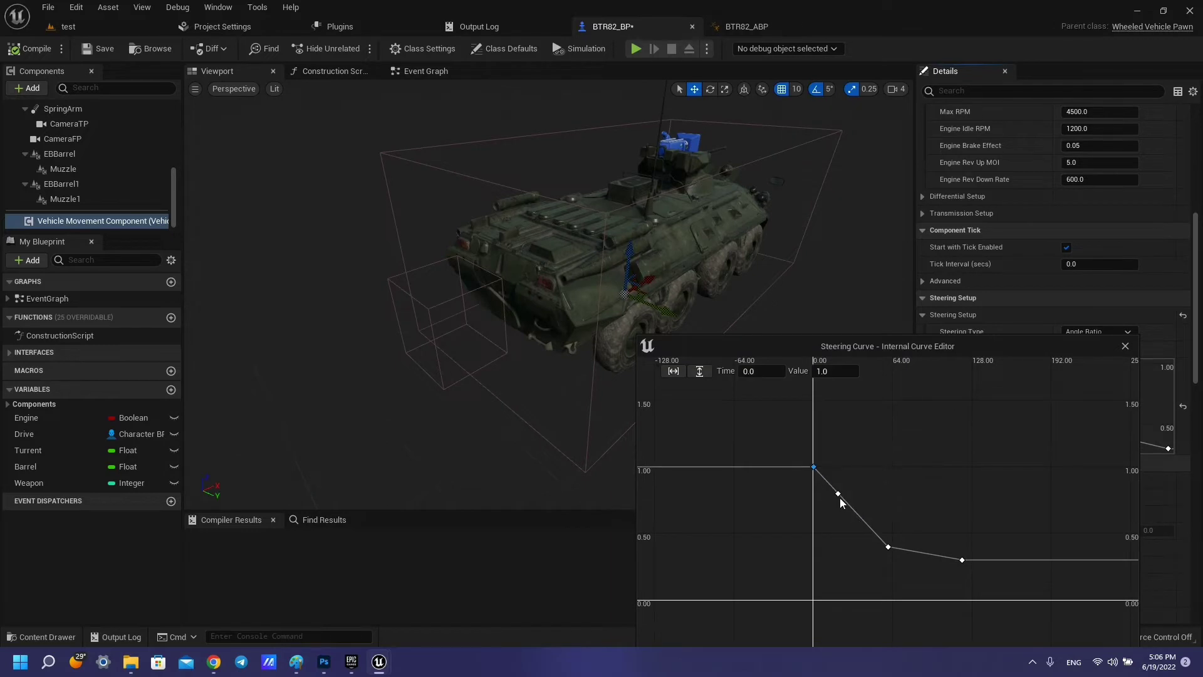
{"action": "left_click", "coordinate": [840, 498]}
{"action": "left_click", "coordinate": [839, 496]}
{"action": "left_click", "coordinate": [889, 548]}
{"action": "left_click", "coordinate": [963, 560]}
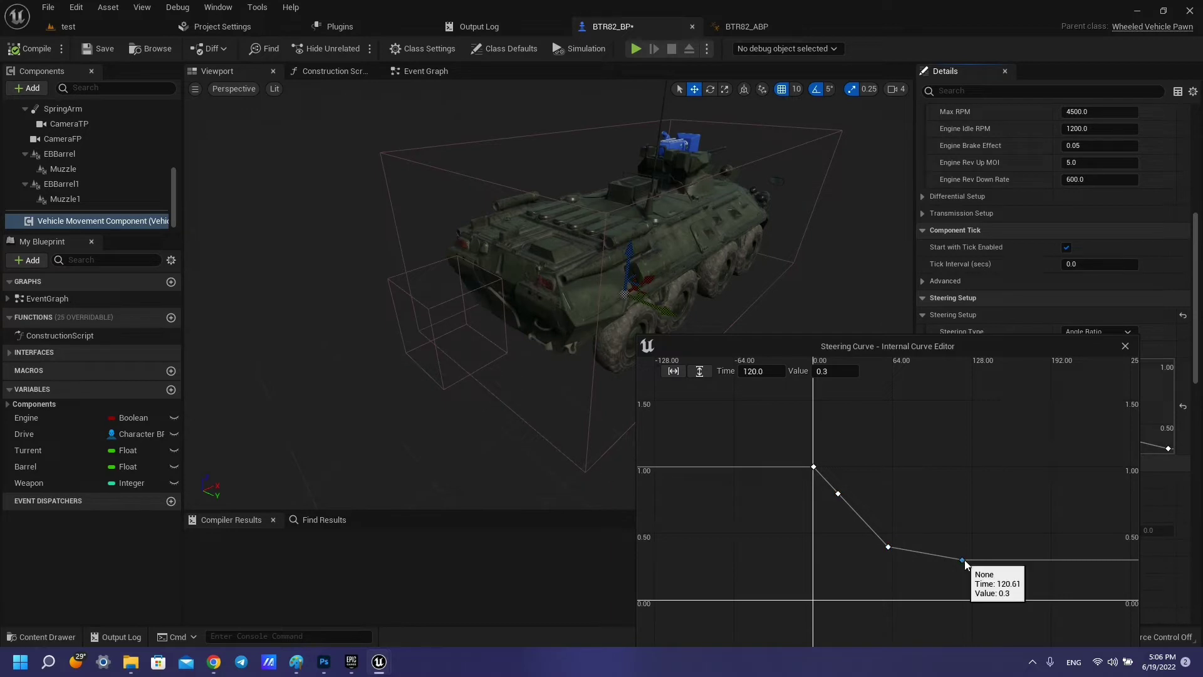
{"action": "left_click", "coordinate": [1125, 346]}
{"action": "scroll", "coordinate": [1112, 213], "scroll_direction": "down", "scroll_amount": 3}
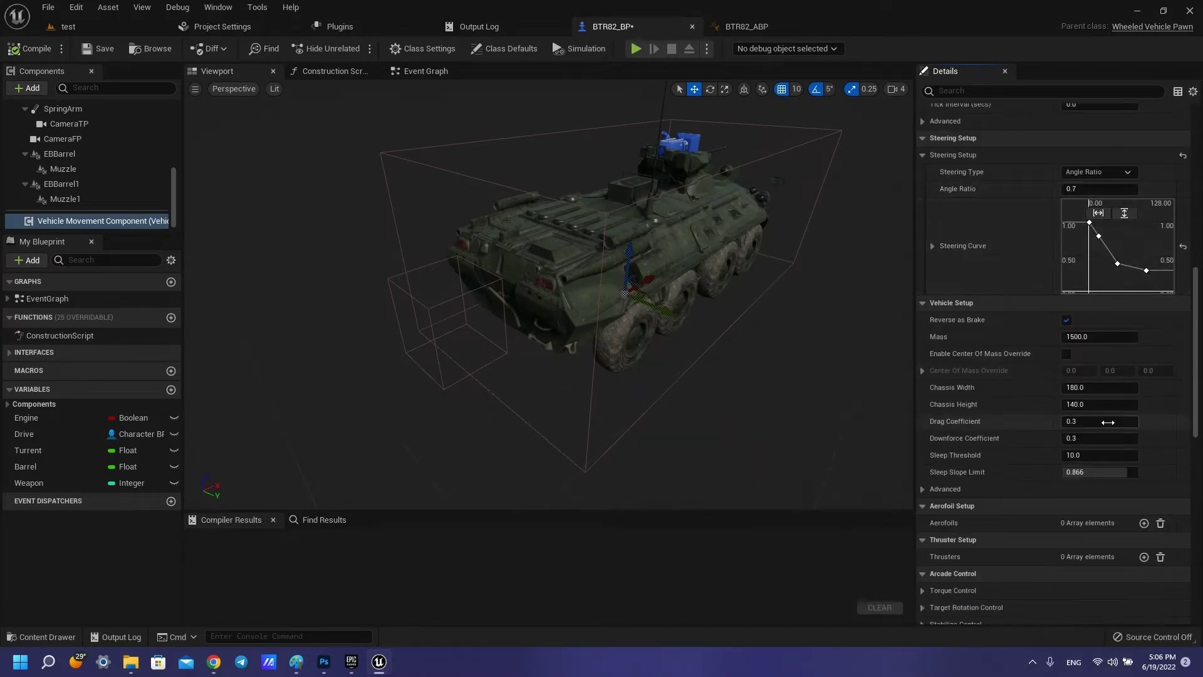
{"action": "scroll", "coordinate": [1109, 422], "scroll_direction": "up", "scroll_amount": 3}
{"action": "scroll", "coordinate": [1108, 387], "scroll_direction": "up", "scroll_amount": 4}
{"action": "scroll", "coordinate": [1067, 235], "scroll_direction": "up", "scroll_amount": 1}
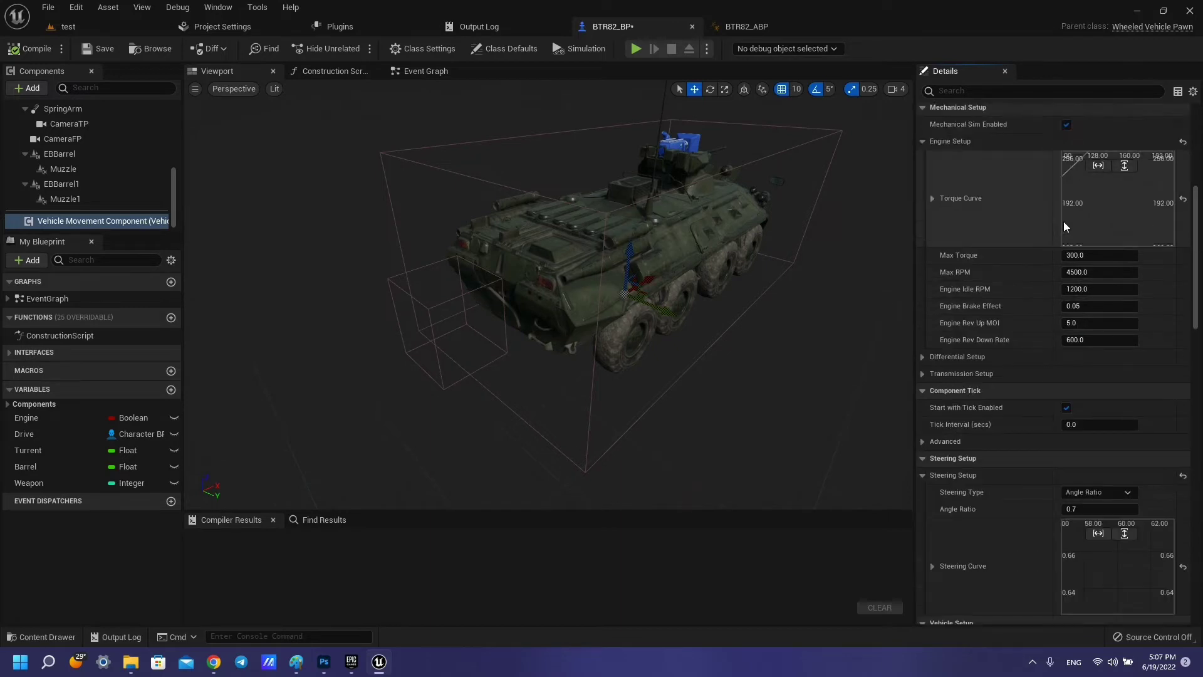
Expand BTR82_BP's eight wheel setups, Index [0] through [7], in Details
{"action": "scroll", "coordinate": [1065, 226], "scroll_direction": "up", "scroll_amount": 5}
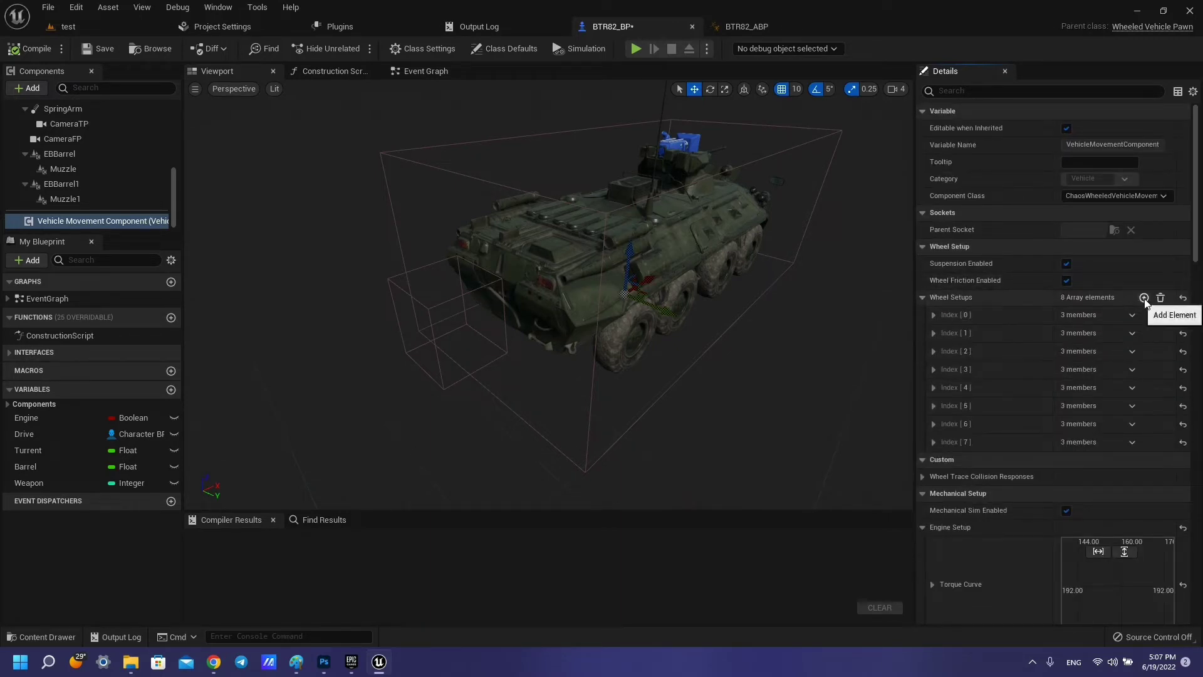
{"action": "right_click_drag", "start_coordinate": [704, 330], "coordinate": [626, 313]}
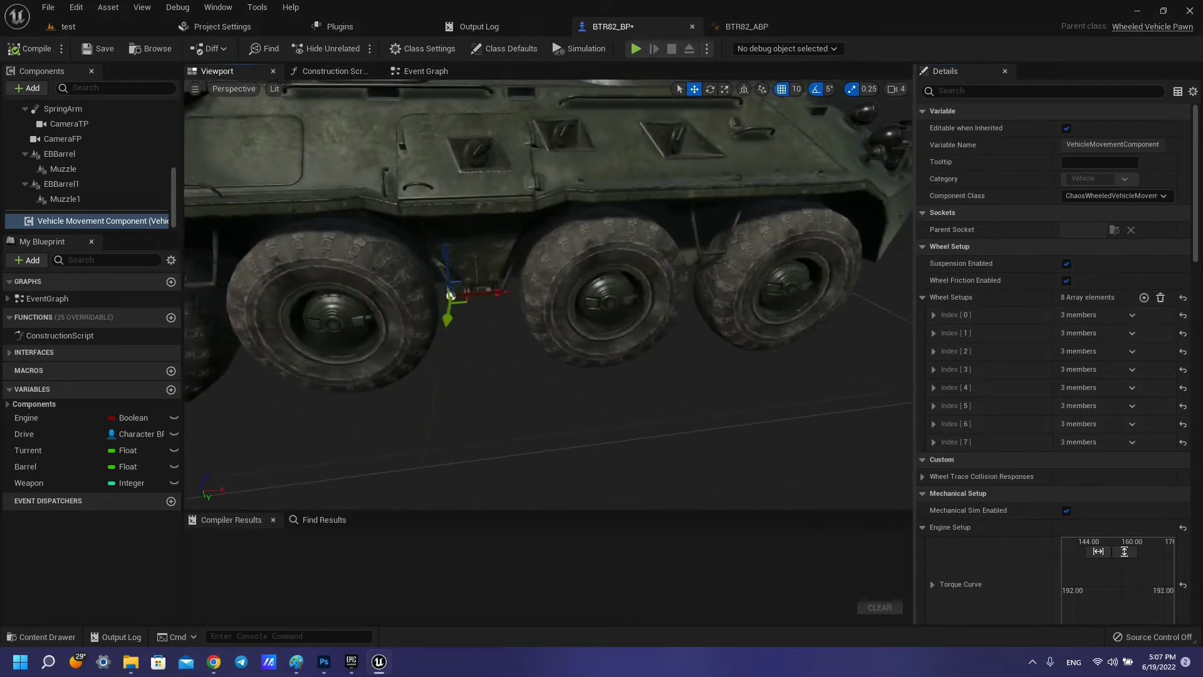
{"action": "left_click", "coordinate": [934, 315]}
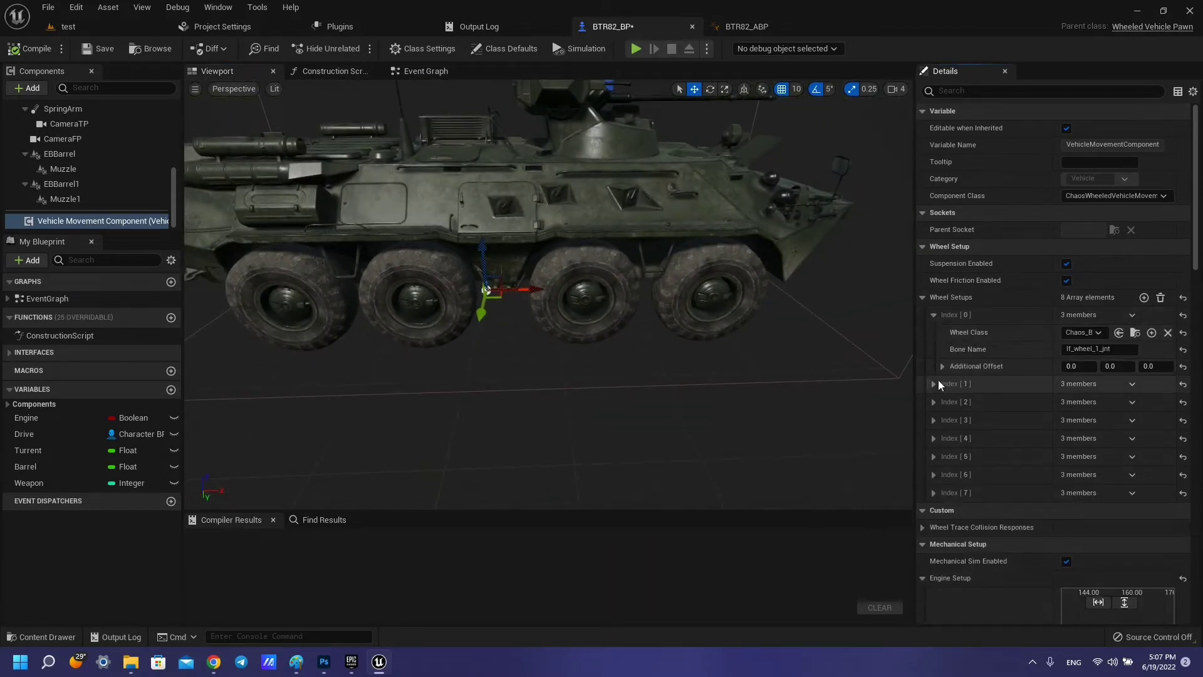
{"action": "left_click", "coordinate": [934, 383]}
{"action": "left_click", "coordinate": [934, 452]}
{"action": "scroll", "coordinate": [956, 448], "scroll_direction": "down", "scroll_amount": 3}
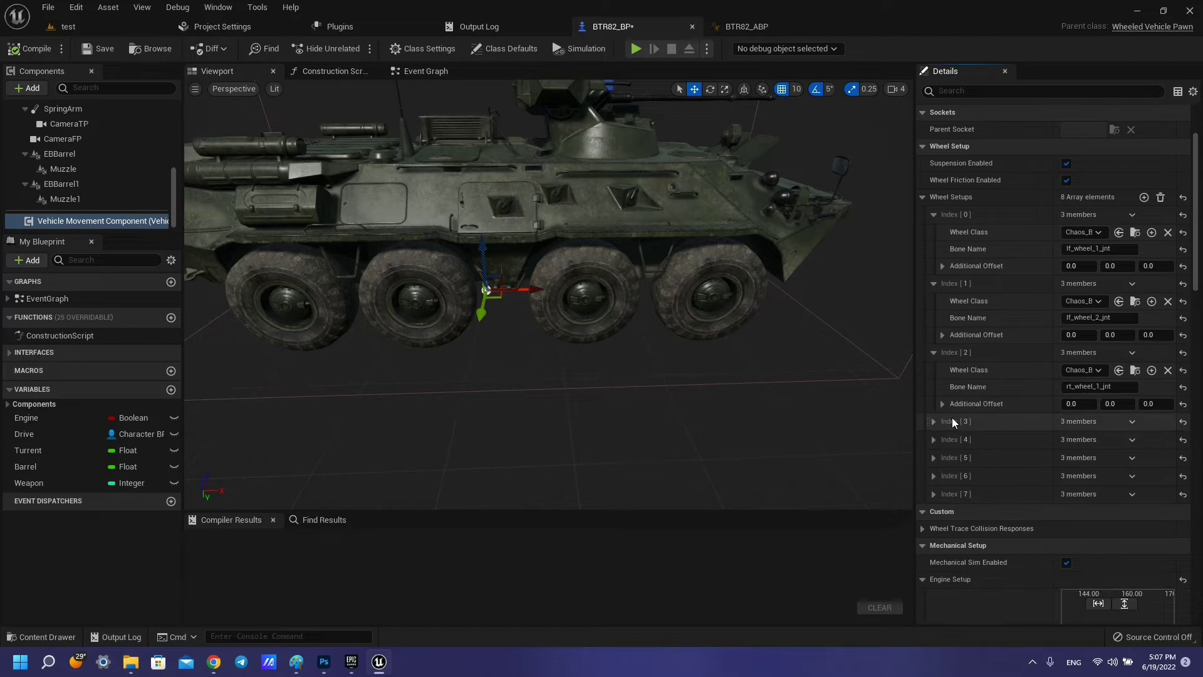
{"action": "left_click", "coordinate": [934, 421]}
{"action": "scroll", "coordinate": [957, 384], "scroll_direction": "down", "scroll_amount": 2}
{"action": "left_click", "coordinate": [934, 412]}
{"action": "scroll", "coordinate": [971, 375], "scroll_direction": "down", "scroll_amount": 3}
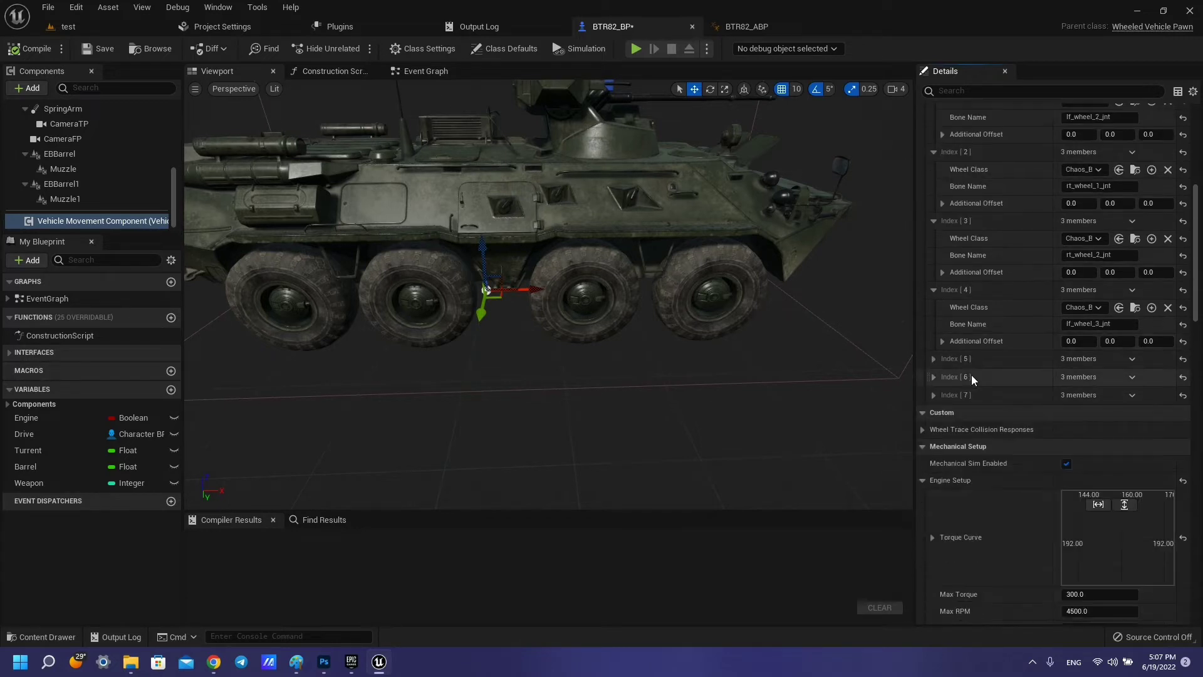
{"action": "left_click", "coordinate": [934, 359]}
{"action": "left_click", "coordinate": [934, 428]}
{"action": "scroll", "coordinate": [929, 431], "scroll_direction": "down", "scroll_amount": 2}
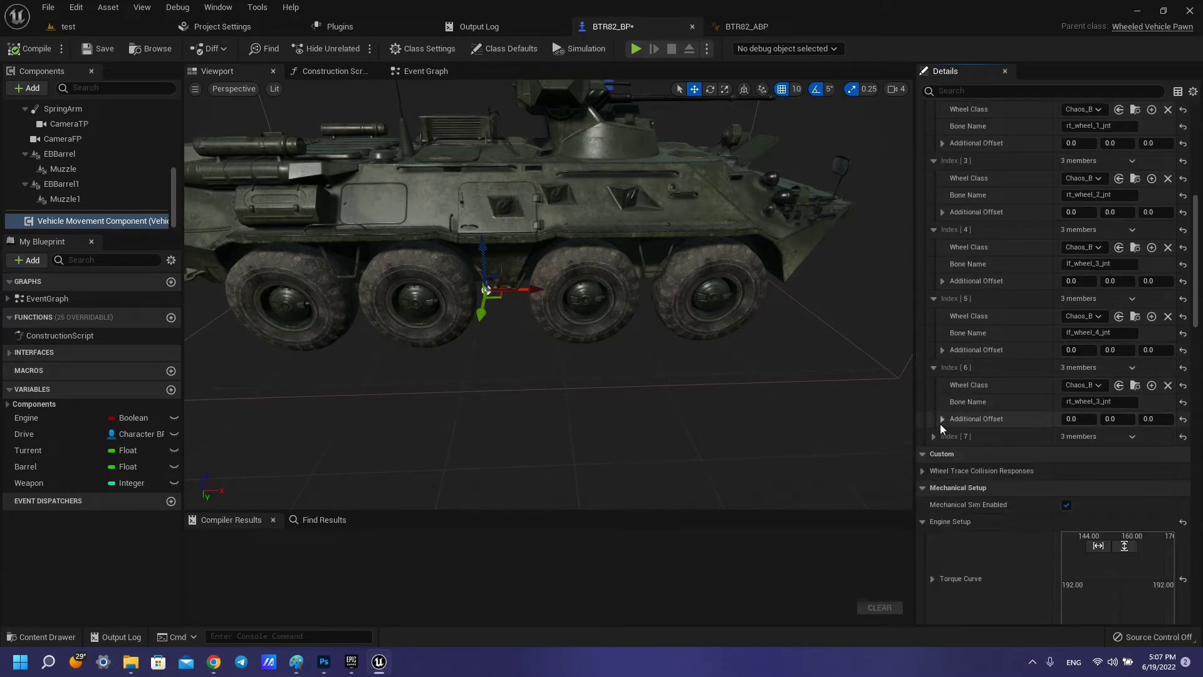
{"action": "left_click", "coordinate": [934, 436]}
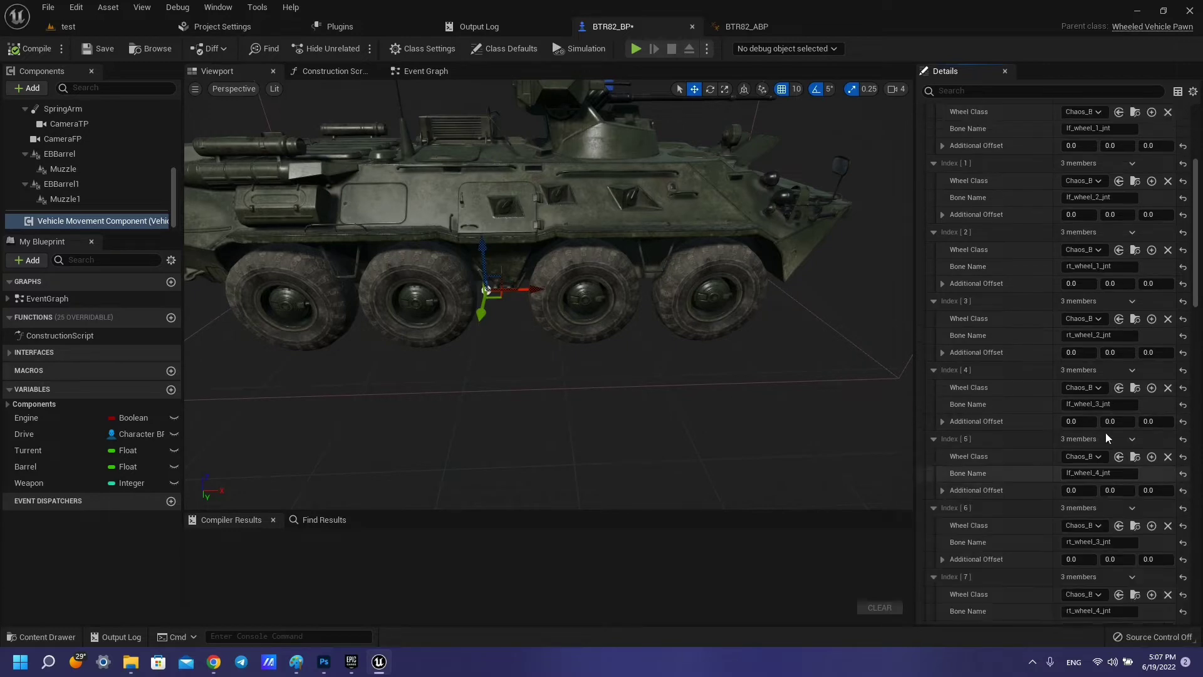
{"action": "scroll", "coordinate": [1103, 422], "scroll_direction": "up", "scroll_amount": 4}
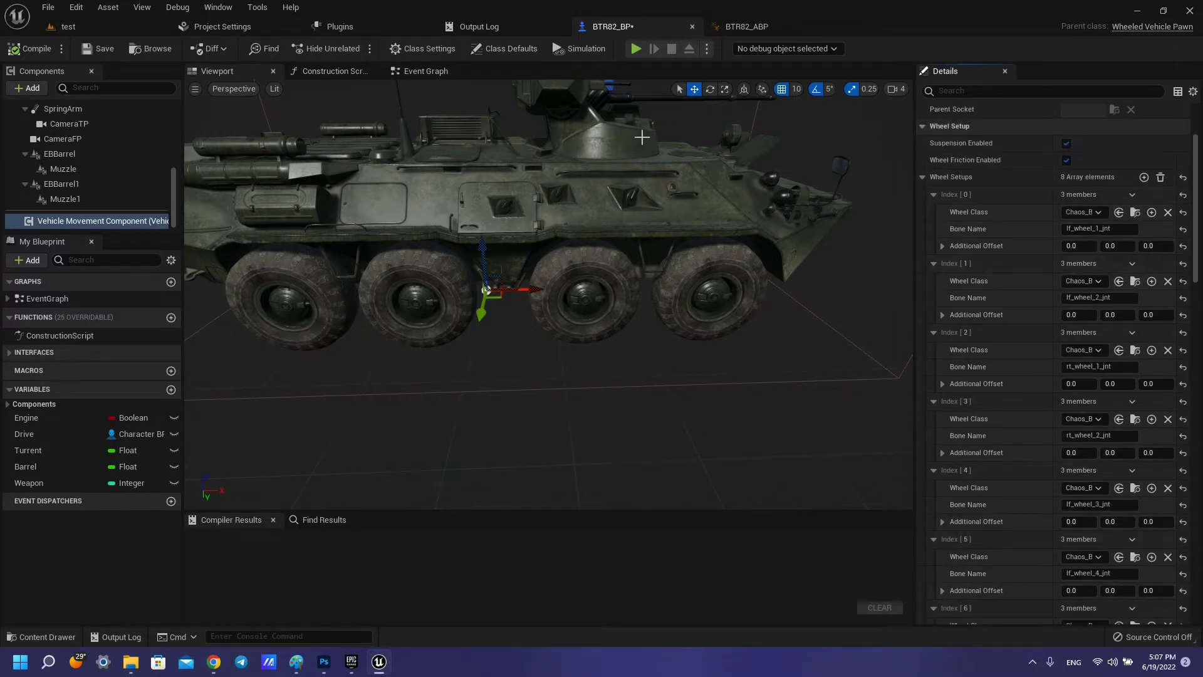
Open BTR82_ABP's skeleton to review the wheel joint names
{"action": "left_click", "coordinate": [777, 26]}
{"action": "left_click", "coordinate": [988, 49]}
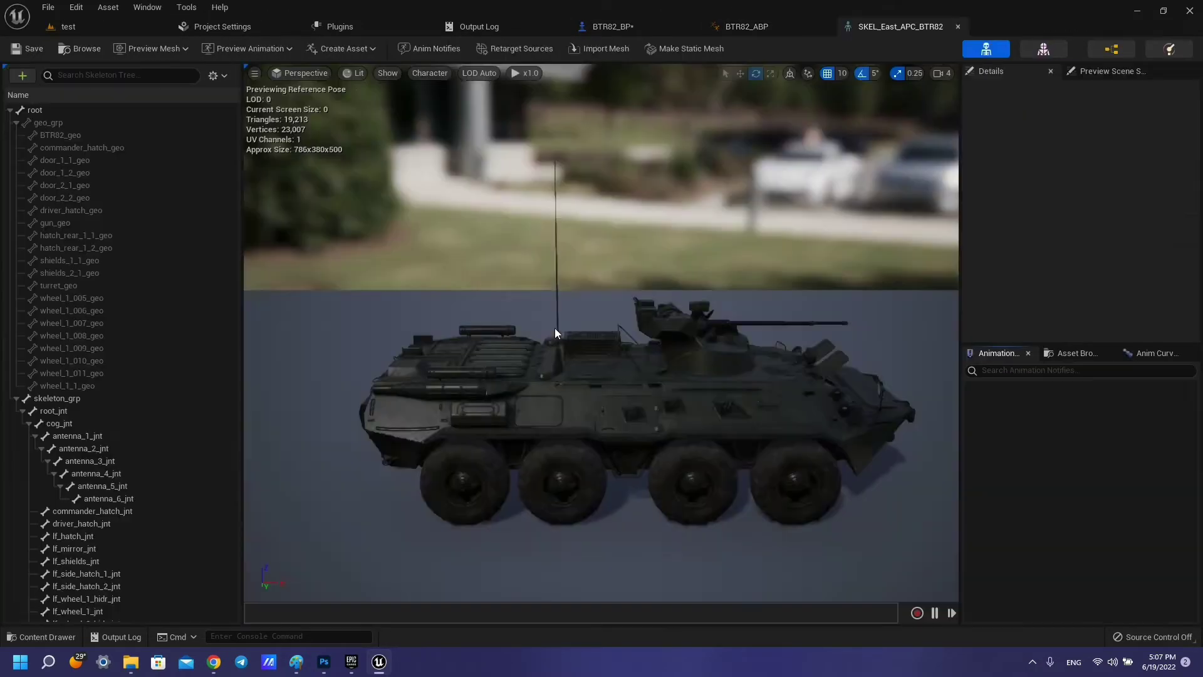
{"action": "scroll", "coordinate": [131, 439], "scroll_direction": "down", "scroll_amount": 5}
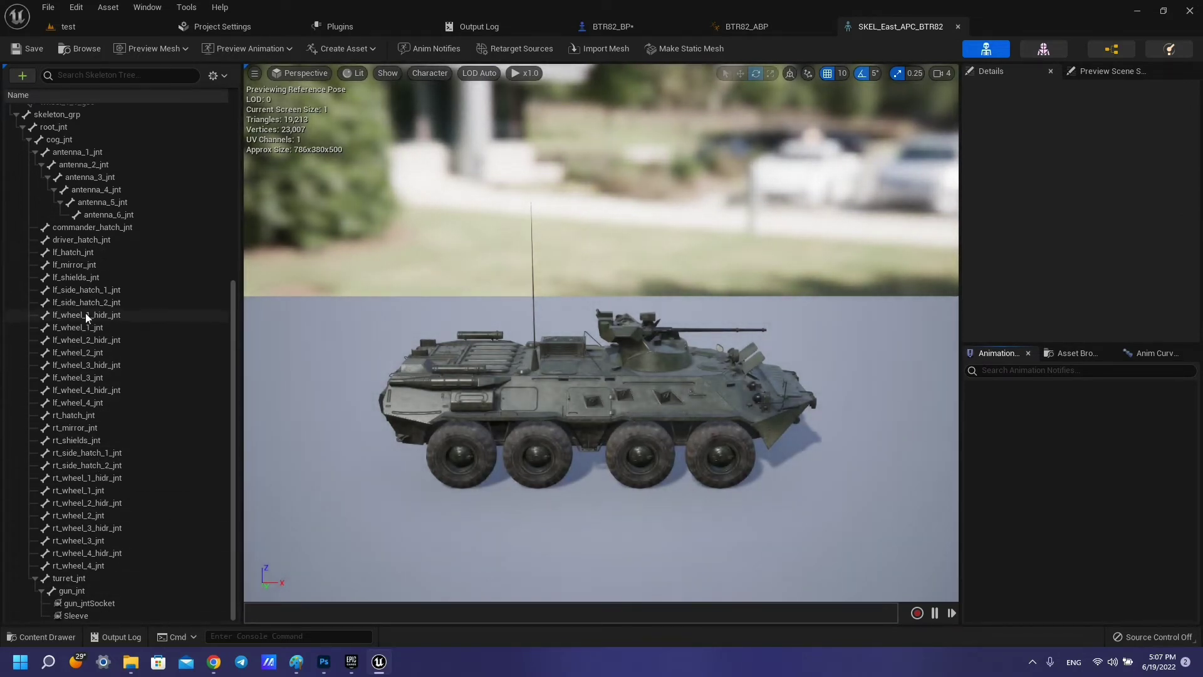
{"action": "left_click", "coordinate": [808, 32]}
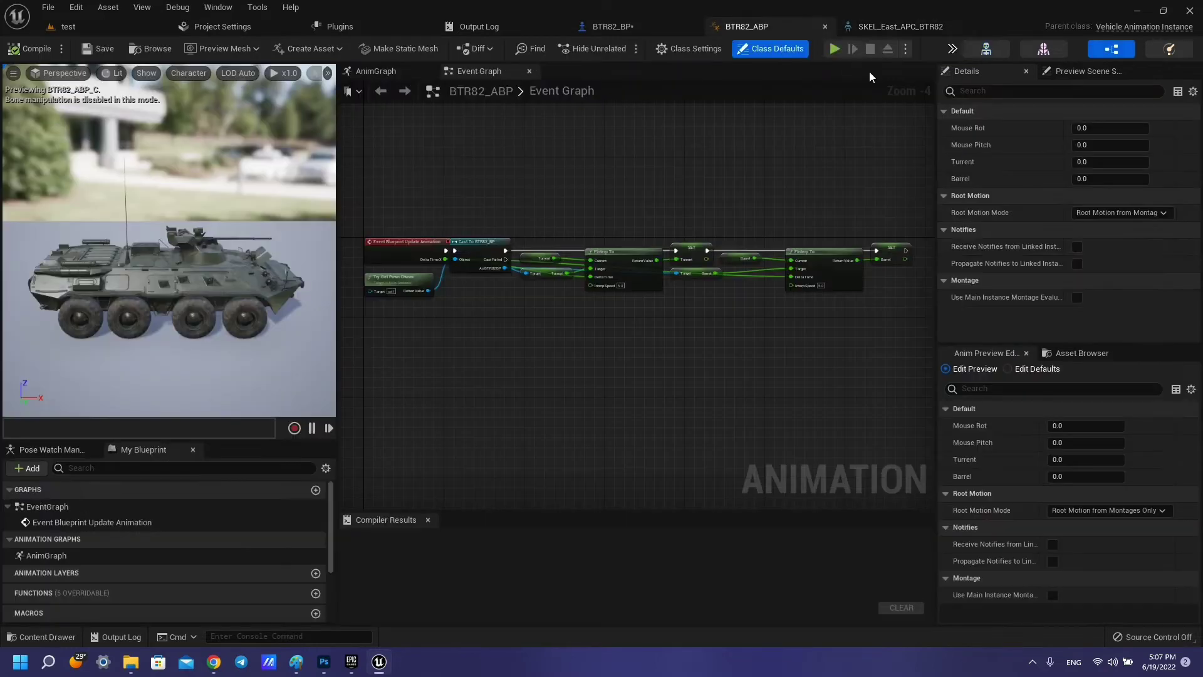
In BTR82_BP, check wheel 0's bone lf_wheel_1_jnt and its Chaos_BTR82_Front wheel class
{"action": "left_click", "coordinate": [613, 28]}
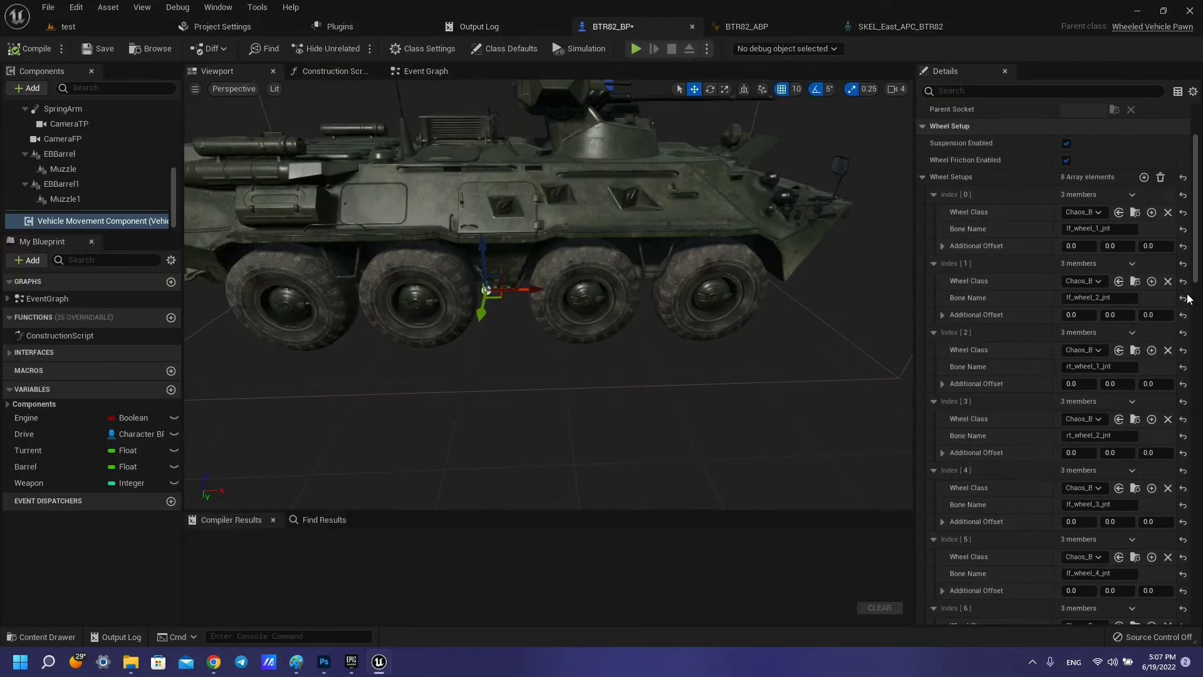
{"action": "left_click", "coordinate": [1116, 229]}
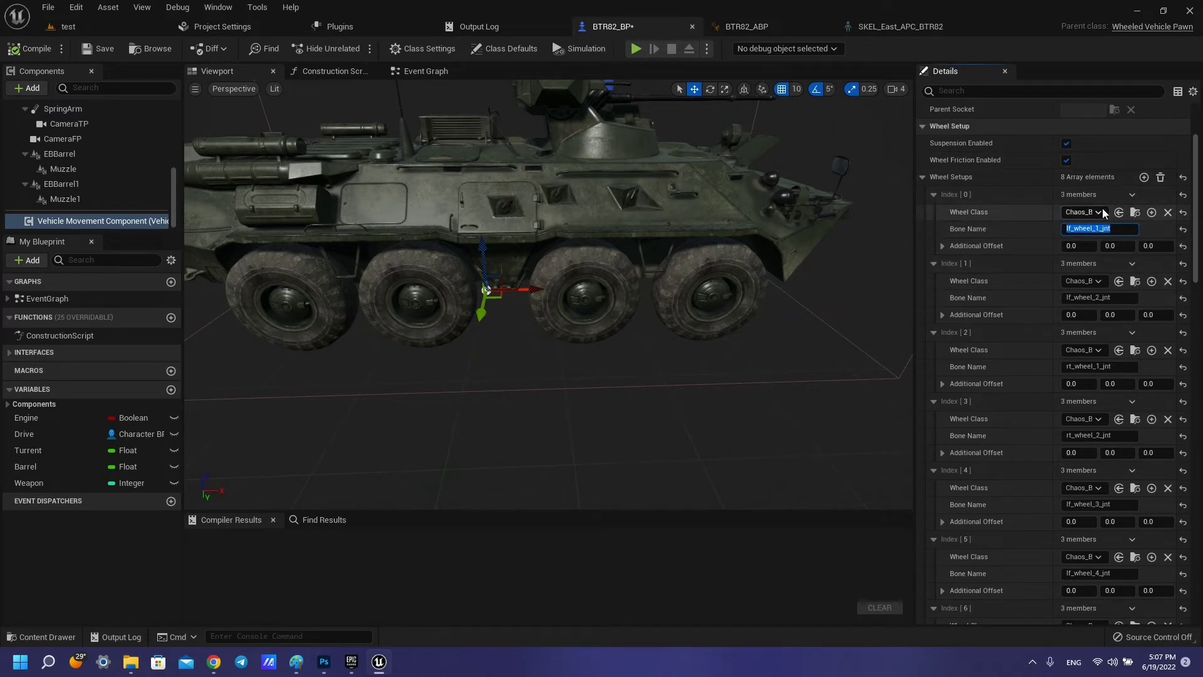
{"action": "left_click", "coordinate": [1085, 213]}
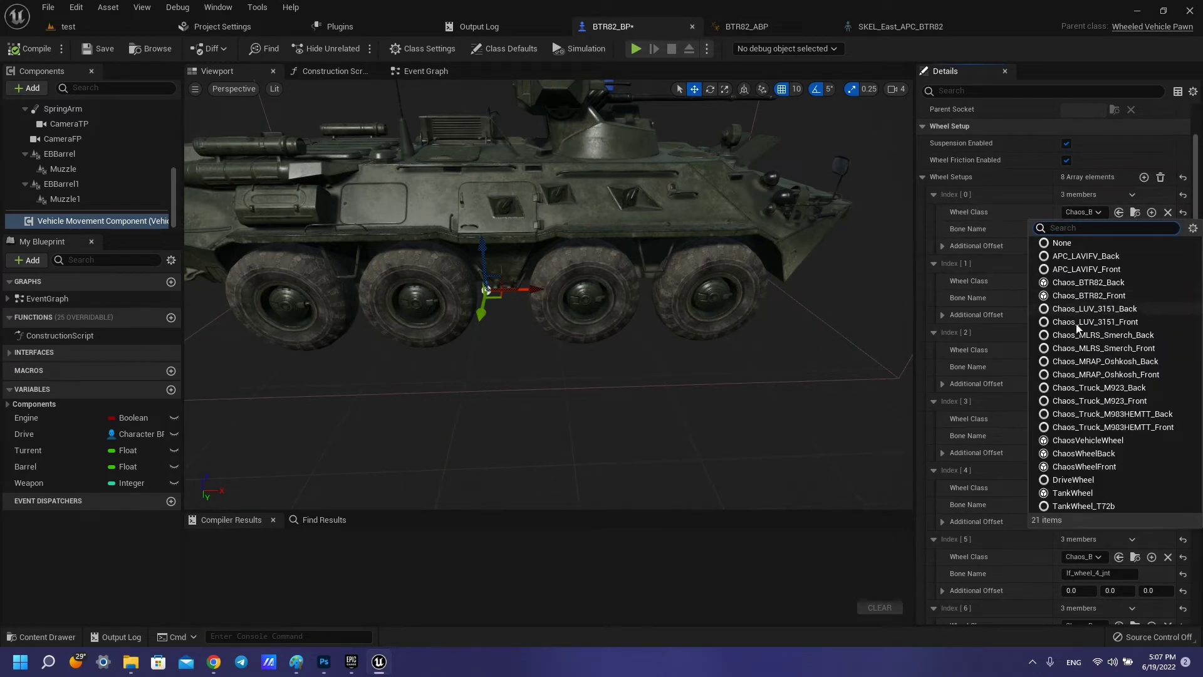
{"action": "left_click", "coordinate": [1096, 211]}
{"action": "left_click", "coordinate": [1135, 211]}
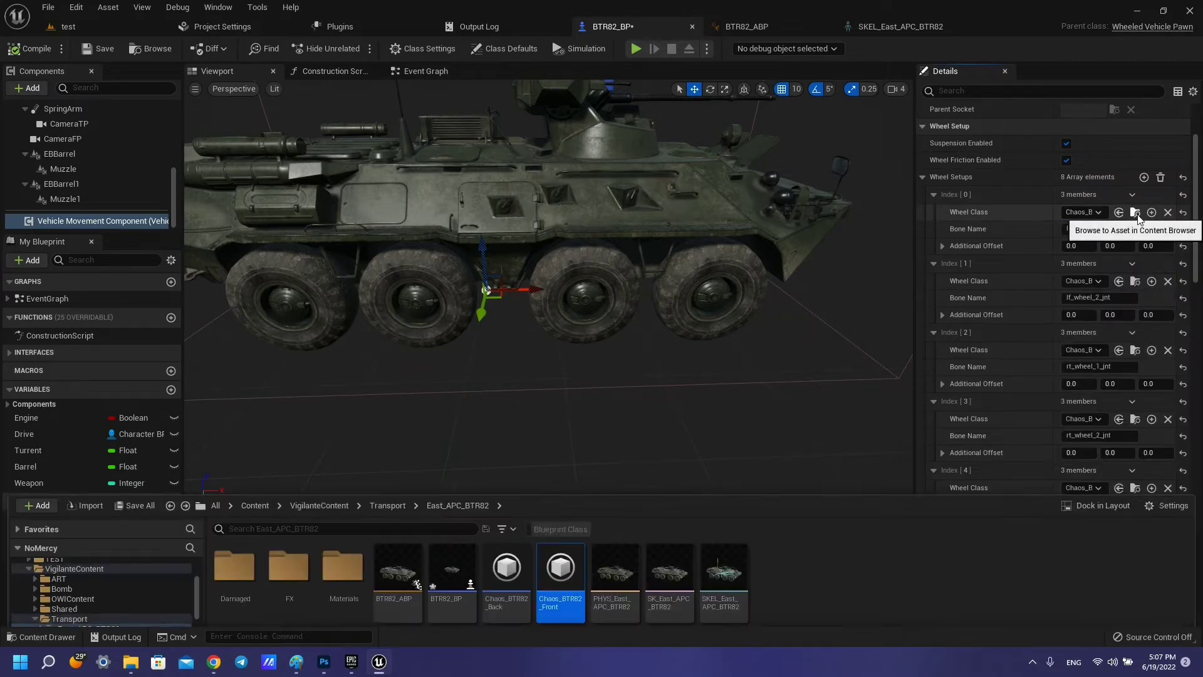
{"action": "right_click", "coordinate": [822, 490]}
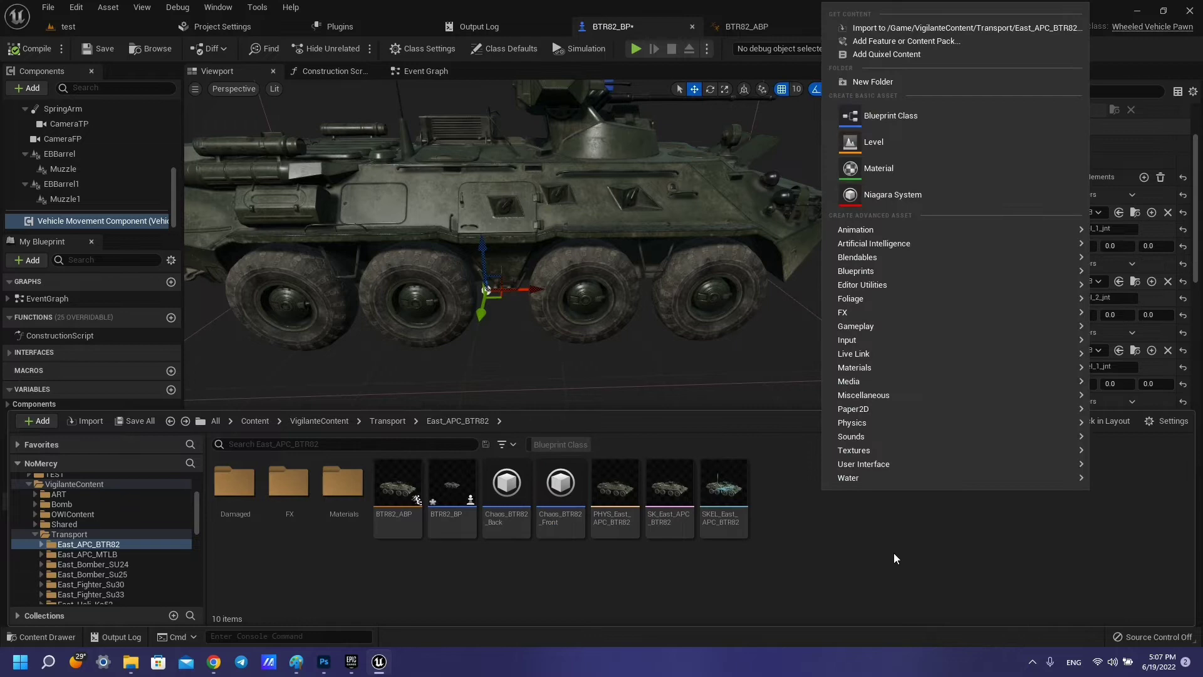
{"action": "left_click", "coordinate": [891, 116]}
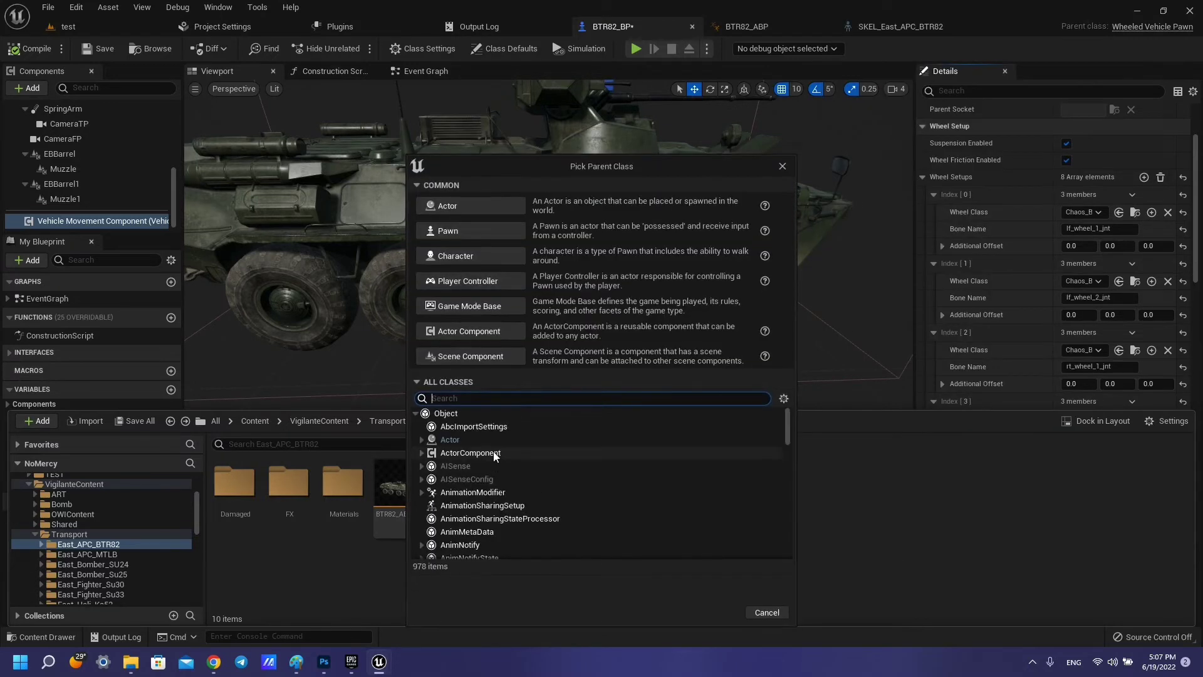
{"action": "type", "text": "v"}
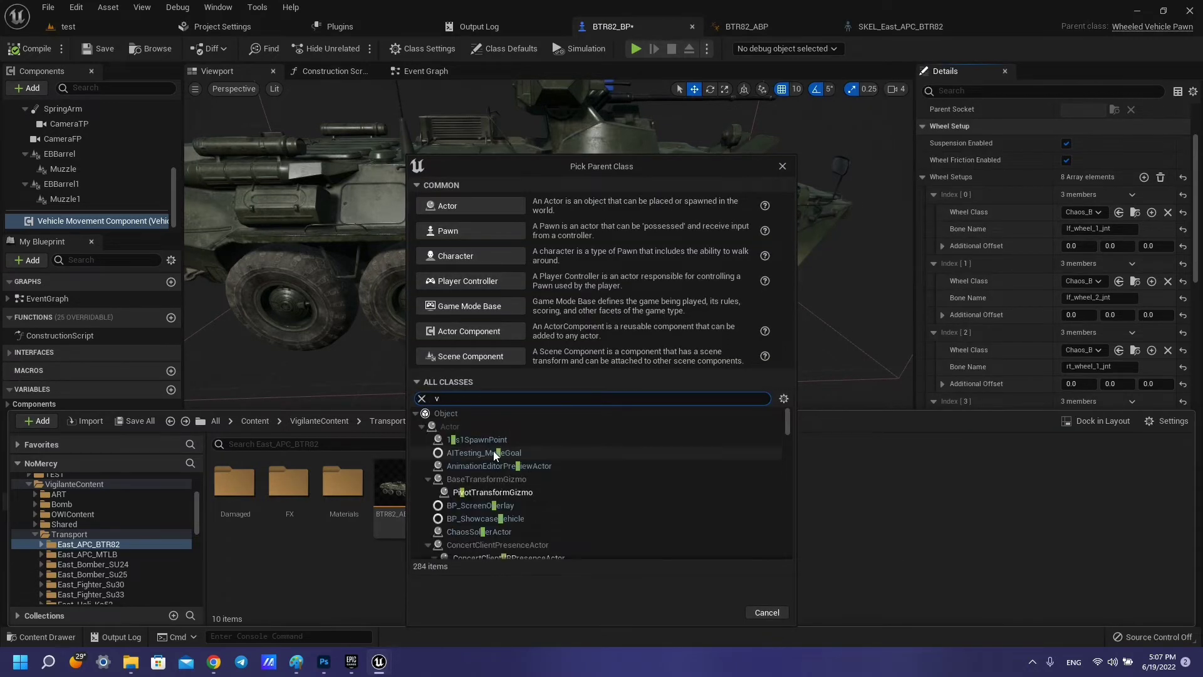
{"action": "type", "text": "ehi"}
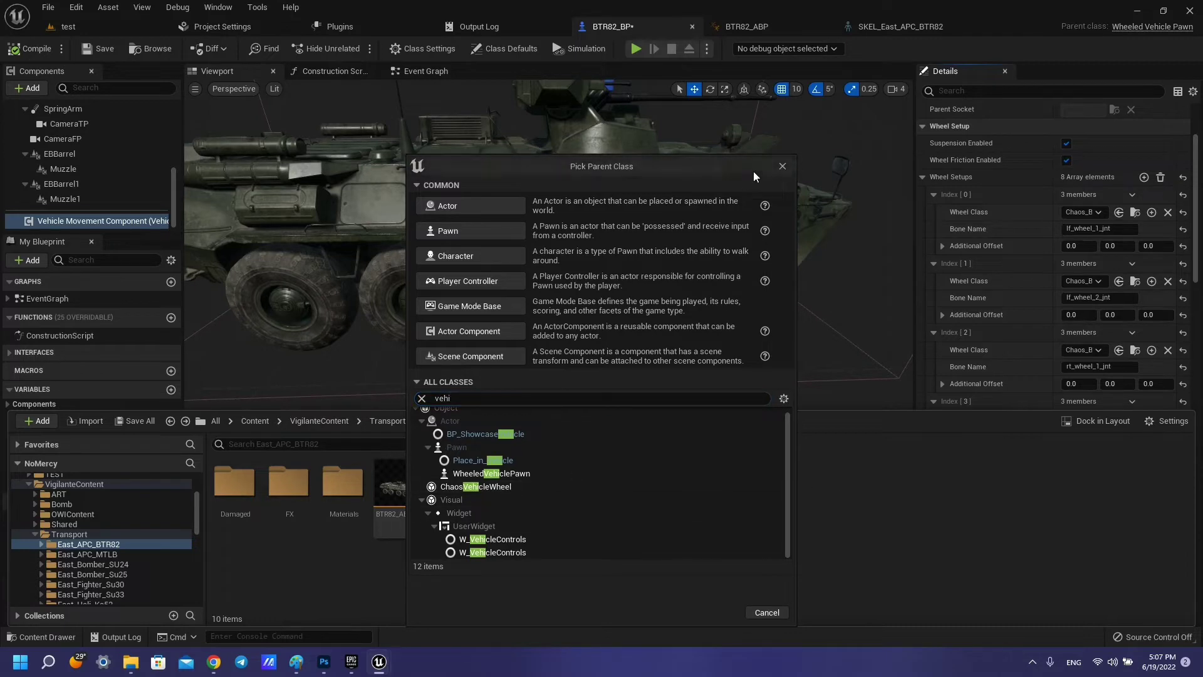
{"action": "left_click", "coordinate": [783, 166]}
{"action": "left_click", "coordinate": [507, 488]}
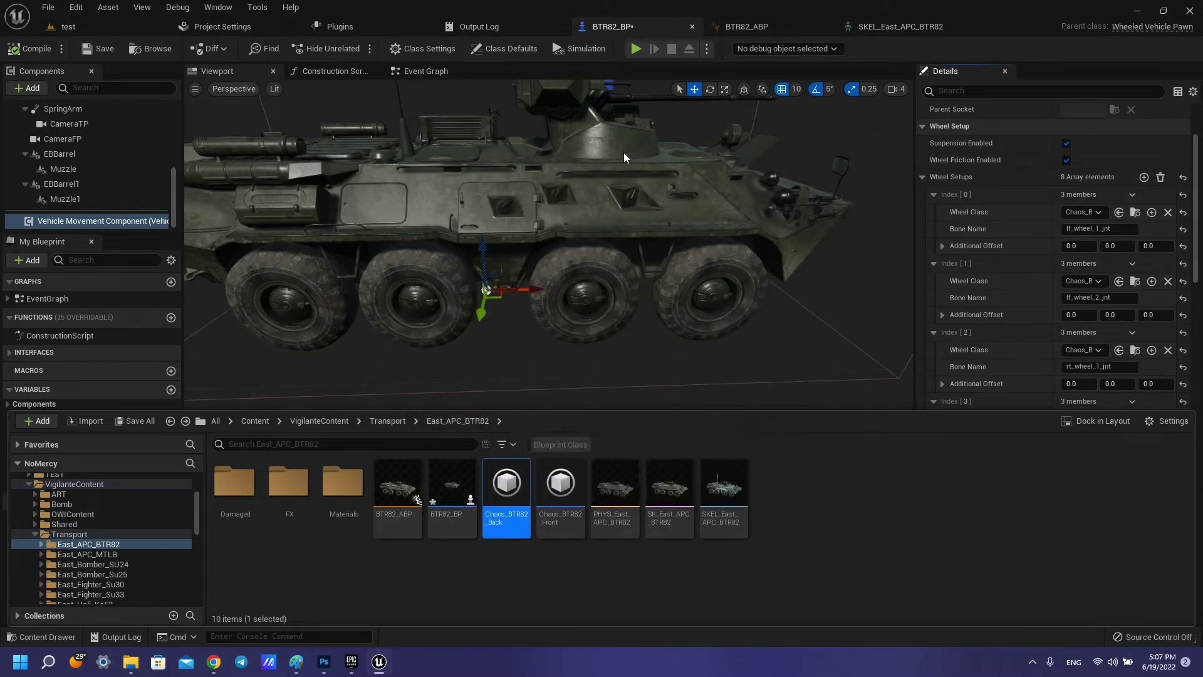
Dock the Chaos_BTR82_Back wheel settings tab and open Chaos_BTR82_Front from the project content
{"action": "left_click_drag", "start_coordinate": [686, 237], "coordinate": [912, 36]}
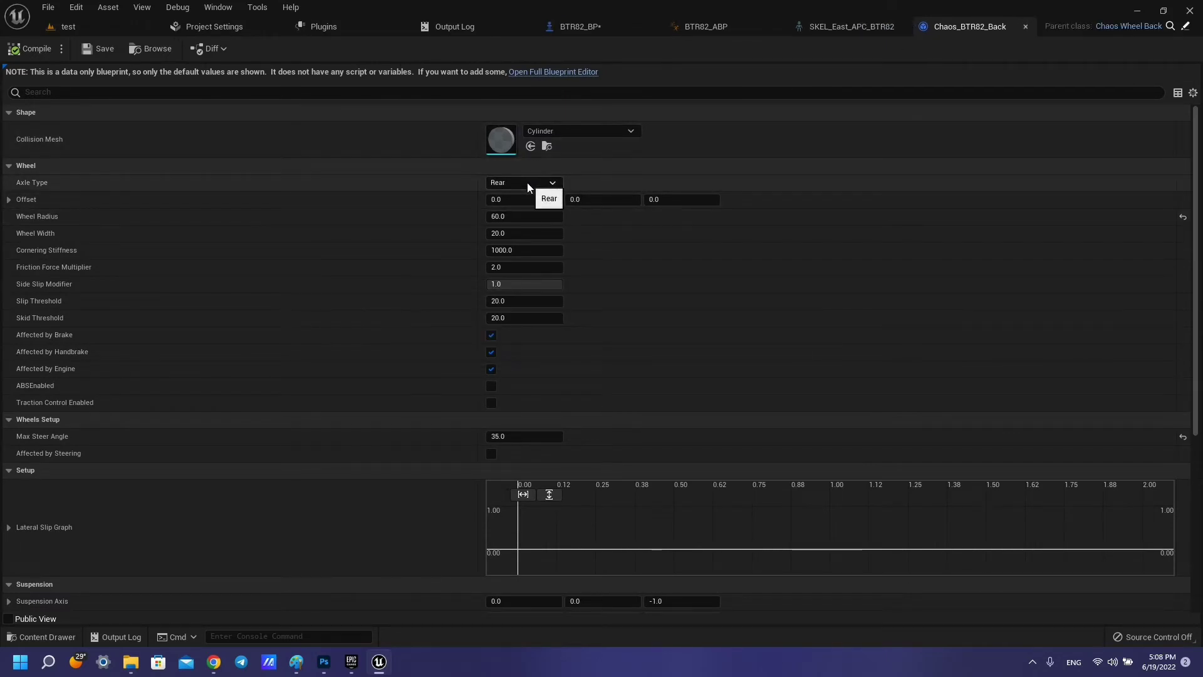
{"action": "scroll", "coordinate": [837, 168], "scroll_direction": "down", "scroll_amount": 1}
{"action": "scroll", "coordinate": [603, 243], "scroll_direction": "down", "scroll_amount": 1}
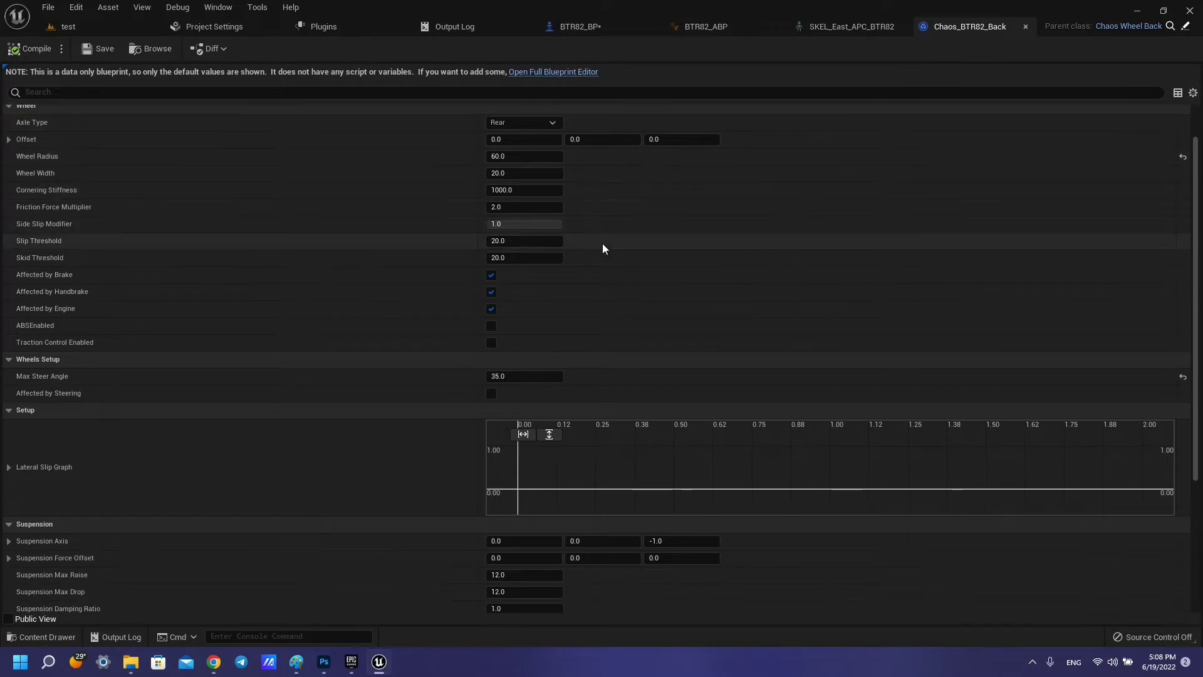
{"action": "scroll", "coordinate": [590, 252], "scroll_direction": "down", "scroll_amount": 1}
{"action": "scroll", "coordinate": [581, 257], "scroll_direction": "up", "scroll_amount": 2}
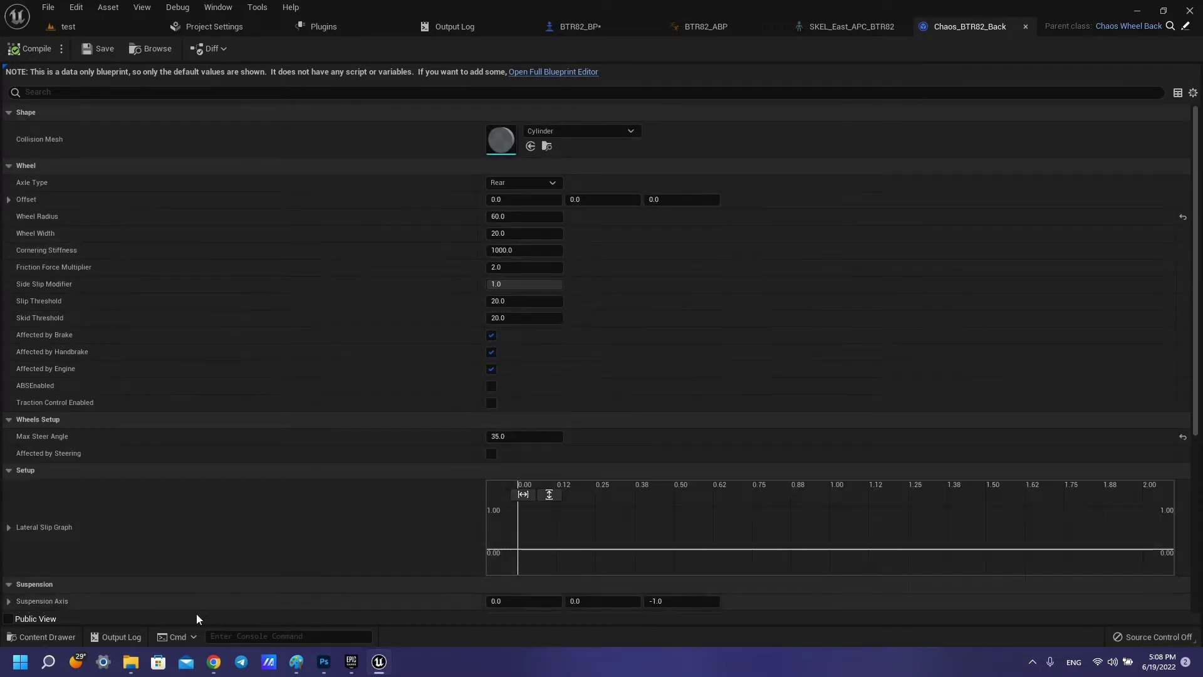
{"action": "left_click", "coordinate": [40, 637]}
{"action": "left_click", "coordinate": [559, 501]}
{"action": "double_click", "coordinate": [559, 502]}
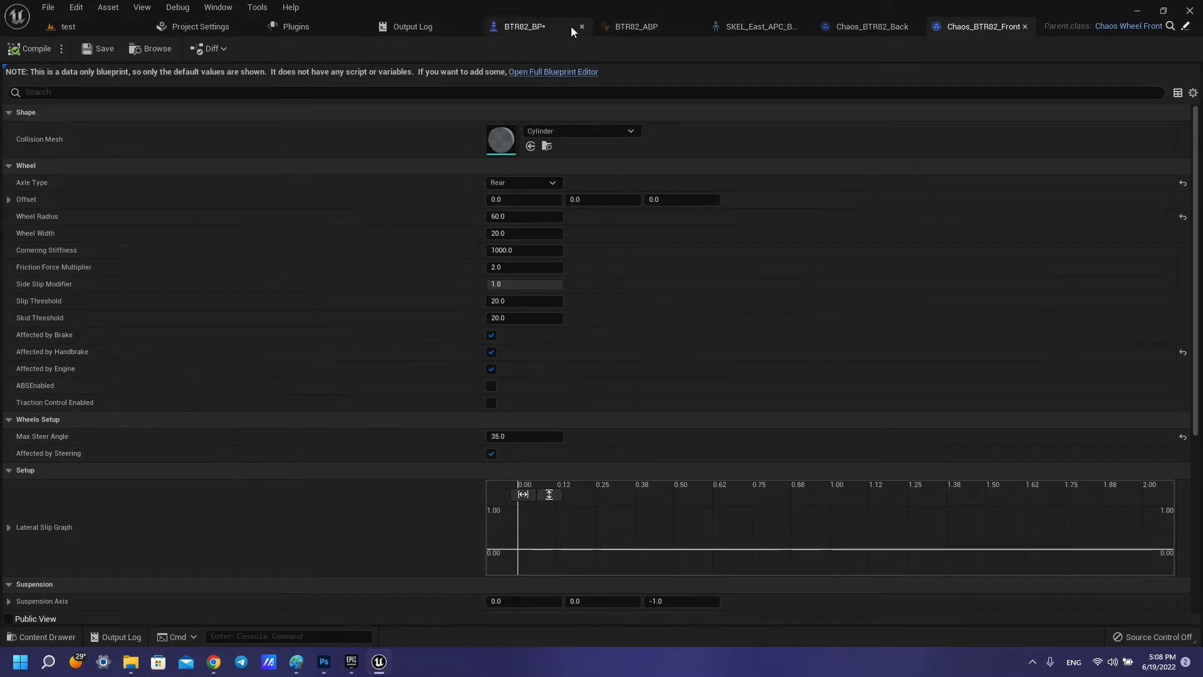
Return to the BTR82_BP Event Graph showing the handbrake and steering nodes
{"action": "left_click", "coordinate": [571, 27]}
{"action": "left_click", "coordinate": [423, 71]}
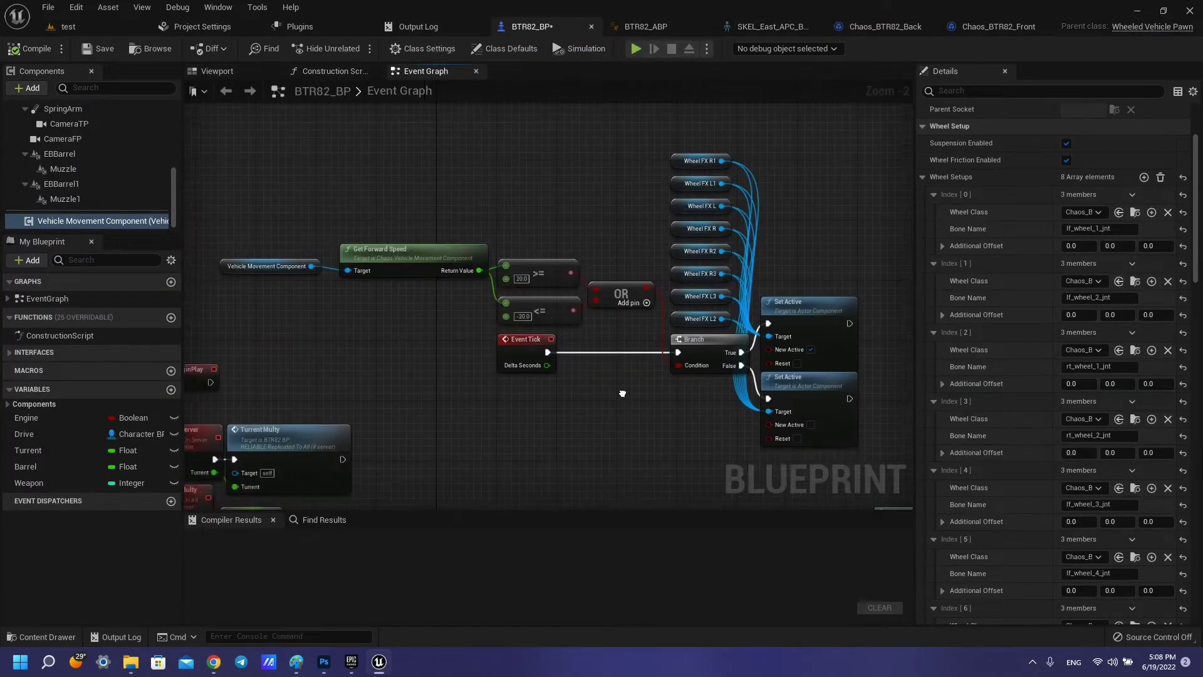
{"action": "right_click_drag", "start_coordinate": [622, 393], "coordinate": [632, 320]}
{"action": "scroll", "coordinate": [632, 320], "scroll_direction": "up", "scroll_amount": 2}
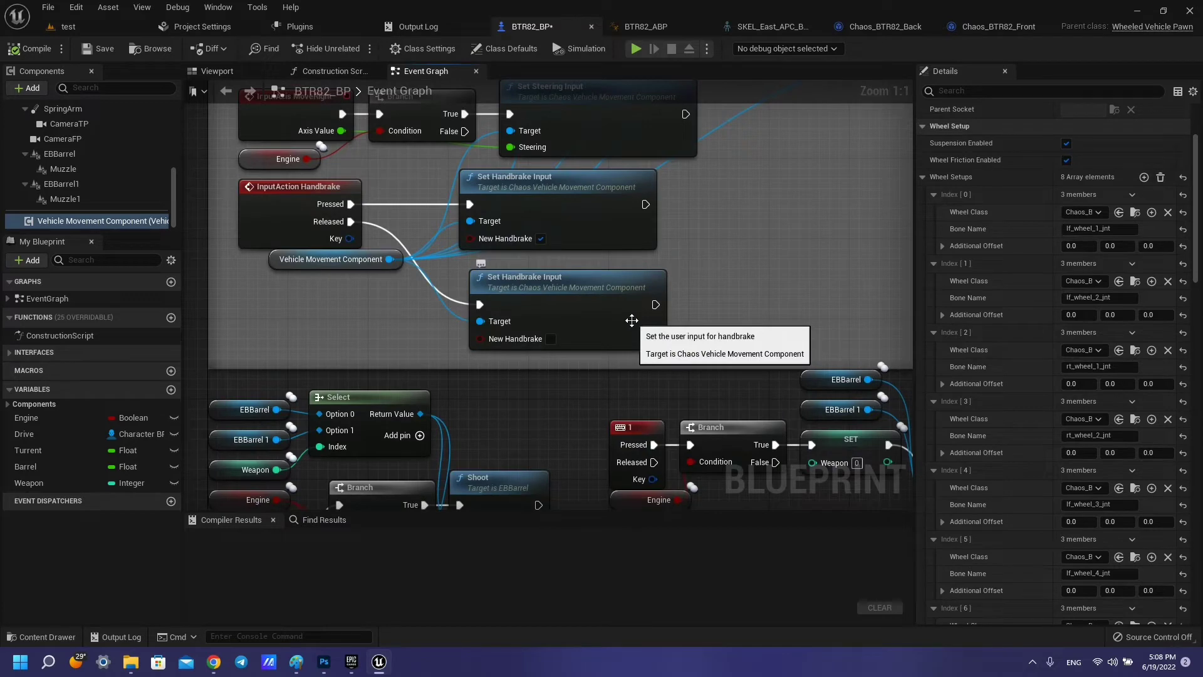
Compare the Chaos_BTR82_Back and Chaos_BTR82_Front settings: front steers up to 35°, back doesn't
{"action": "left_click", "coordinate": [878, 27]}
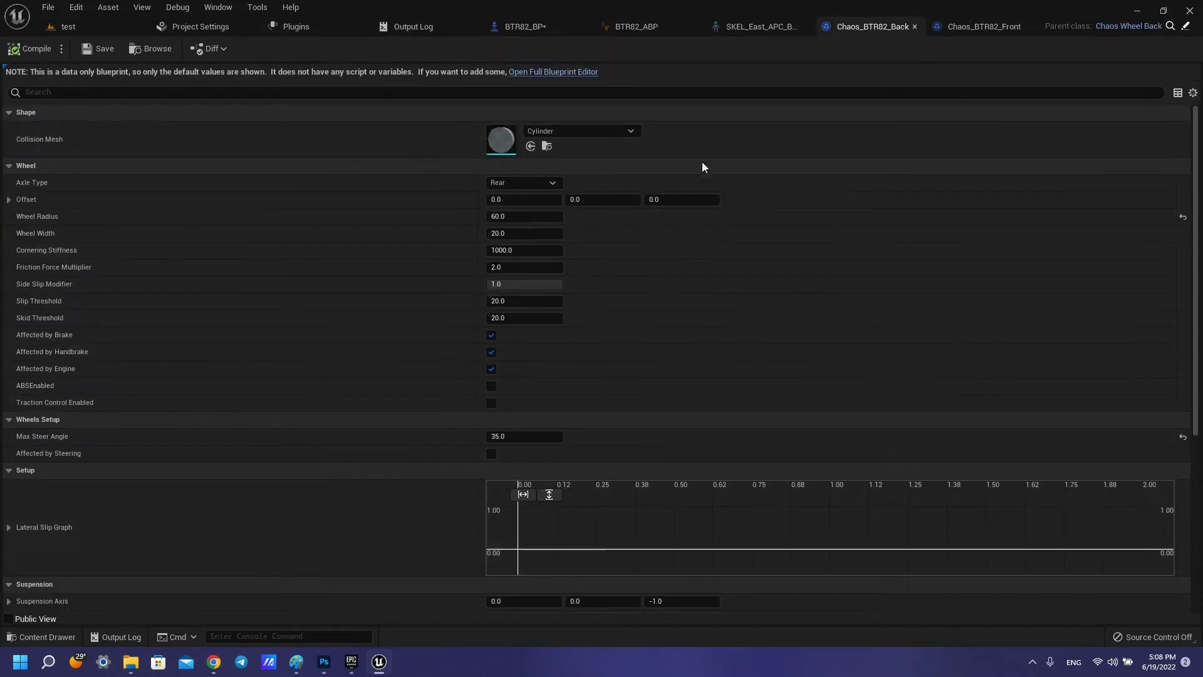
{"action": "left_click", "coordinate": [1001, 26]}
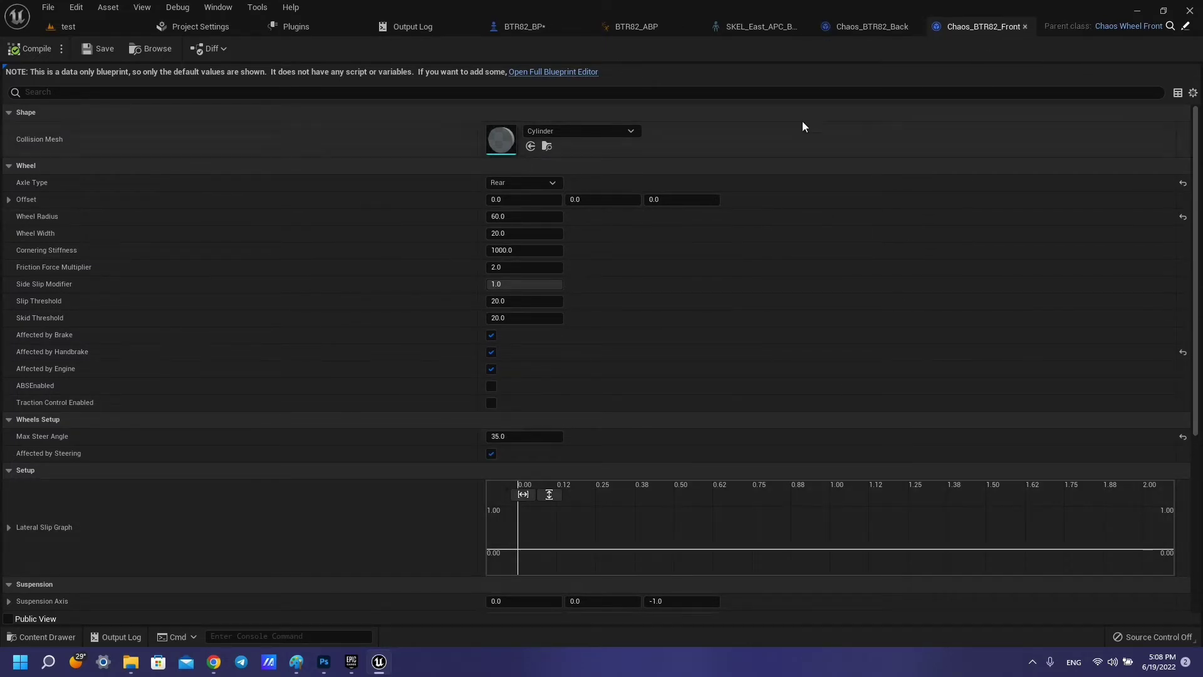
{"action": "scroll", "coordinate": [740, 225], "scroll_direction": "down", "scroll_amount": 3}
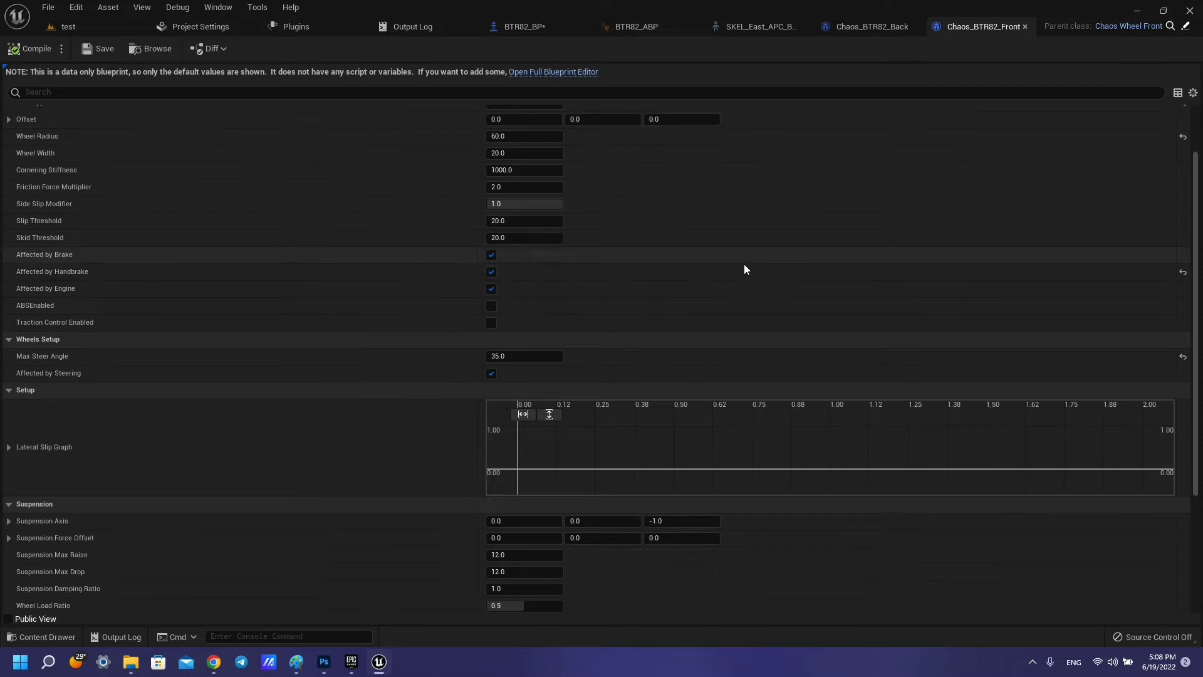
{"action": "scroll", "coordinate": [746, 288], "scroll_direction": "down", "scroll_amount": 3}
{"action": "scroll", "coordinate": [743, 310], "scroll_direction": "up", "scroll_amount": 6}
{"action": "scroll", "coordinate": [734, 308], "scroll_direction": "down", "scroll_amount": 1}
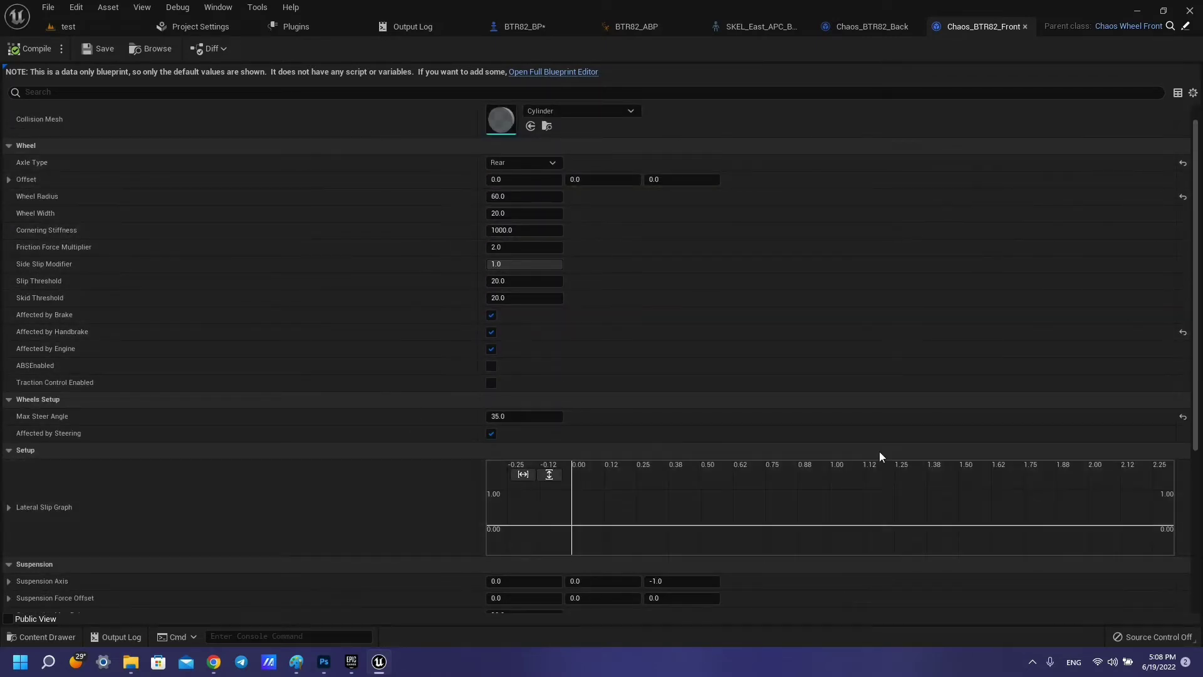
{"action": "left_click", "coordinate": [860, 27]}
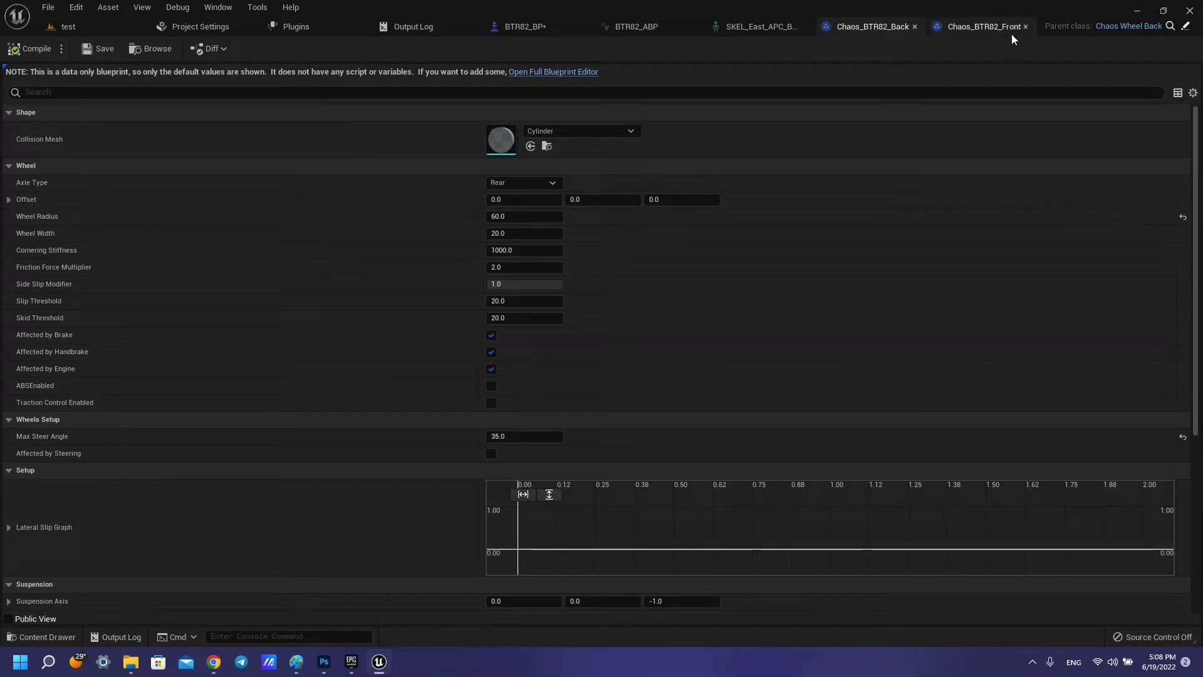
{"action": "left_click", "coordinate": [523, 27]}
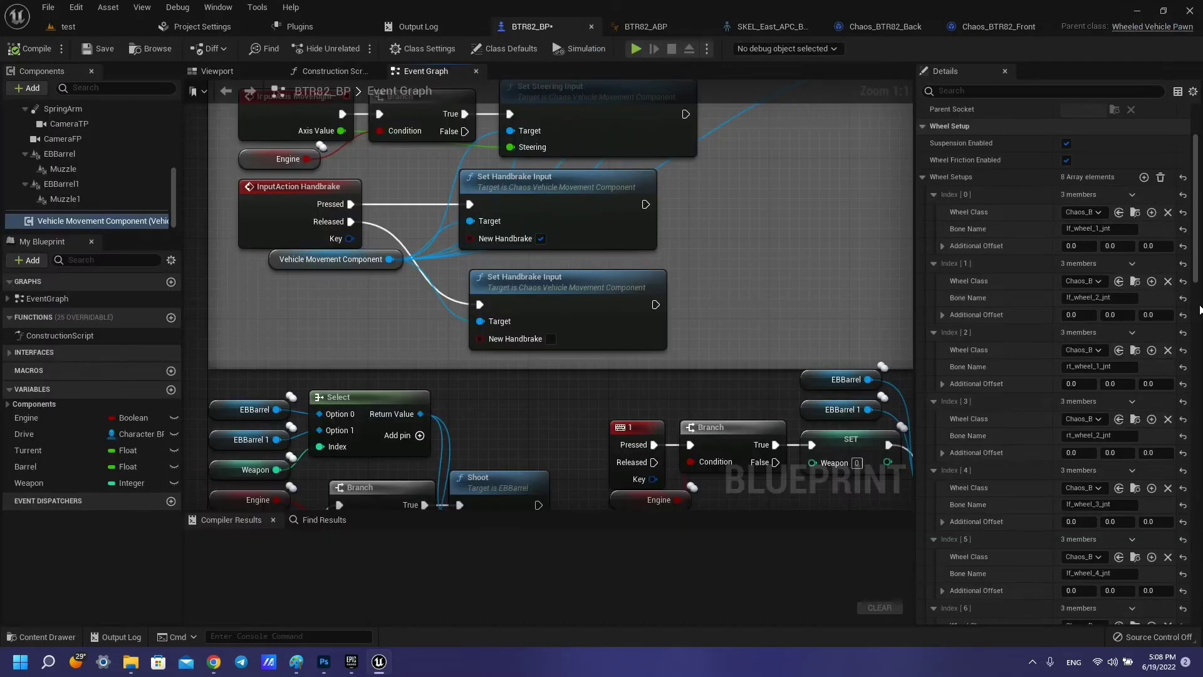
{"action": "left_click", "coordinate": [1094, 213]}
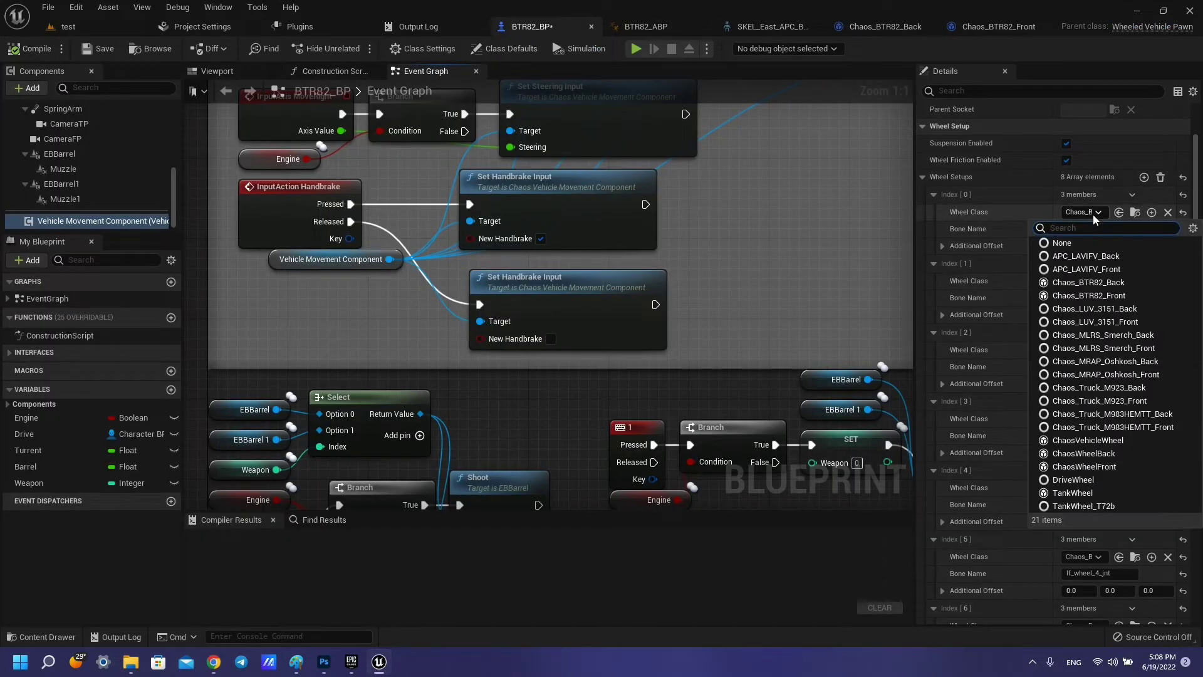
{"action": "left_click", "coordinate": [1094, 214]}
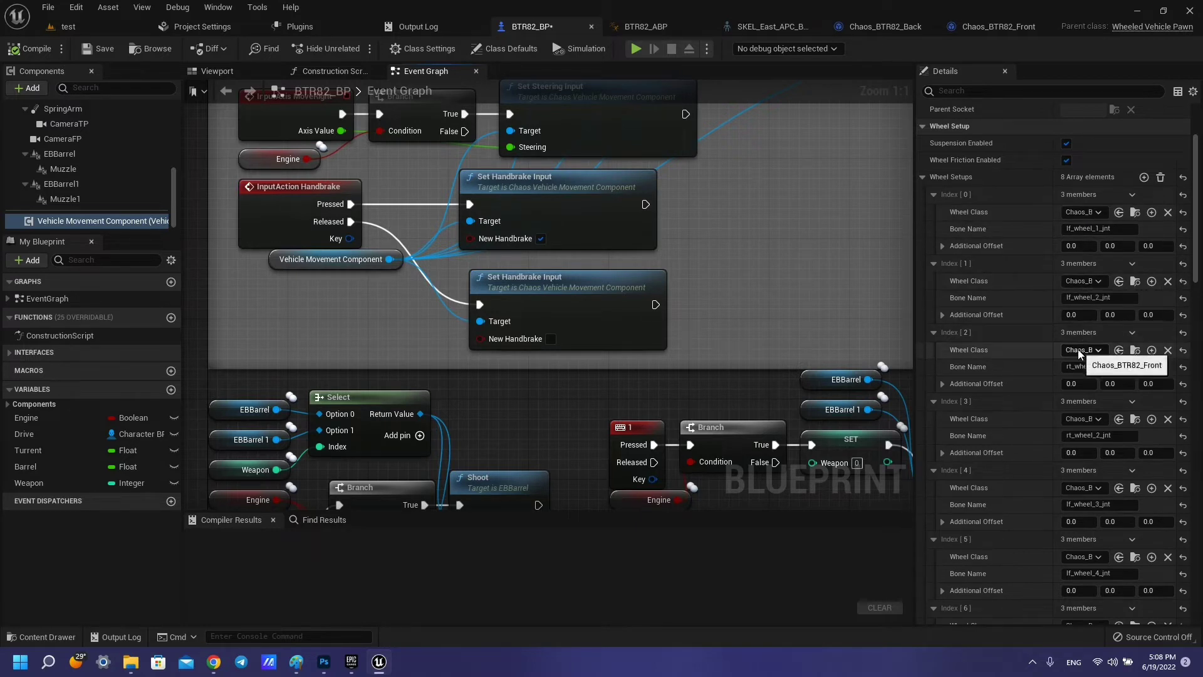
{"action": "scroll", "coordinate": [1081, 402], "scroll_direction": "down", "scroll_amount": 3}
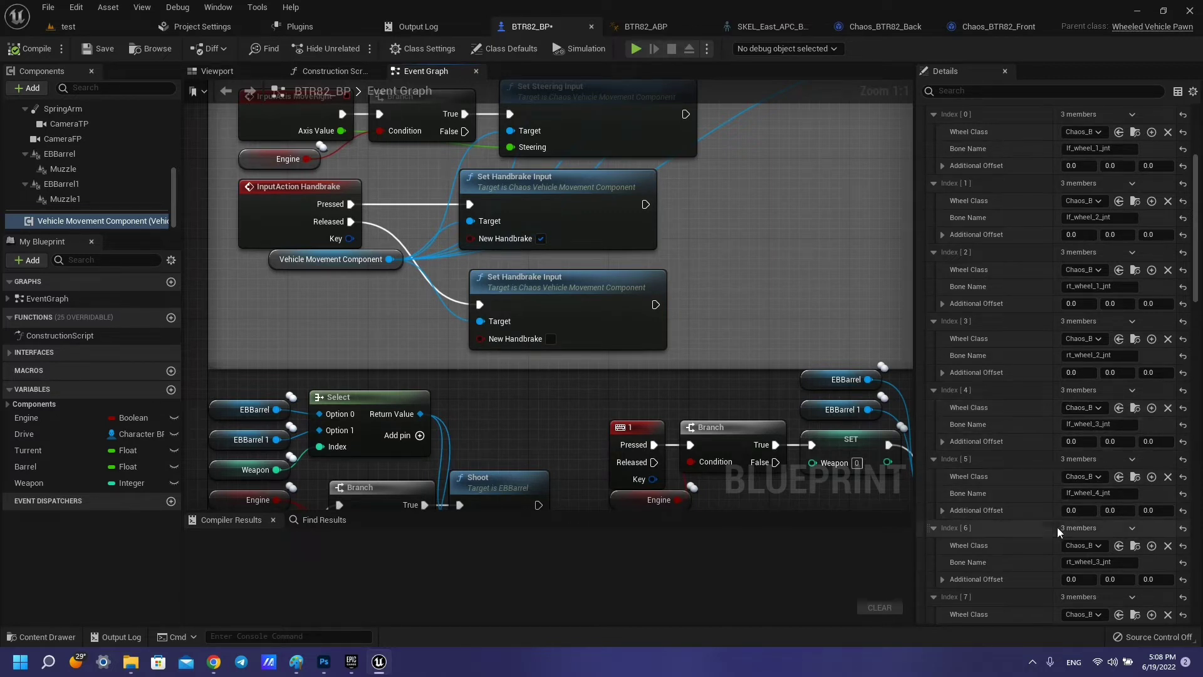
{"action": "scroll", "coordinate": [1065, 515], "scroll_direction": "down", "scroll_amount": 5}
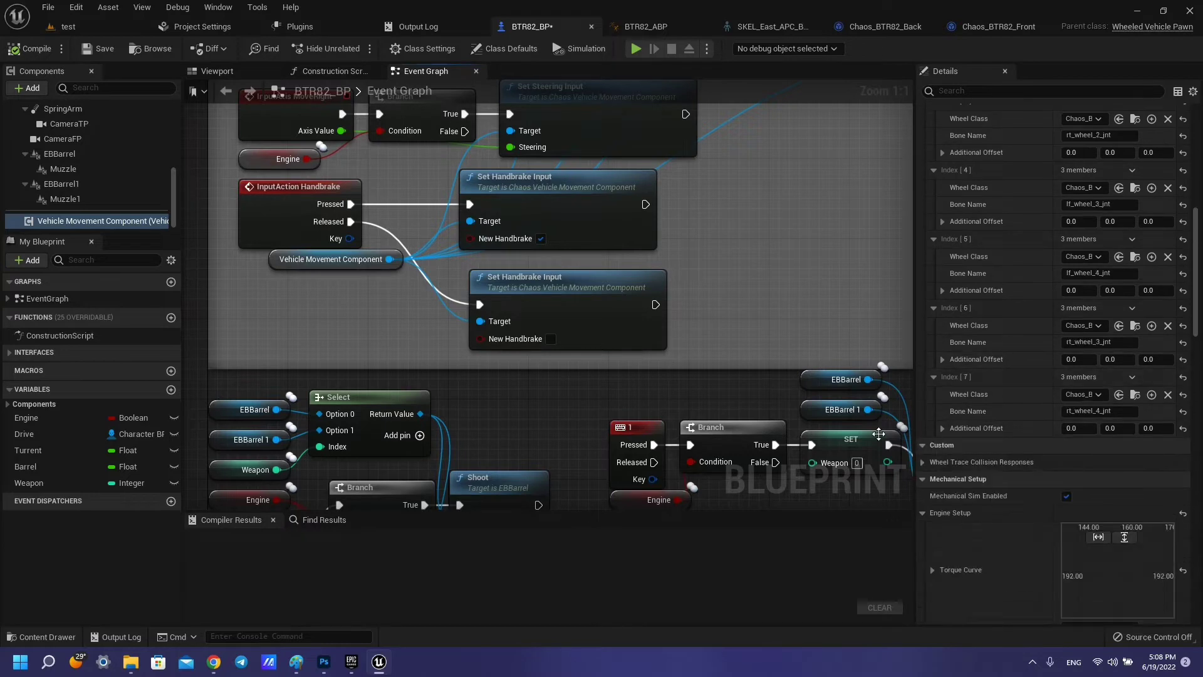
{"action": "scroll", "coordinate": [879, 434], "scroll_direction": "down", "scroll_amount": 1}
Pan the BTR82_BP Event Graph past the reload nodes to the Flip Flop and Set Active nodes
{"action": "scroll", "coordinate": [539, 364], "scroll_direction": "down", "scroll_amount": 2}
{"action": "scroll", "coordinate": [539, 364], "scroll_direction": "down", "scroll_amount": 2}
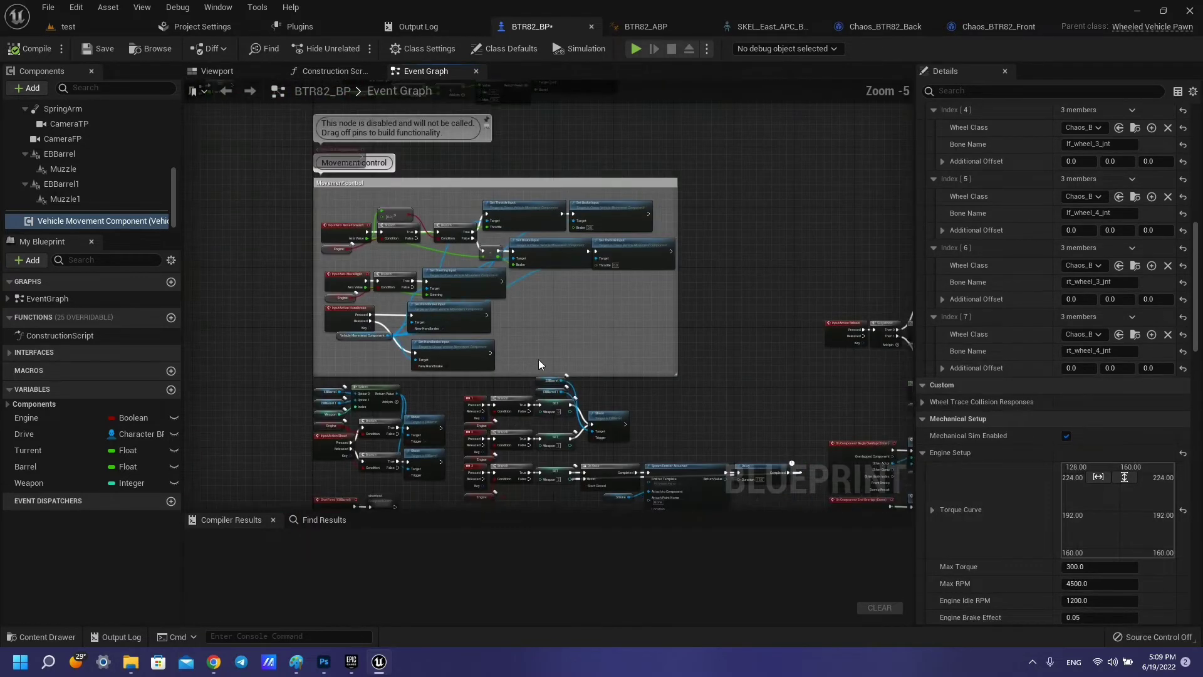
{"action": "mouse_move", "coordinate": [539, 364]}
{"action": "right_mouse_down"}
{"action": "mouse_move", "coordinate": [255, 321]}
{"action": "mouse_move", "coordinate": [627, 230]}
{"action": "right_mouse_up"}
{"action": "scroll", "coordinate": [464, 256], "scroll_direction": "up", "scroll_amount": 3}
{"action": "scroll", "coordinate": [488, 288], "scroll_direction": "down", "scroll_amount": 3}
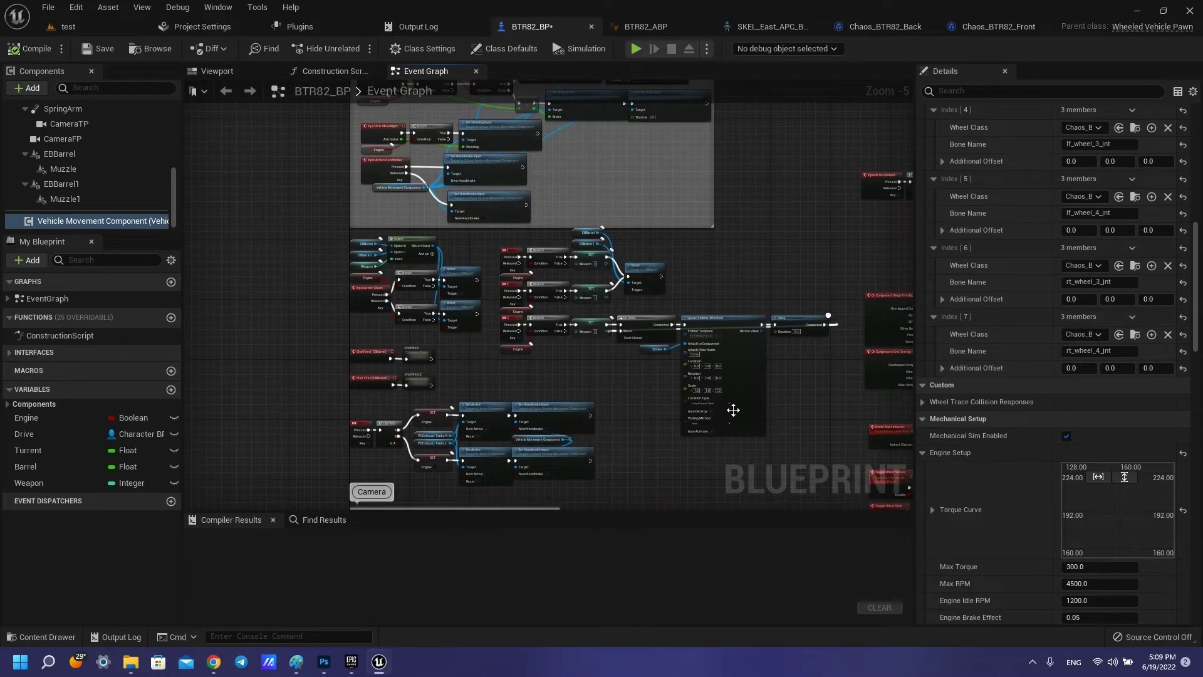
{"action": "right_click_drag", "start_coordinate": [733, 410], "coordinate": [824, 316]}
{"action": "scroll", "coordinate": [495, 301], "scroll_direction": "up", "scroll_amount": 3}
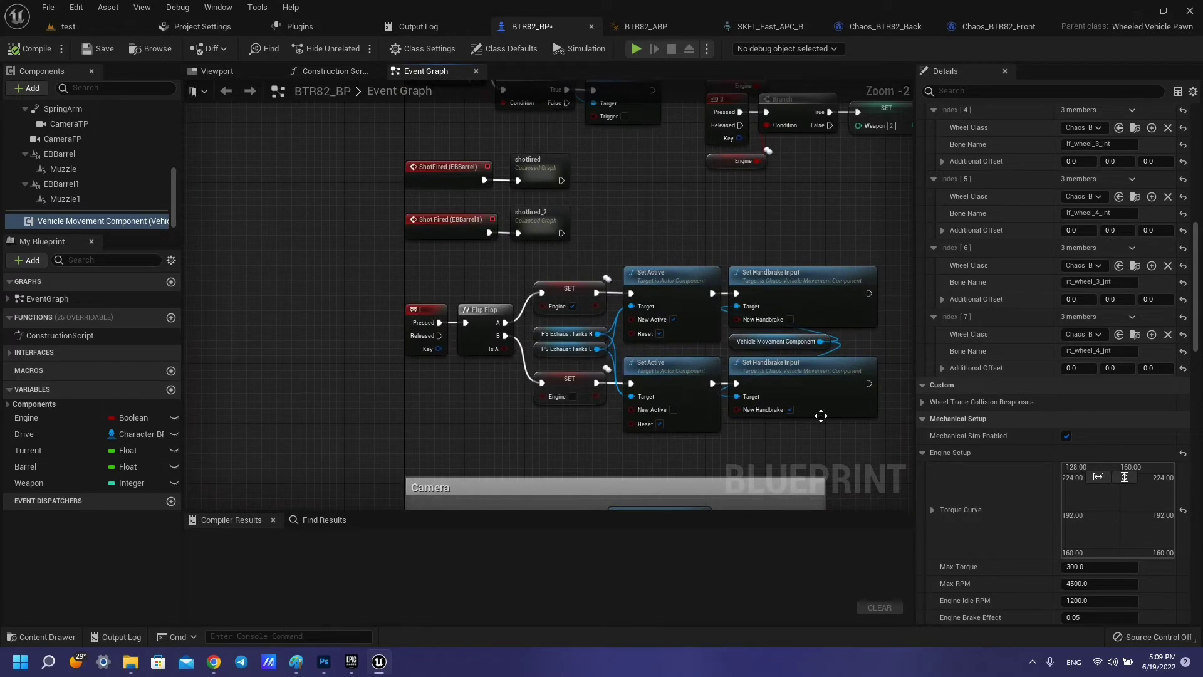
{"action": "right_click_drag", "start_coordinate": [822, 416], "coordinate": [775, 348]}
Inspect the I key event, its Flip Flop and the SET Engine nodes
{"action": "left_click_drag", "start_coordinate": [377, 256], "coordinate": [445, 377]}
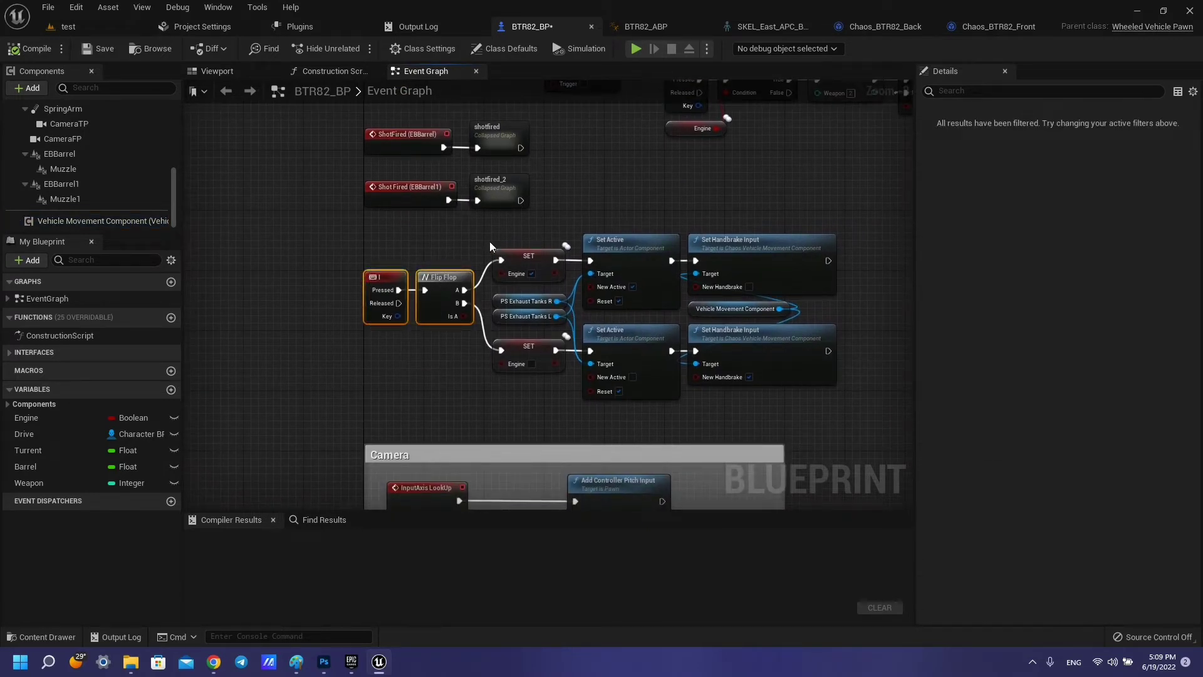
{"action": "left_click", "coordinate": [540, 260]}
{"action": "left_click_drag", "start_coordinate": [435, 256], "coordinate": [440, 432]}
{"action": "left_click_drag", "start_coordinate": [361, 391], "coordinate": [409, 236]}
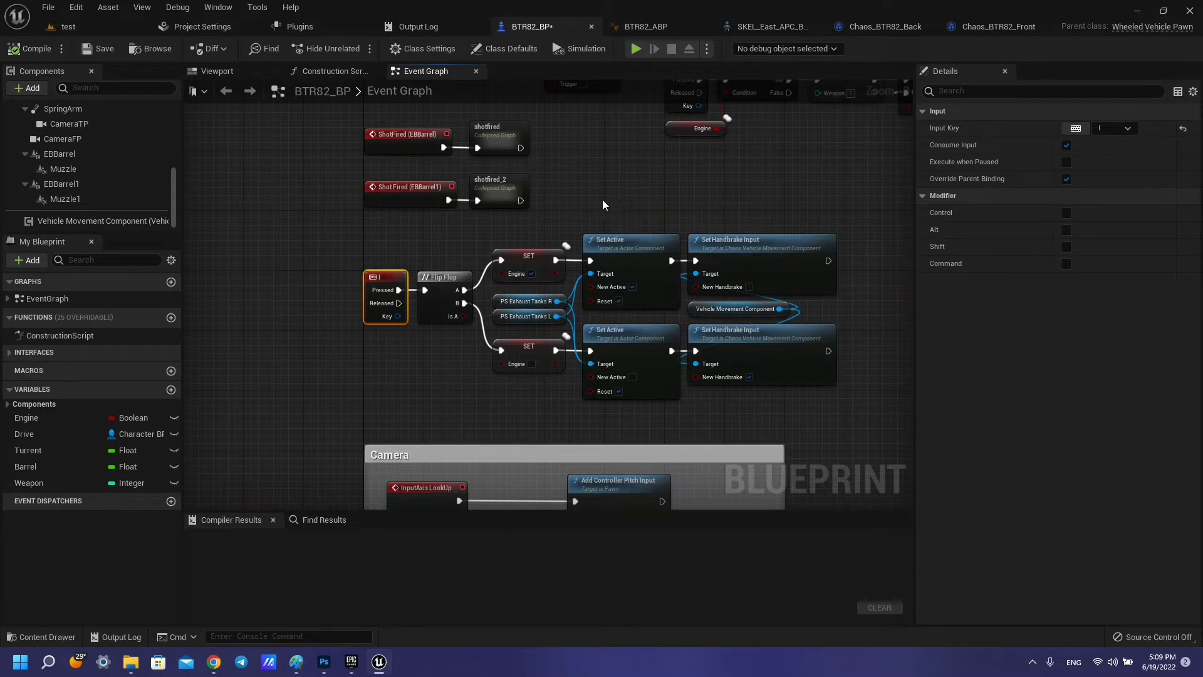
Inspect the Set Active and PS_Exhaust_TanksR variable nodes, then show the vehicle Viewport
{"action": "left_click", "coordinate": [626, 243]}
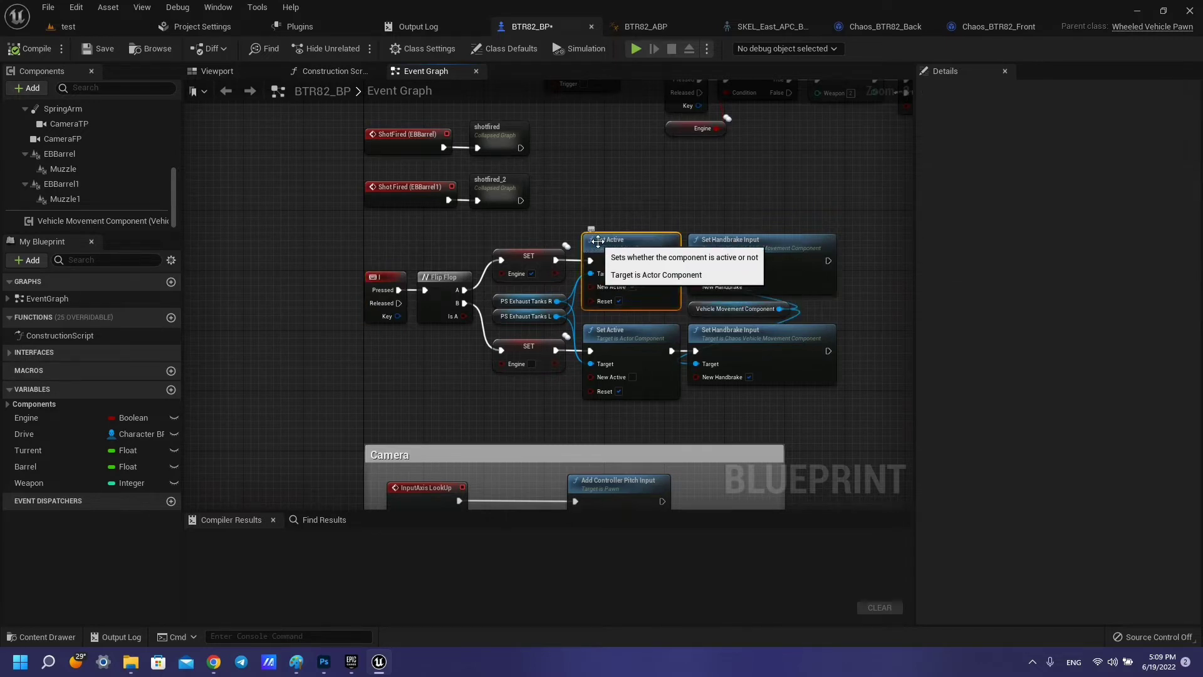
{"action": "left_click_drag", "start_coordinate": [492, 294], "coordinate": [526, 319]}
{"action": "left_click", "coordinate": [525, 316], "text": "ctrl"}
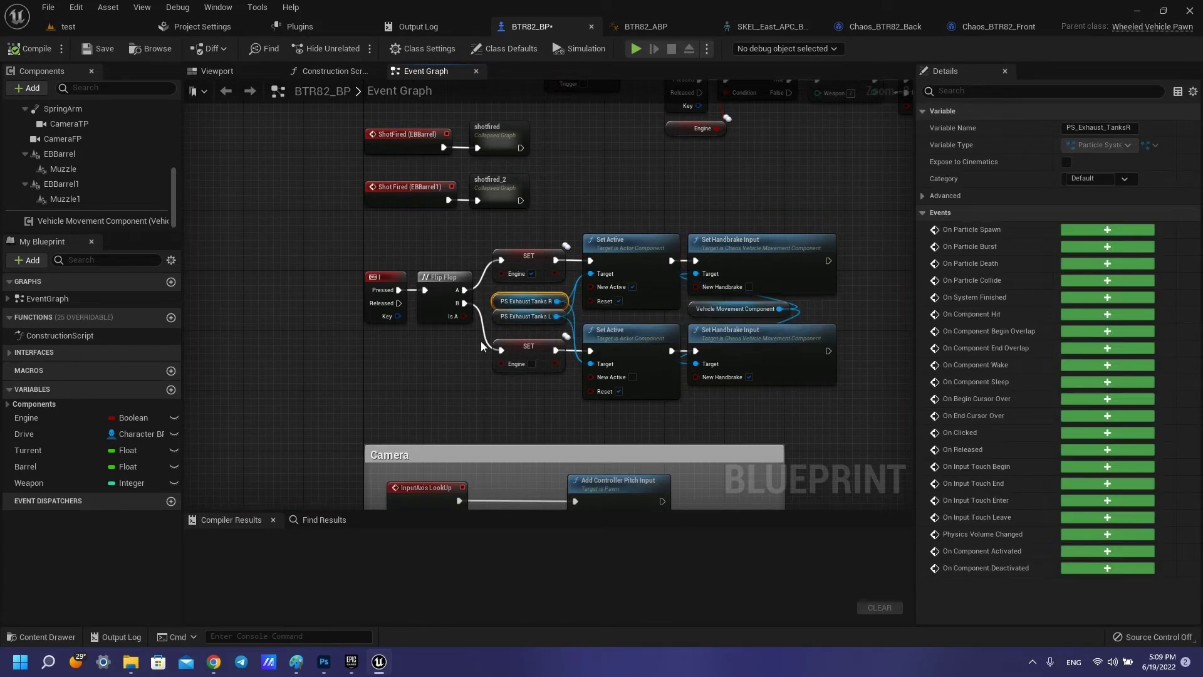
{"action": "left_click", "coordinate": [216, 71]}
Orbit from above and zoom out until the whole BTR82 vehicle is framed
{"action": "right_click_drag", "start_coordinate": [629, 276], "coordinate": [633, 295]}
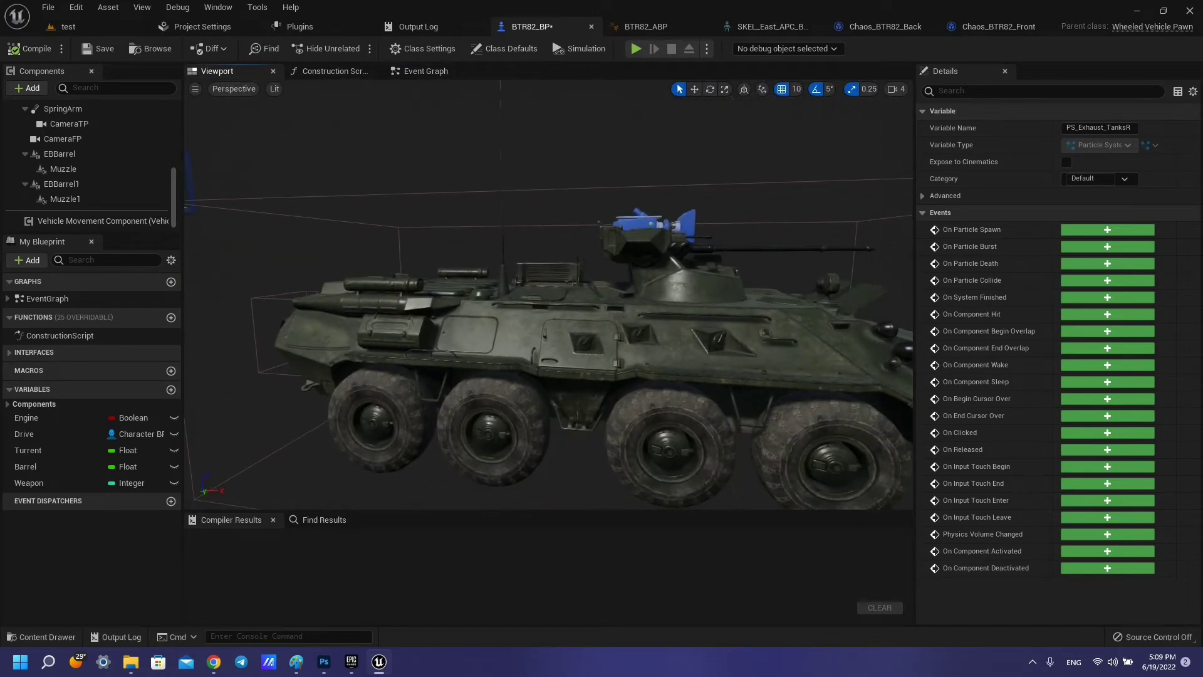
{"action": "scroll", "coordinate": [533, 366], "scroll_direction": "down", "scroll_amount": 3}
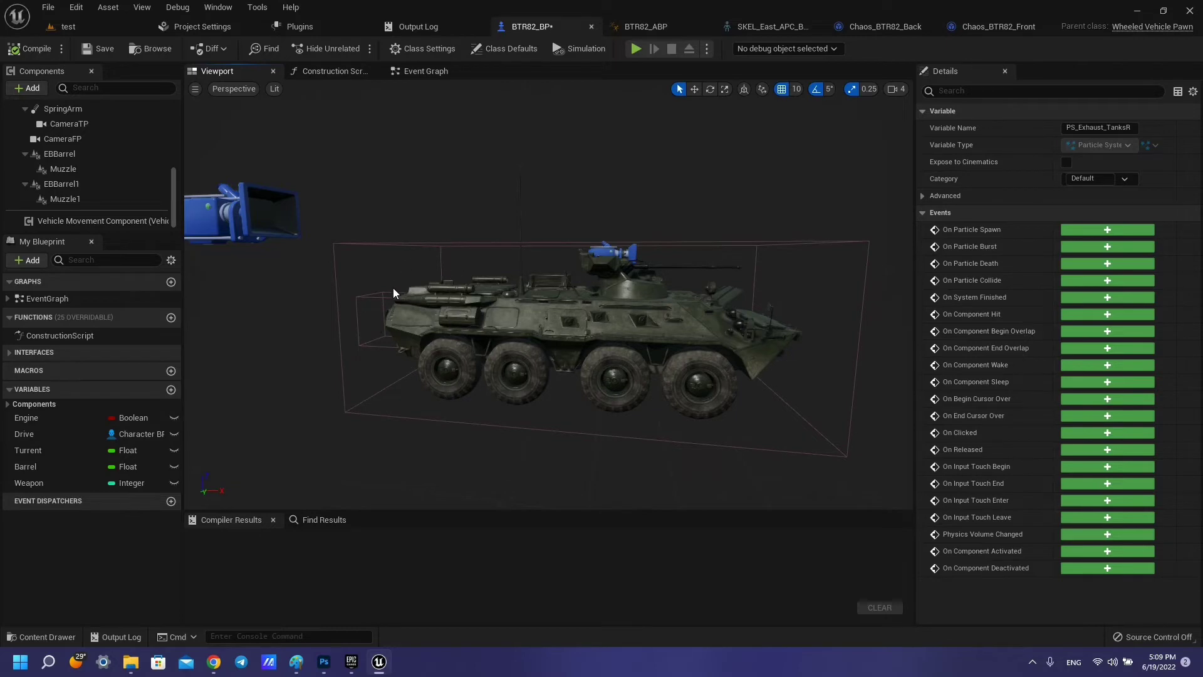
Bring up the Epic Games Launcher Library and scroll down to the Vault
{"action": "left_click", "coordinate": [350, 669]}
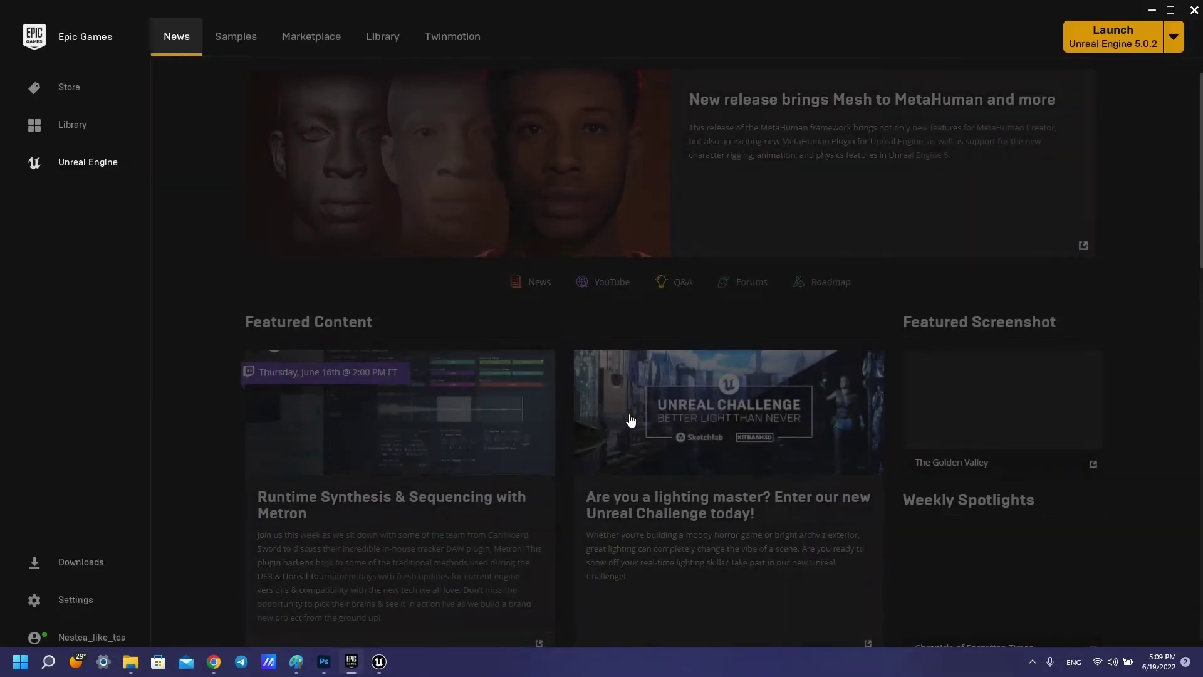
{"action": "left_click", "coordinate": [382, 38]}
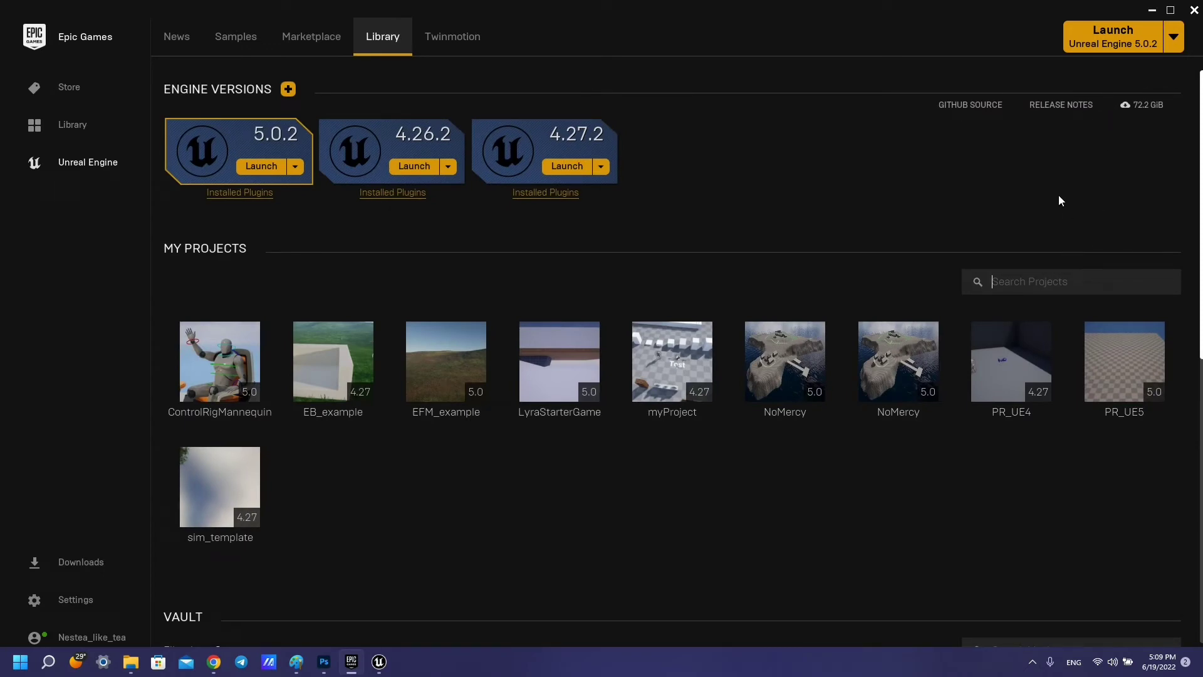
{"action": "scroll", "coordinate": [1059, 200], "scroll_direction": "down", "scroll_amount": 3}
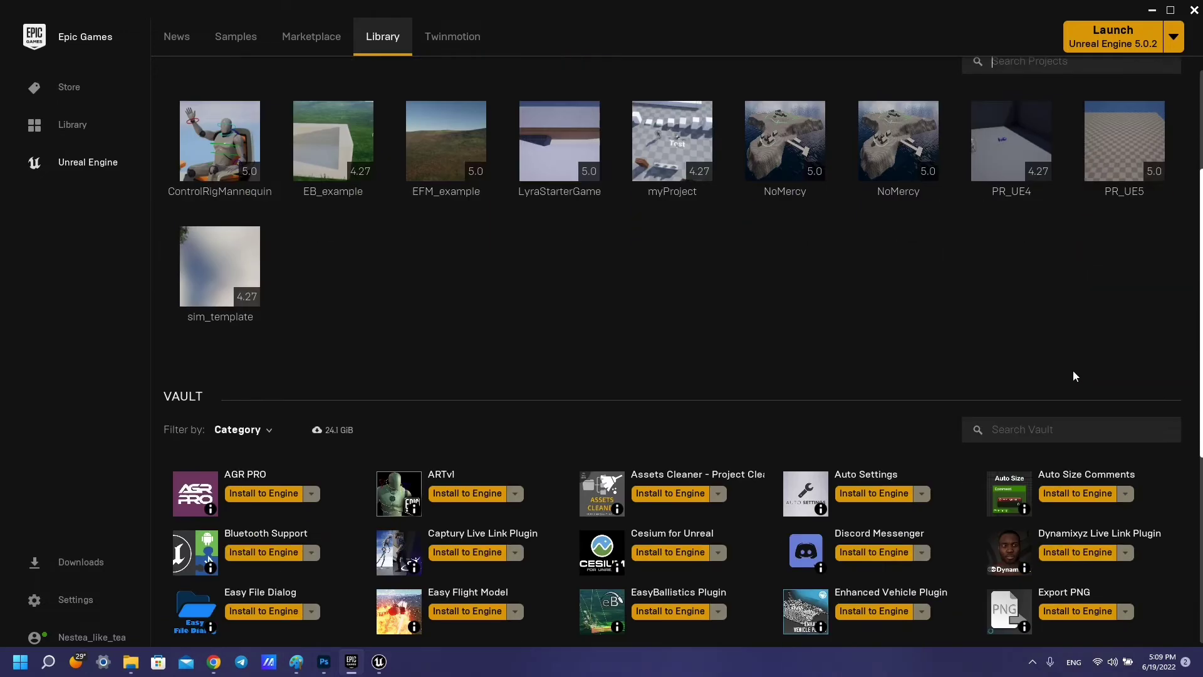
Search the vault for 'lav', correcting the mistyped 'lavi' search, to find LAVIFV
{"action": "type", "text": "la"}
{"action": "type", "text": "viv"}
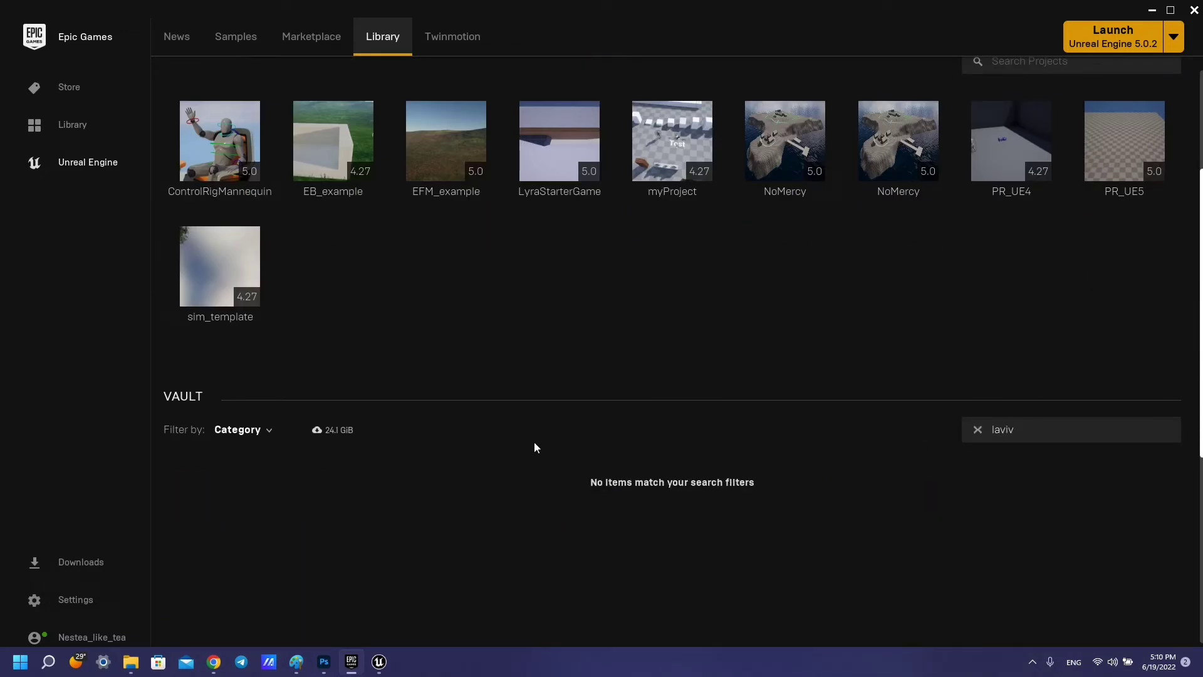
{"action": "left_click", "coordinate": [239, 432]}
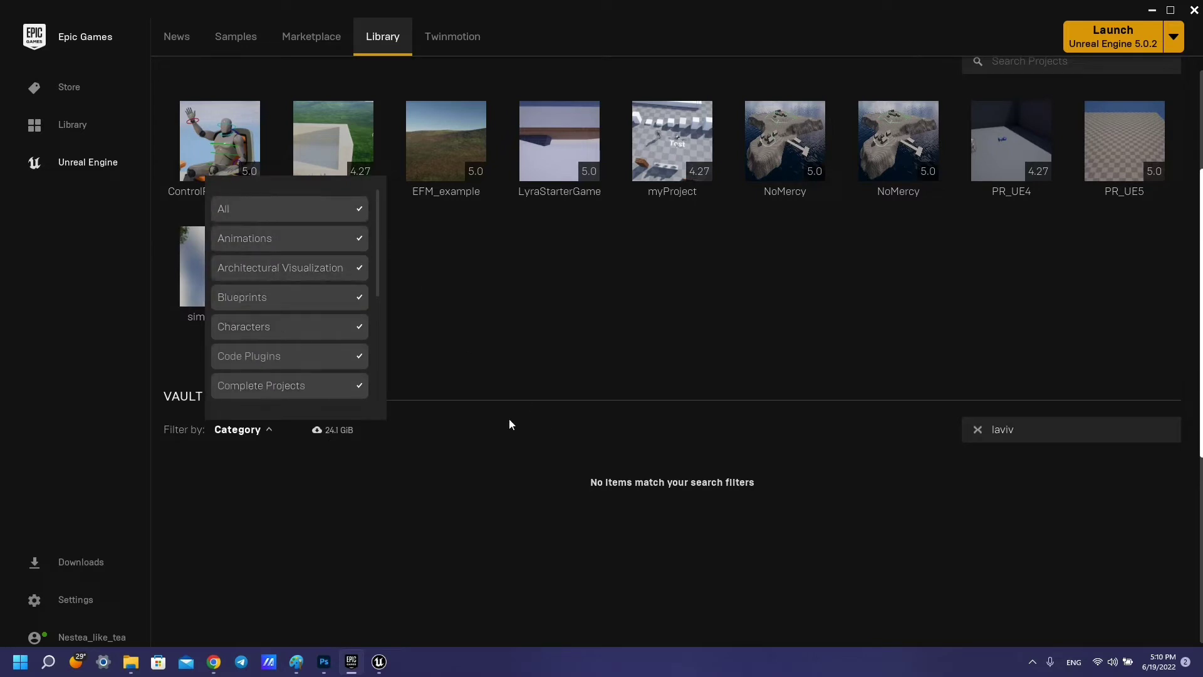
{"action": "left_click", "coordinate": [504, 484]}
{"action": "left_click", "coordinate": [1046, 430]}
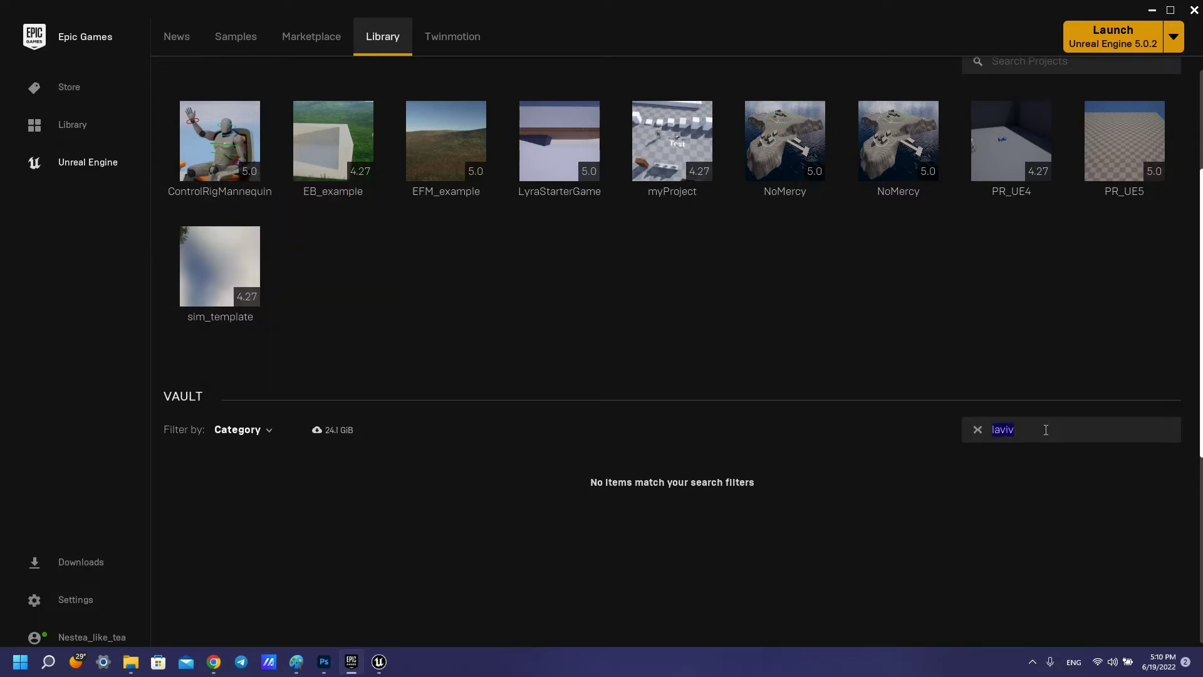
{"action": "key", "text": "BackSpace"}
{"action": "type", "text": "lav"}
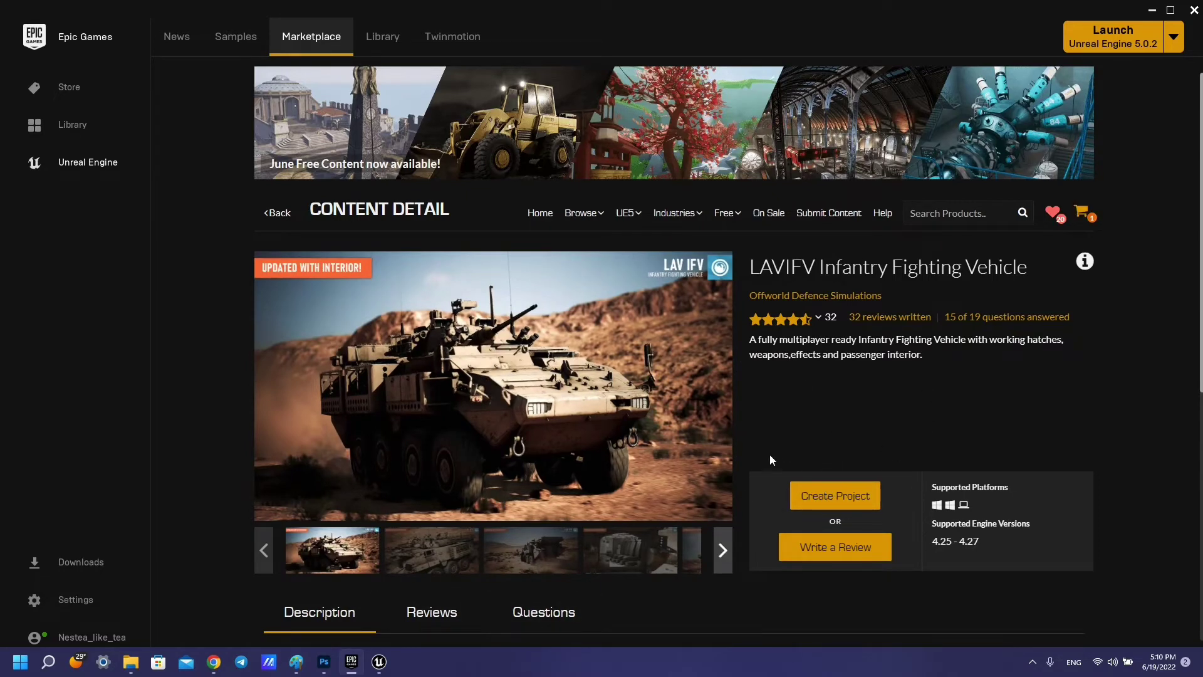
Read the LAVIFV description, then minimize the launcher to reveal the BTR82_BP blueprint
{"action": "scroll", "coordinate": [770, 461], "scroll_direction": "down", "scroll_amount": 3}
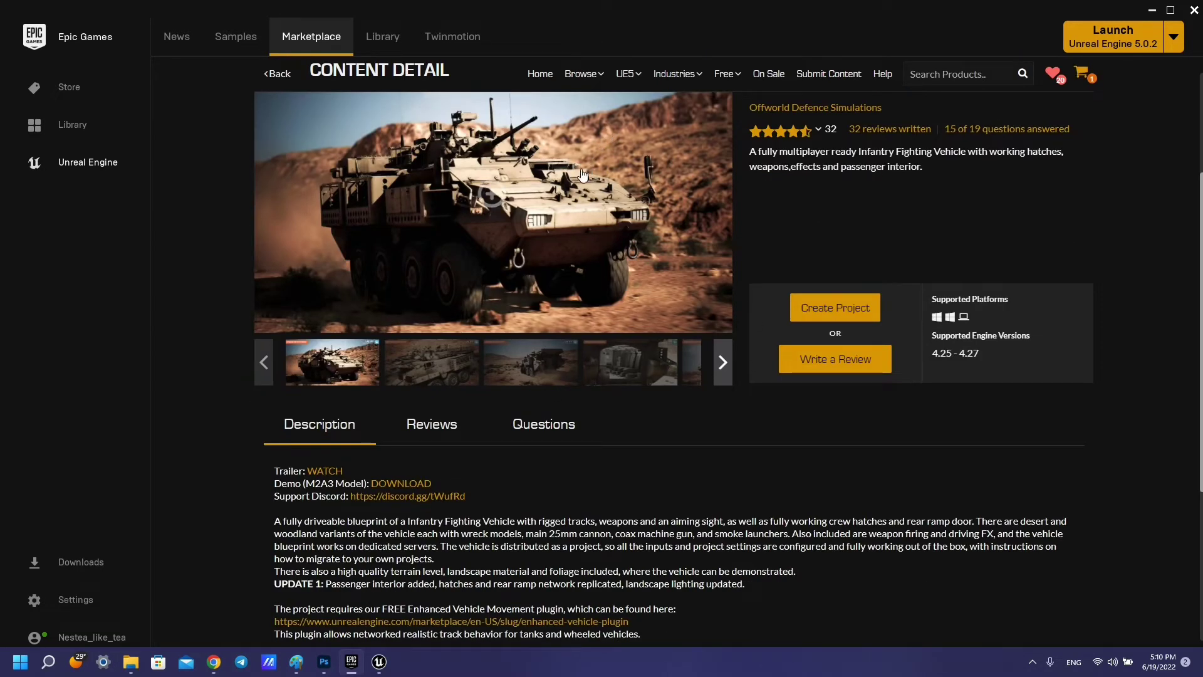
{"action": "scroll", "coordinate": [497, 143], "scroll_direction": "up", "scroll_amount": 3}
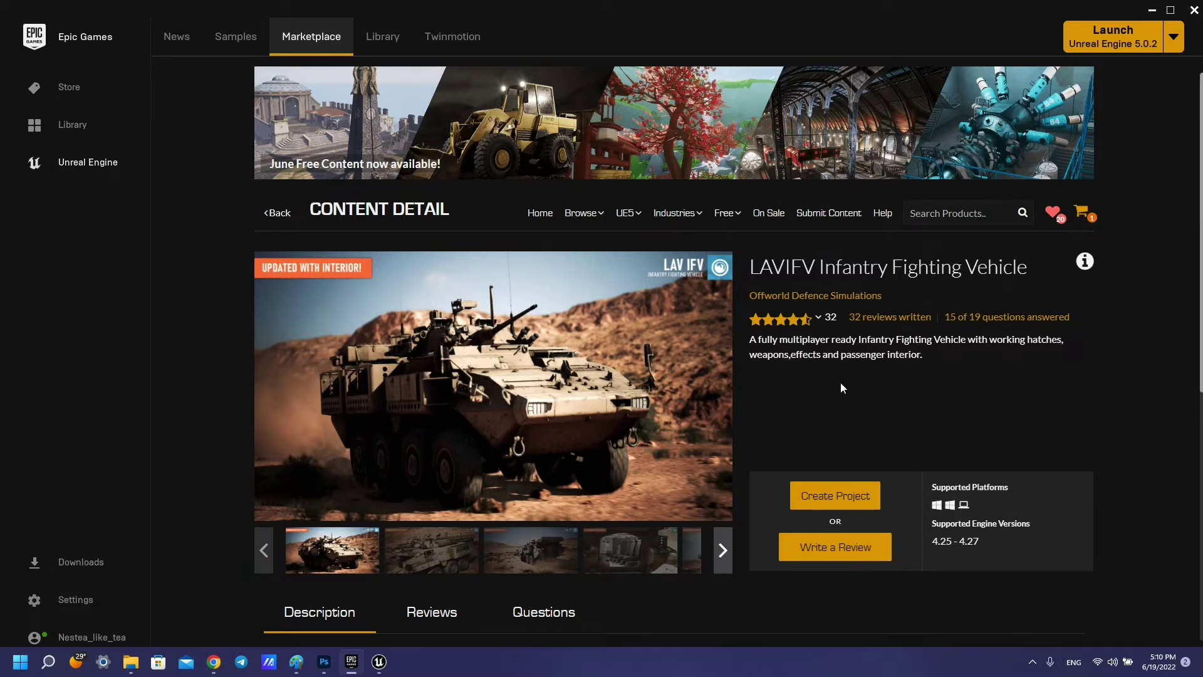
{"action": "left_click", "coordinate": [1152, 10]}
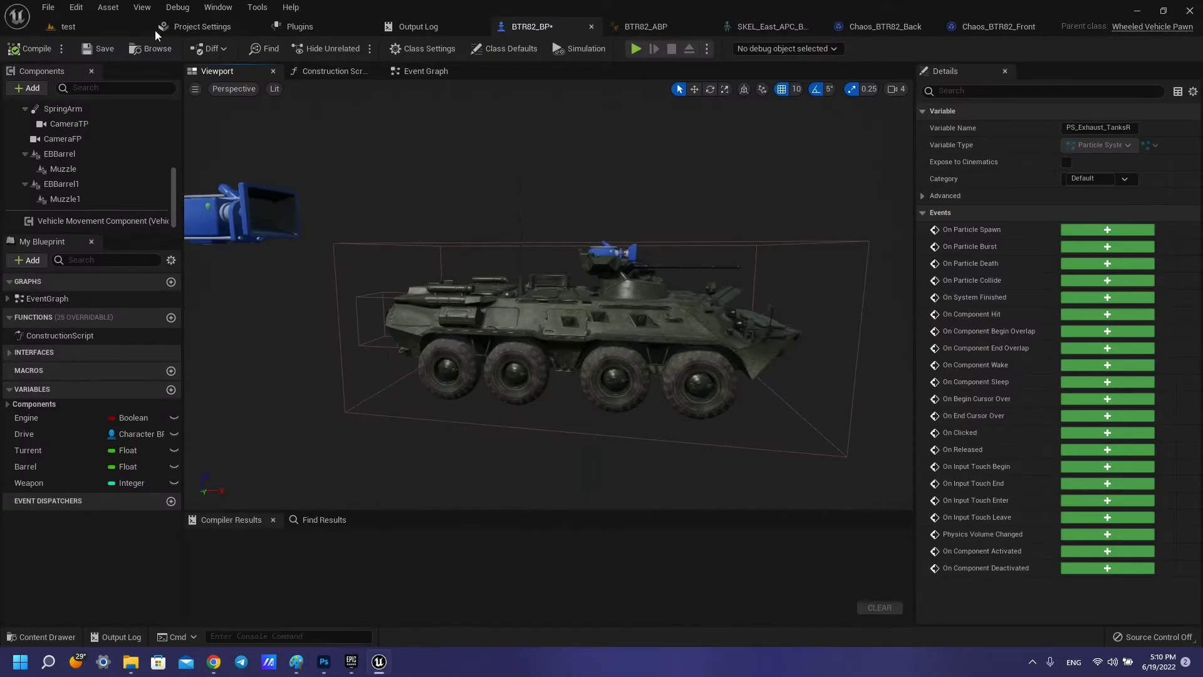
{"action": "left_click", "coordinate": [125, 26]}
{"action": "left_click", "coordinate": [42, 637]}
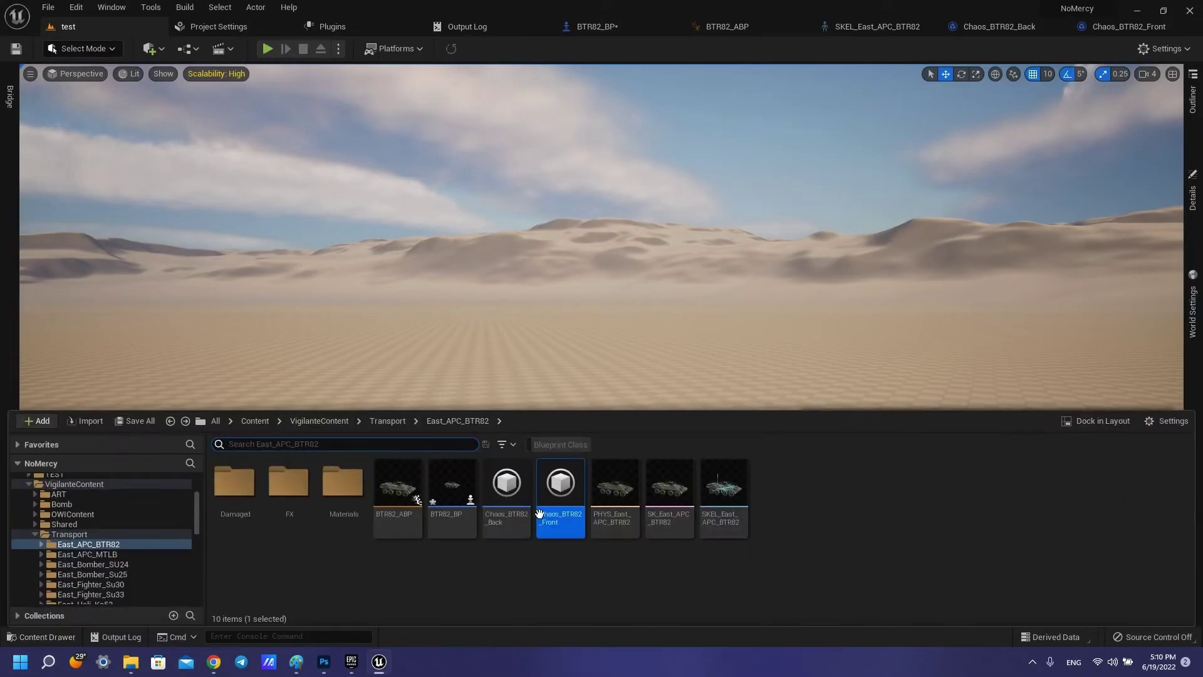
{"action": "left_click", "coordinate": [255, 421]}
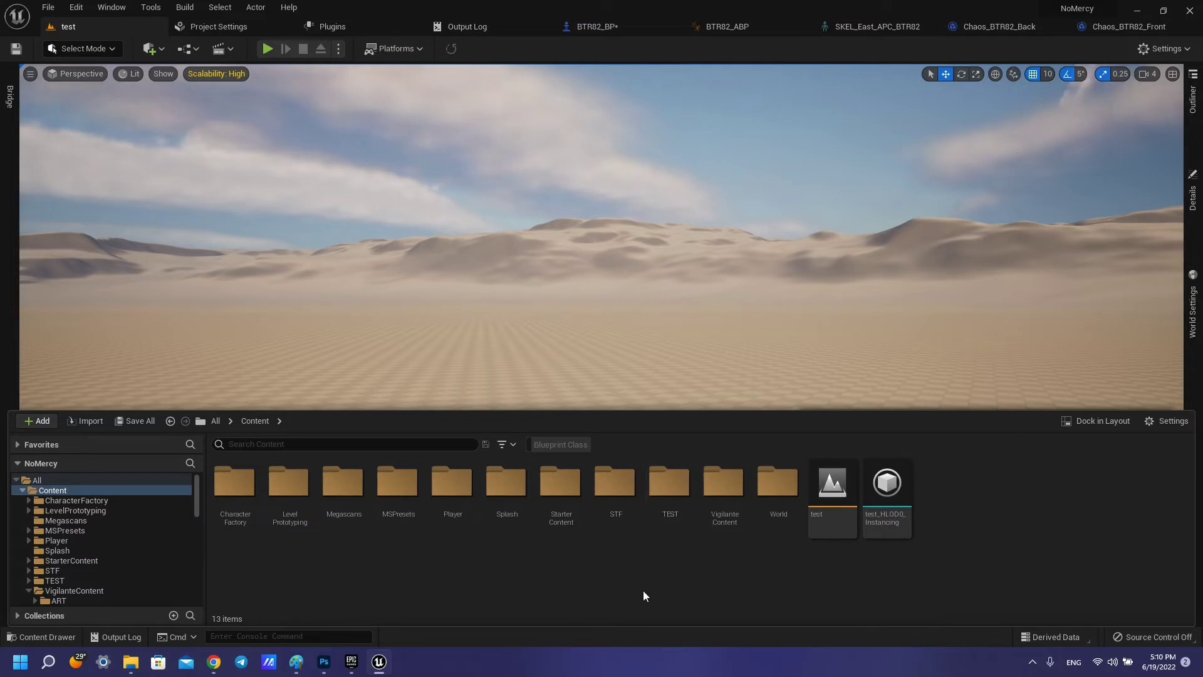
{"action": "double_click", "coordinate": [614, 483]}
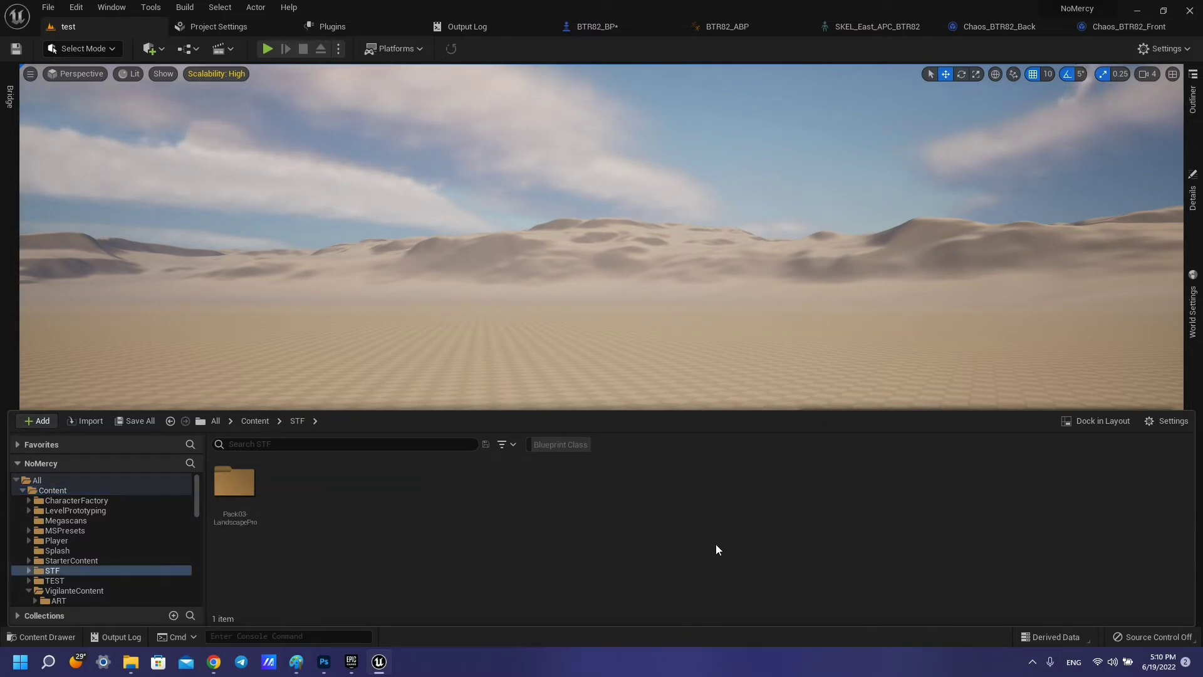
{"action": "left_click", "coordinate": [255, 421]}
{"action": "double_click", "coordinate": [776, 482]}
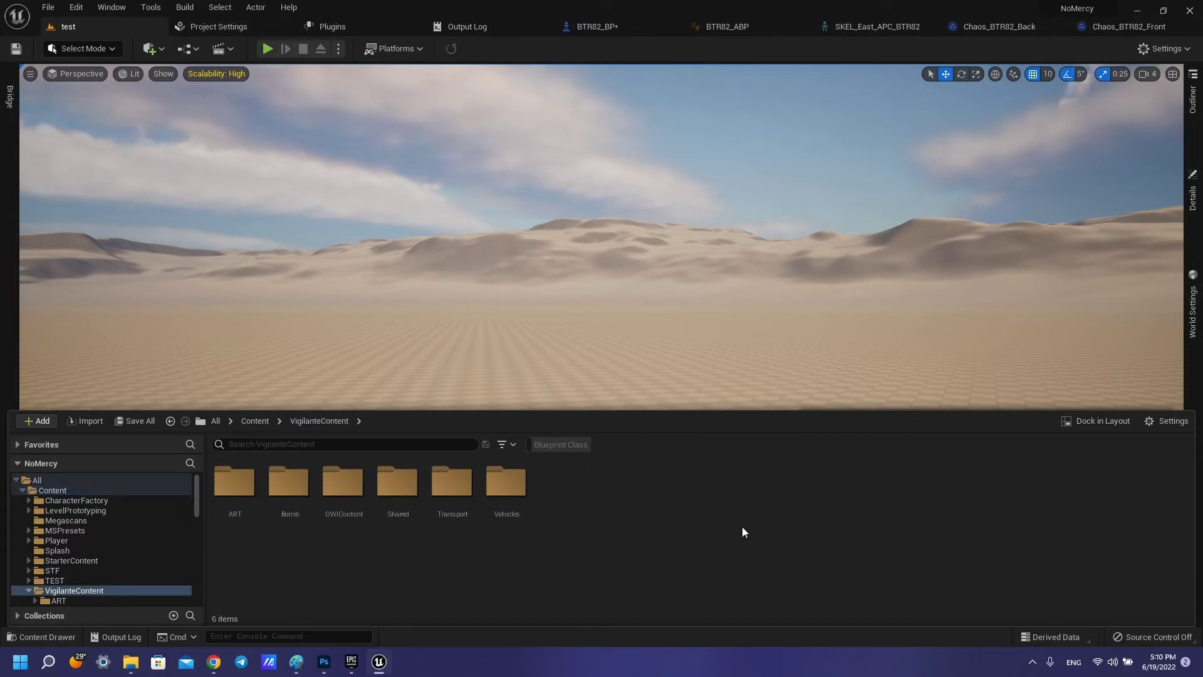
{"action": "double_click", "coordinate": [452, 482]}
{"action": "scroll", "coordinate": [586, 541], "scroll_direction": "down", "scroll_amount": 2}
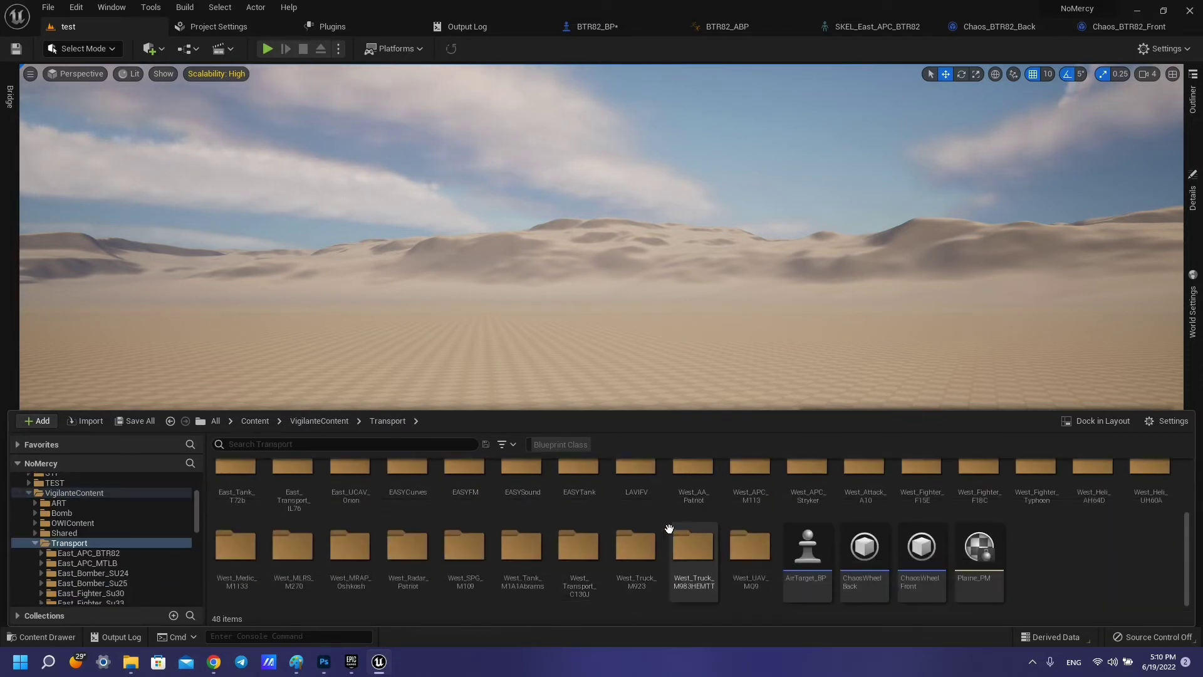
{"action": "scroll", "coordinate": [669, 529], "scroll_direction": "up", "scroll_amount": 1}
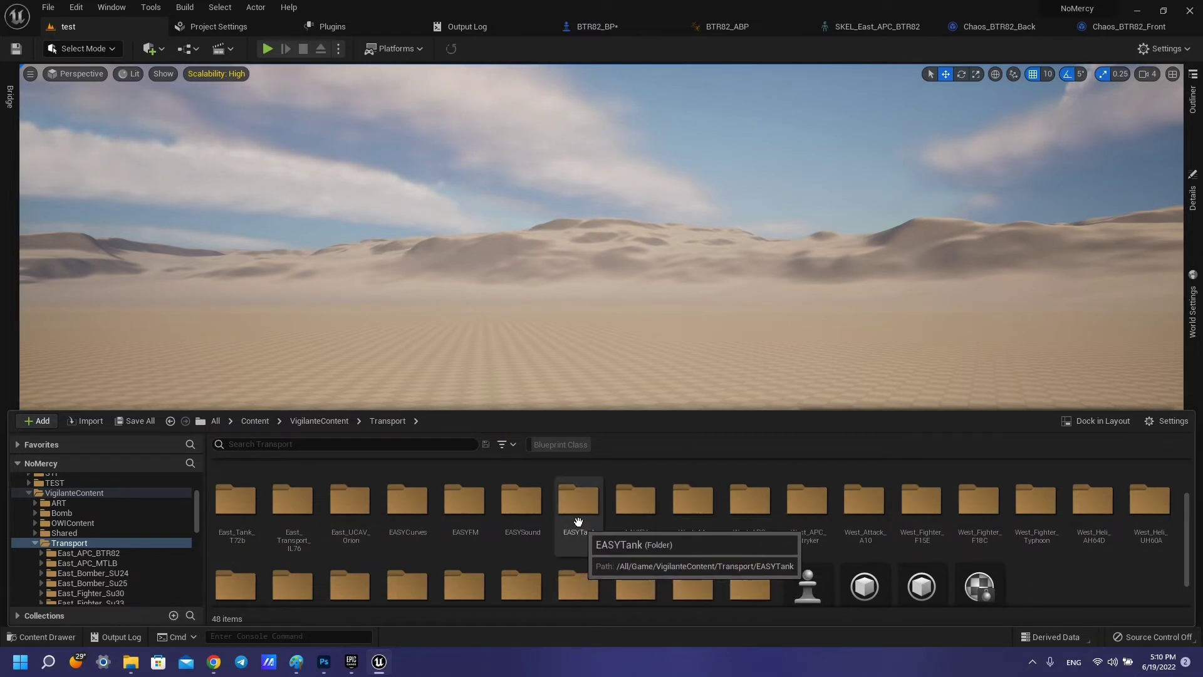
{"action": "left_click", "coordinate": [320, 421]}
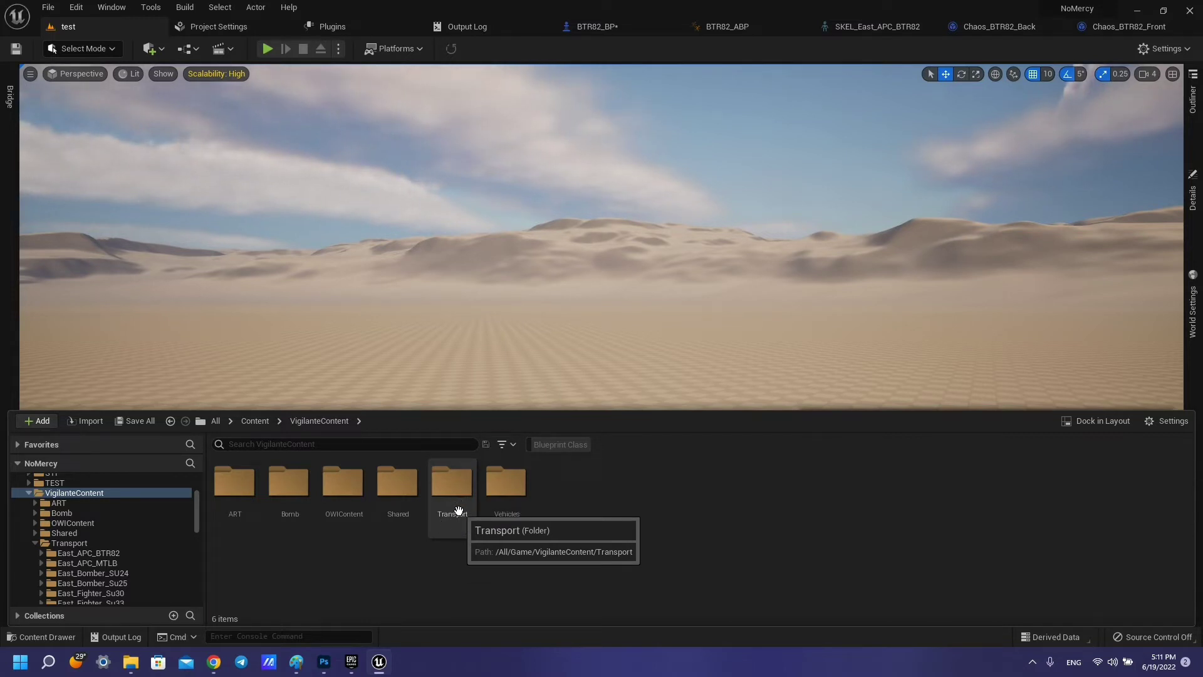
{"action": "left_click", "coordinate": [459, 472]}
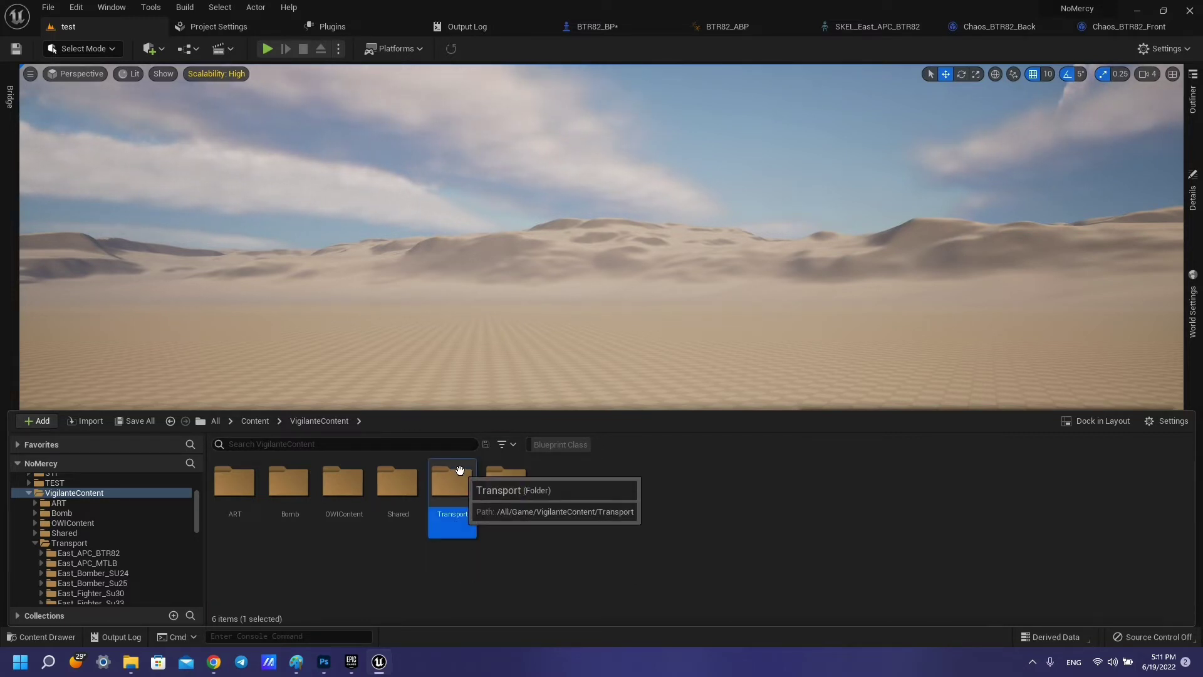
{"action": "double_click", "coordinate": [460, 471]}
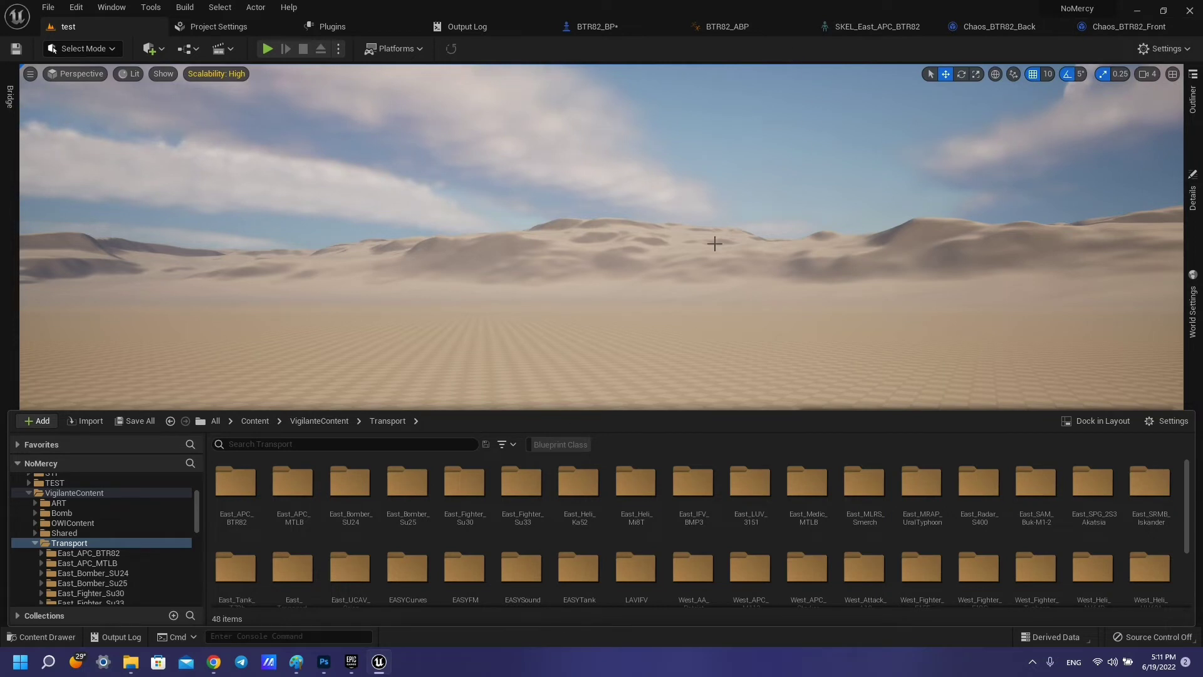
{"action": "left_click", "coordinate": [614, 28]}
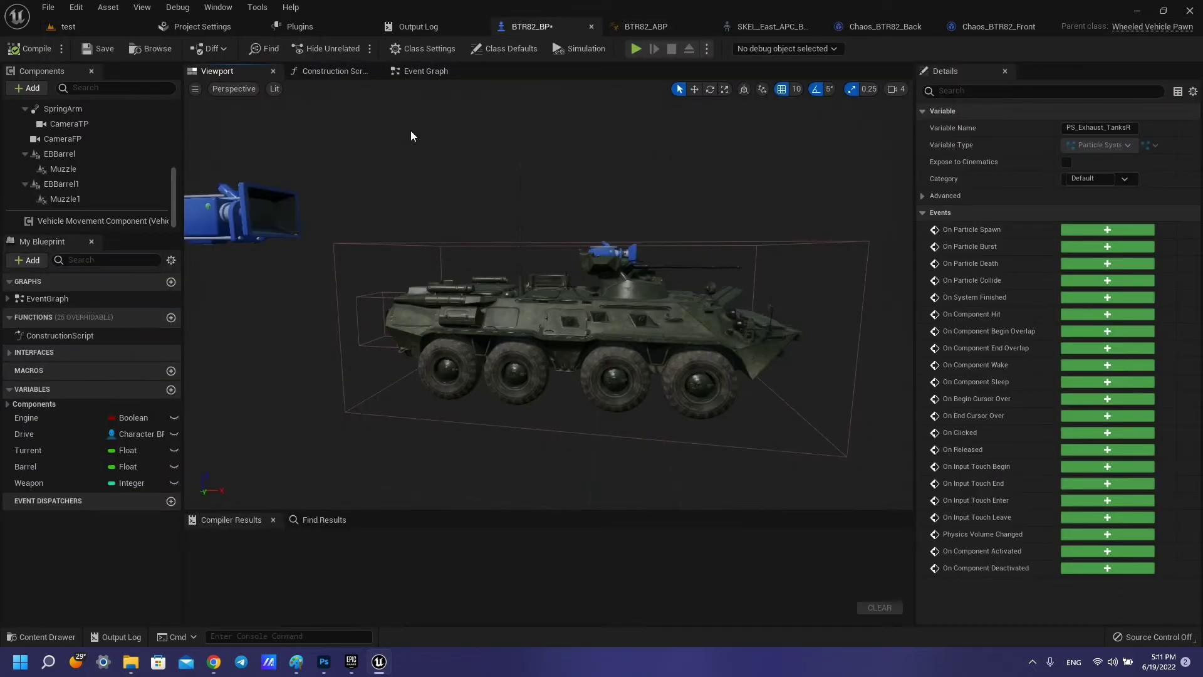
{"action": "left_click", "coordinate": [426, 71]}
{"action": "scroll", "coordinate": [725, 292], "scroll_direction": "down", "scroll_amount": 3}
{"action": "scroll", "coordinate": [725, 292], "scroll_direction": "up", "scroll_amount": 3}
{"action": "scroll", "coordinate": [725, 292], "scroll_direction": "up", "scroll_amount": 2}
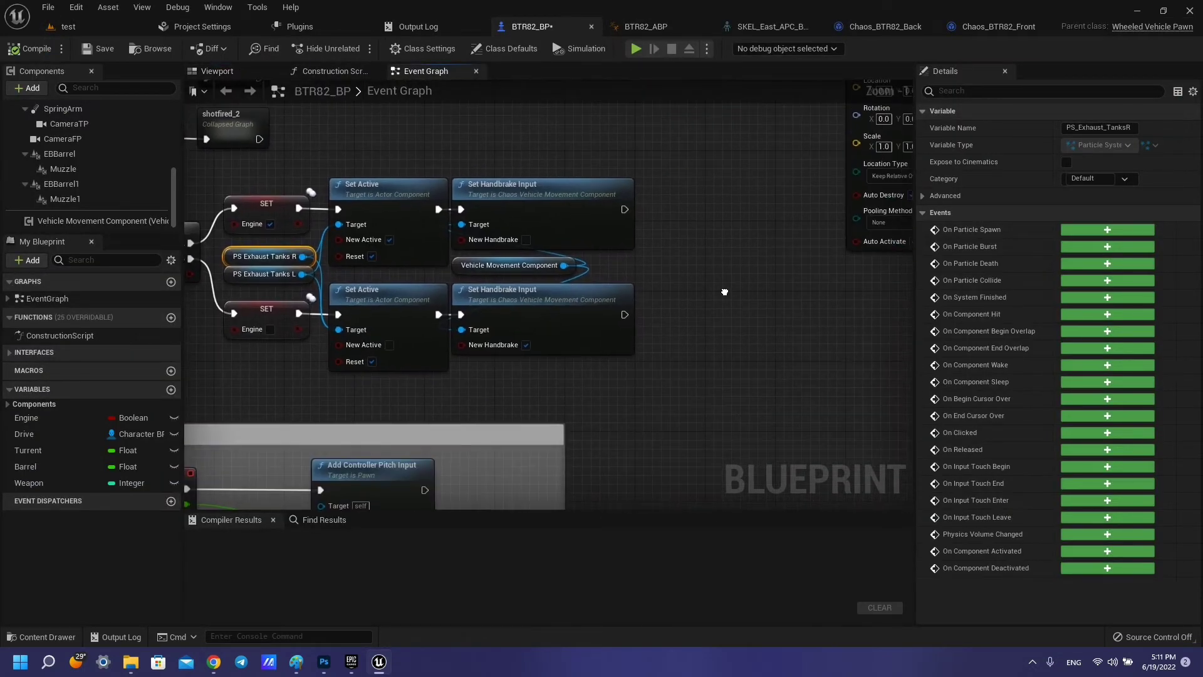
{"action": "left_click_drag", "start_coordinate": [509, 402], "coordinate": [550, 158]}
{"action": "right_click_drag", "start_coordinate": [551, 158], "coordinate": [630, 217]}
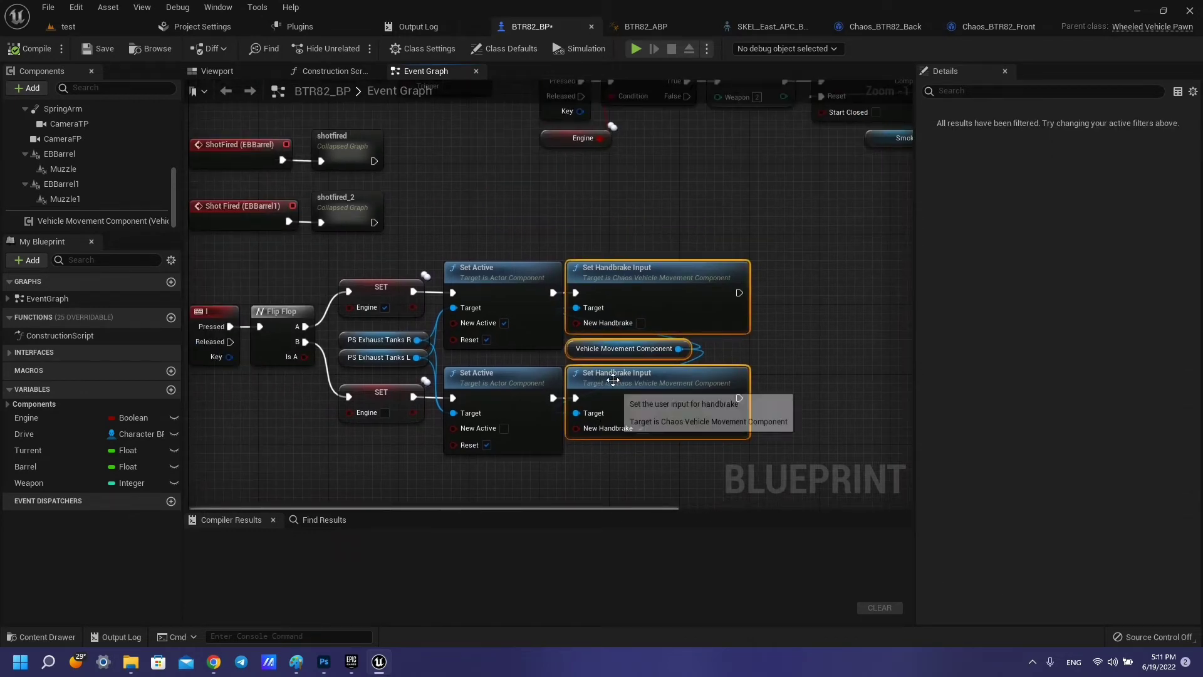
{"action": "scroll", "coordinate": [492, 383], "scroll_direction": "down", "scroll_amount": 4}
{"action": "scroll", "coordinate": [682, 364], "scroll_direction": "down", "scroll_amount": 4}
{"action": "right_click_drag", "start_coordinate": [682, 379], "coordinate": [673, 266]}
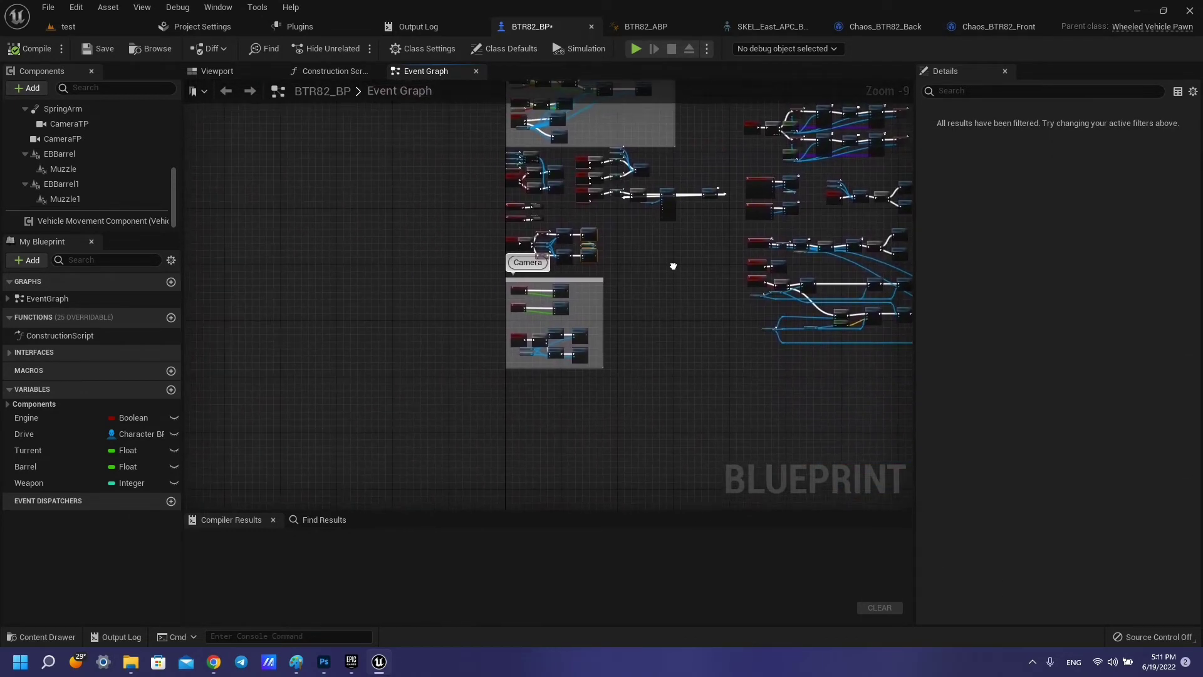
{"action": "scroll", "coordinate": [562, 276], "scroll_direction": "up", "scroll_amount": 4}
{"action": "scroll", "coordinate": [562, 276], "scroll_direction": "up", "scroll_amount": 2}
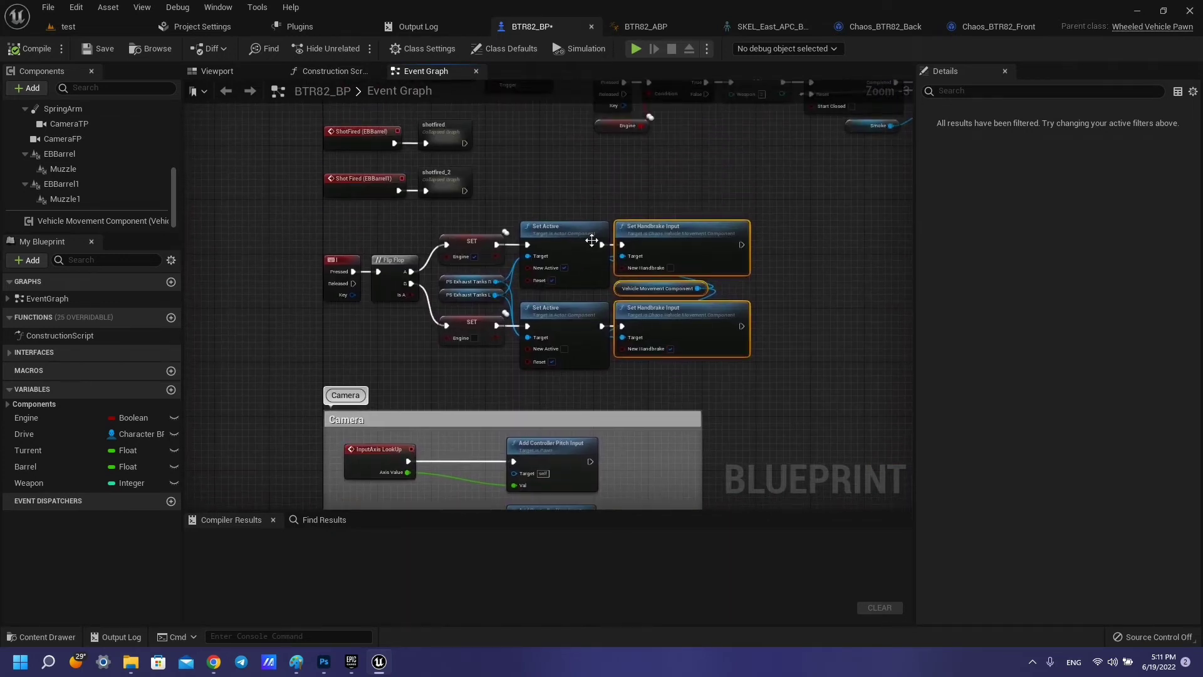
{"action": "mouse_move", "coordinate": [536, 200]}
{"action": "left_mouse_down"}
{"action": "mouse_move", "coordinate": [652, 231]}
{"action": "mouse_move", "coordinate": [702, 294]}
{"action": "left_mouse_up"}
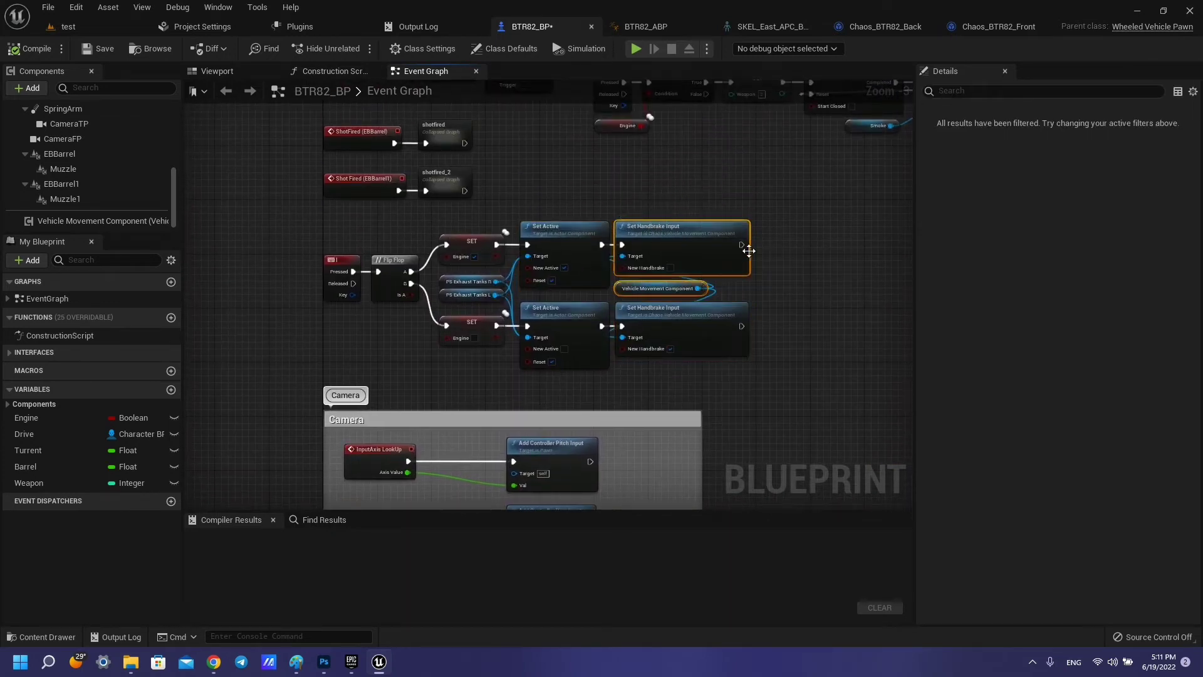
{"action": "scroll", "coordinate": [676, 247], "scroll_direction": "up", "scroll_amount": 3}
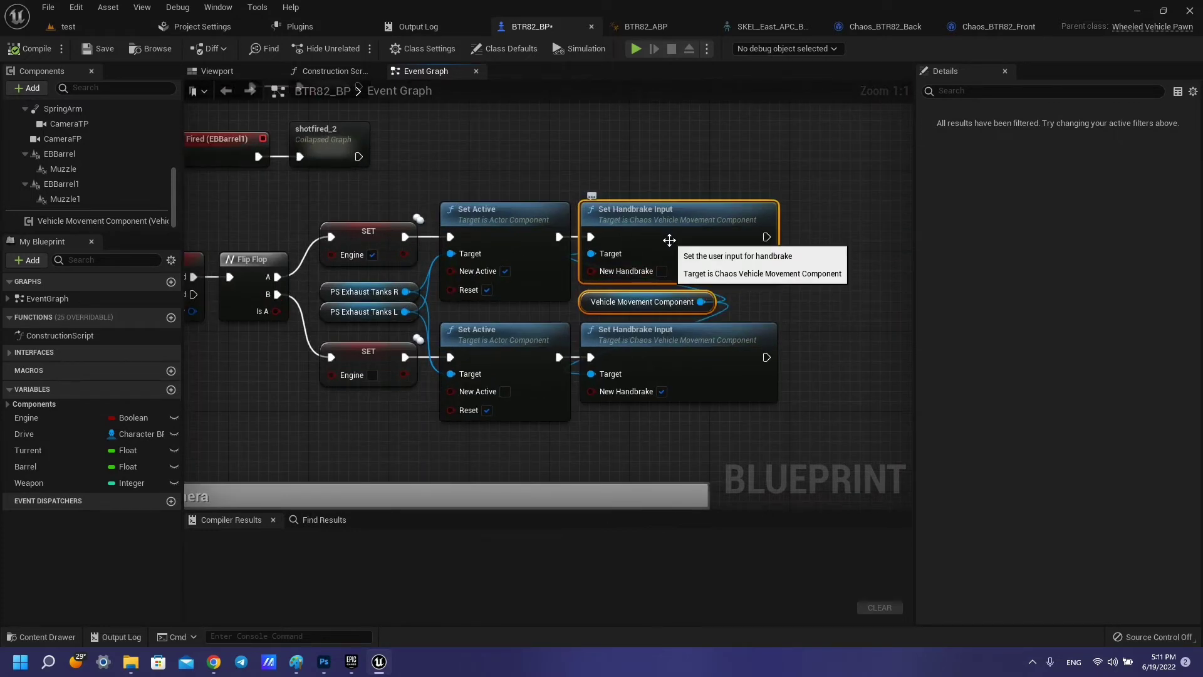
{"action": "left_click_drag", "start_coordinate": [614, 435], "coordinate": [783, 310]}
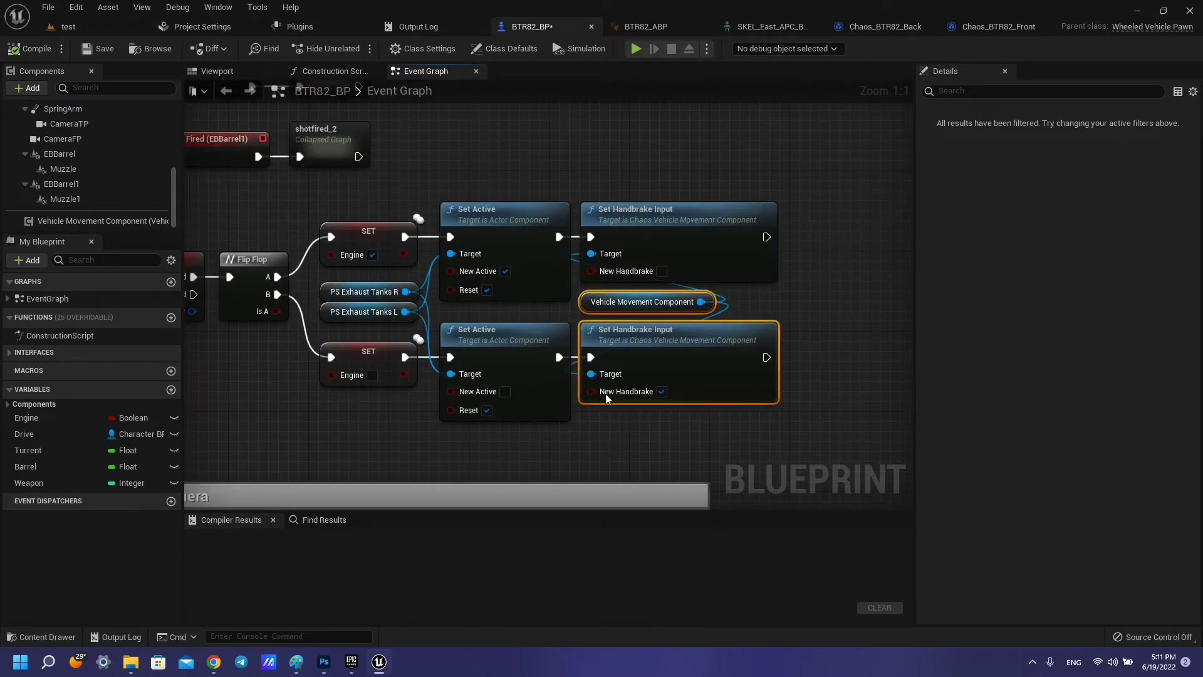
{"action": "scroll", "coordinate": [674, 390], "scroll_direction": "down", "scroll_amount": 3}
{"action": "right_click_drag", "start_coordinate": [671, 402], "coordinate": [765, 180]}
{"action": "scroll", "coordinate": [771, 219], "scroll_direction": "down", "scroll_amount": 2}
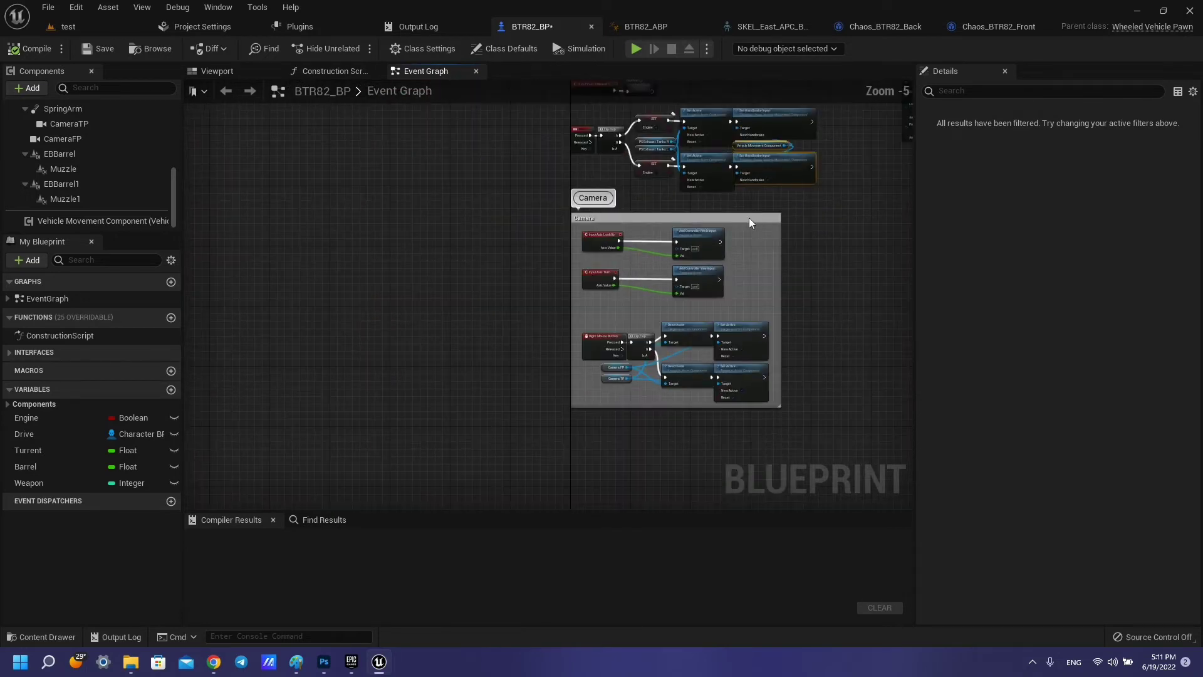
{"action": "scroll", "coordinate": [735, 298], "scroll_direction": "up", "scroll_amount": 2}
{"action": "right_click_drag", "start_coordinate": [734, 299], "coordinate": [622, 195]}
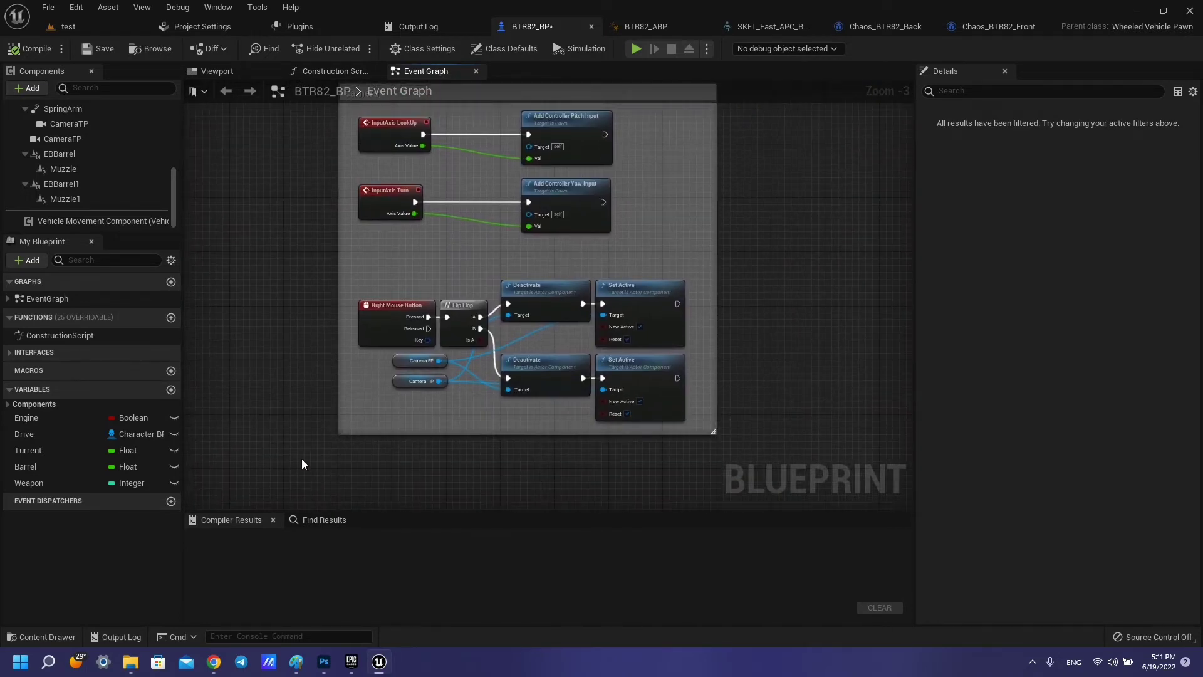
{"action": "left_click_drag", "start_coordinate": [301, 464], "coordinate": [819, 202]}
{"action": "scroll", "coordinate": [811, 279], "scroll_direction": "down", "scroll_amount": 3}
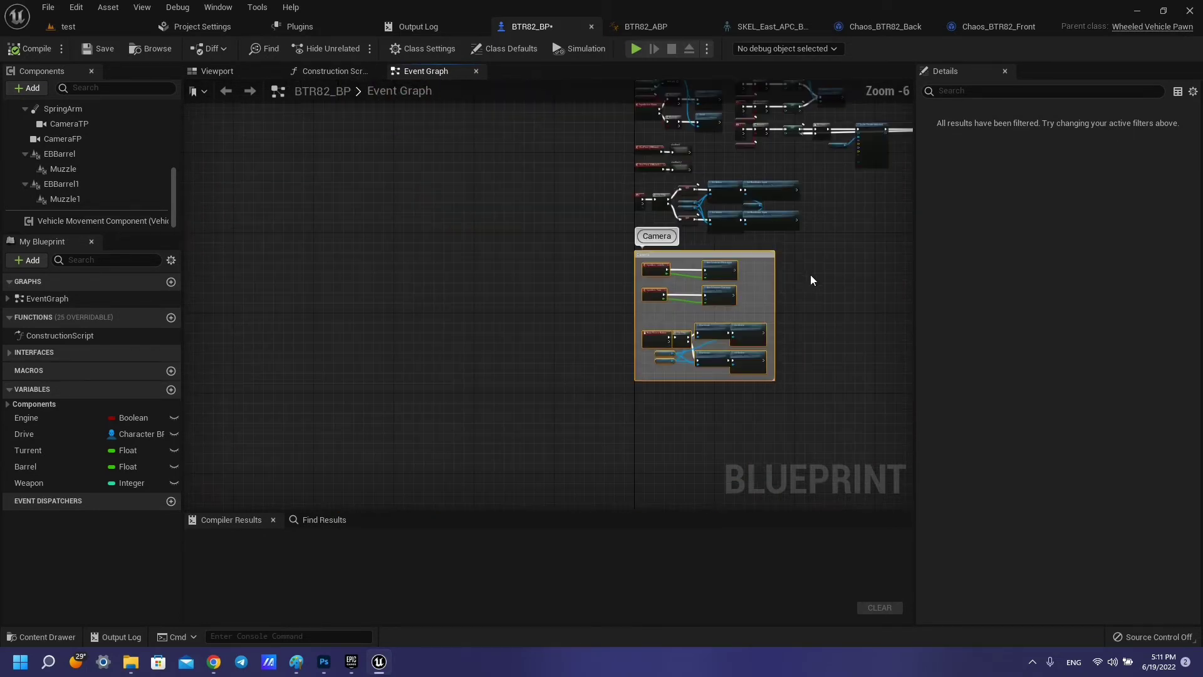
{"action": "right_click_drag", "start_coordinate": [810, 280], "coordinate": [352, 279]}
{"action": "right_click_drag", "start_coordinate": [669, 353], "coordinate": [587, 511]}
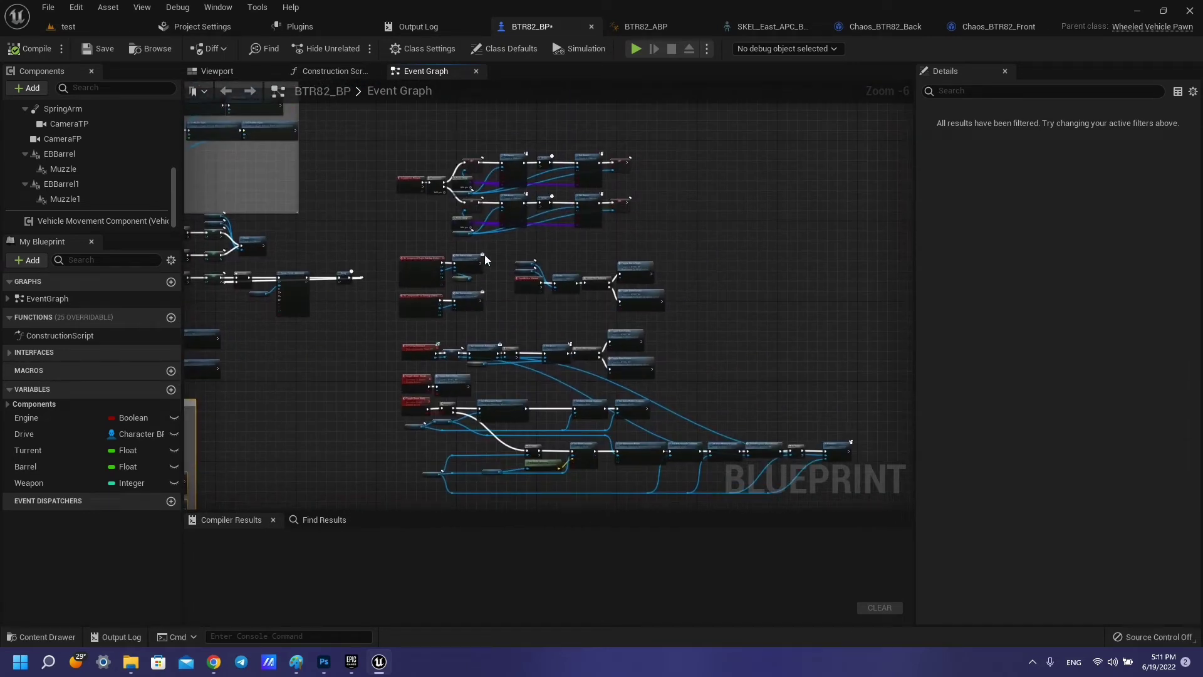
{"action": "left_click_drag", "start_coordinate": [406, 253], "coordinate": [886, 478]}
Move the selected overlap and interact nodes down-right and wrap them in a comment box
{"action": "right_click_drag", "start_coordinate": [886, 478], "coordinate": [816, 412]}
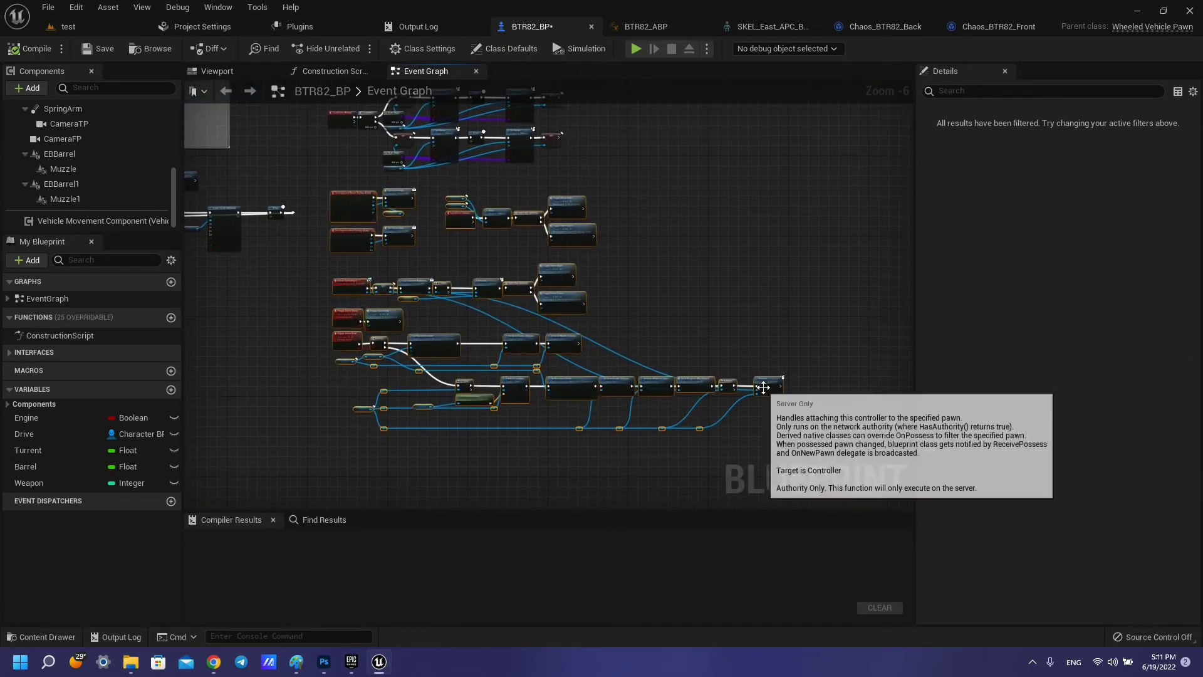
{"action": "left_click_drag", "start_coordinate": [765, 384], "coordinate": [866, 474]}
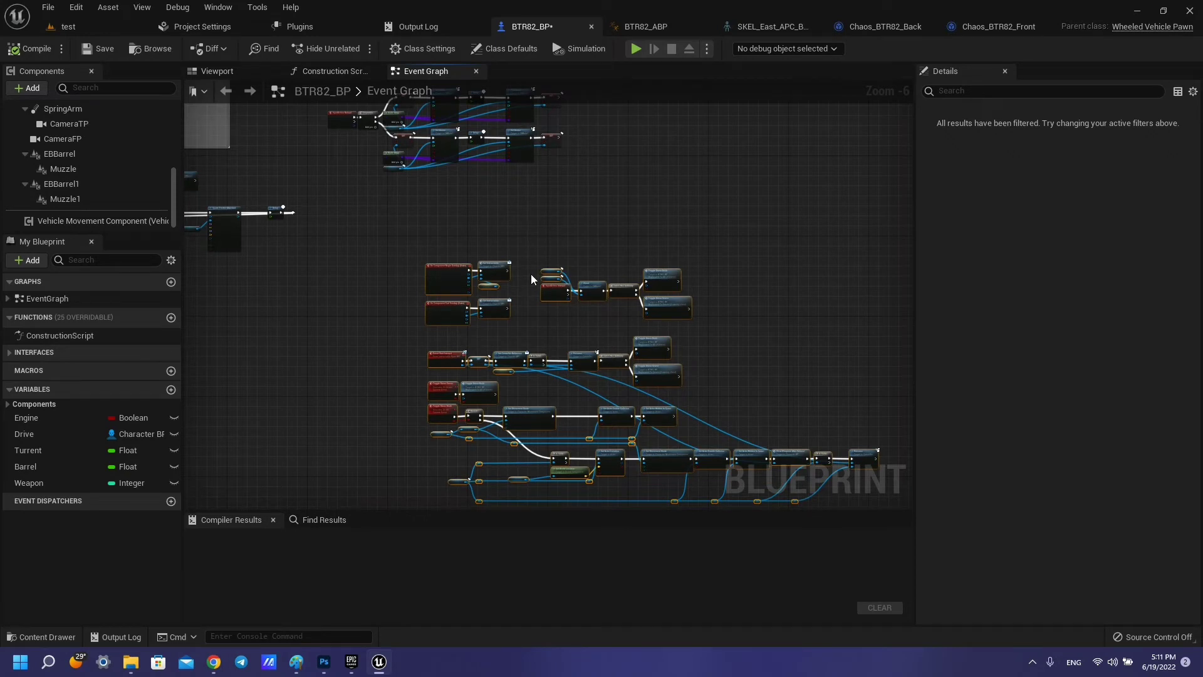
{"action": "scroll", "coordinate": [531, 273], "scroll_direction": "up", "scroll_amount": 3}
{"action": "scroll", "coordinate": [551, 301], "scroll_direction": "down", "scroll_amount": 2}
{"action": "right_click_drag", "start_coordinate": [633, 376], "coordinate": [544, 230]}
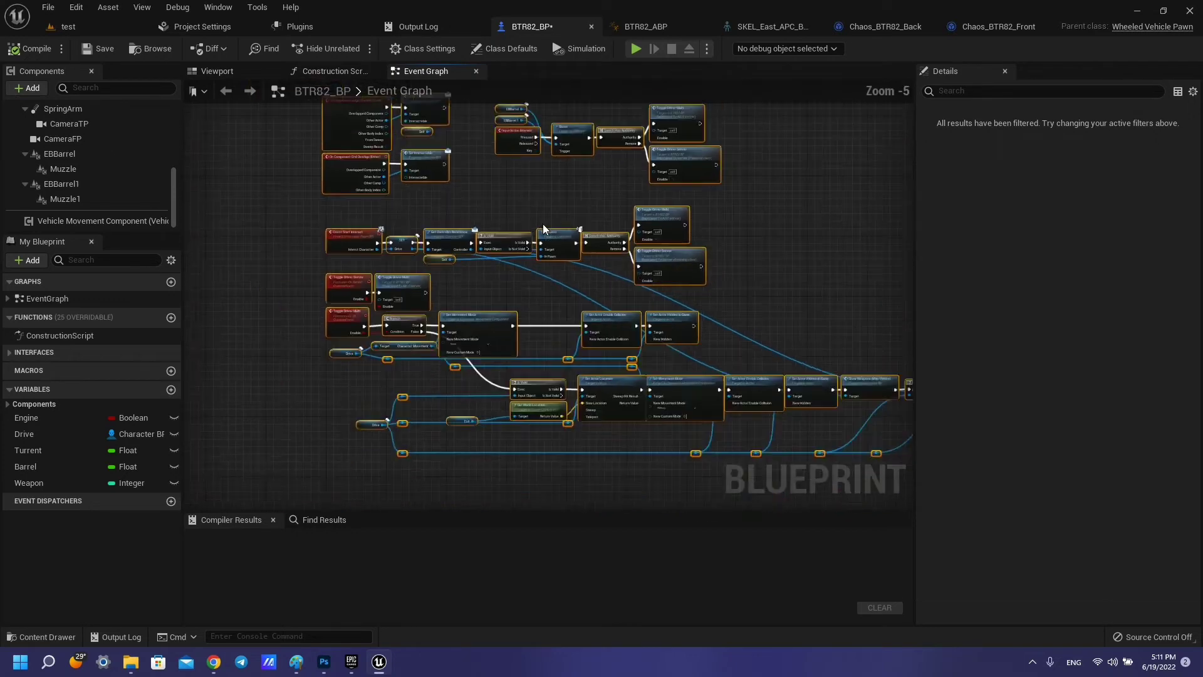
{"action": "scroll", "coordinate": [544, 230], "scroll_direction": "down", "scroll_amount": 3}
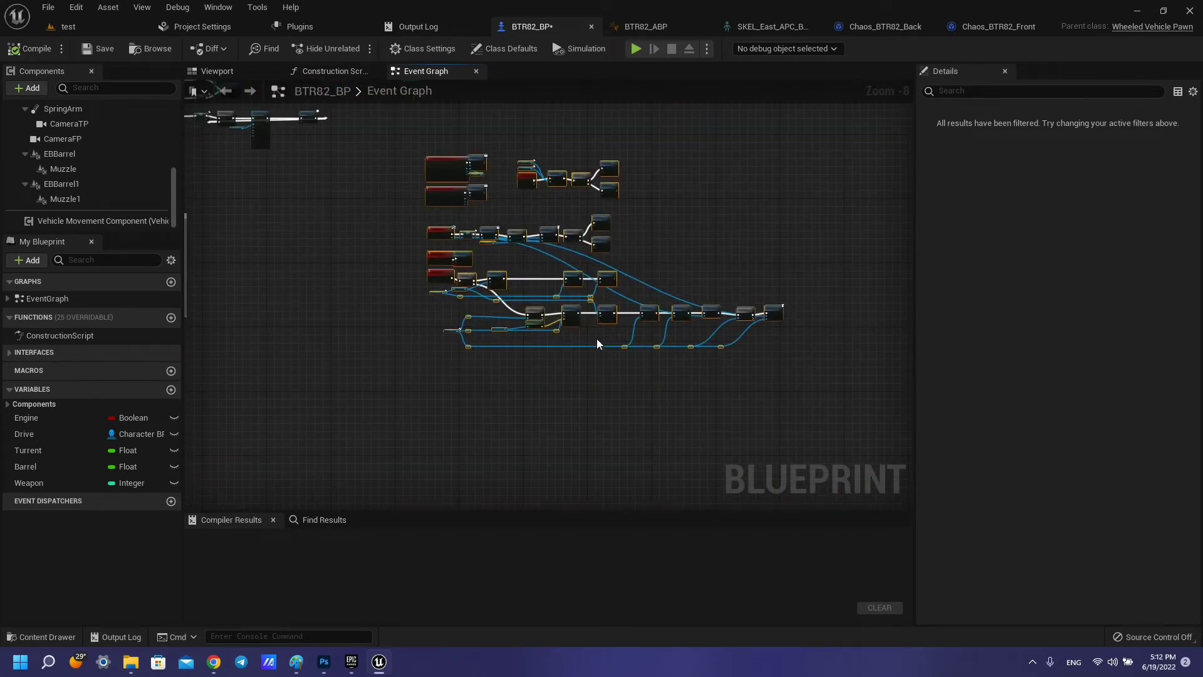
{"action": "key", "text": "c"}
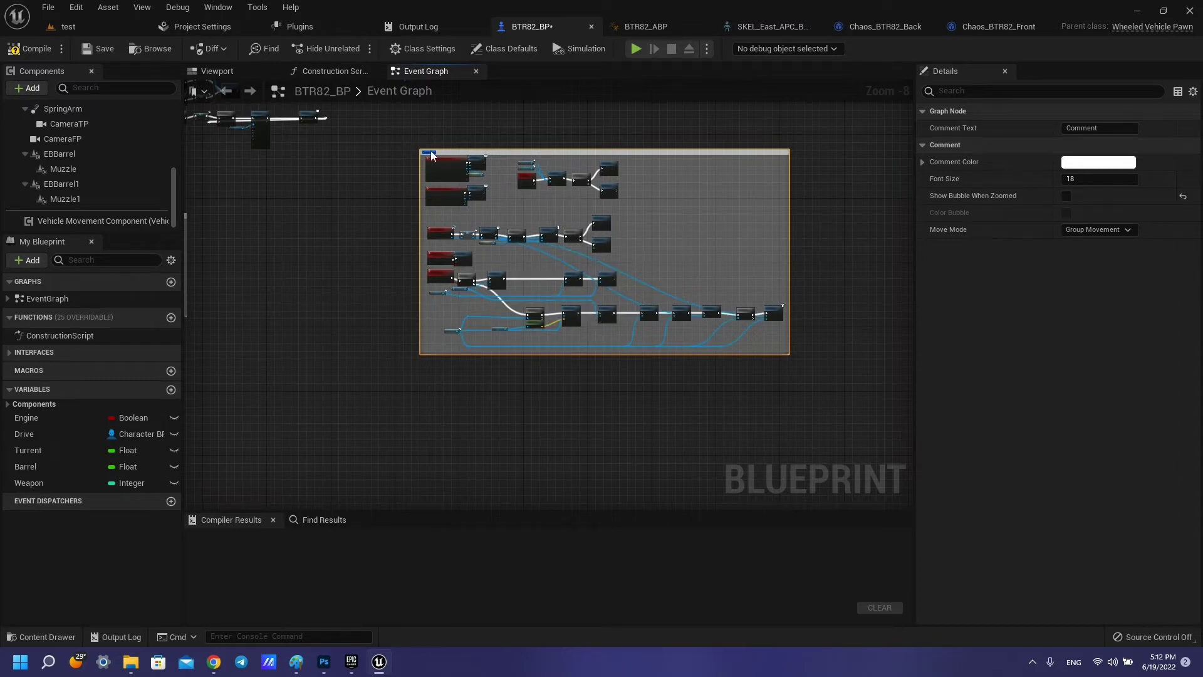
Title the comment 'Entering' and enable Show Bubble When Zoomed
{"action": "scroll", "coordinate": [481, 132], "scroll_direction": "up", "scroll_amount": 2}
{"action": "scroll", "coordinate": [489, 188], "scroll_direction": "up", "scroll_amount": 3}
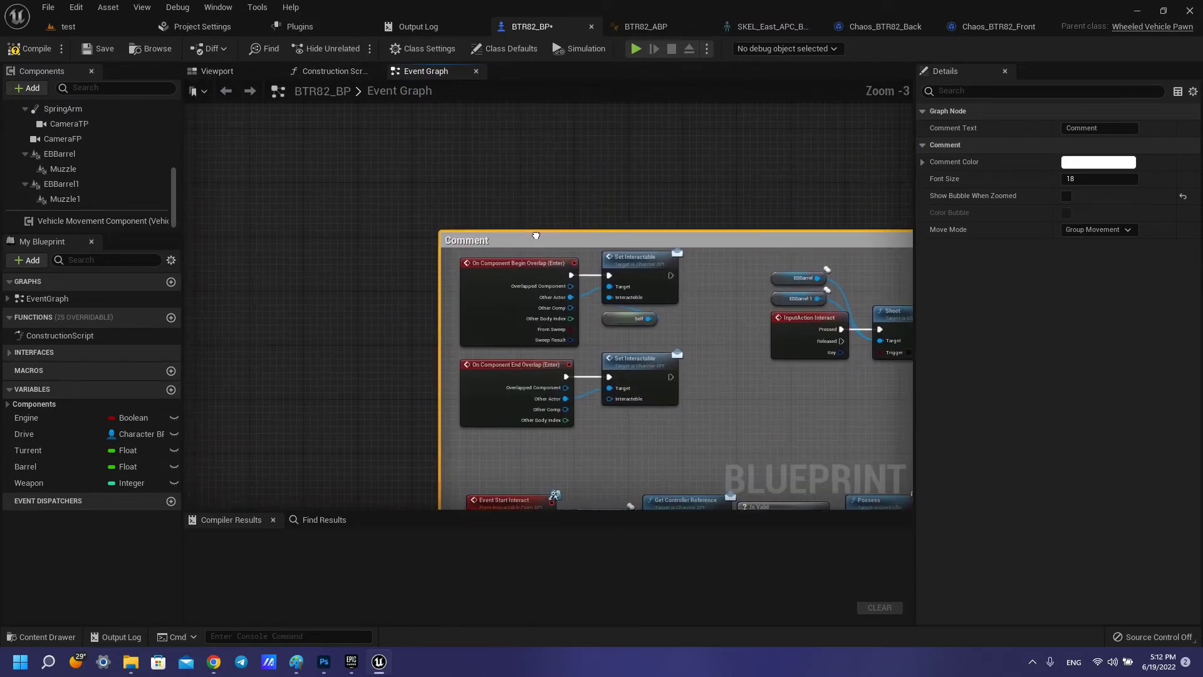
{"action": "double_click", "coordinate": [486, 241]}
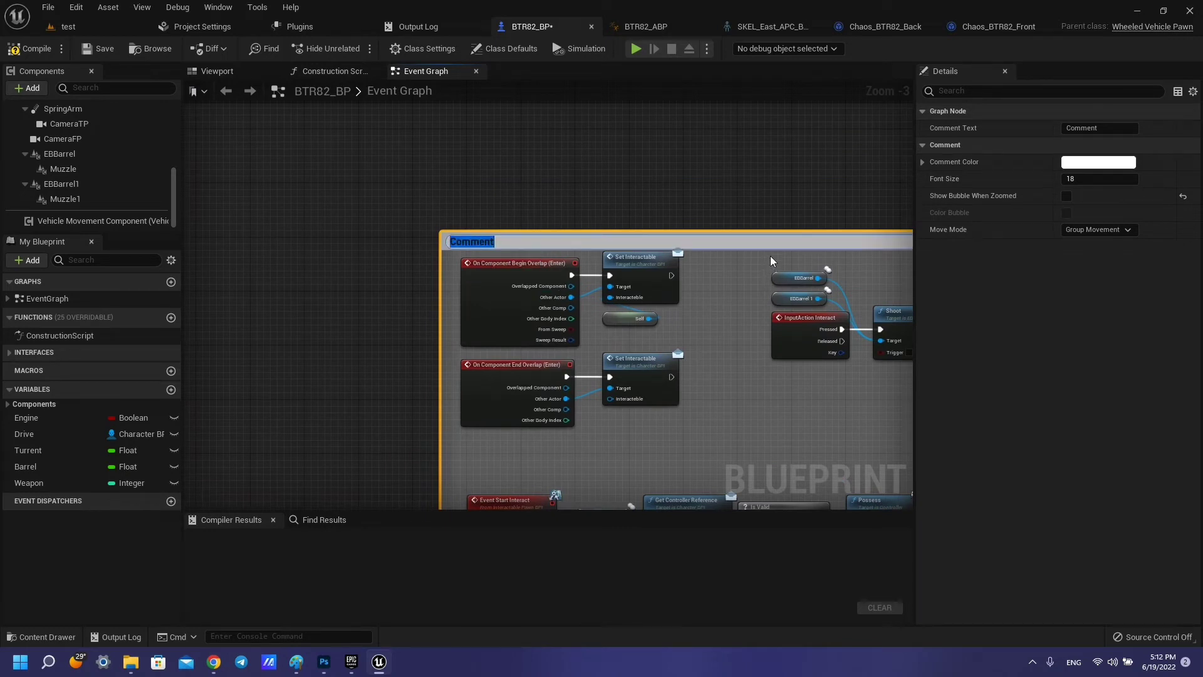
{"action": "type", "text": "Enterin"}
{"action": "type", "text": "g"}
{"action": "key", "text": "Return"}
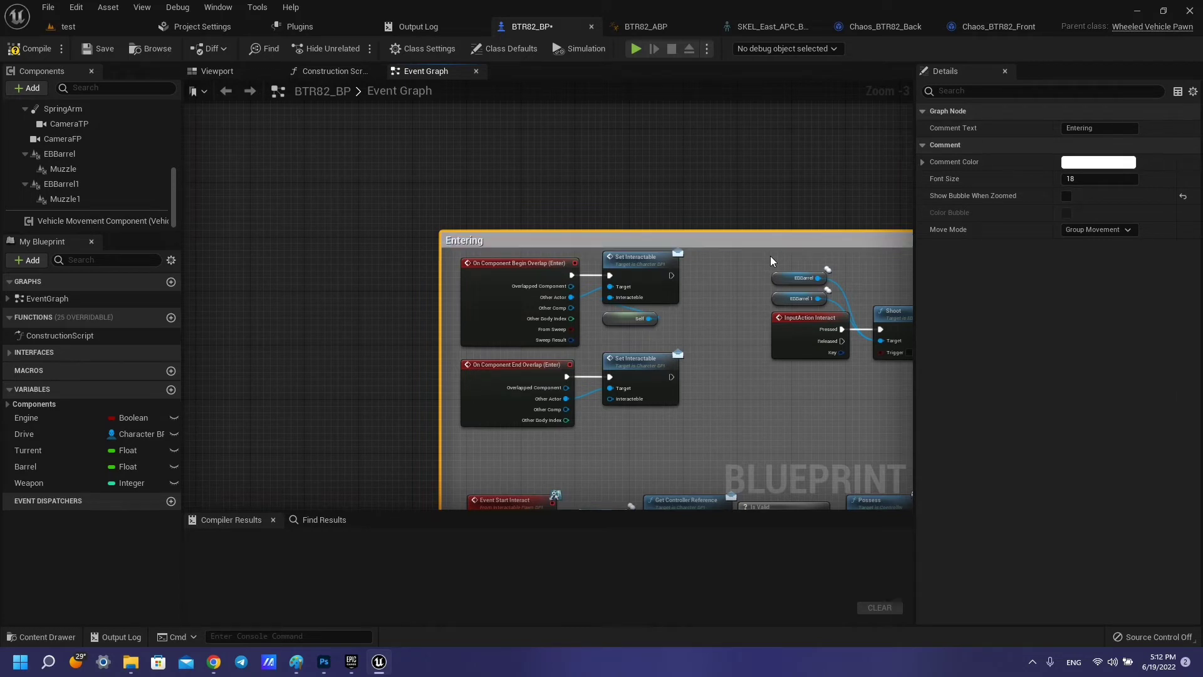
{"action": "left_click", "coordinate": [1066, 196]}
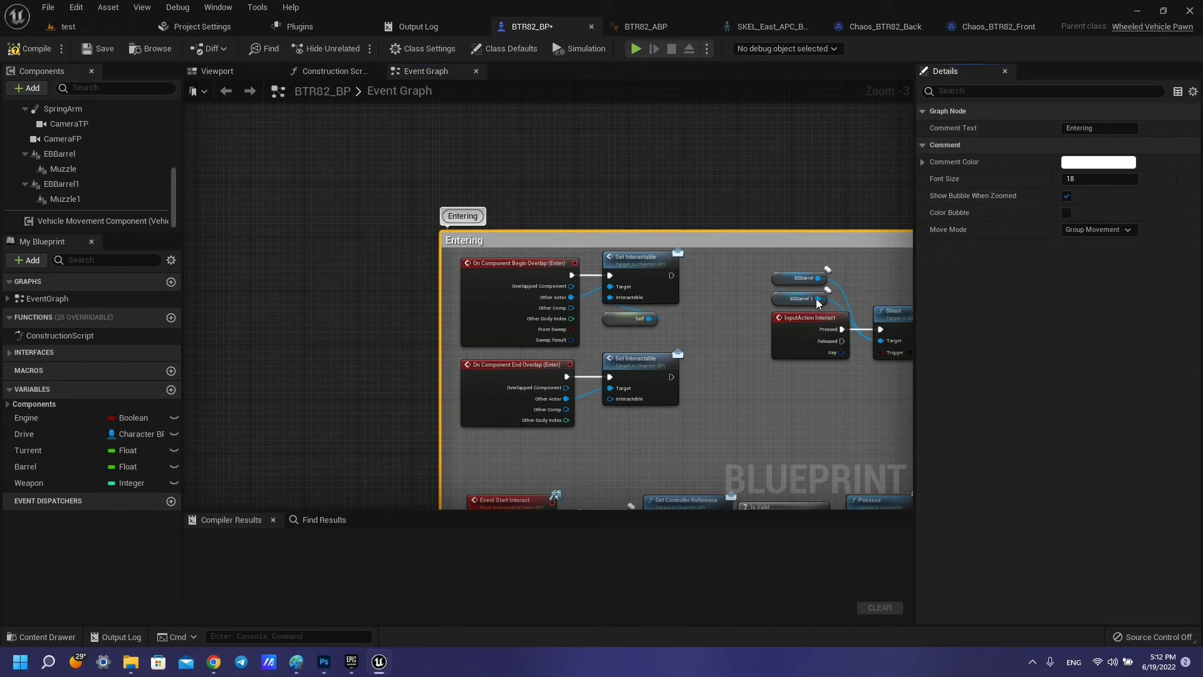
{"action": "right_click_drag", "start_coordinate": [681, 163], "coordinate": [561, 426]}
{"action": "scroll", "coordinate": [561, 426], "scroll_direction": "down", "scroll_amount": 2}
{"action": "scroll", "coordinate": [561, 426], "scroll_direction": "down", "scroll_amount": 1}
{"action": "scroll", "coordinate": [561, 427], "scroll_direction": "down", "scroll_amount": 2}
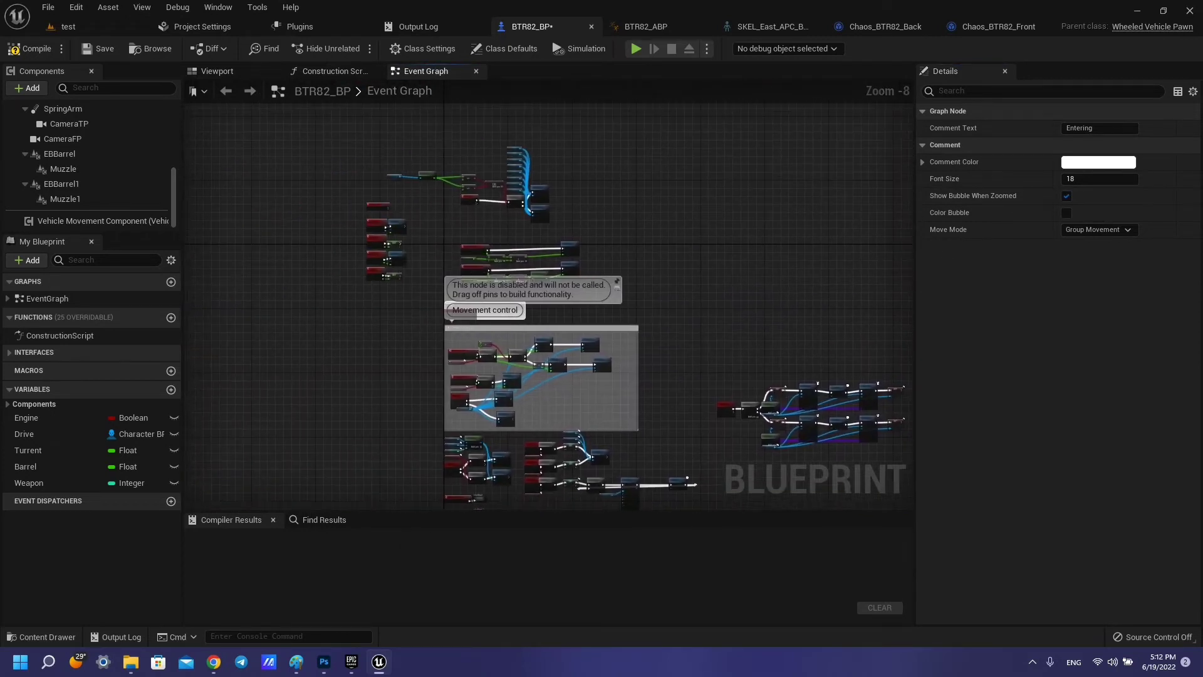
{"action": "scroll", "coordinate": [497, 250], "scroll_direction": "up", "scroll_amount": 2}
{"action": "left_click_drag", "start_coordinate": [486, 250], "coordinate": [779, 341]}
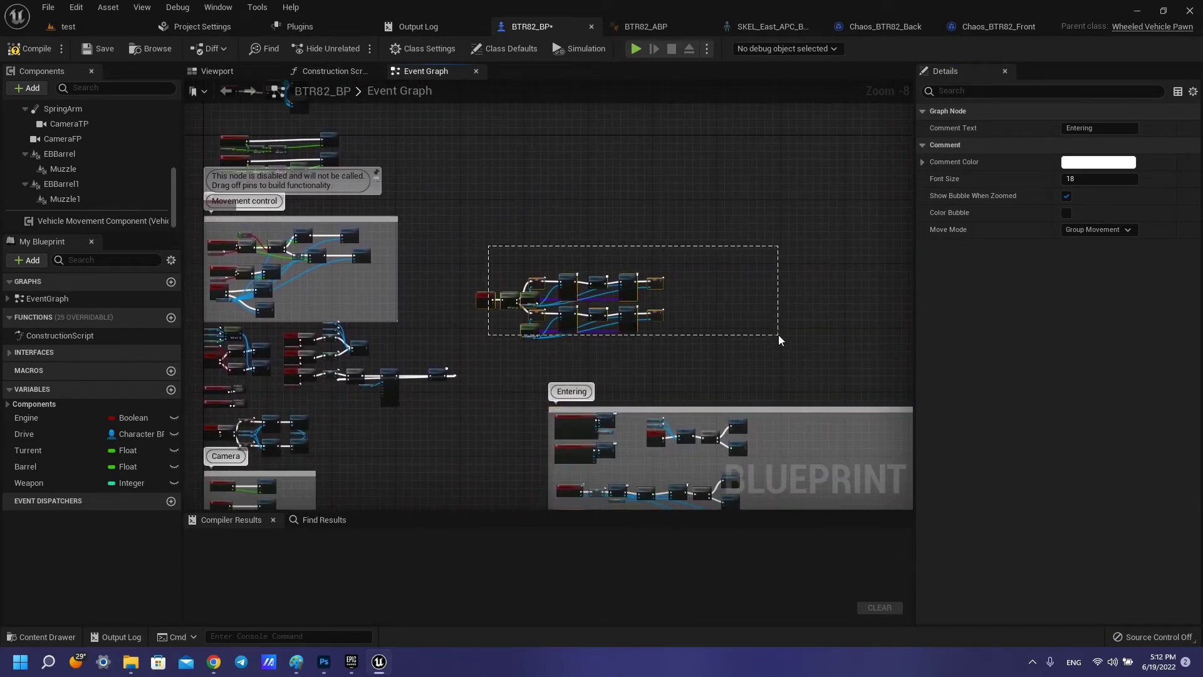
{"action": "scroll", "coordinate": [884, 488], "scroll_direction": "down", "scroll_amount": 2}
{"action": "scroll", "coordinate": [553, 349], "scroll_direction": "up", "scroll_amount": 5}
{"action": "scroll", "coordinate": [656, 403], "scroll_direction": "up", "scroll_amount": 2}
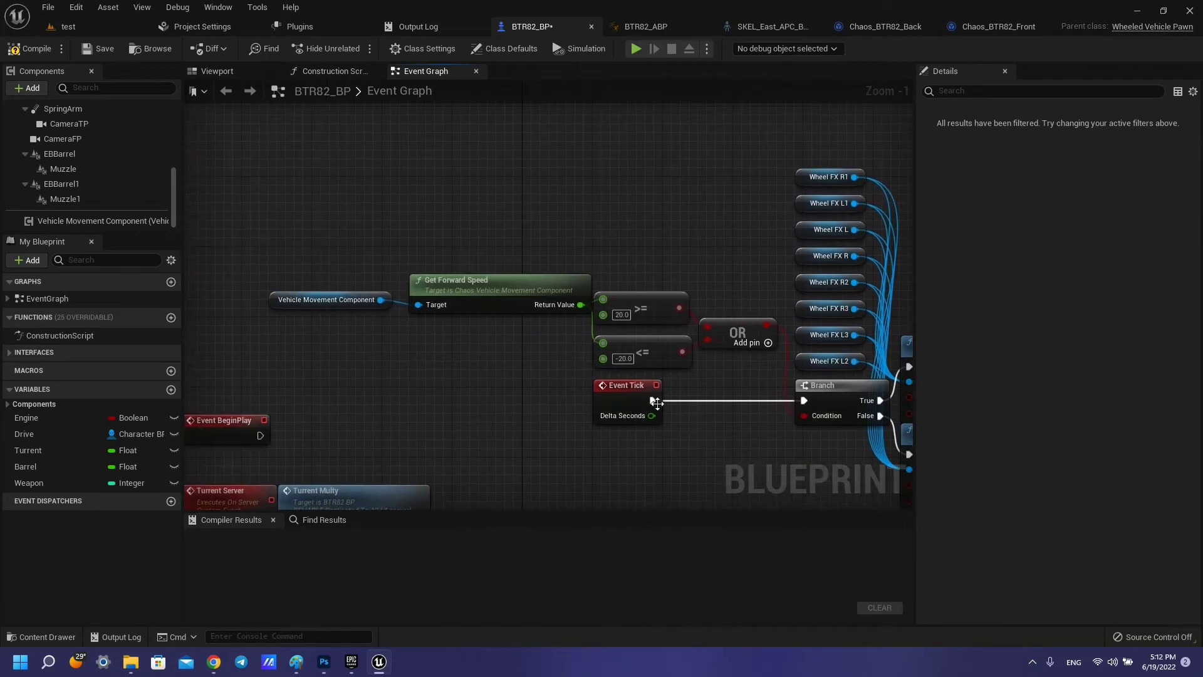
{"action": "left_click", "coordinate": [624, 401]}
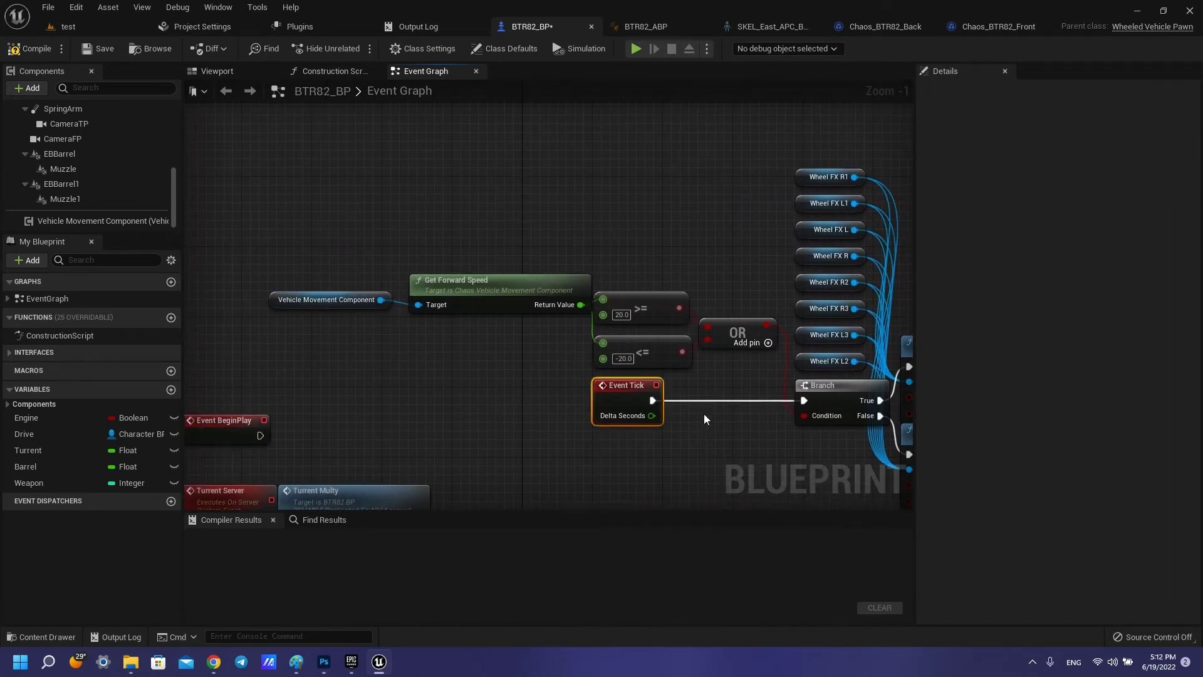
{"action": "right_click_drag", "start_coordinate": [623, 407], "coordinate": [378, 377]}
{"action": "left_click_drag", "start_coordinate": [541, 495], "coordinate": [816, 173]}
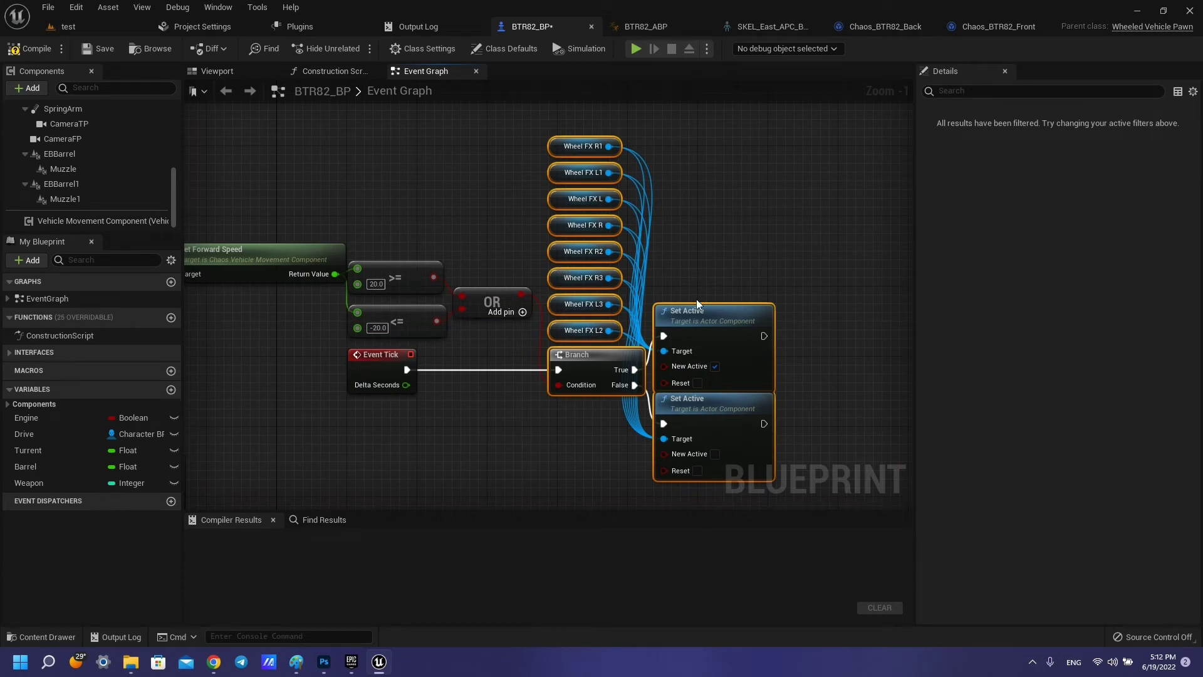
{"action": "right_click_drag", "start_coordinate": [301, 193], "coordinate": [505, 195]}
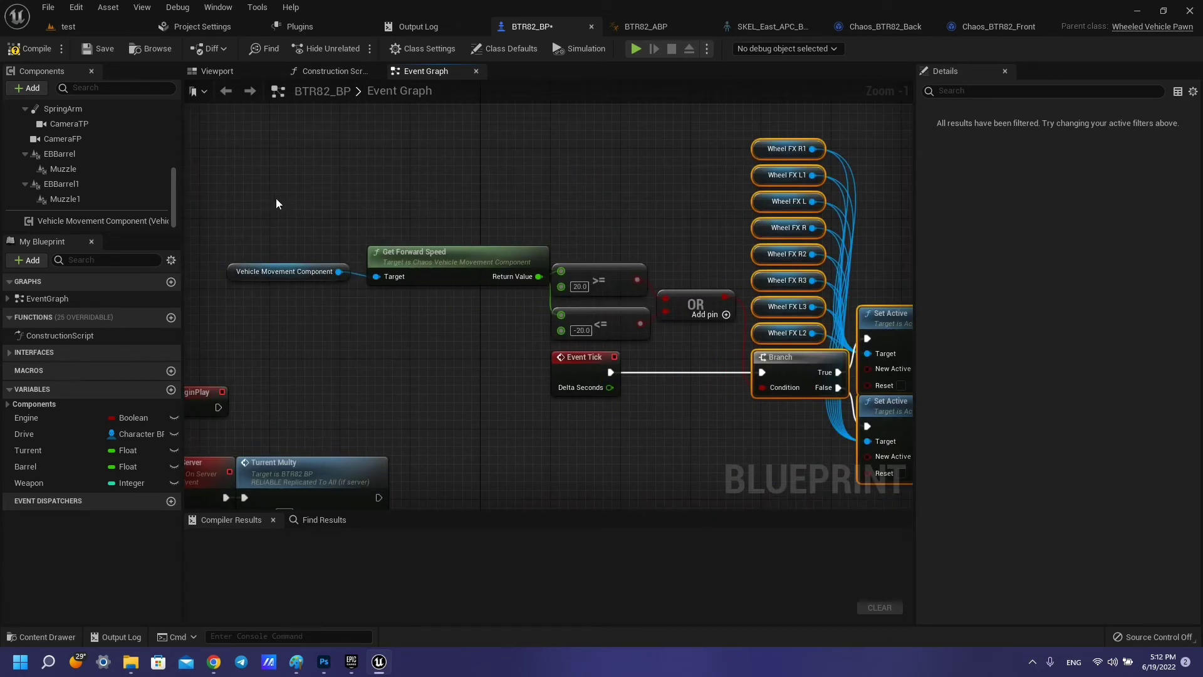
{"action": "mouse_move", "coordinate": [276, 203]}
{"action": "left_mouse_down"}
{"action": "mouse_move", "coordinate": [551, 307]}
{"action": "mouse_move", "coordinate": [718, 339]}
{"action": "left_mouse_up"}
{"action": "left_click_drag", "start_coordinate": [245, 186], "coordinate": [665, 335]}
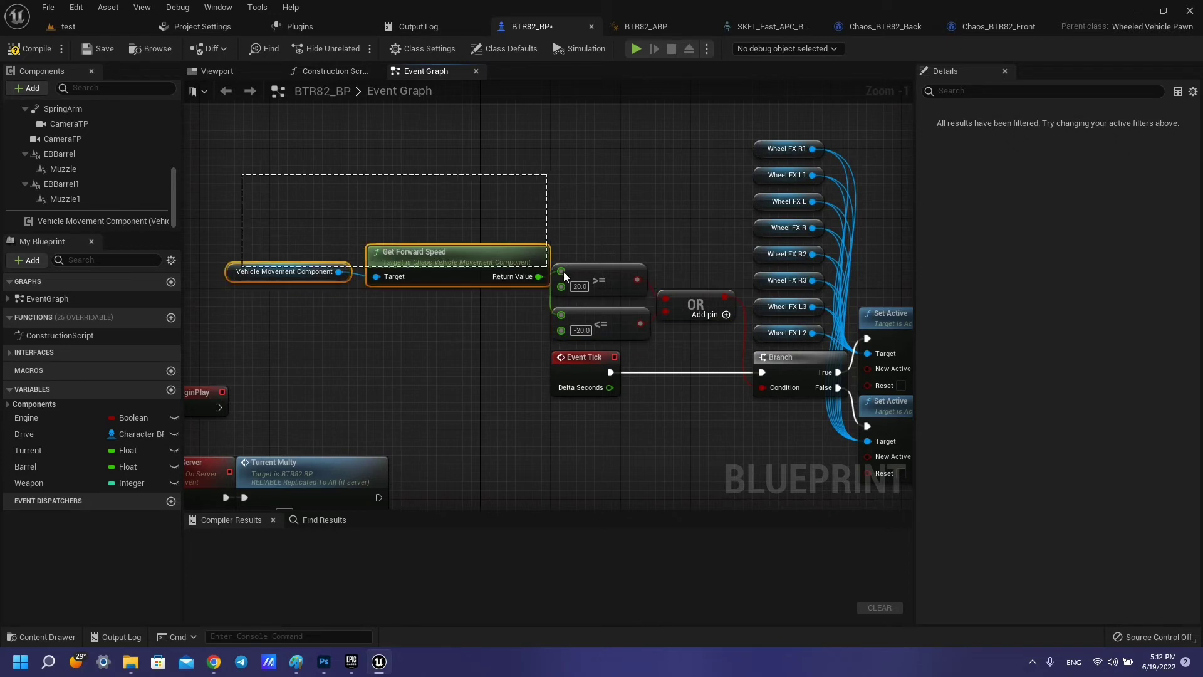
{"action": "left_click_drag", "start_coordinate": [244, 199], "coordinate": [665, 343]}
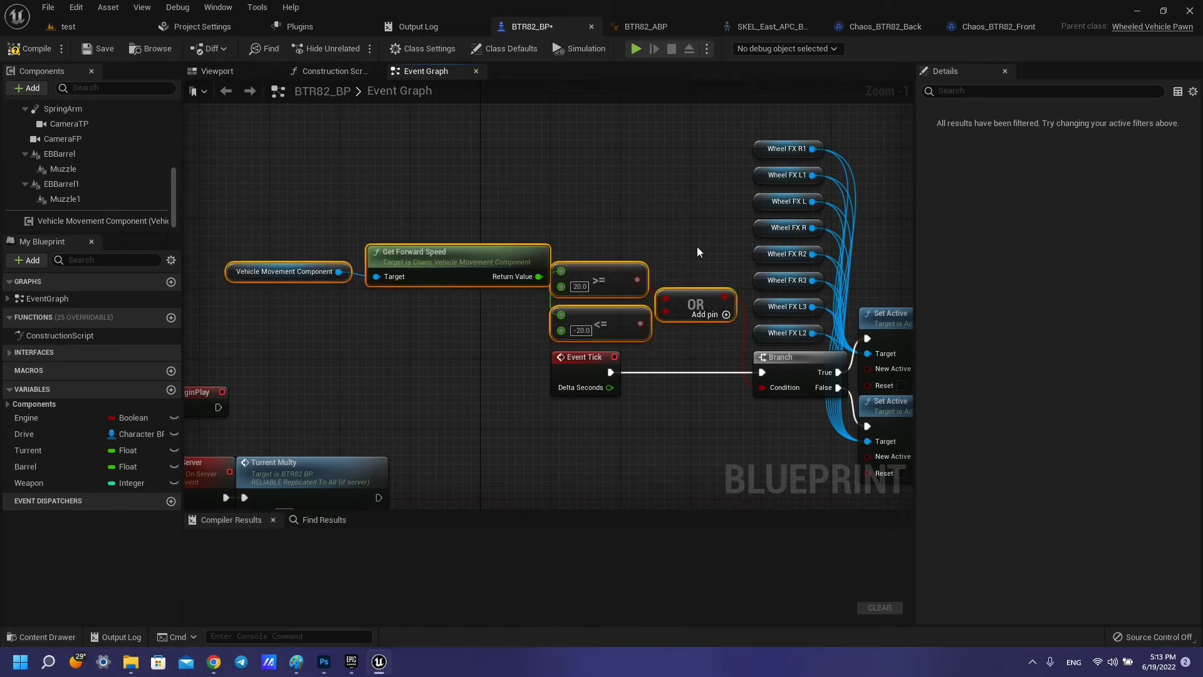
Play the desert test level, enter and drive the BTR82, then stop the session with Esc
{"action": "left_click", "coordinate": [68, 27]}
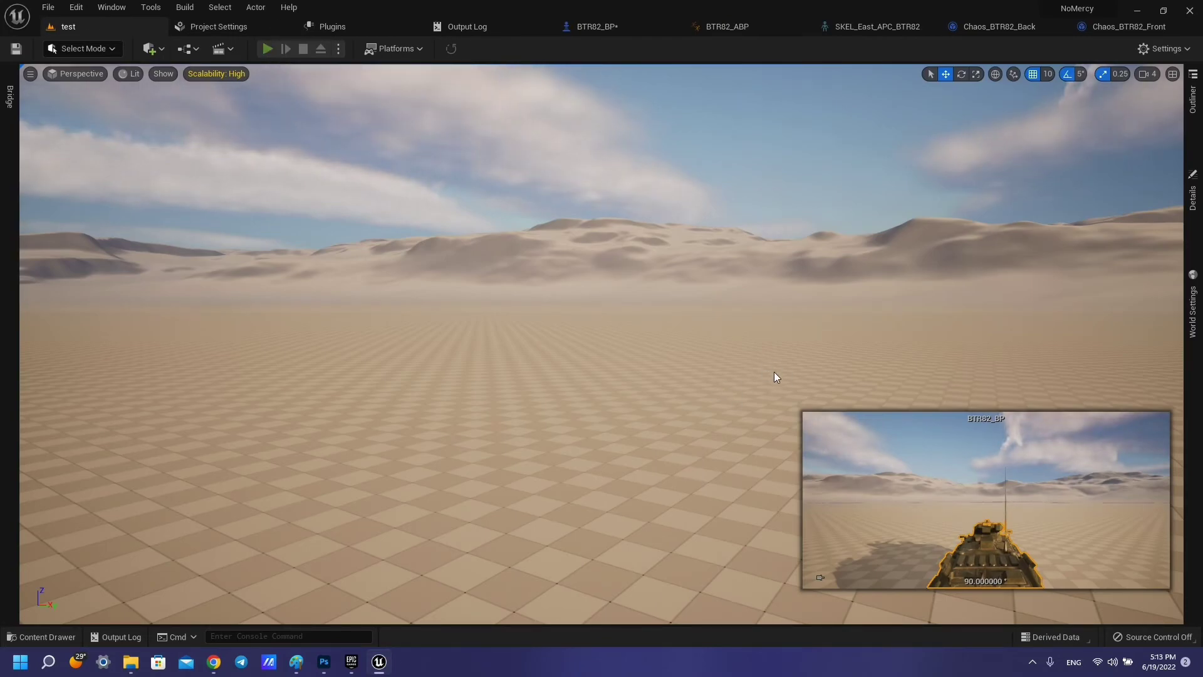
{"action": "key", "text": "alt+p"}
{"action": "key", "text": "w"}
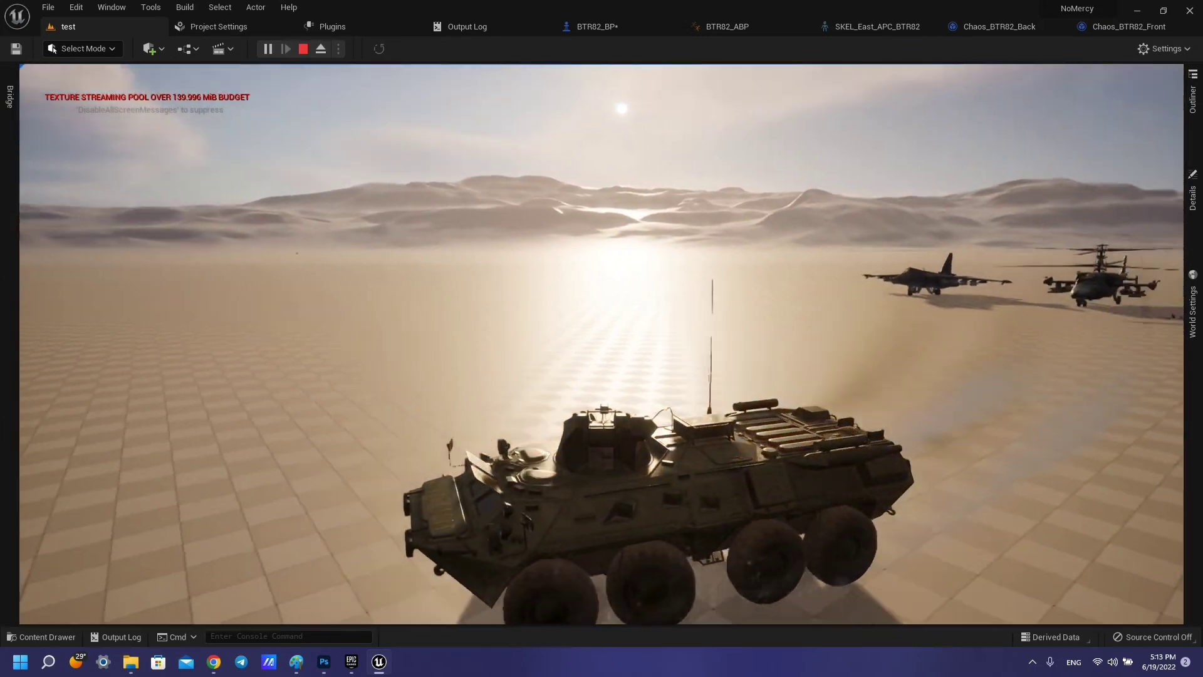
{"action": "key", "text": "Escape"}
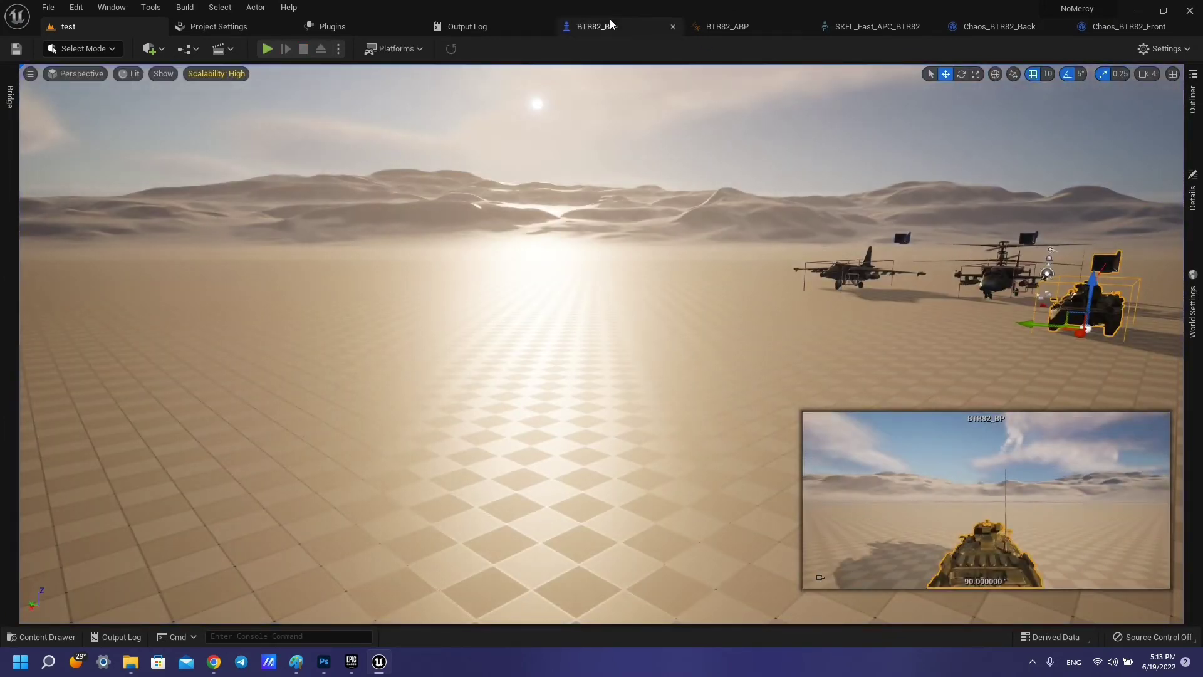
{"action": "left_click", "coordinate": [610, 19]}
{"action": "right_click_drag", "start_coordinate": [395, 284], "coordinate": [603, 374]}
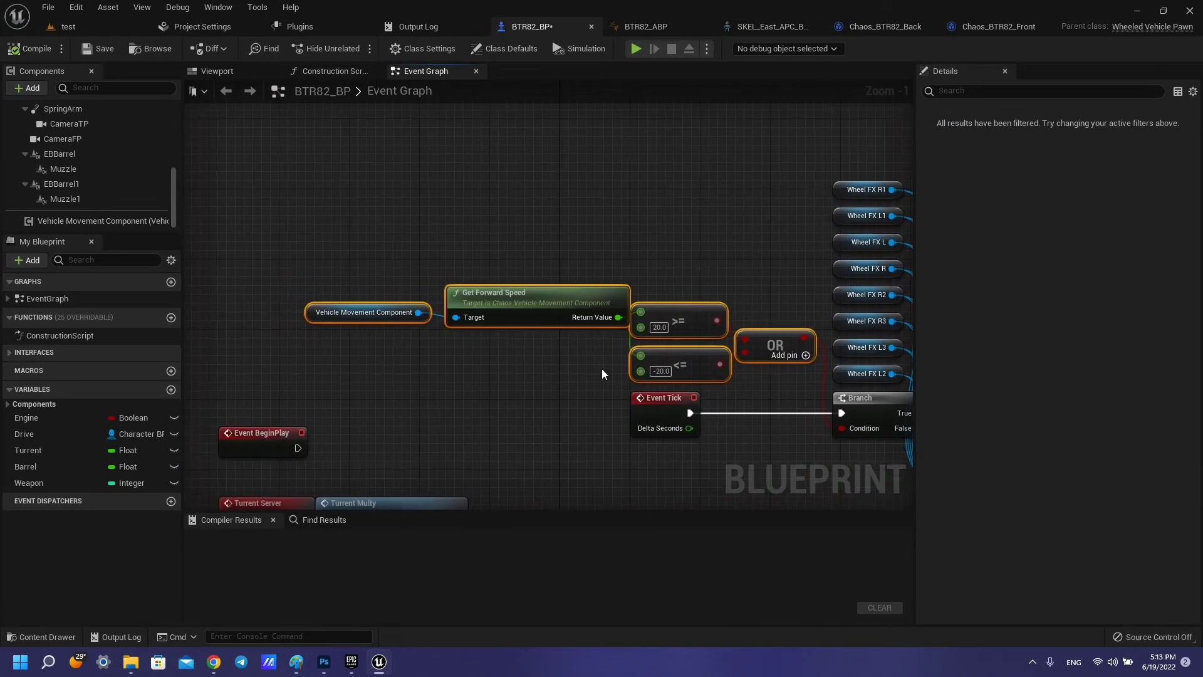
{"action": "left_click_drag", "start_coordinate": [299, 272], "coordinate": [377, 362]}
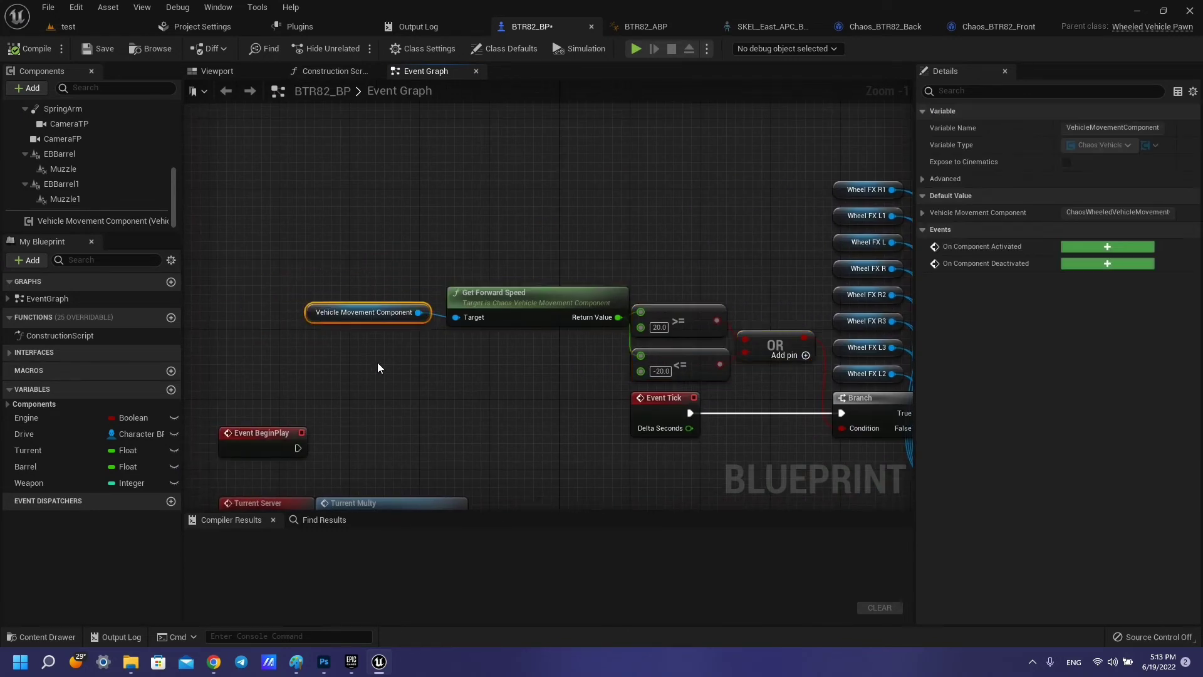
{"action": "left_click", "coordinate": [508, 294]}
{"action": "right_click_drag", "start_coordinate": [629, 262], "coordinate": [454, 249]}
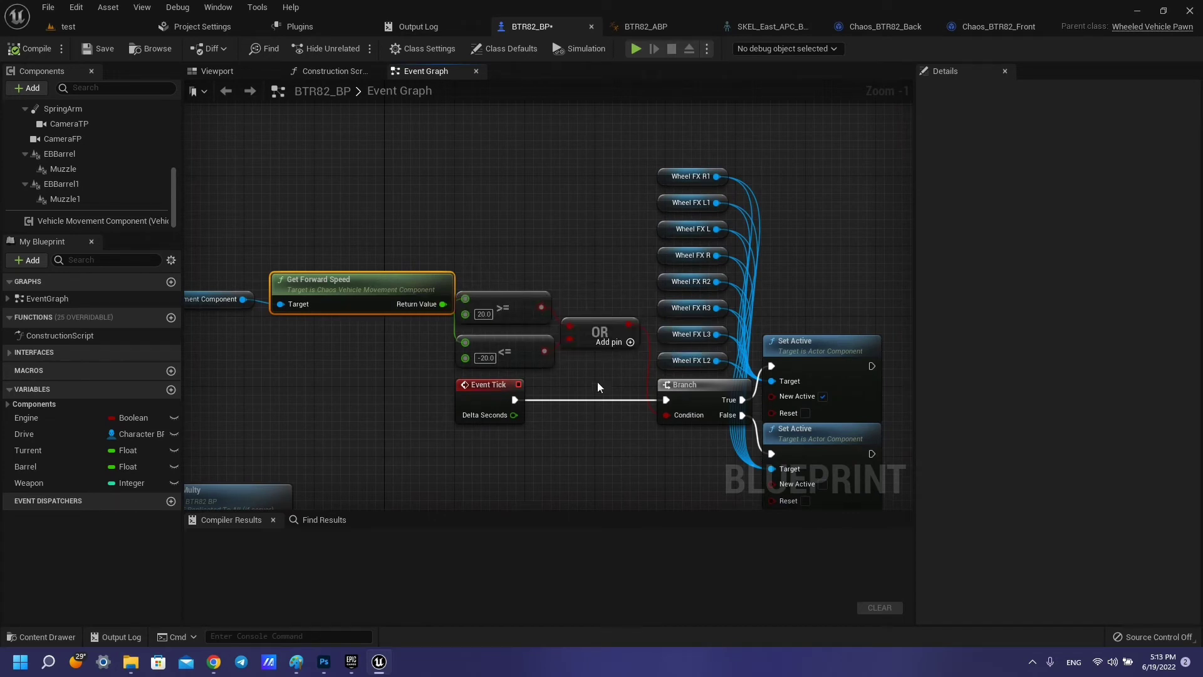
{"action": "right_click_drag", "start_coordinate": [616, 316], "coordinate": [402, 364]}
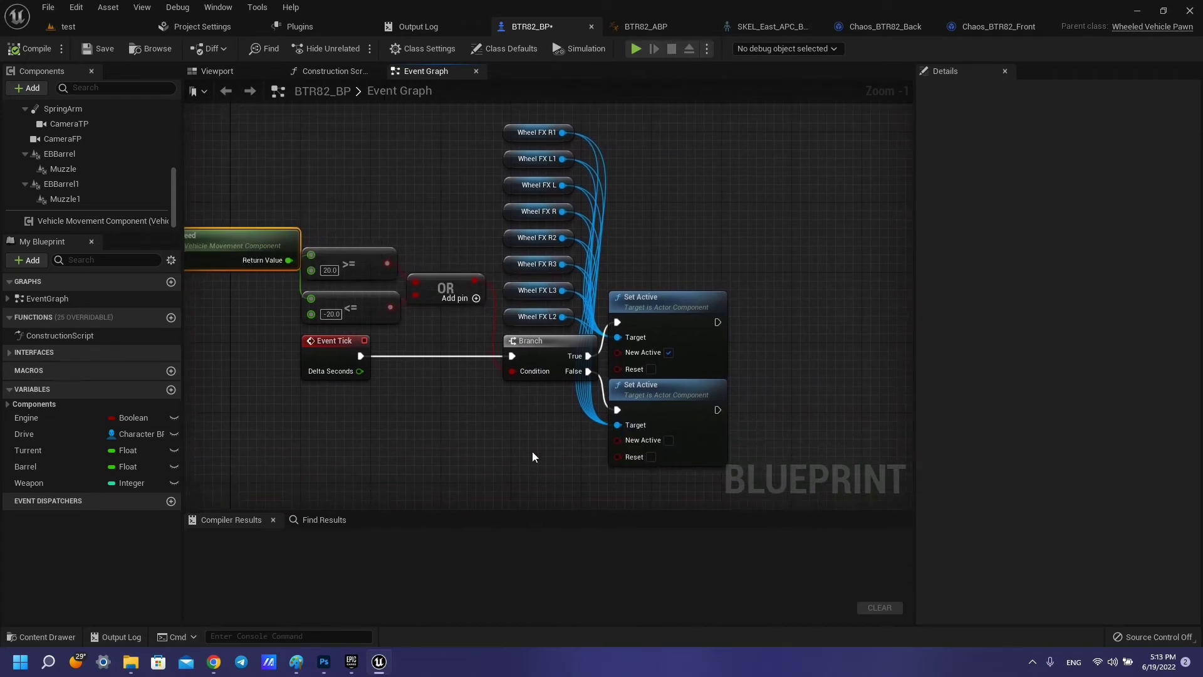
{"action": "right_click_drag", "start_coordinate": [532, 430], "coordinate": [462, 428]}
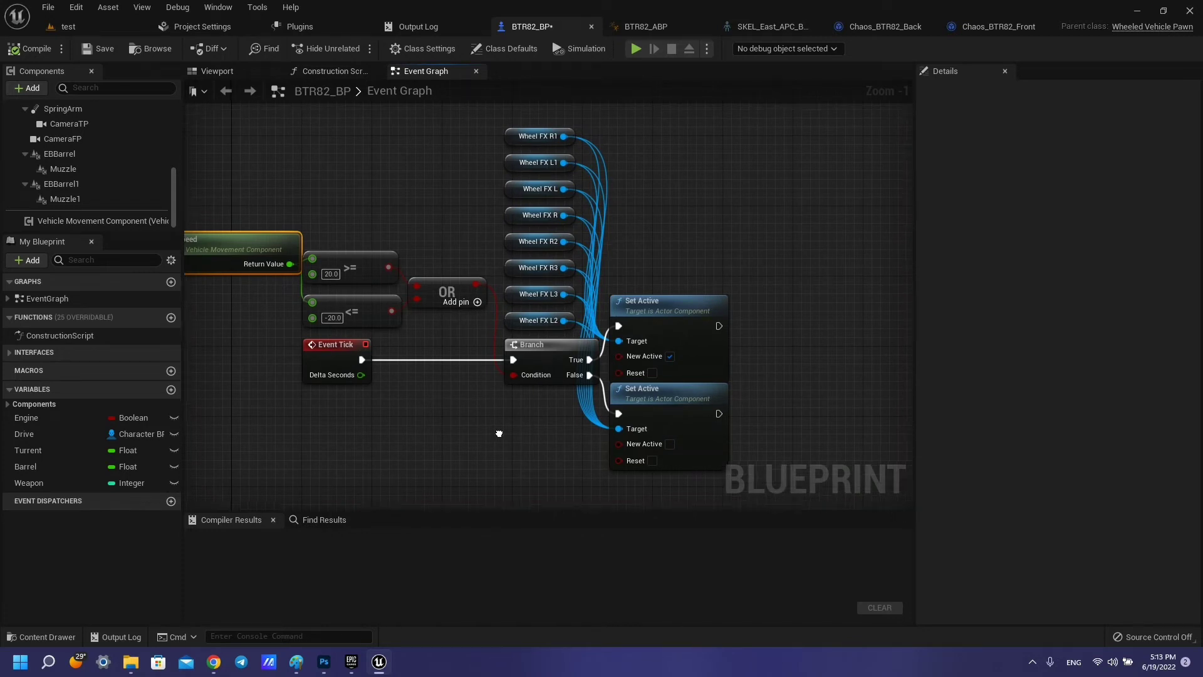
{"action": "left_click_drag", "start_coordinate": [279, 187], "coordinate": [390, 326]}
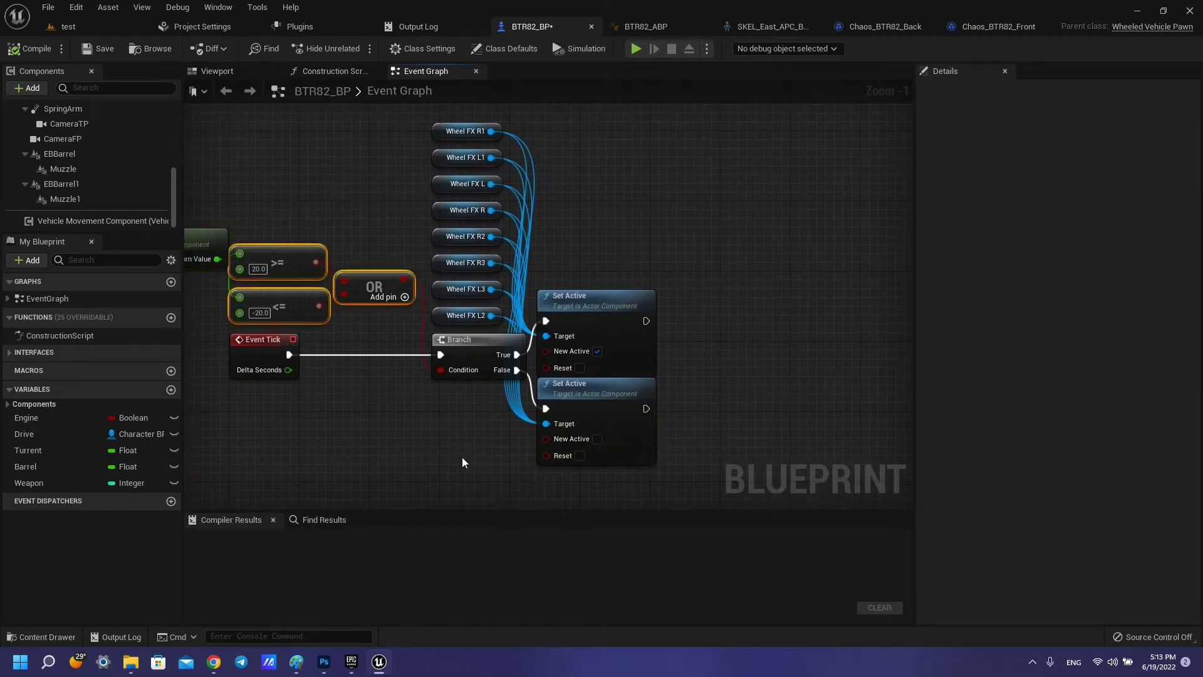
{"action": "left_click", "coordinate": [495, 343]}
{"action": "right_click_drag", "start_coordinate": [488, 289], "coordinate": [475, 377]}
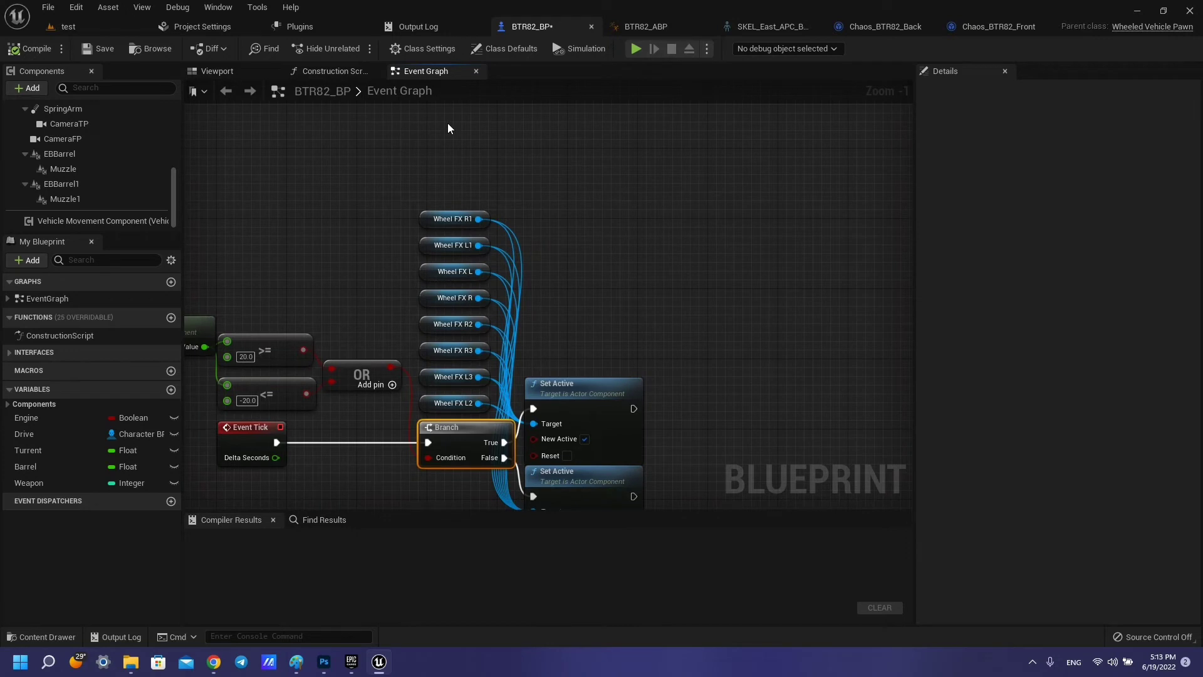
{"action": "left_click_drag", "start_coordinate": [418, 195], "coordinate": [492, 415]}
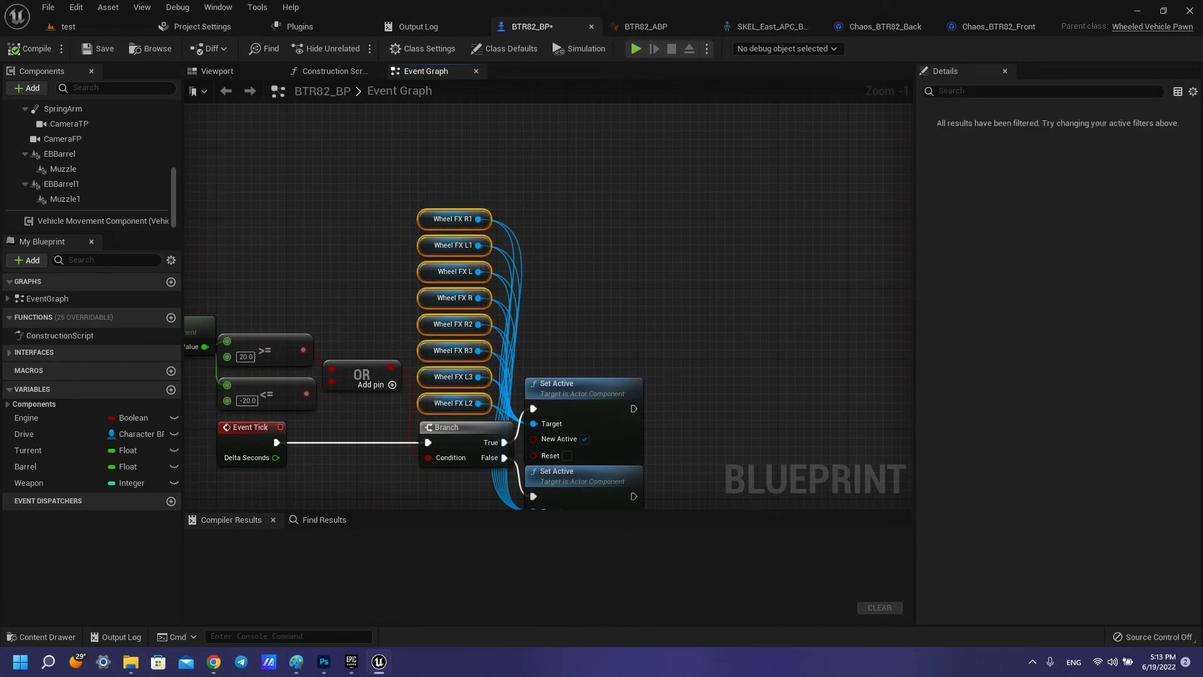
{"action": "right_click_drag", "start_coordinate": [492, 414], "coordinate": [478, 321]}
{"action": "left_click_drag", "start_coordinate": [555, 203], "coordinate": [666, 449]}
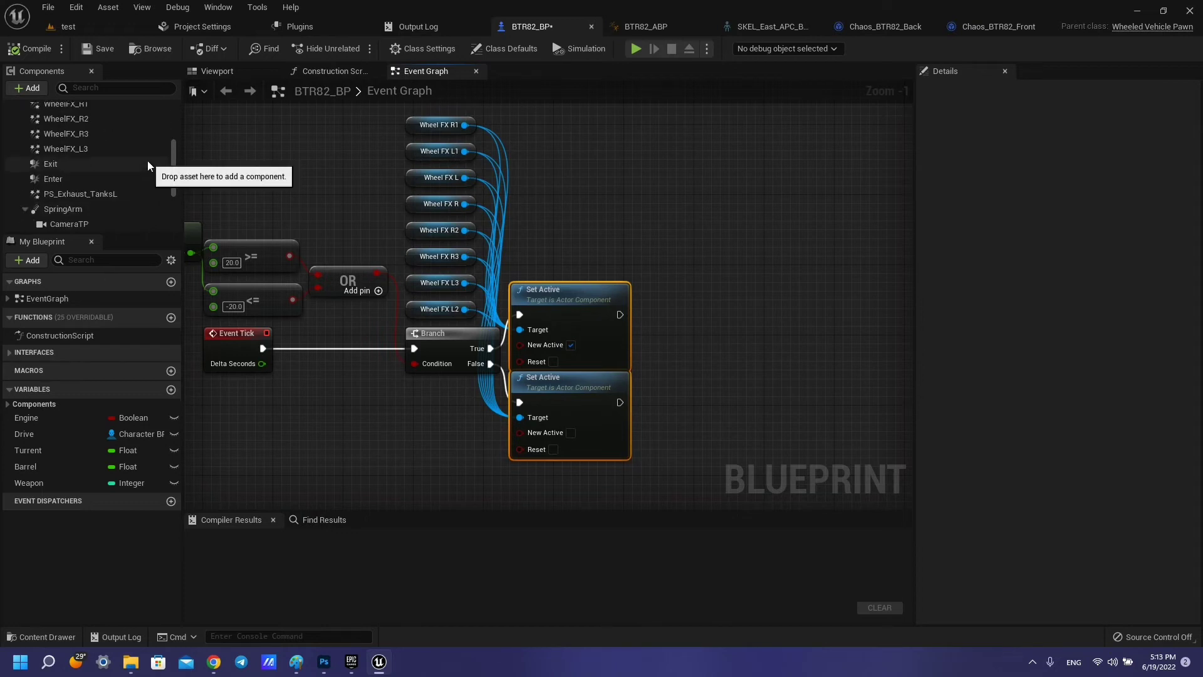
{"action": "scroll", "coordinate": [145, 152], "scroll_direction": "up", "scroll_amount": 5}
{"action": "left_click", "coordinate": [111, 129]}
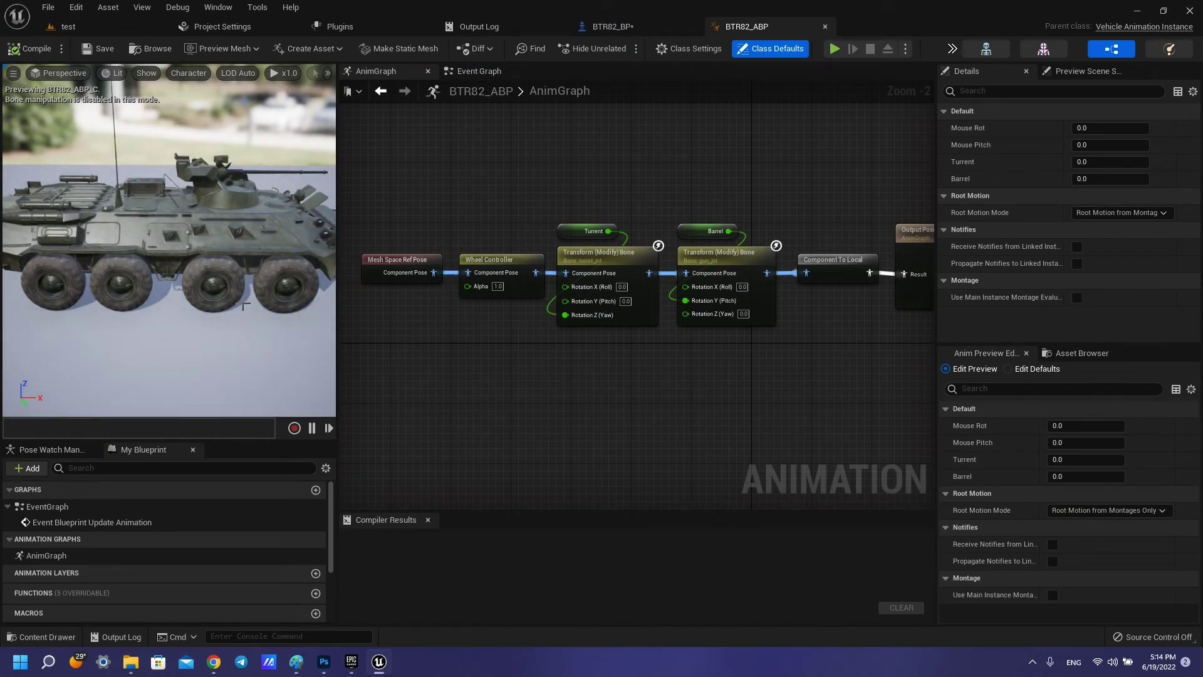
Review BTR82_ABP Class Settings' parent class list, leaving the parent class unchanged
{"action": "right_click_drag", "start_coordinate": [501, 385], "coordinate": [545, 411]}
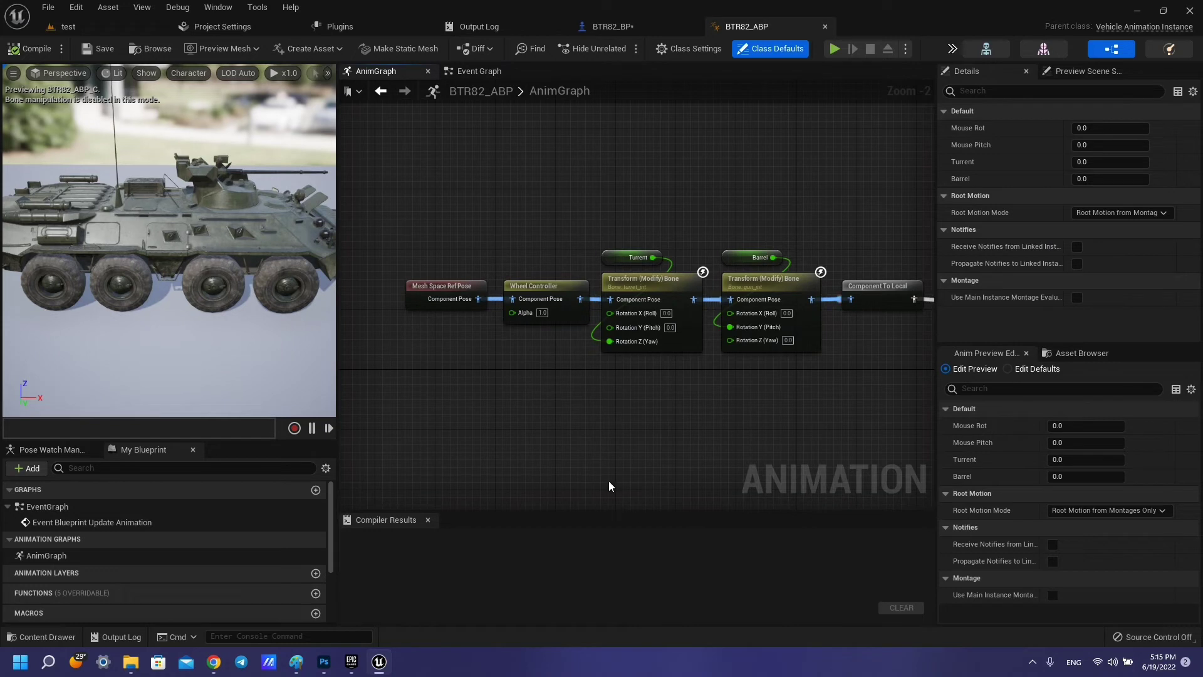
{"action": "left_click", "coordinate": [712, 45]}
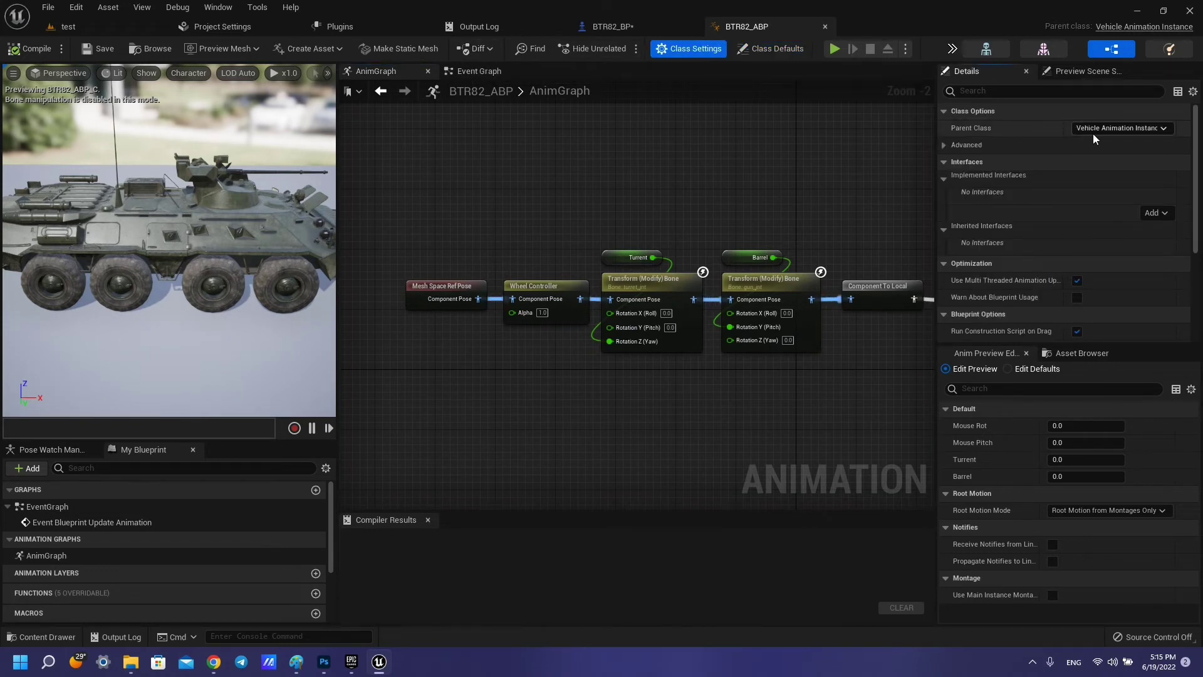
{"action": "left_click", "coordinate": [1121, 131]}
{"action": "scroll", "coordinate": [1086, 363], "scroll_direction": "down", "scroll_amount": 2}
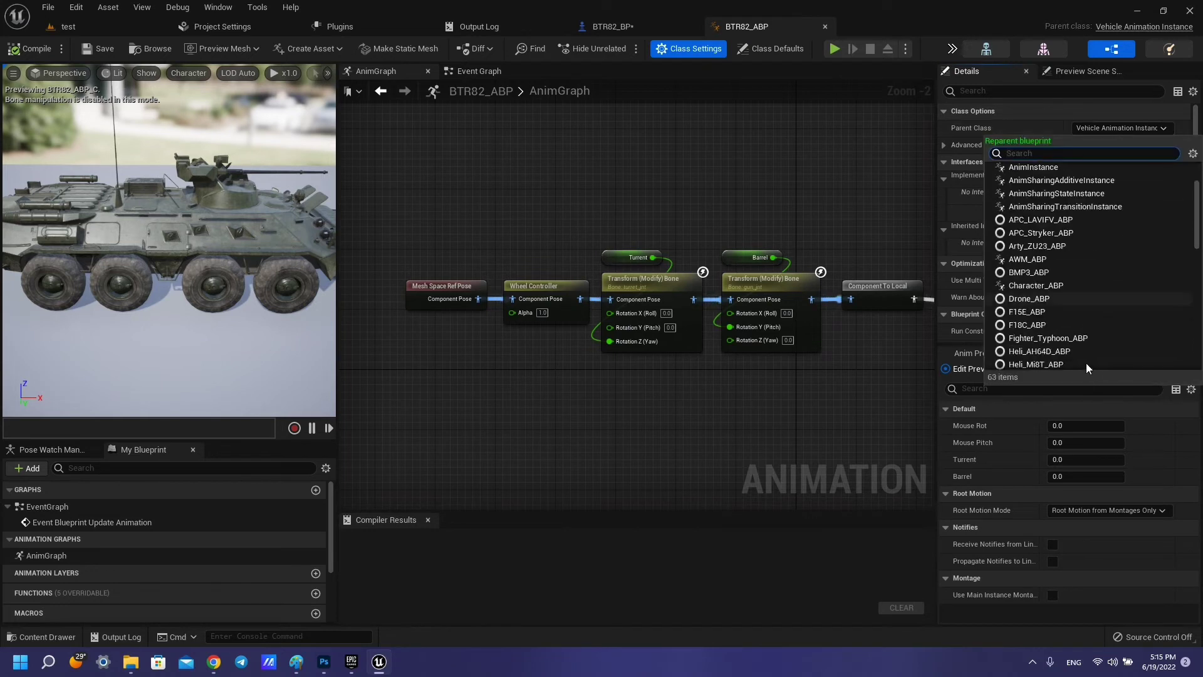
{"action": "scroll", "coordinate": [1086, 363], "scroll_direction": "down", "scroll_amount": 3}
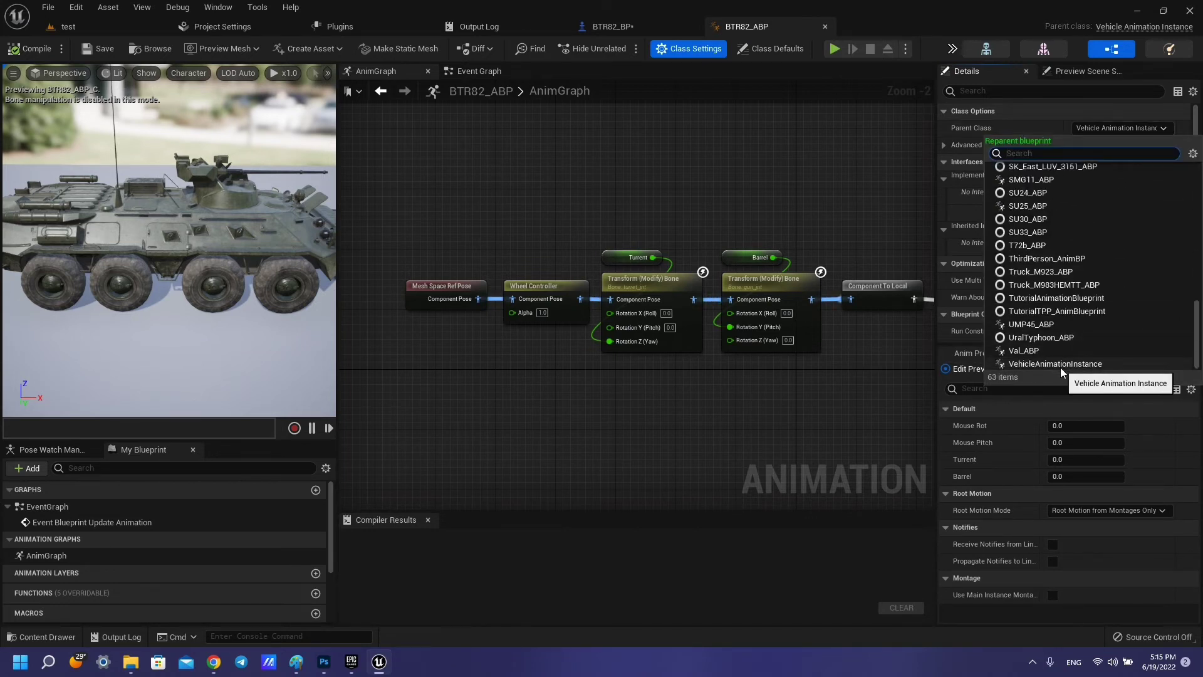
{"action": "mouse_move", "coordinate": [712, 401]}
{"action": "right_mouse_down"}
{"action": "mouse_move", "coordinate": [634, 388]}
{"action": "mouse_move", "coordinate": [698, 412]}
{"action": "right_mouse_up"}
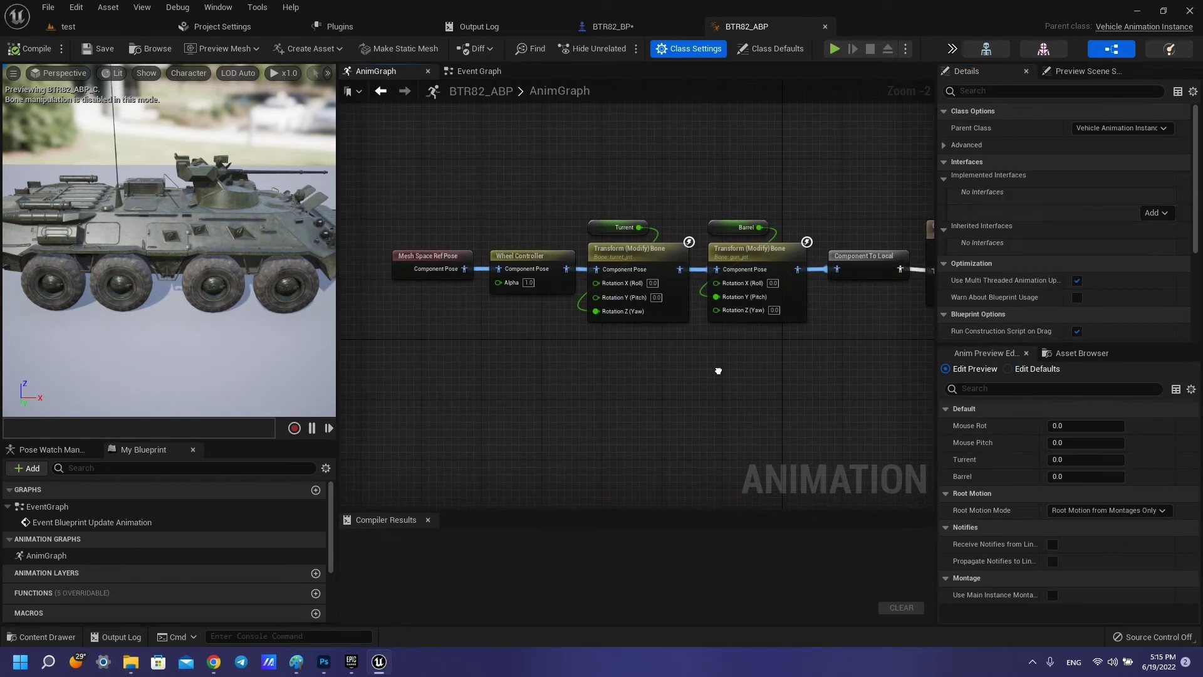
Inspect the AnimGraph's Wheel Controller and turret/barrel bone transform nodes, then open the Event Graph
{"action": "left_click_drag", "start_coordinate": [518, 179], "coordinate": [547, 349]}
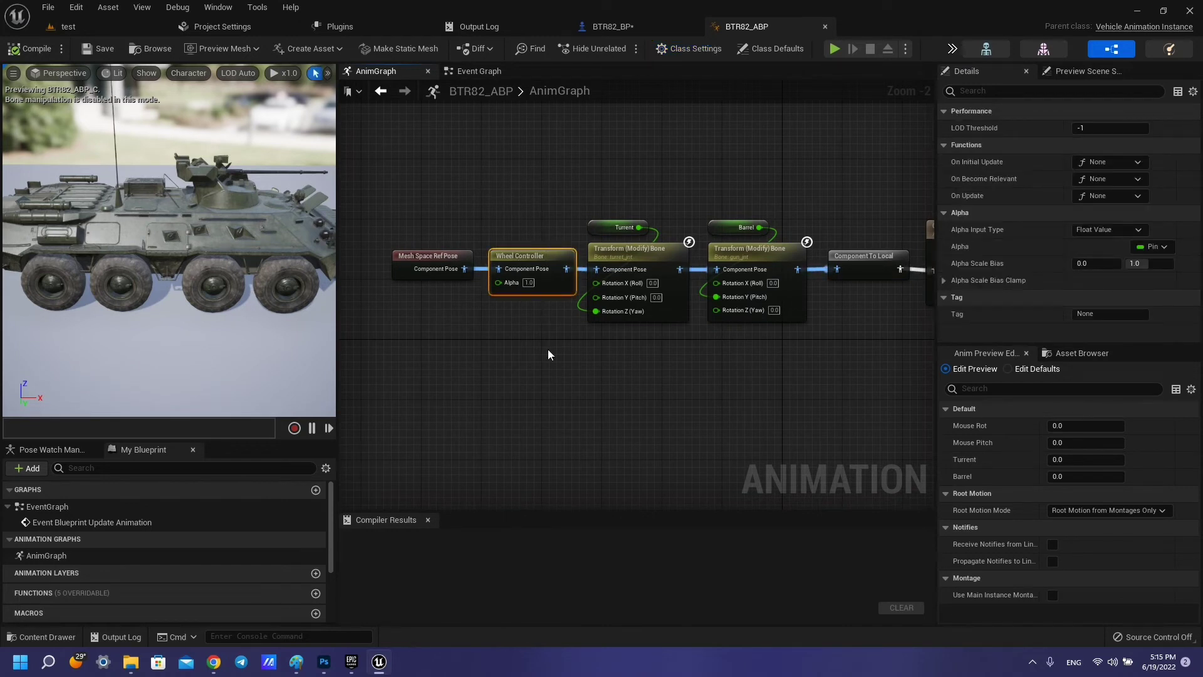
{"action": "right_click_drag", "start_coordinate": [654, 408], "coordinate": [608, 439]}
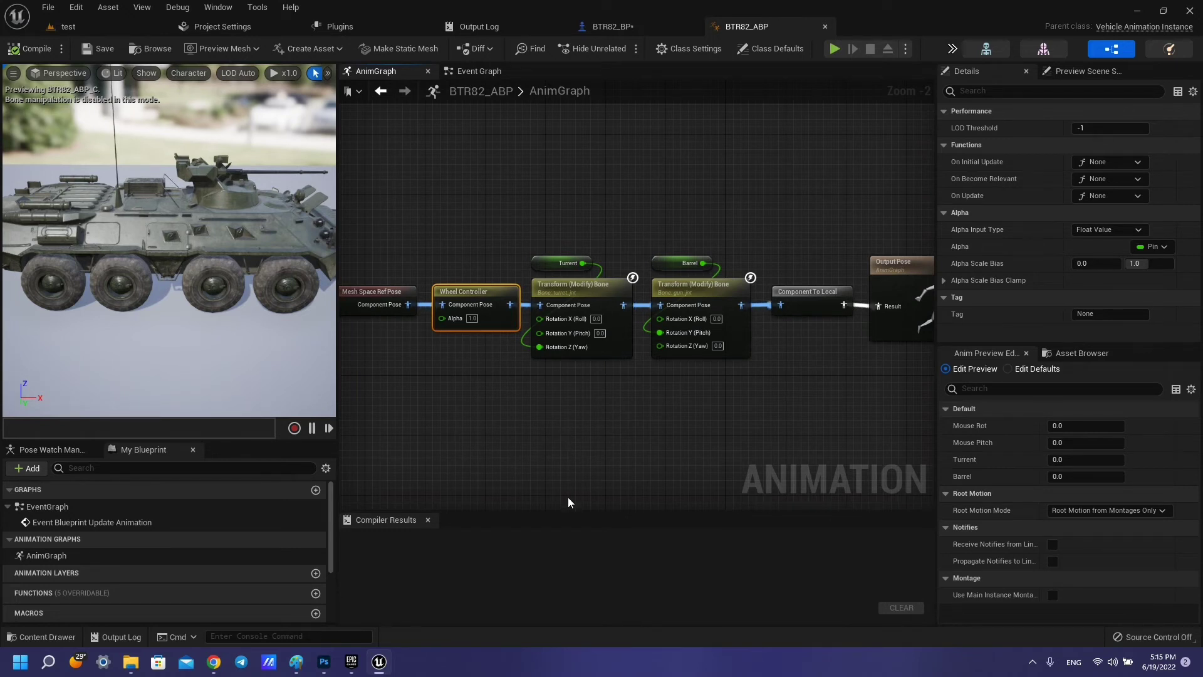
{"action": "left_click_drag", "start_coordinate": [568, 498], "coordinate": [607, 238]}
{"action": "left_click_drag", "start_coordinate": [682, 426], "coordinate": [675, 161]}
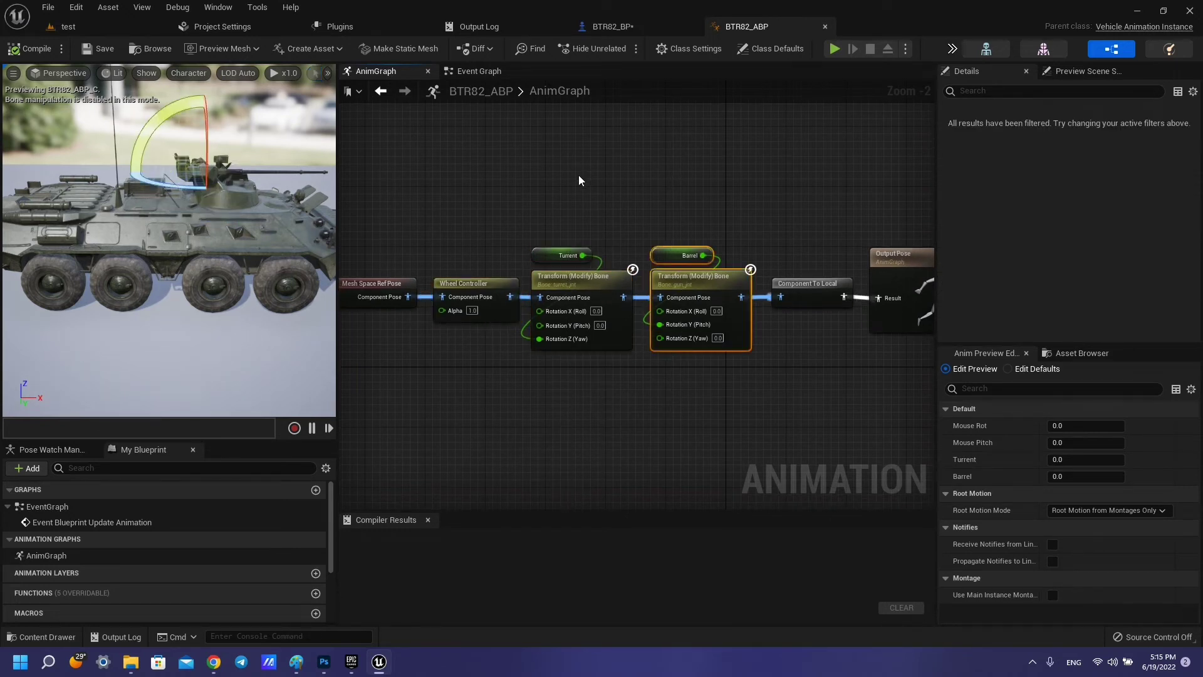
{"action": "left_click_drag", "start_coordinate": [578, 175], "coordinate": [598, 367]}
{"action": "left_click_drag", "start_coordinate": [660, 424], "coordinate": [727, 142]}
{"action": "left_click", "coordinate": [493, 72]}
Inspect the Cast To BTR82_BP node and the vehicle's Turrent getter feeding FInterp To
{"action": "scroll", "coordinate": [757, 281], "scroll_direction": "up", "scroll_amount": 2}
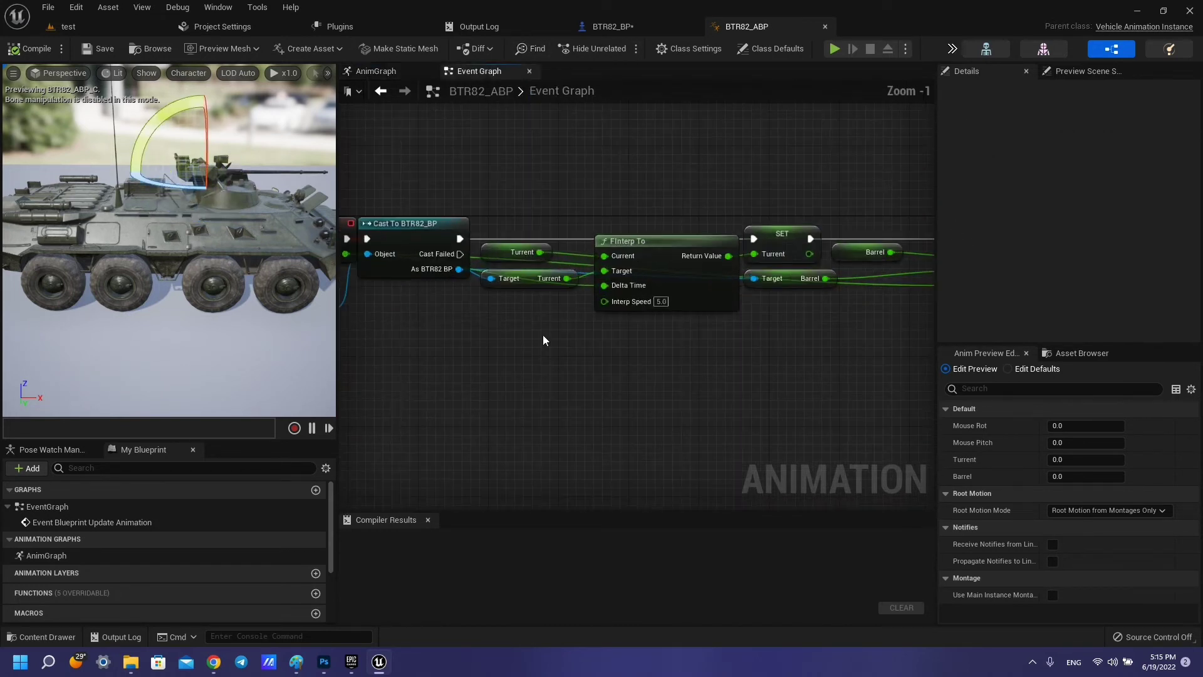
{"action": "scroll", "coordinate": [543, 335], "scroll_direction": "up", "scroll_amount": 1}
{"action": "right_click_drag", "start_coordinate": [682, 316], "coordinate": [481, 287]}
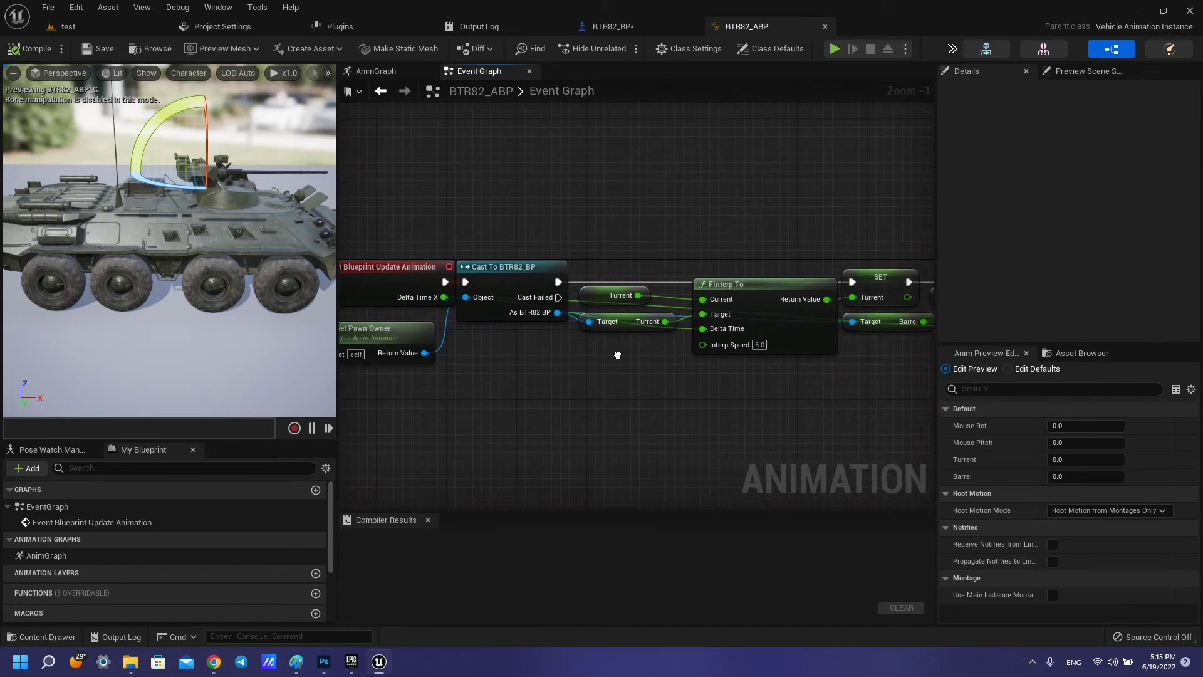
{"action": "left_click", "coordinate": [540, 300]}
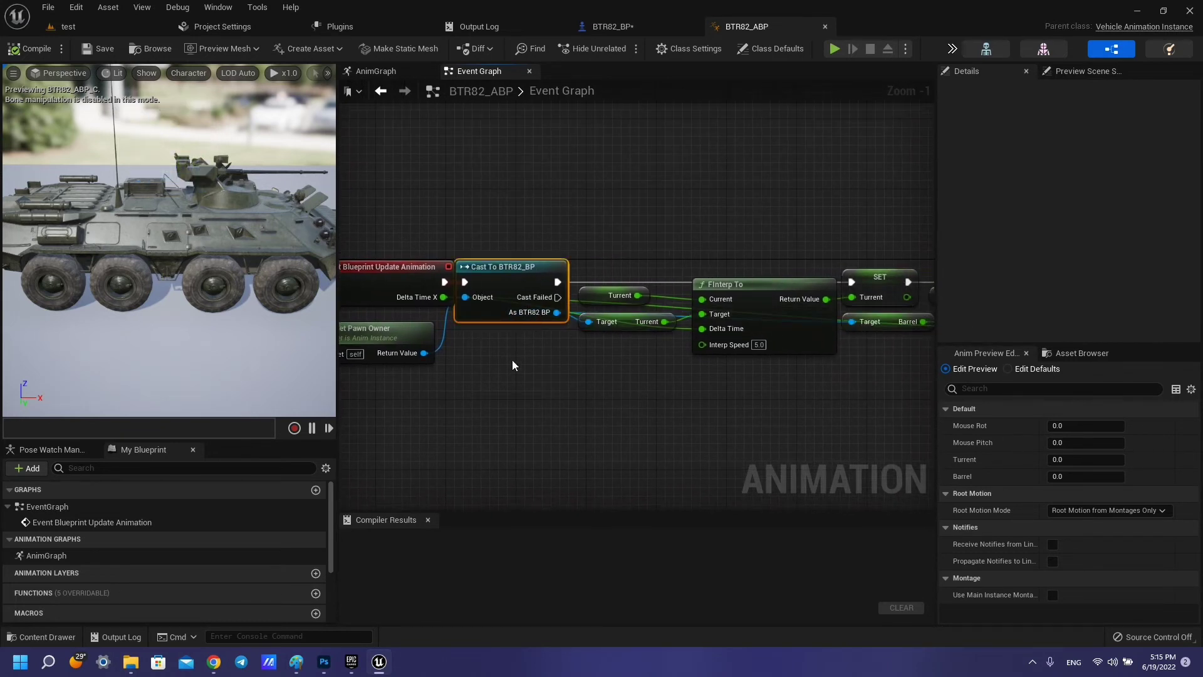
{"action": "mouse_move", "coordinate": [509, 363]}
{"action": "right_mouse_down"}
{"action": "mouse_move", "coordinate": [624, 371]}
{"action": "mouse_move", "coordinate": [497, 350]}
{"action": "right_mouse_up"}
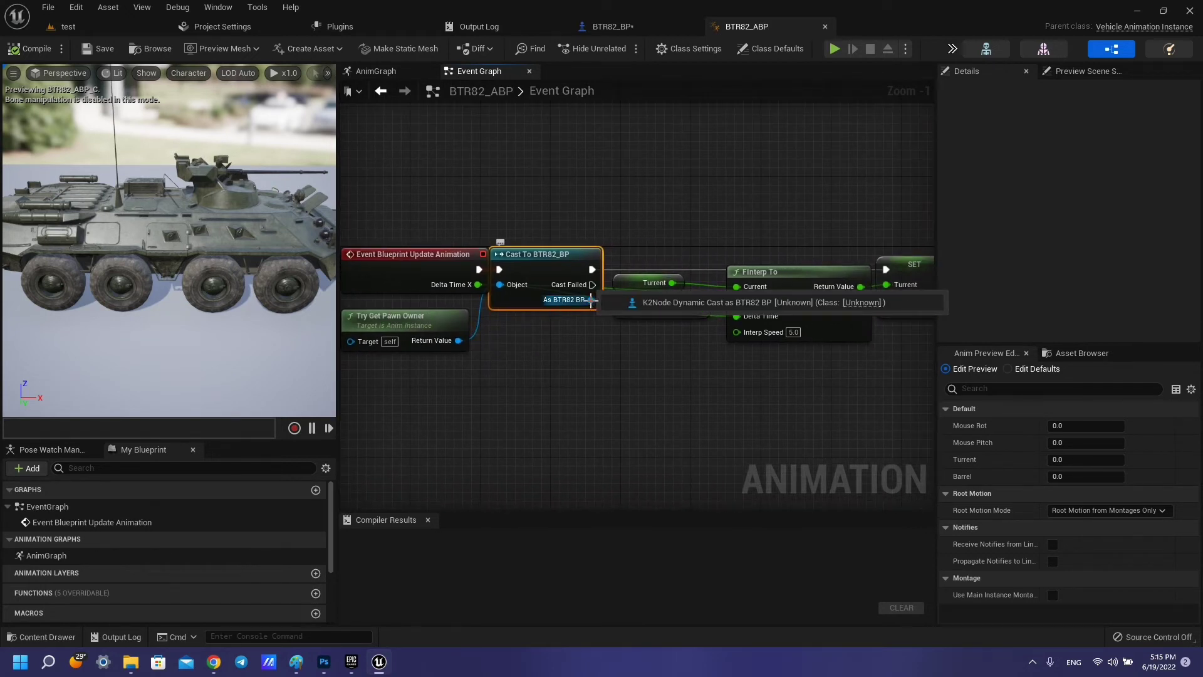
{"action": "right_click_drag", "start_coordinate": [610, 383], "coordinate": [543, 391]}
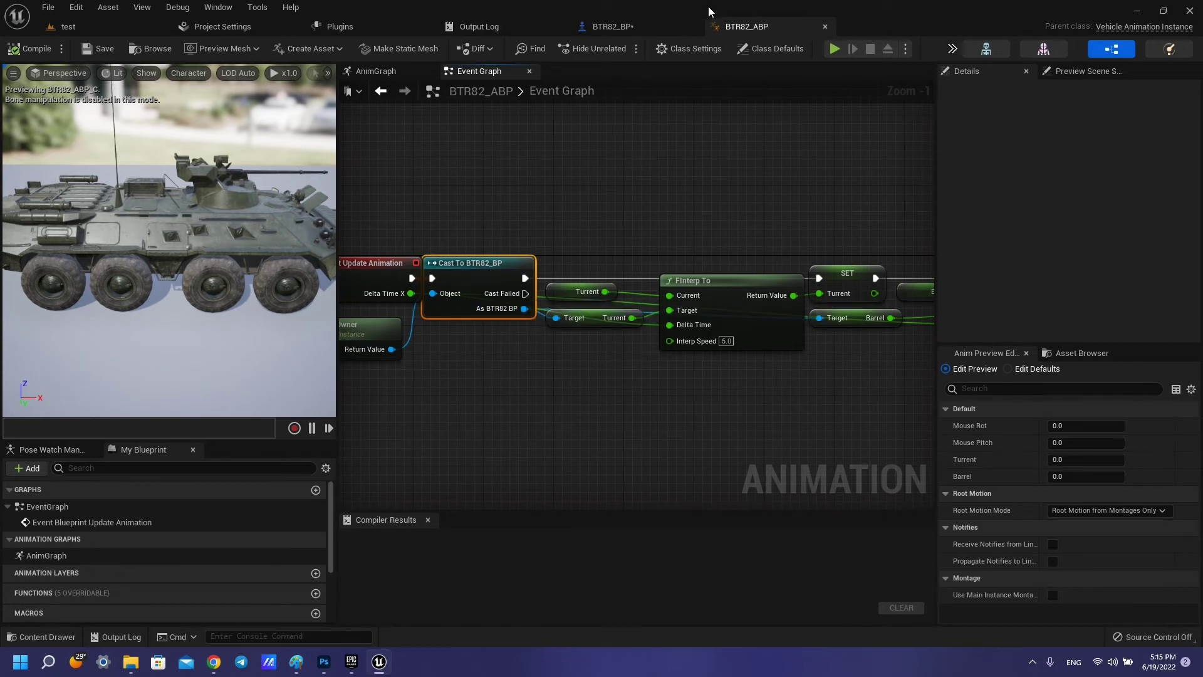
{"action": "left_click", "coordinate": [614, 26]}
{"action": "left_click", "coordinate": [775, 26]}
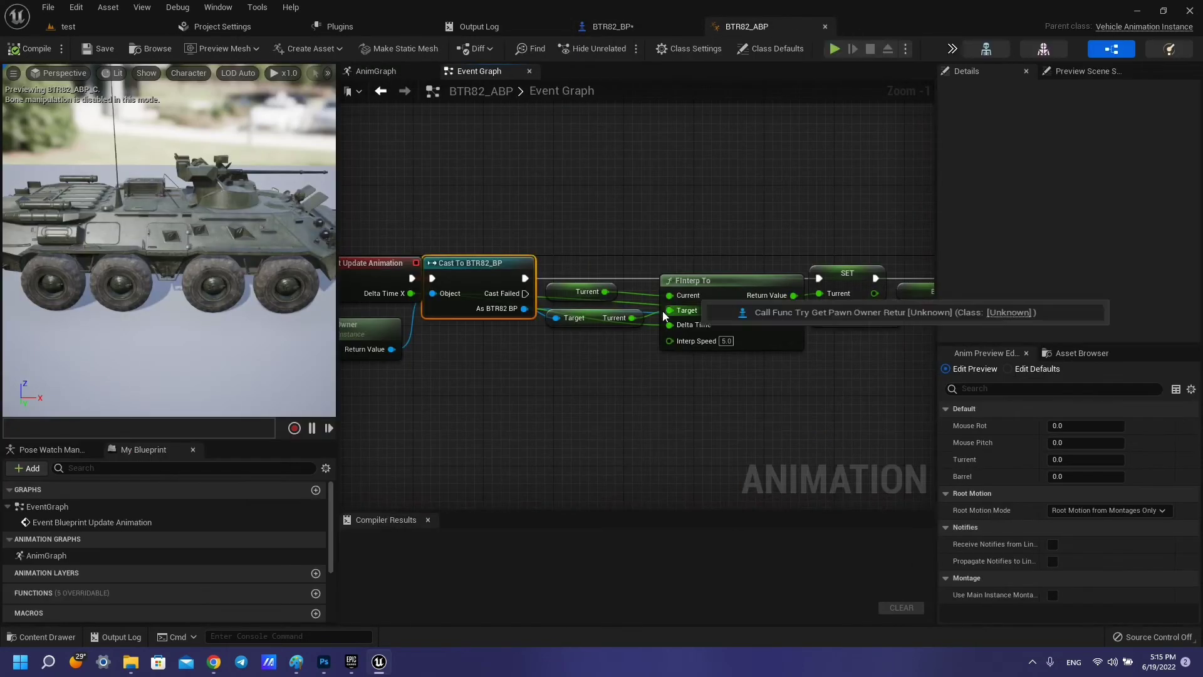
{"action": "left_click_drag", "start_coordinate": [585, 360], "coordinate": [623, 321]}
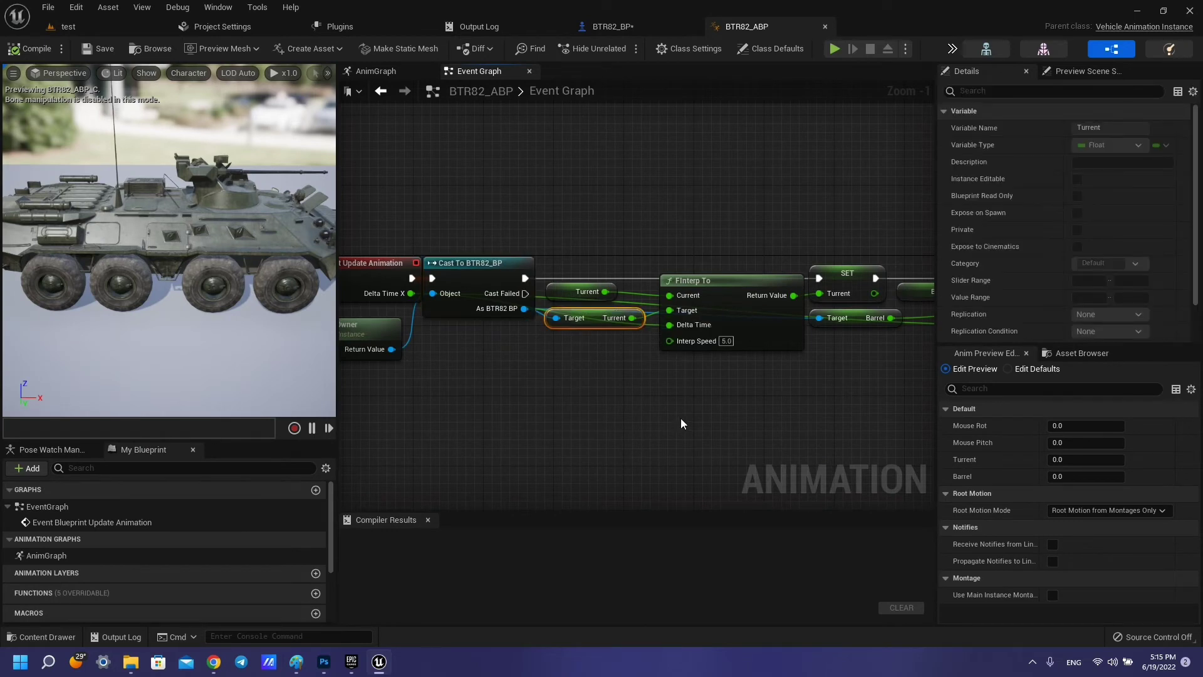
{"action": "right_click_drag", "start_coordinate": [681, 419], "coordinate": [606, 389]}
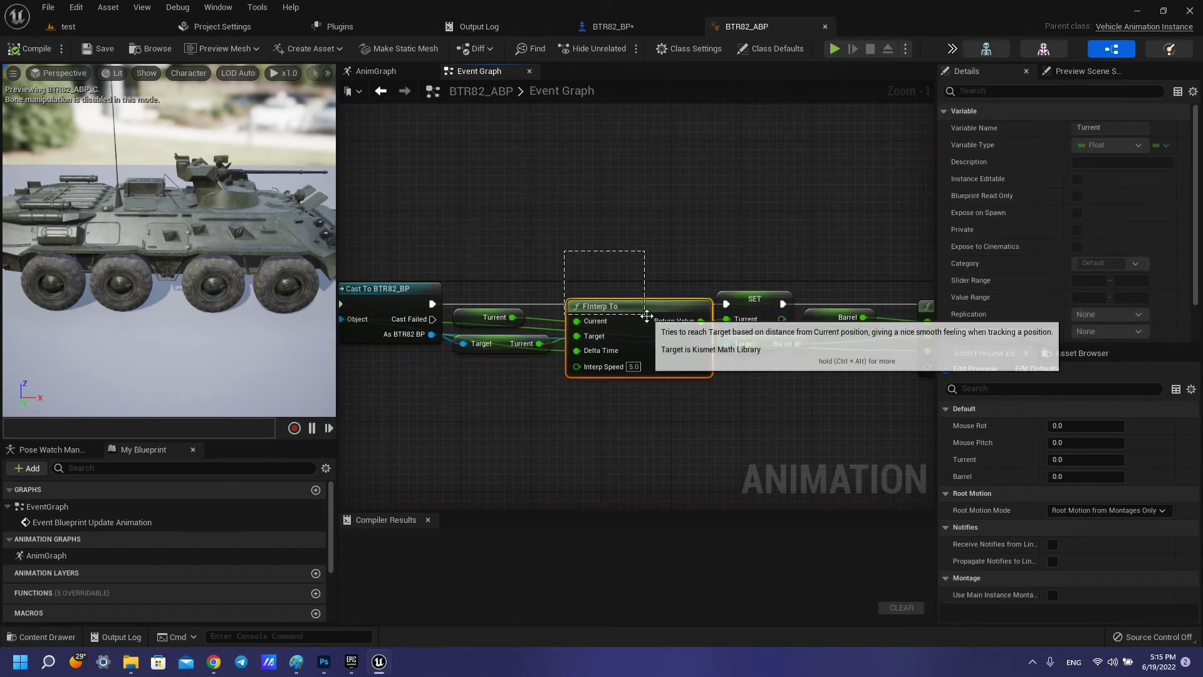
Inspect the local Turrent variable, the Turrent setter and the Barrel interpolation nodes
{"action": "left_click", "coordinate": [516, 327]}
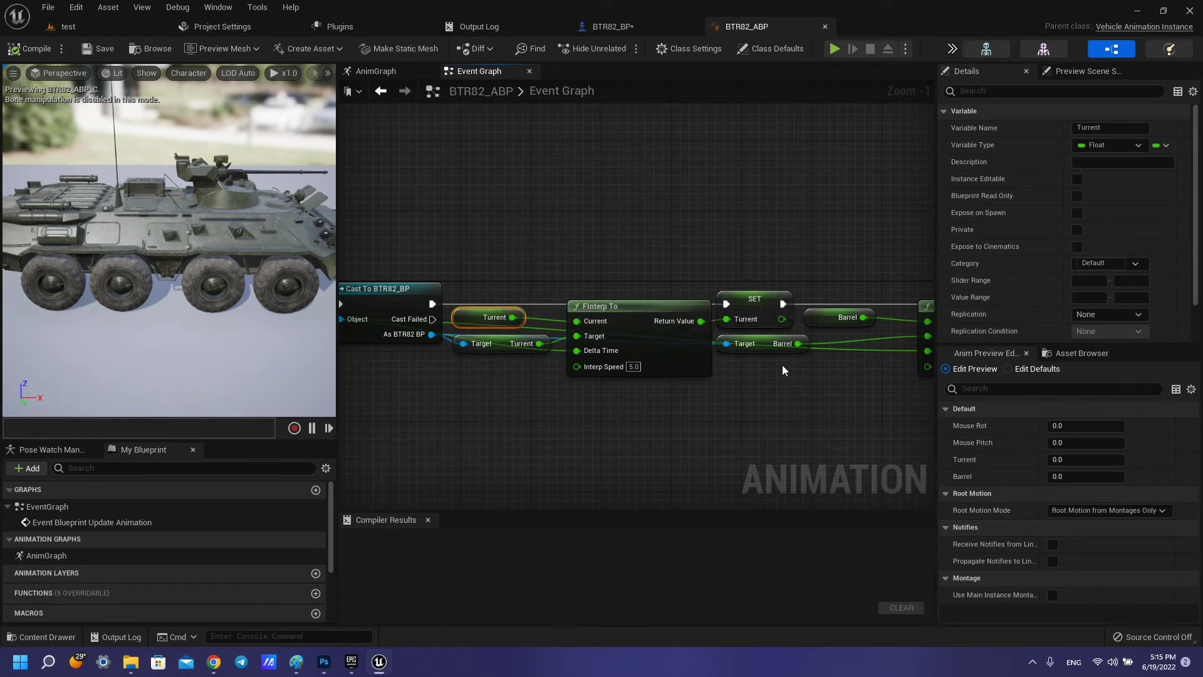
{"action": "left_click", "coordinate": [502, 343]}
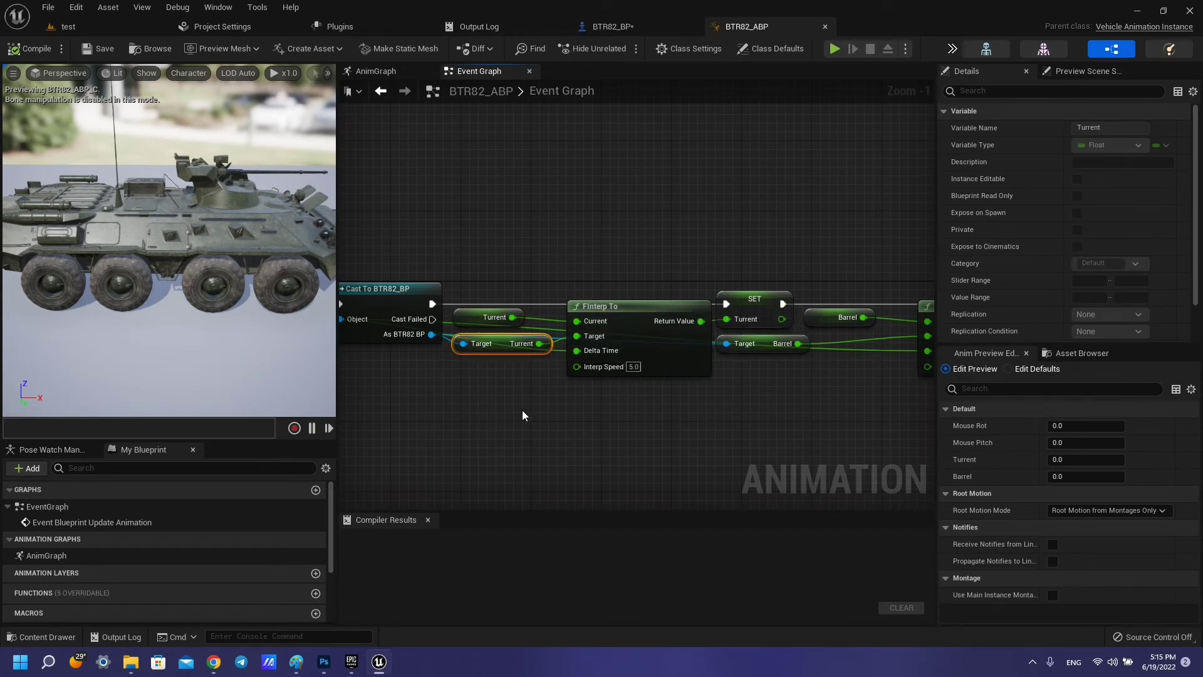
{"action": "right_click_drag", "start_coordinate": [524, 415], "coordinate": [665, 447]}
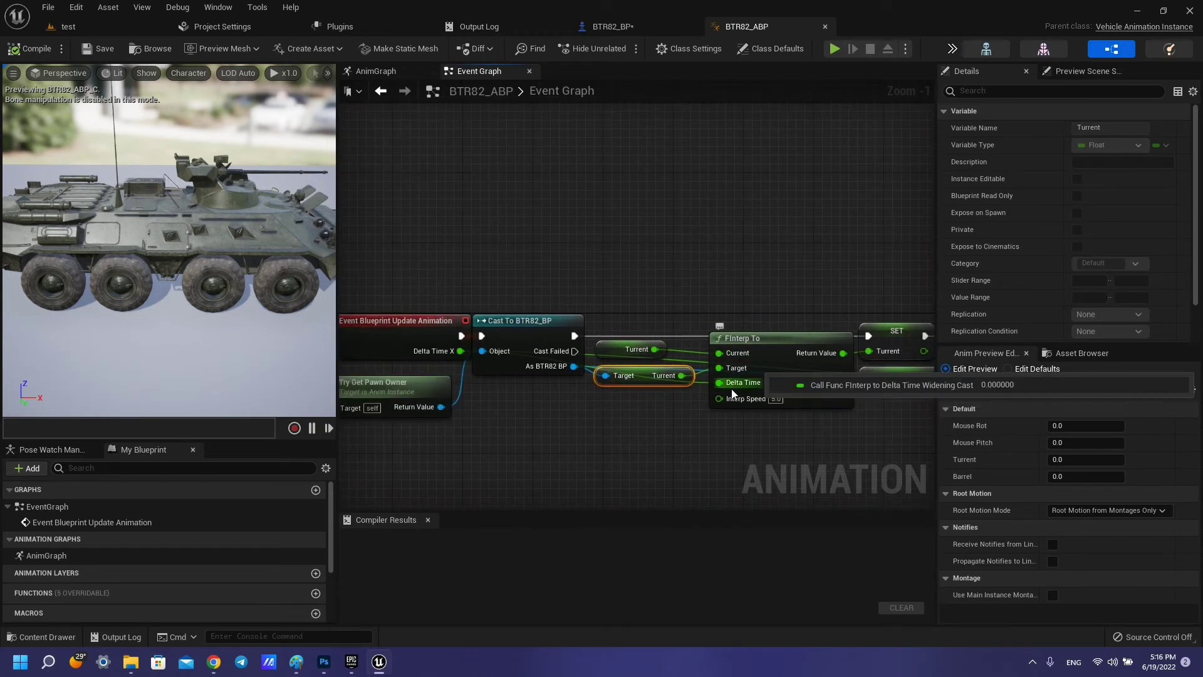
{"action": "mouse_move", "coordinate": [902, 282]}
{"action": "right_mouse_down"}
{"action": "mouse_move", "coordinate": [562, 237]}
{"action": "mouse_move", "coordinate": [780, 230]}
{"action": "right_mouse_up"}
{"action": "left_click", "coordinate": [555, 288]}
{"action": "scroll", "coordinate": [144, 583], "scroll_direction": "down", "scroll_amount": 3}
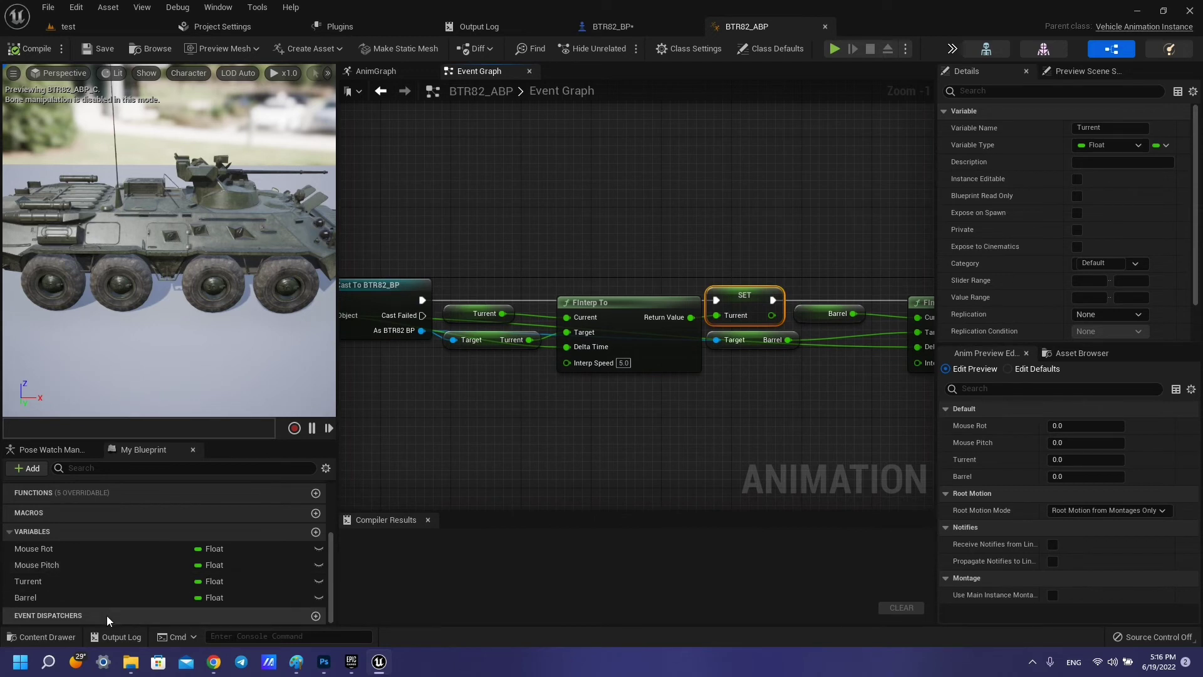
Delete the unused Mouse Rot and Mouse Pitch variables from the My Blueprint panel
{"action": "left_click", "coordinate": [49, 583]}
{"action": "right_click_drag", "start_coordinate": [795, 265], "coordinate": [773, 265]}
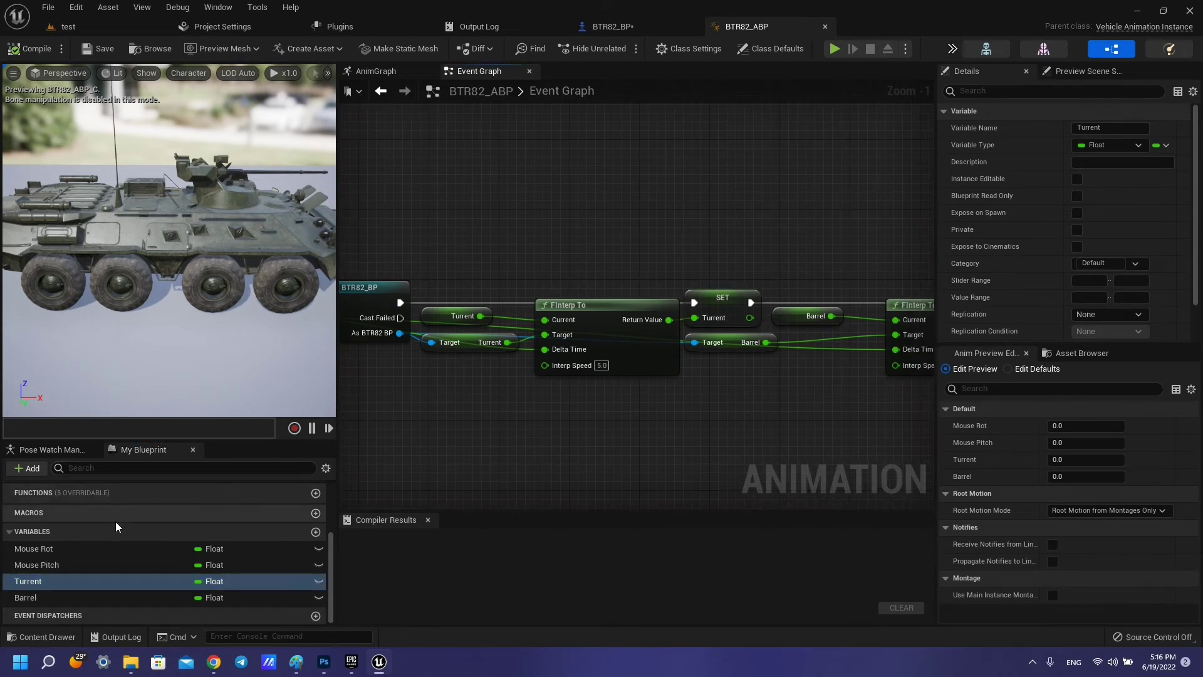
{"action": "left_click", "coordinate": [95, 551]}
{"action": "key", "text": "Delete"}
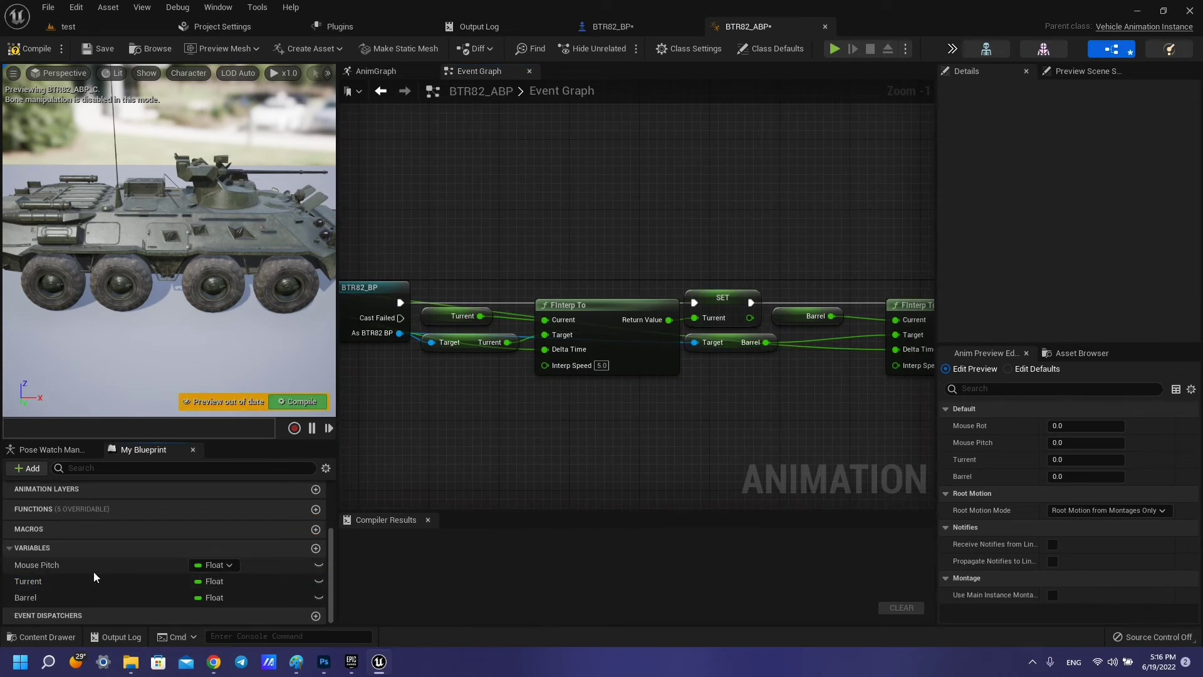
{"action": "left_click", "coordinate": [93, 572]}
{"action": "key", "text": "Delete"}
{"action": "scroll", "coordinate": [486, 385], "scroll_direction": "down", "scroll_amount": 2}
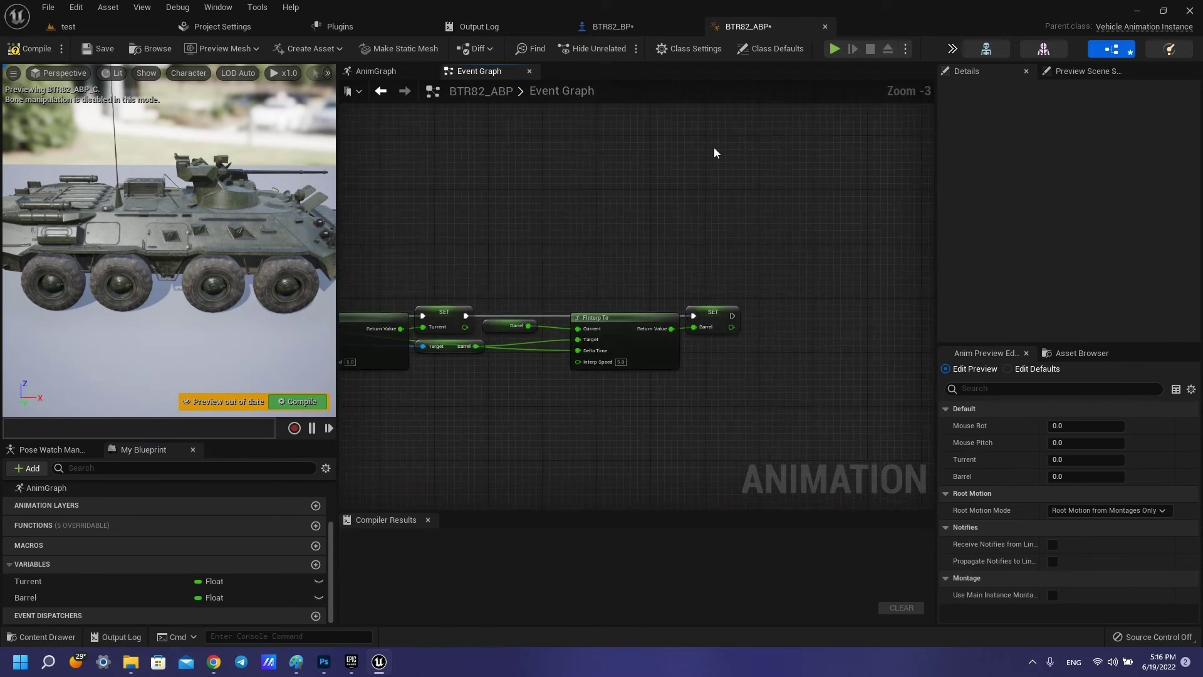
Switch to BTR82_BP and pan past the smoke-spawning chain to the Shoot nodes
{"action": "left_click", "coordinate": [613, 26]}
{"action": "scroll", "coordinate": [623, 318], "scroll_direction": "up", "scroll_amount": 3}
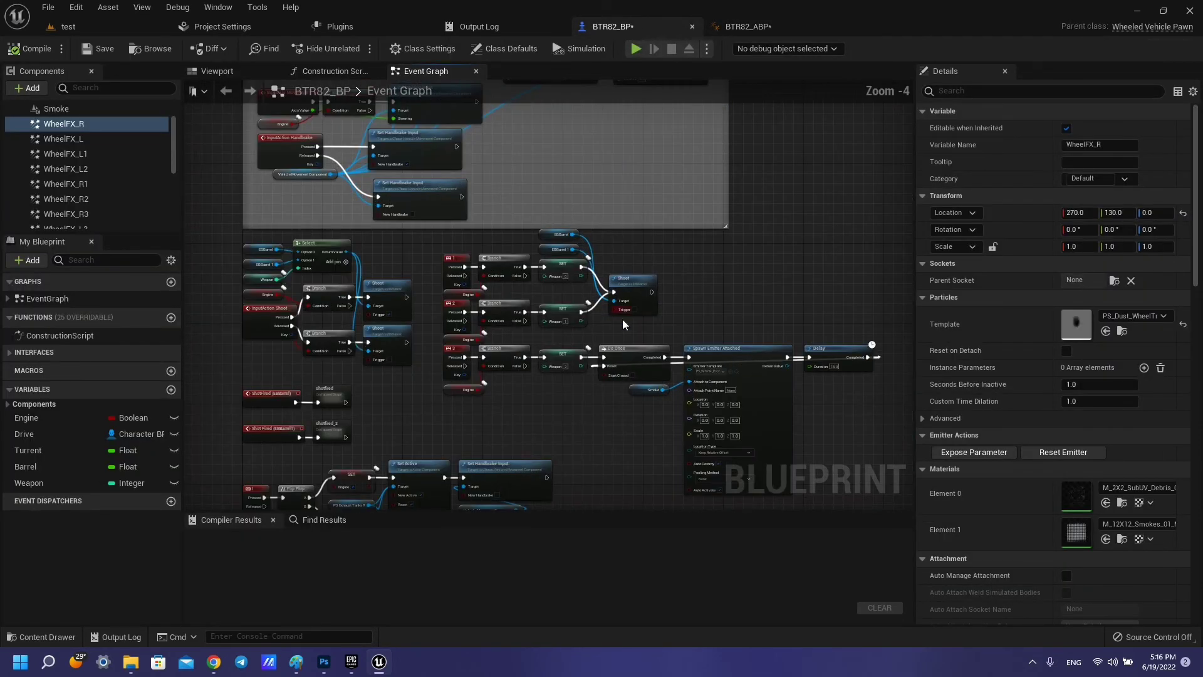
{"action": "scroll", "coordinate": [567, 416], "scroll_direction": "up", "scroll_amount": 4}
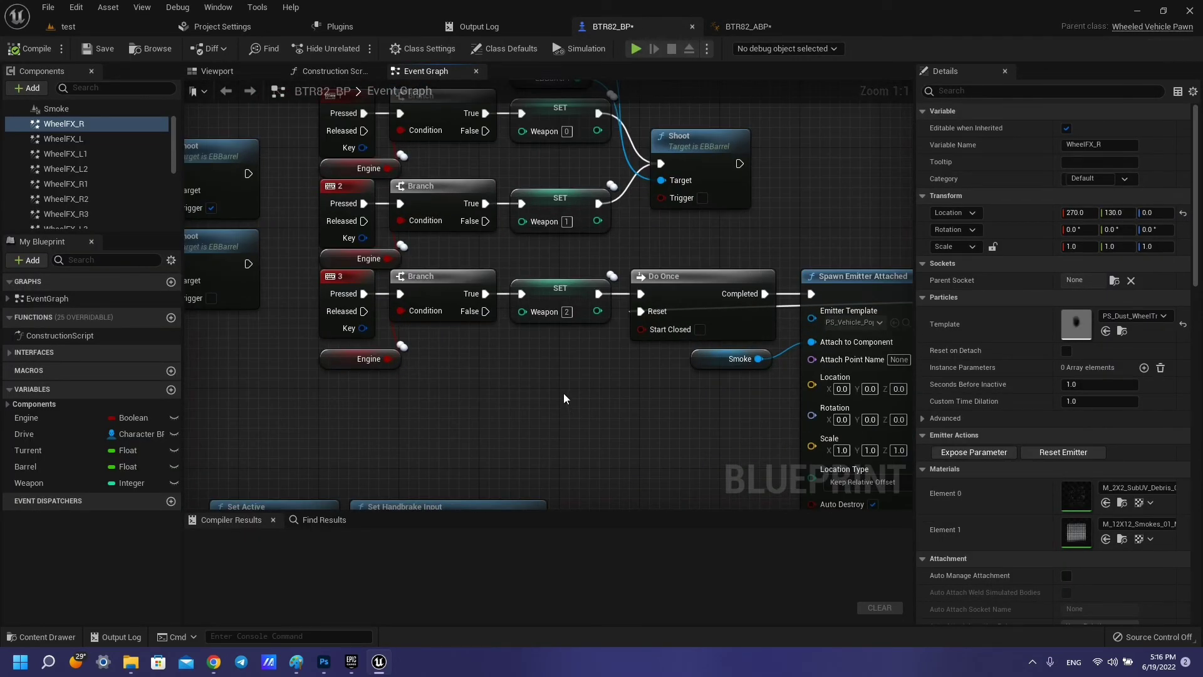
{"action": "scroll", "coordinate": [563, 398], "scroll_direction": "down", "scroll_amount": 1}
{"action": "scroll", "coordinate": [555, 413], "scroll_direction": "down", "scroll_amount": 1}
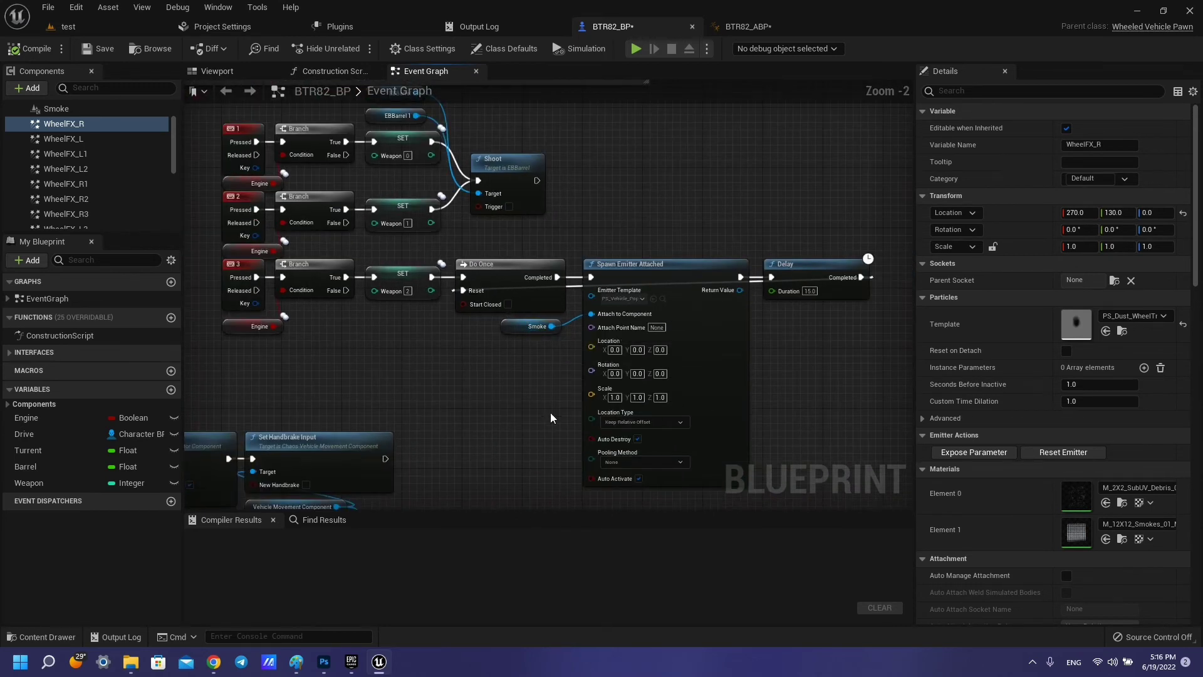
{"action": "left_click_drag", "start_coordinate": [476, 449], "coordinate": [718, 290]}
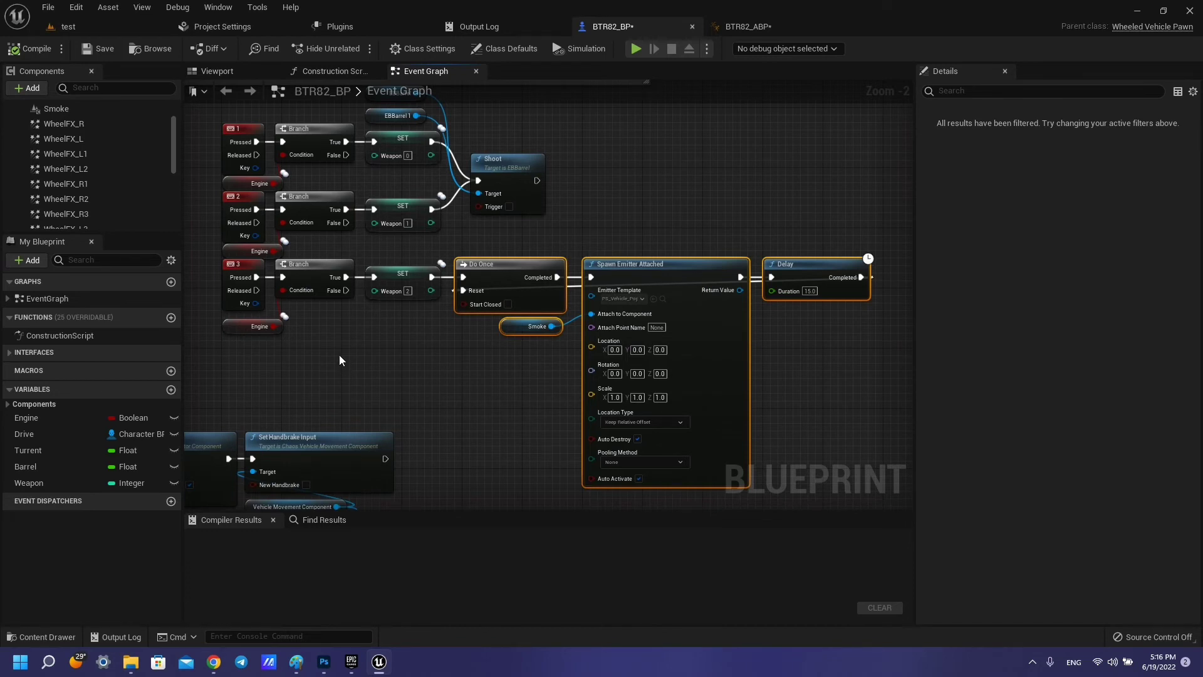
{"action": "right_click_drag", "start_coordinate": [341, 363], "coordinate": [500, 399]}
Inspect the key-1 SET Weapon 0 node along with the Weapon and Drive variables
{"action": "left_click", "coordinate": [552, 233]}
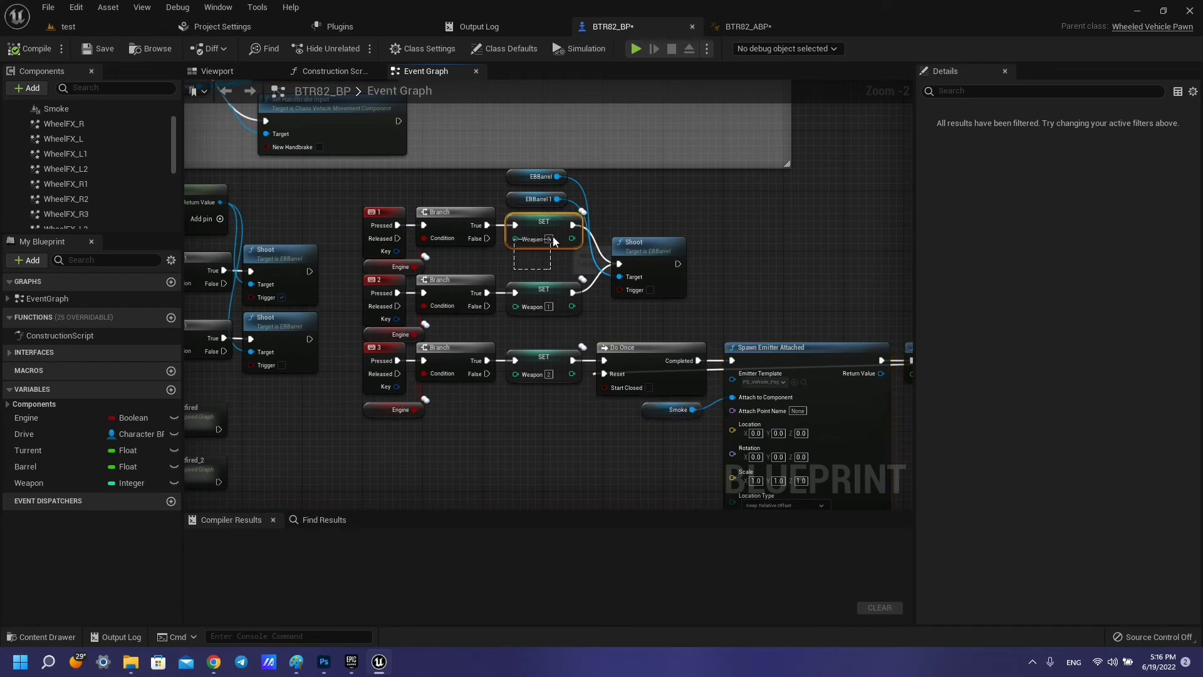
{"action": "right_click_drag", "start_coordinate": [533, 269], "coordinate": [731, 259]}
{"action": "scroll", "coordinate": [730, 260], "scroll_direction": "up", "scroll_amount": 1}
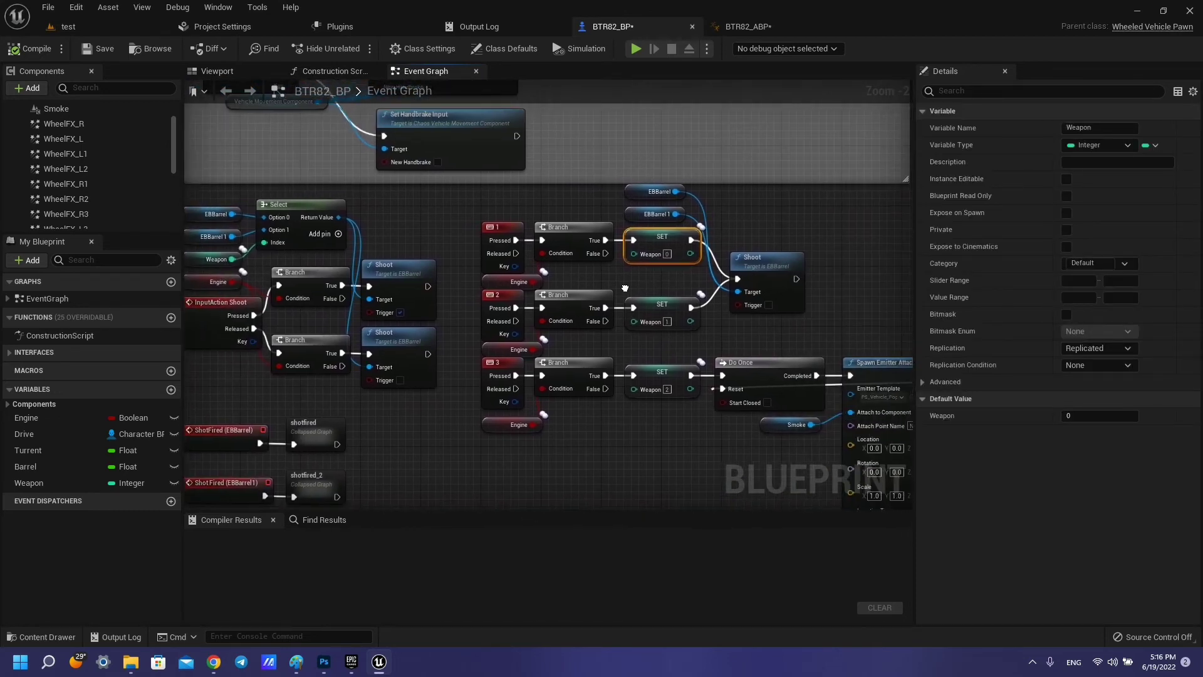
{"action": "scroll", "coordinate": [664, 238], "scroll_direction": "up", "scroll_amount": 1}
{"action": "left_click_drag", "start_coordinate": [622, 291], "coordinate": [675, 234]}
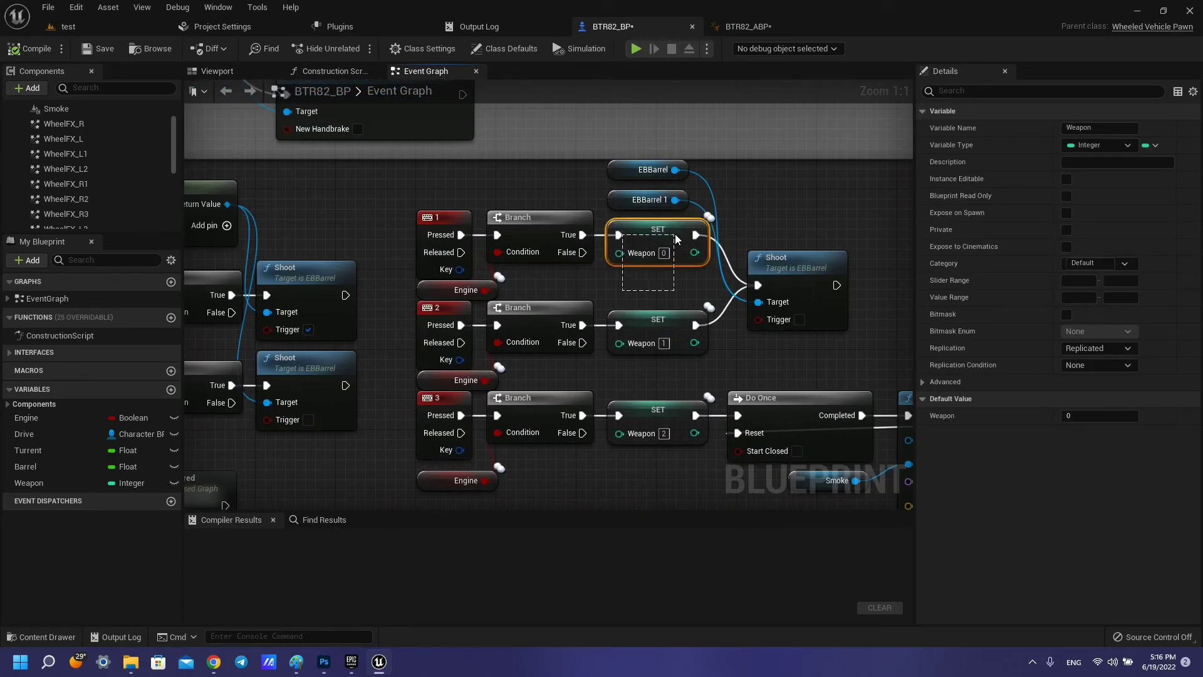
{"action": "left_click", "coordinate": [111, 486]}
{"action": "left_click", "coordinate": [652, 257]}
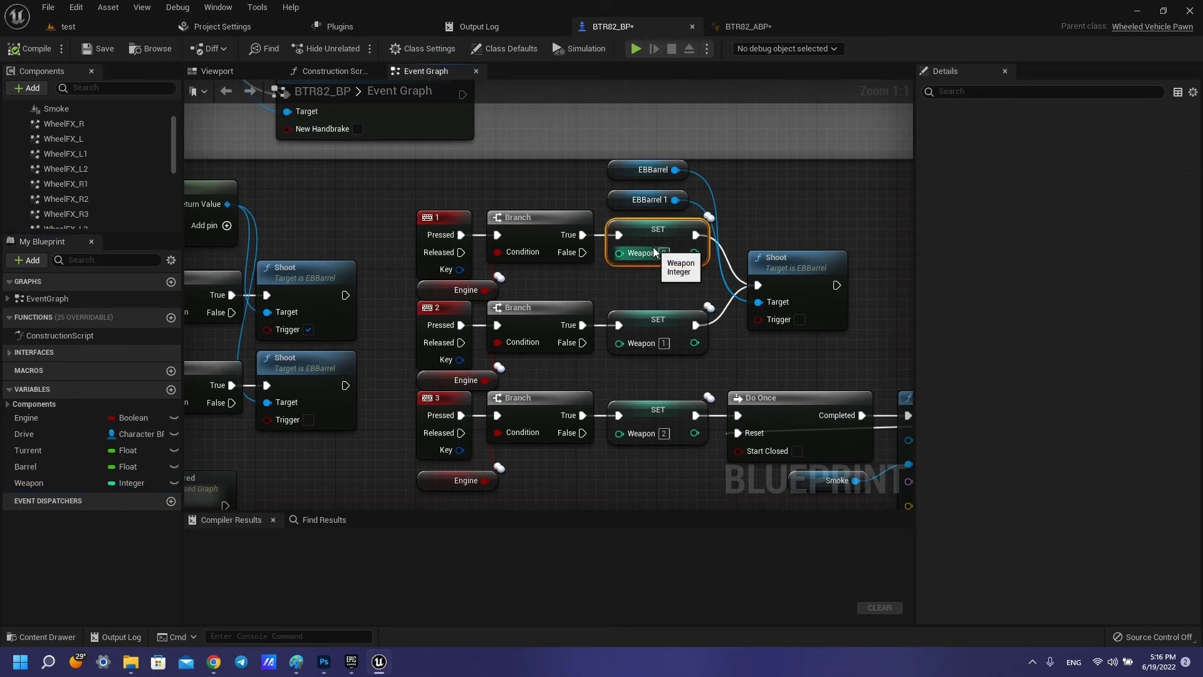
{"action": "left_click", "coordinate": [89, 434]}
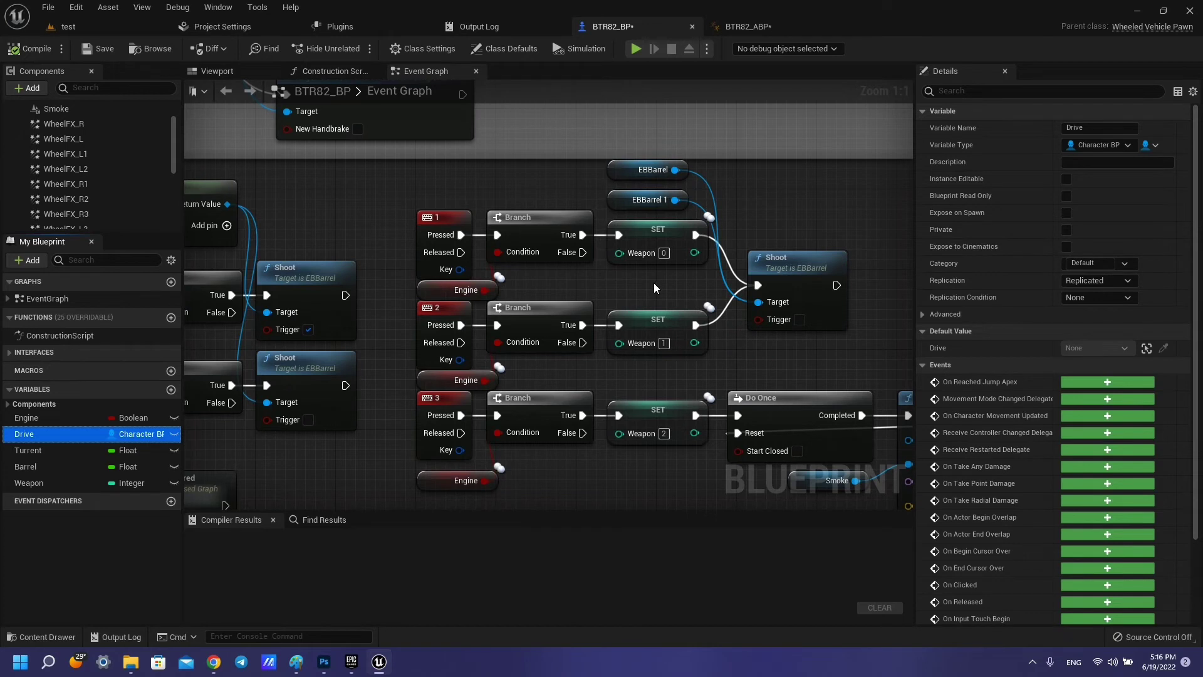
{"action": "left_click", "coordinate": [655, 254]}
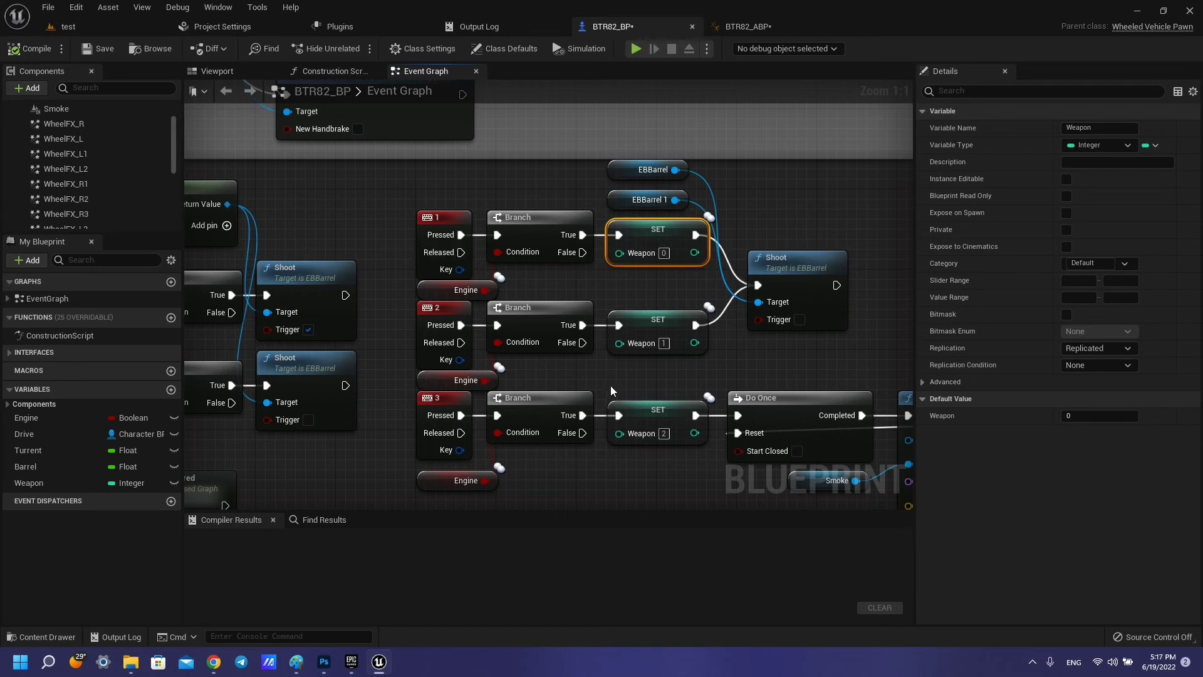
Inspect the key-2 and key-3 Branch nodes setting Weapon to 1 and 2
{"action": "left_click", "coordinate": [662, 345]}
{"action": "left_click_drag", "start_coordinate": [385, 350], "coordinate": [496, 326]}
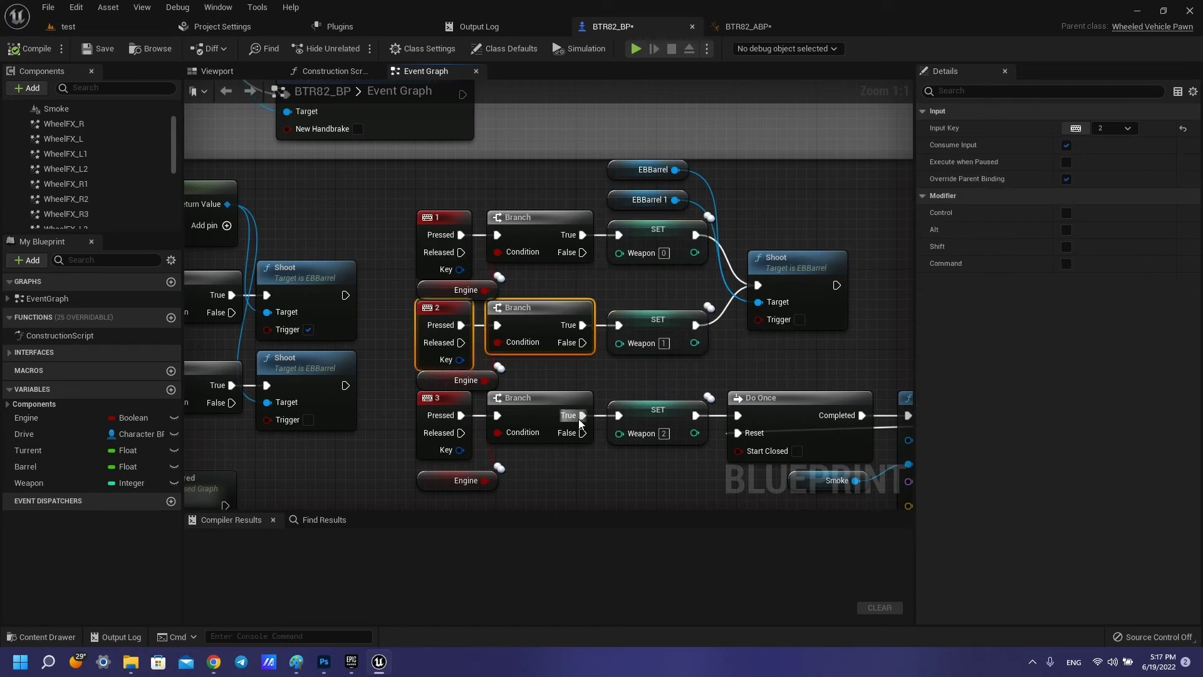
{"action": "left_click", "coordinate": [667, 434]}
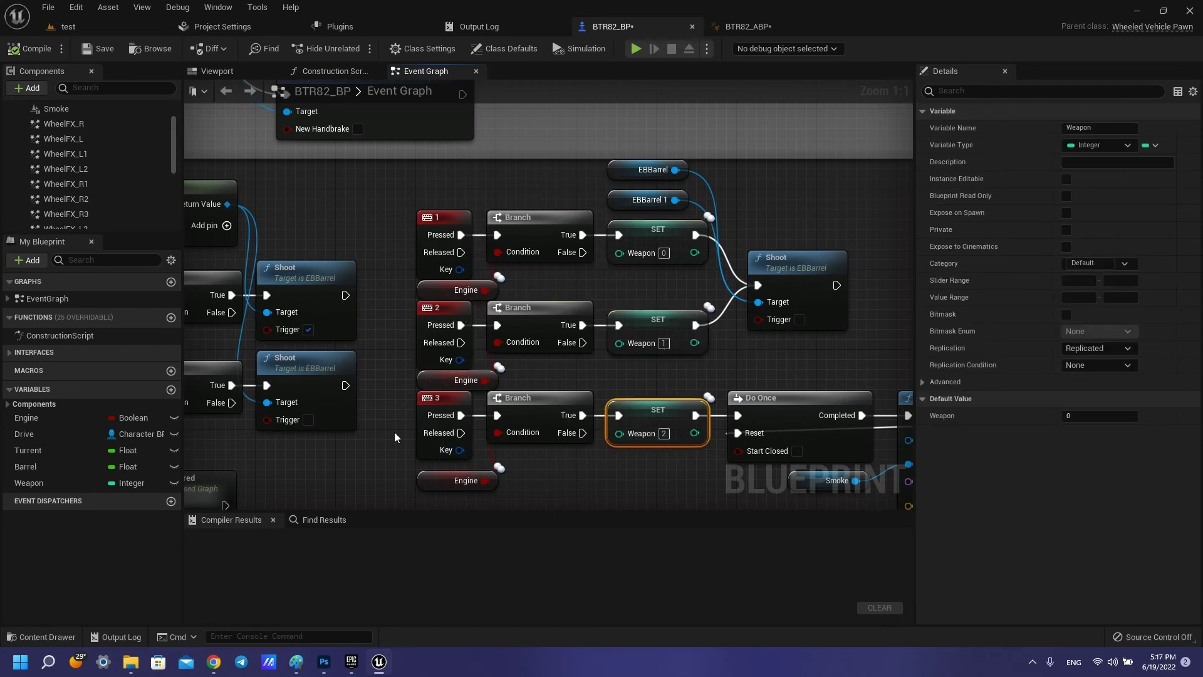
{"action": "left_click_drag", "start_coordinate": [394, 431], "coordinate": [552, 379]}
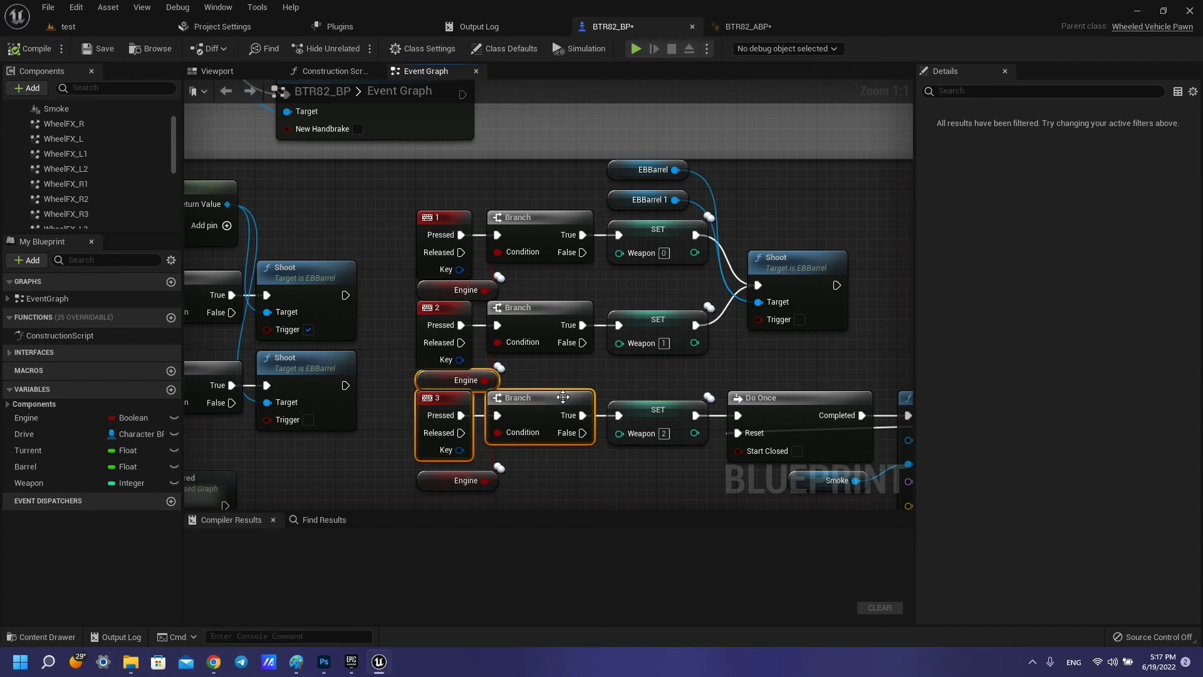
{"action": "left_click", "coordinate": [672, 288]}
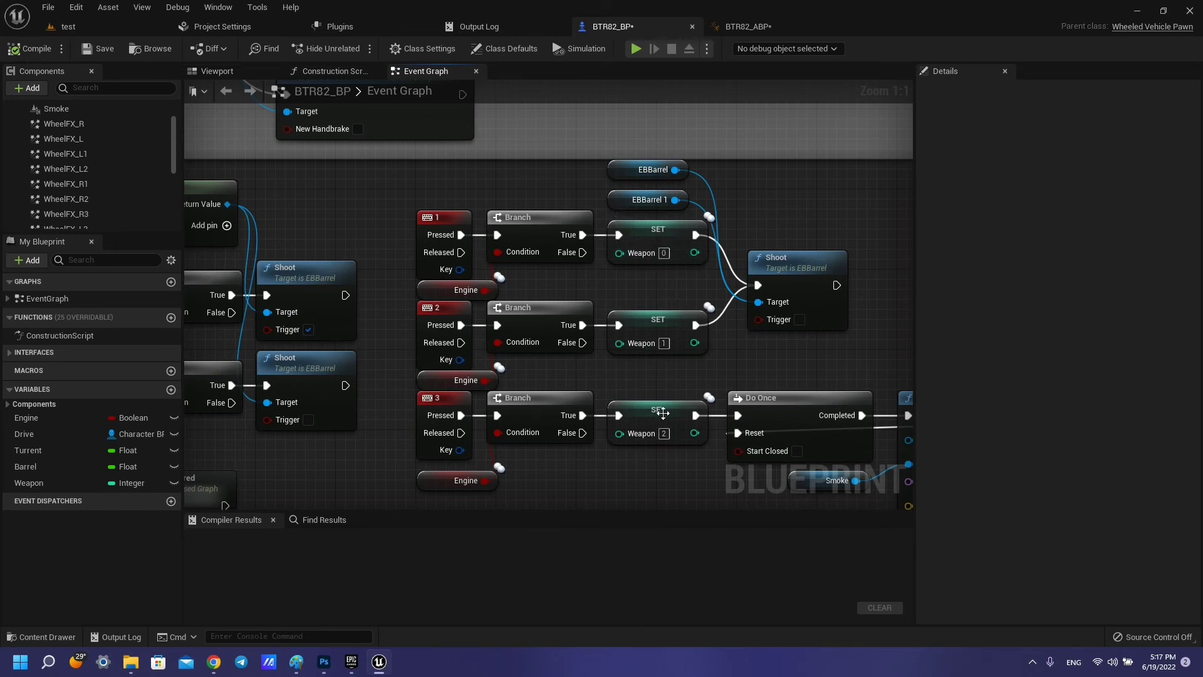
{"action": "right_click_drag", "start_coordinate": [708, 274], "coordinate": [511, 236]}
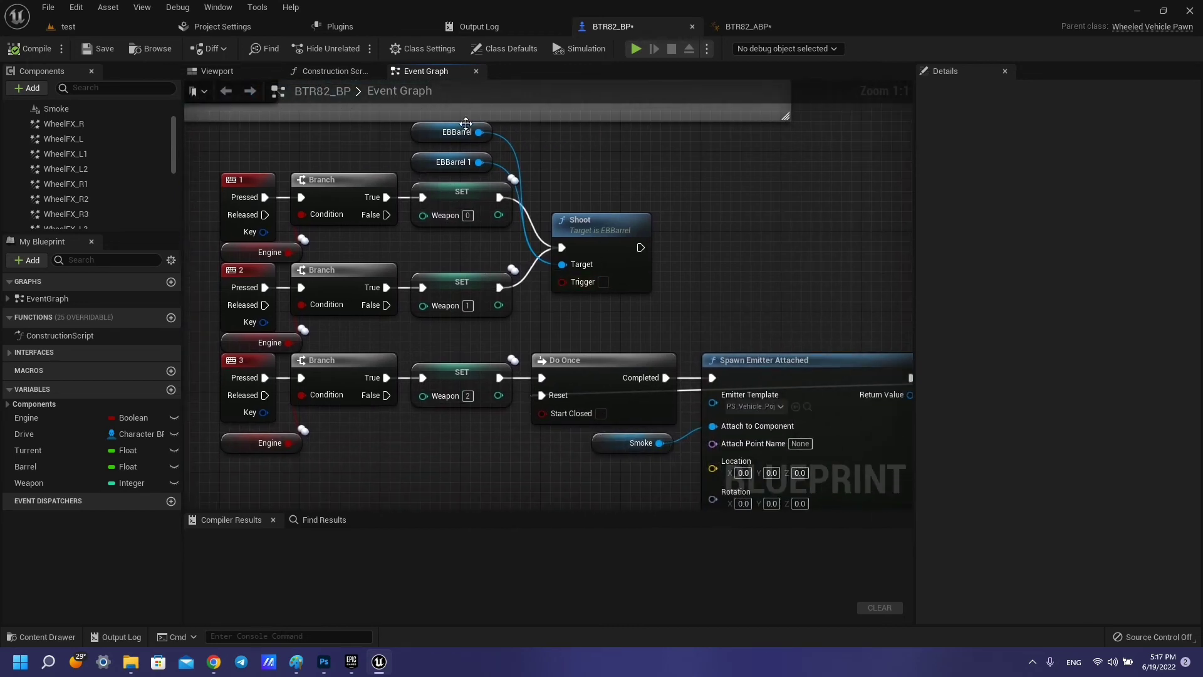
{"action": "left_click_drag", "start_coordinate": [393, 125], "coordinate": [523, 177]}
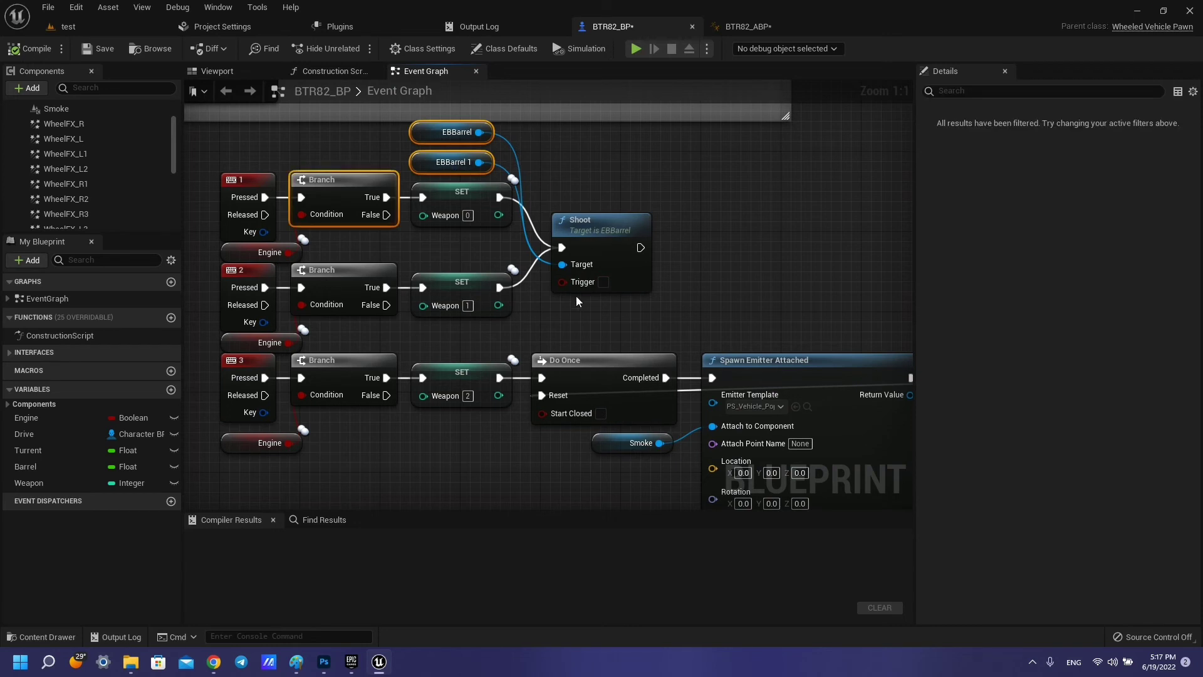
{"action": "left_click", "coordinate": [389, 258]}
{"action": "mouse_move", "coordinate": [738, 313]}
{"action": "right_mouse_down"}
{"action": "mouse_move", "coordinate": [574, 228]}
{"action": "mouse_move", "coordinate": [581, 296]}
{"action": "right_mouse_up"}
{"action": "right_click_drag", "start_coordinate": [387, 307], "coordinate": [801, 332]}
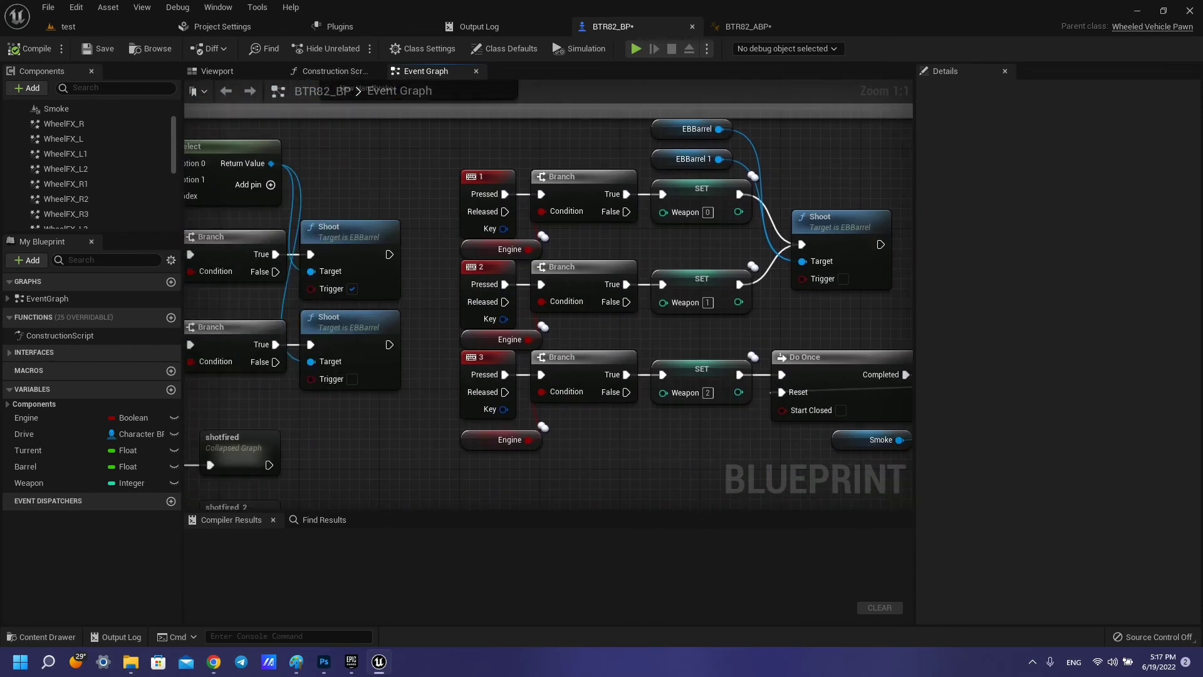
{"action": "right_click_drag", "start_coordinate": [388, 307], "coordinate": [701, 292]}
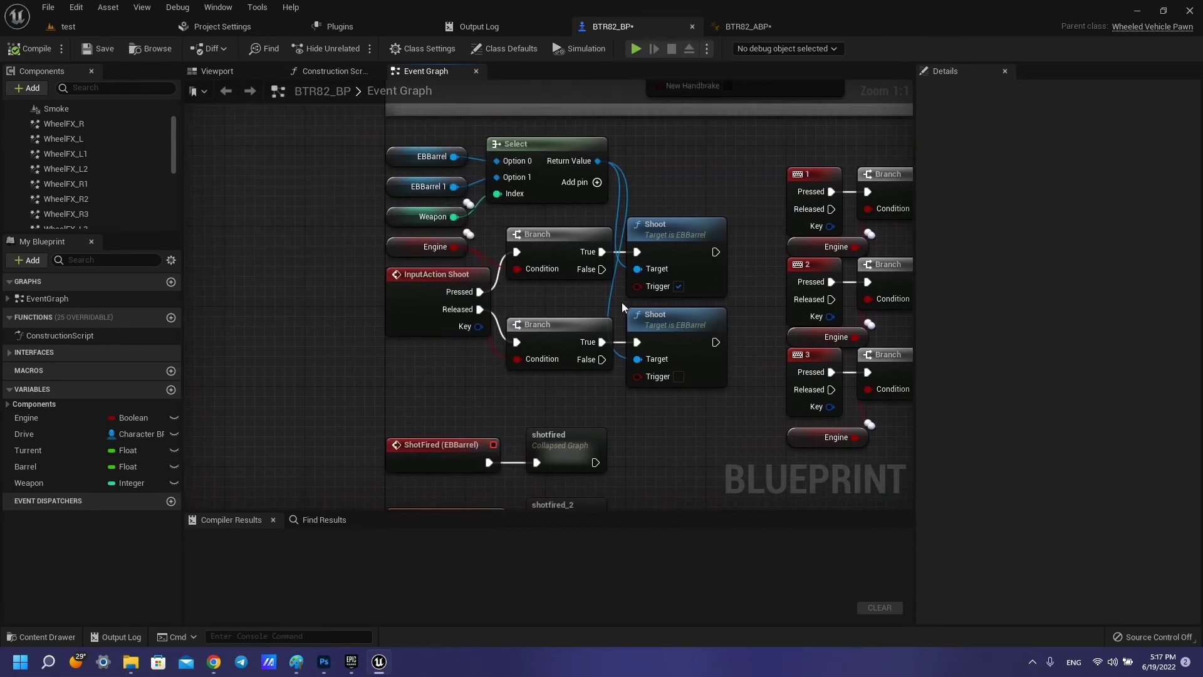
{"action": "right_click_drag", "start_coordinate": [717, 380], "coordinate": [416, 385]}
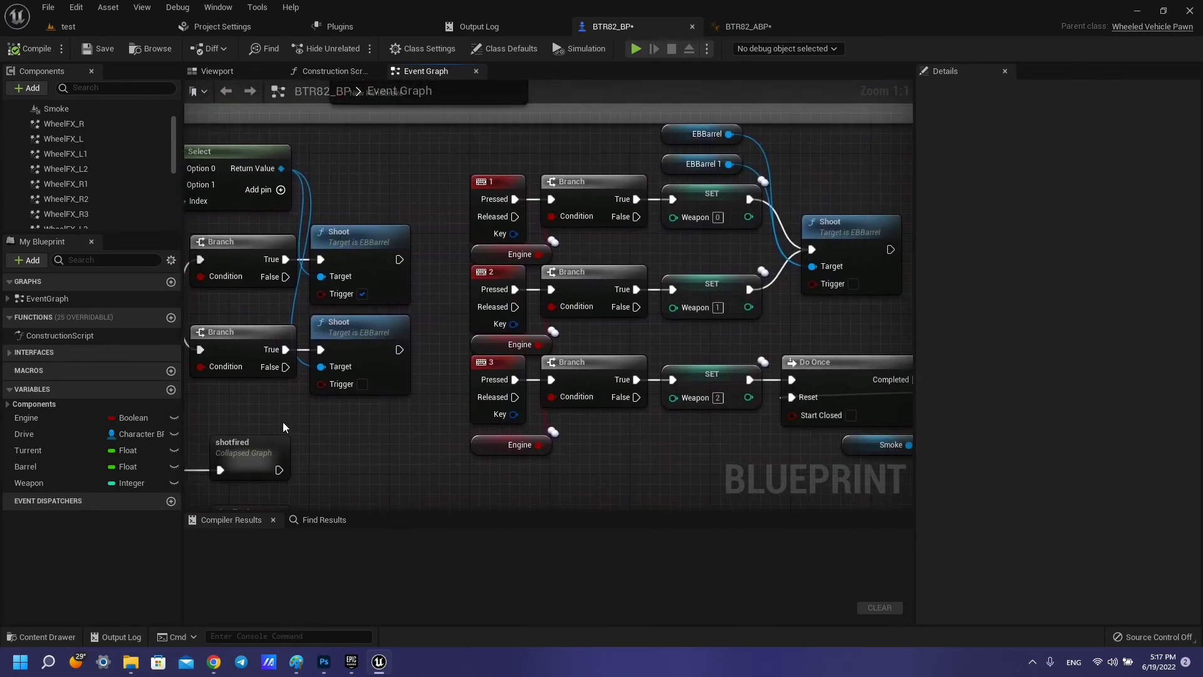
{"action": "right_click_drag", "start_coordinate": [806, 196], "coordinate": [752, 195]}
{"action": "right_click_drag", "start_coordinate": [376, 188], "coordinate": [674, 223]}
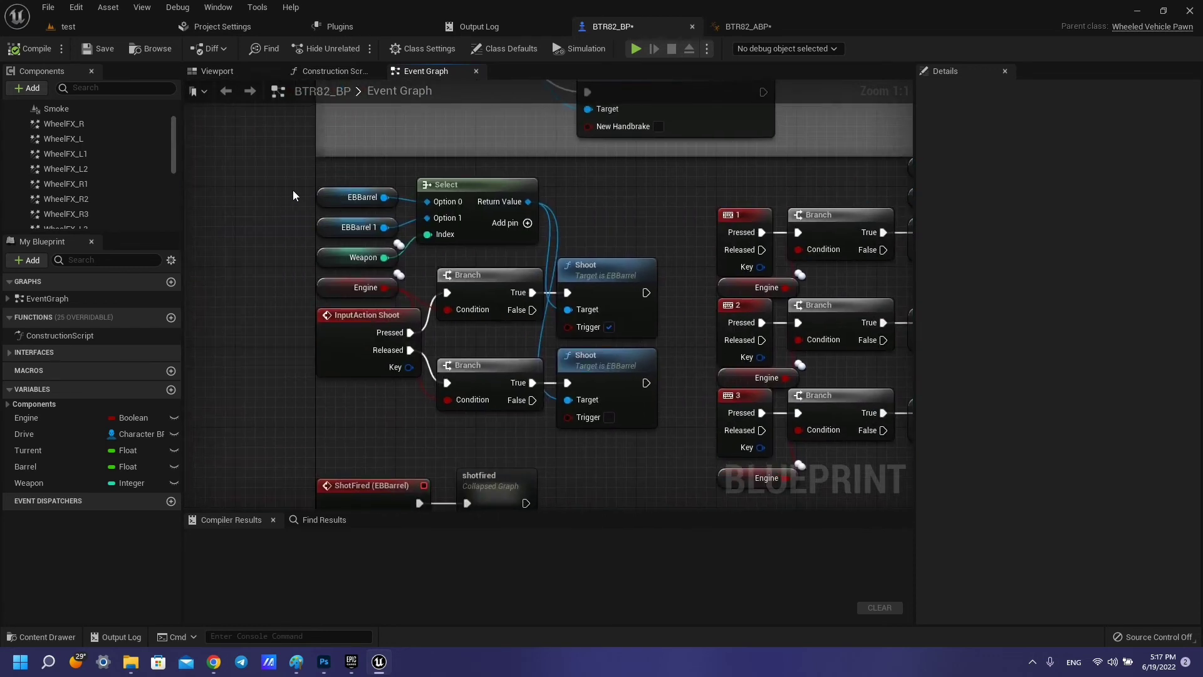
{"action": "left_click_drag", "start_coordinate": [292, 190], "coordinate": [335, 228]}
{"action": "left_click", "coordinate": [367, 197]}
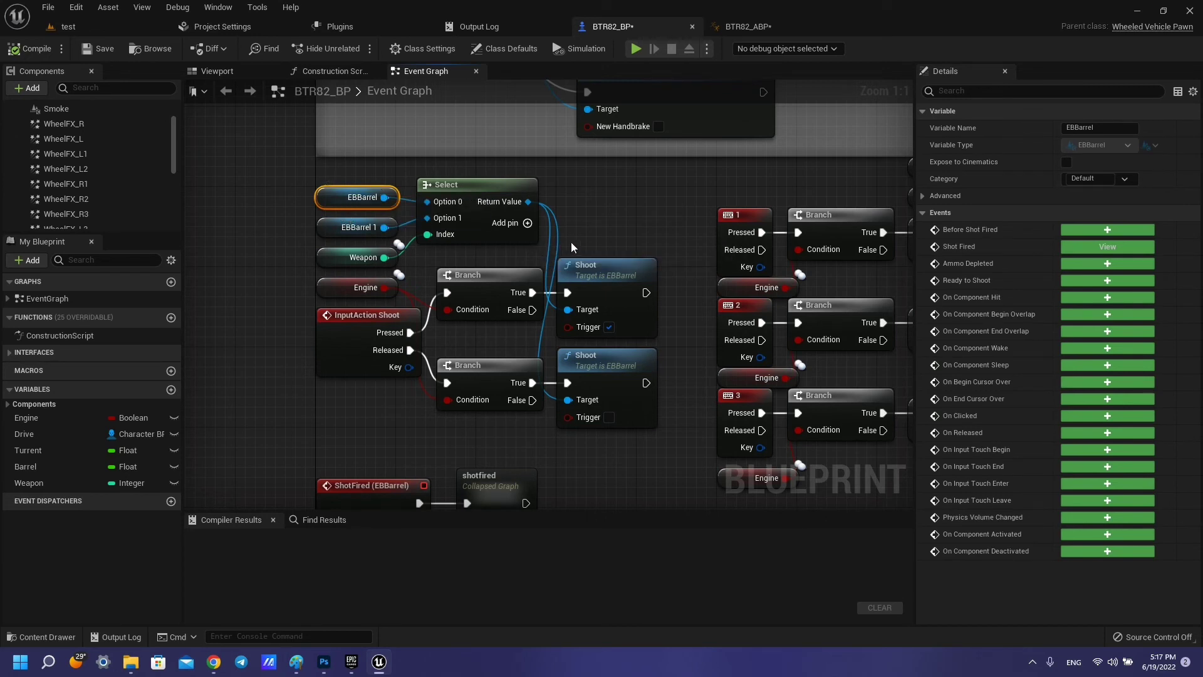
{"action": "mouse_move", "coordinate": [585, 289]}
{"action": "right_mouse_down"}
{"action": "mouse_move", "coordinate": [533, 280]}
{"action": "mouse_move", "coordinate": [646, 270]}
{"action": "mouse_move", "coordinate": [438, 255]}
{"action": "right_mouse_up"}
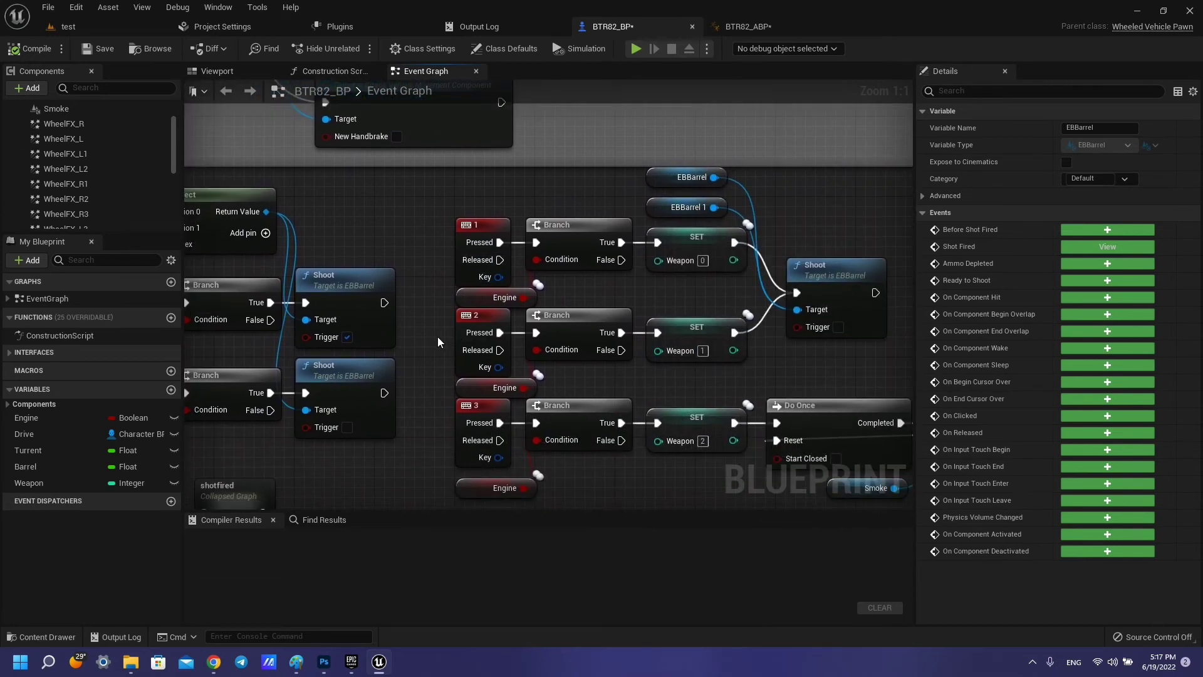
{"action": "left_click_drag", "start_coordinate": [438, 342], "coordinate": [583, 374]}
{"action": "left_click", "coordinate": [583, 375]}
{"action": "mouse_move", "coordinate": [583, 375]}
{"action": "right_mouse_down"}
{"action": "mouse_move", "coordinate": [595, 371]}
{"action": "mouse_move", "coordinate": [573, 391]}
{"action": "right_mouse_up"}
{"action": "right_click_drag", "start_coordinate": [426, 332], "coordinate": [612, 306]}
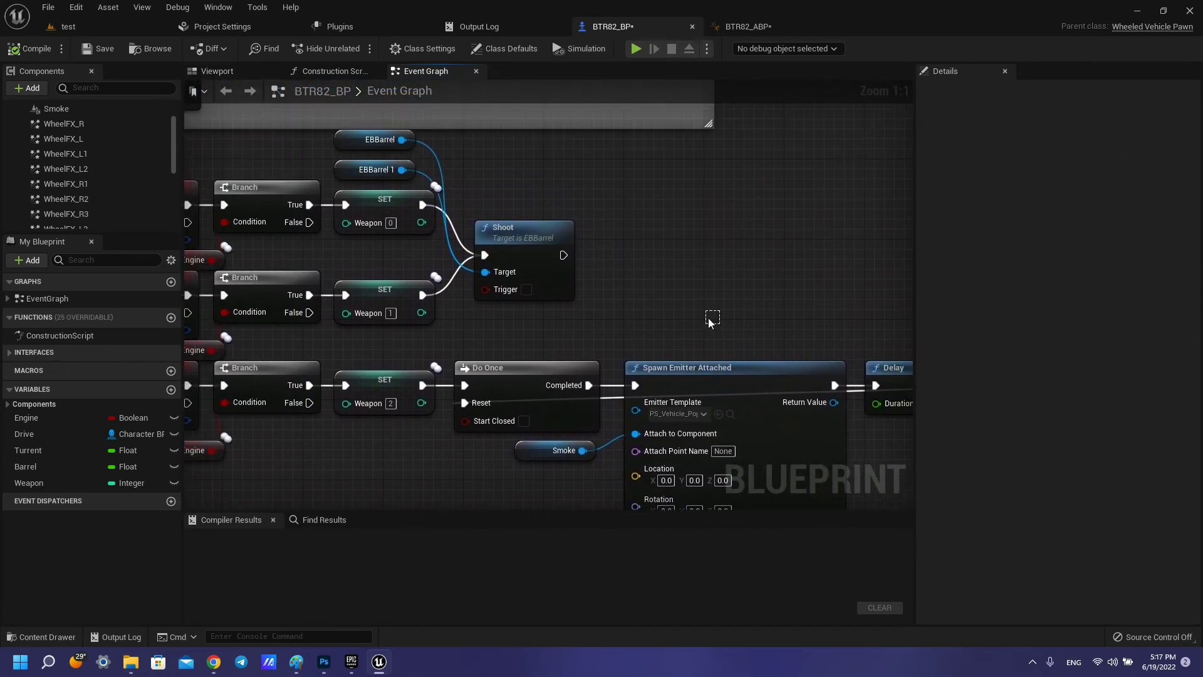
{"action": "left_click", "coordinate": [511, 233]}
{"action": "right_click_drag", "start_coordinate": [655, 374], "coordinate": [671, 210]}
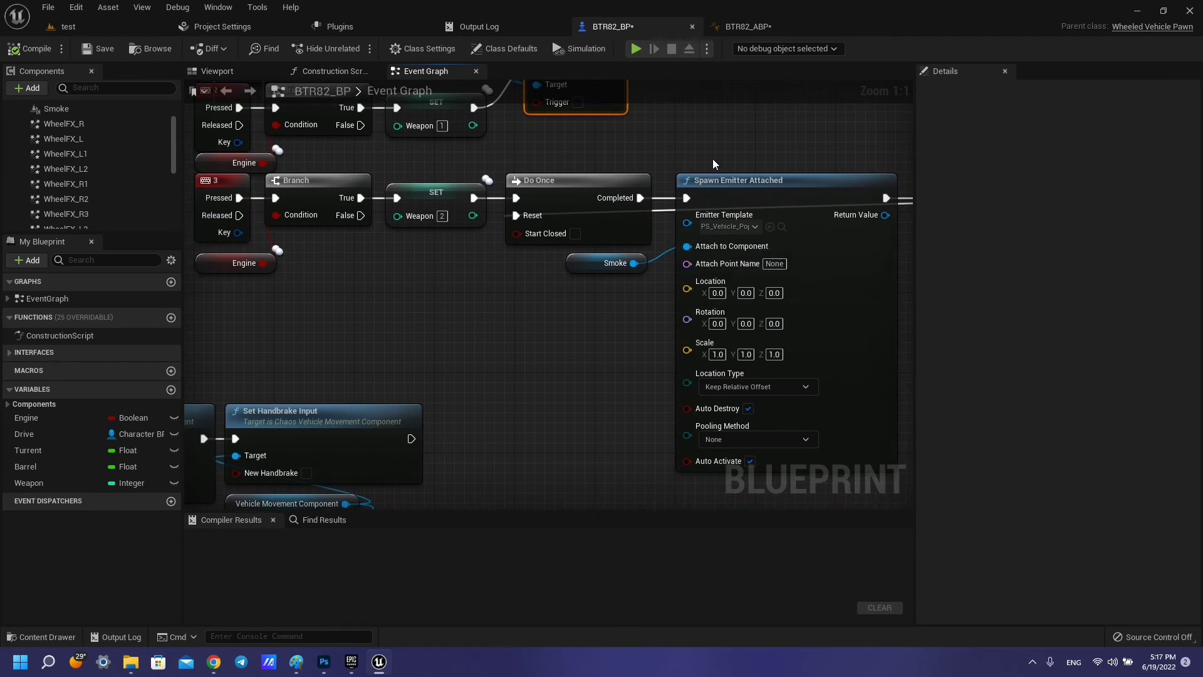
{"action": "right_click_drag", "start_coordinate": [525, 273], "coordinate": [334, 291]}
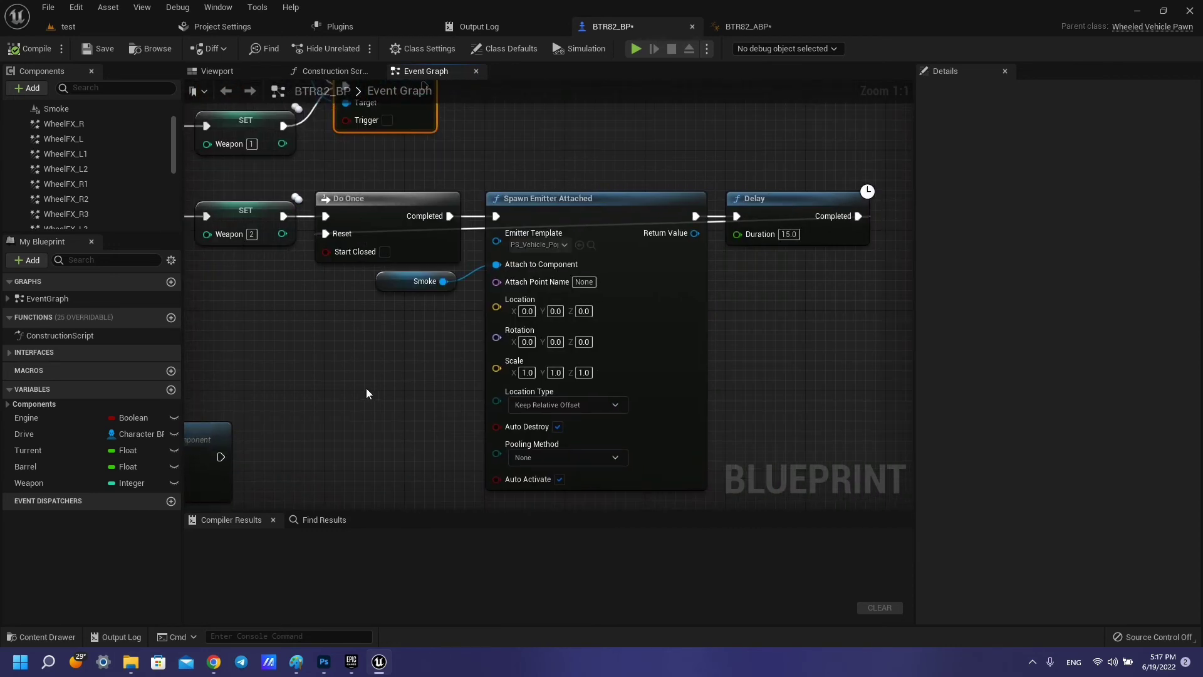
{"action": "left_click_drag", "start_coordinate": [367, 389], "coordinate": [329, 258]}
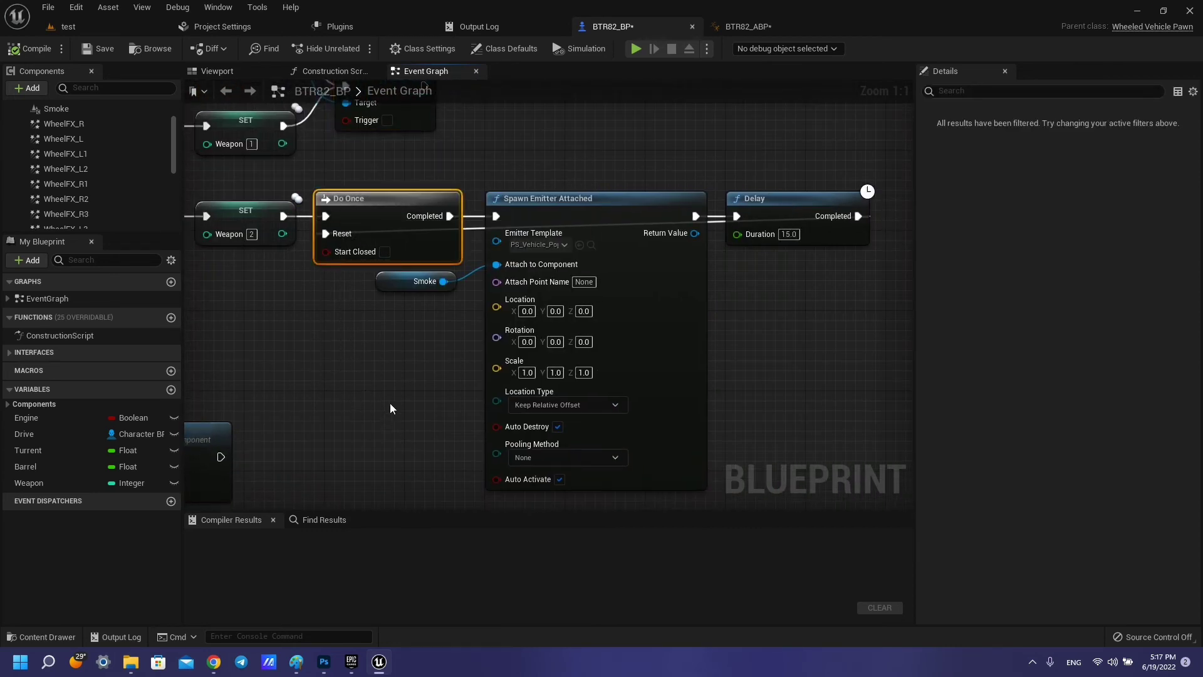
{"action": "left_click_drag", "start_coordinate": [394, 369], "coordinate": [623, 279]}
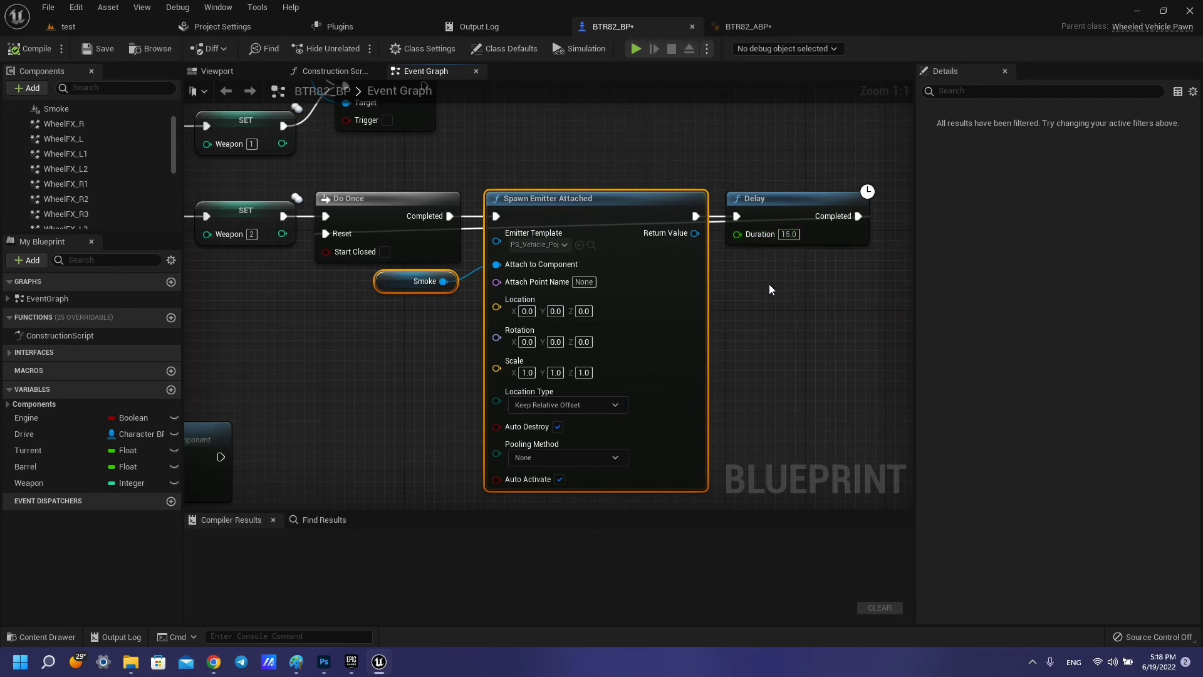
{"action": "right_click_drag", "start_coordinate": [770, 285], "coordinate": [835, 296]}
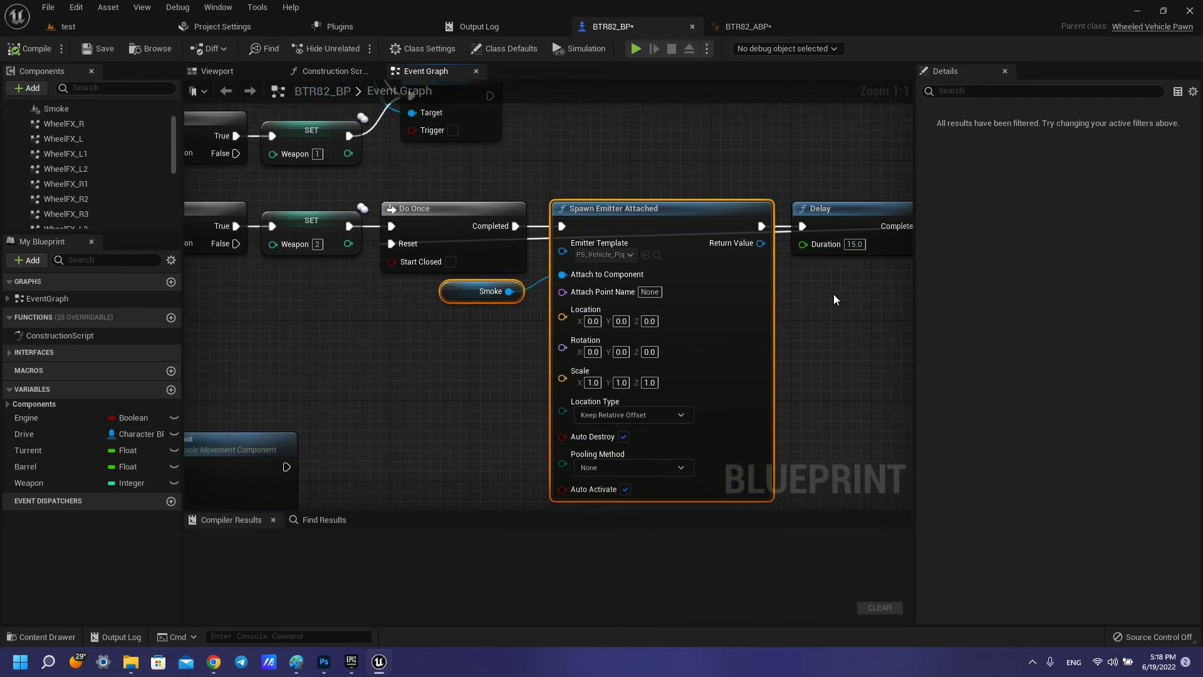
{"action": "right_click_drag", "start_coordinate": [833, 295], "coordinate": [736, 309]}
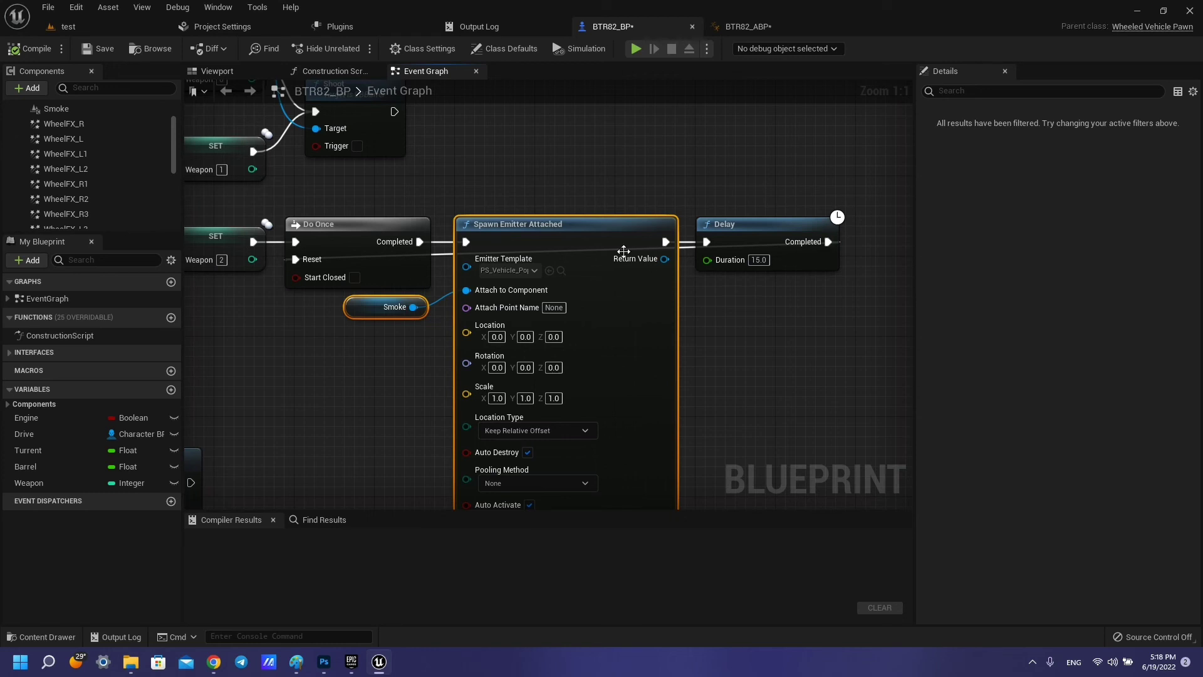
{"action": "mouse_move", "coordinate": [457, 315]}
{"action": "right_mouse_down"}
{"action": "mouse_move", "coordinate": [731, 357]}
{"action": "mouse_move", "coordinate": [691, 350]}
{"action": "right_mouse_up"}
{"action": "right_click_drag", "start_coordinate": [826, 335], "coordinate": [680, 304]}
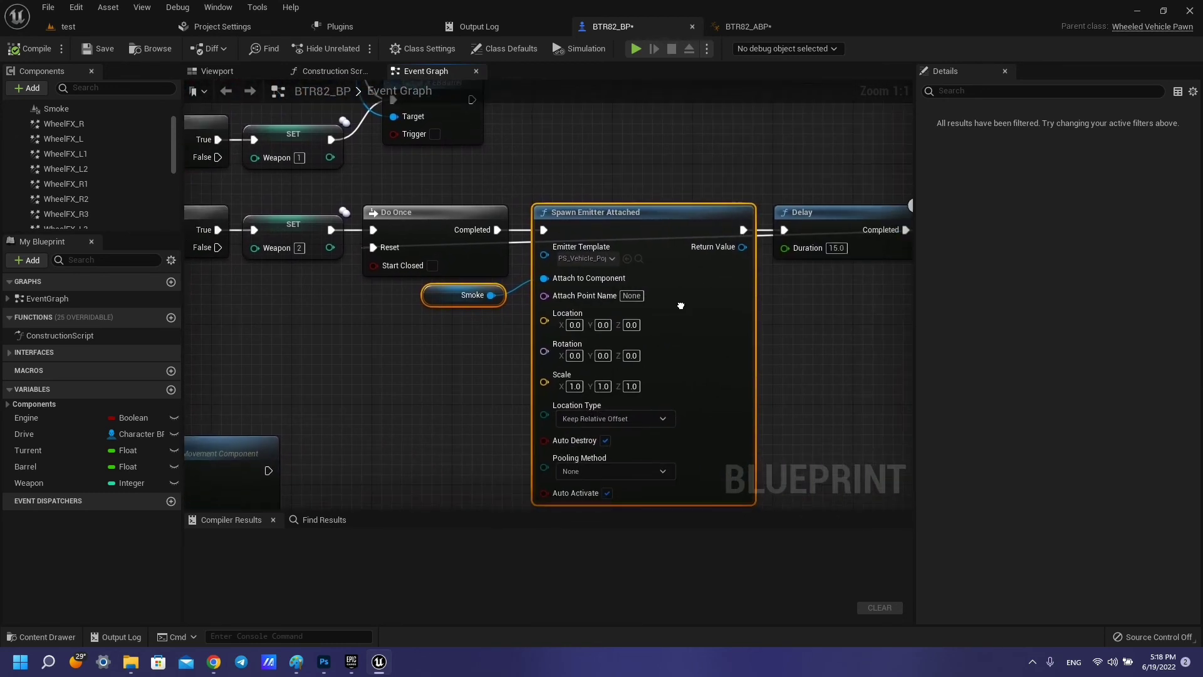
{"action": "left_click", "coordinate": [689, 267]}
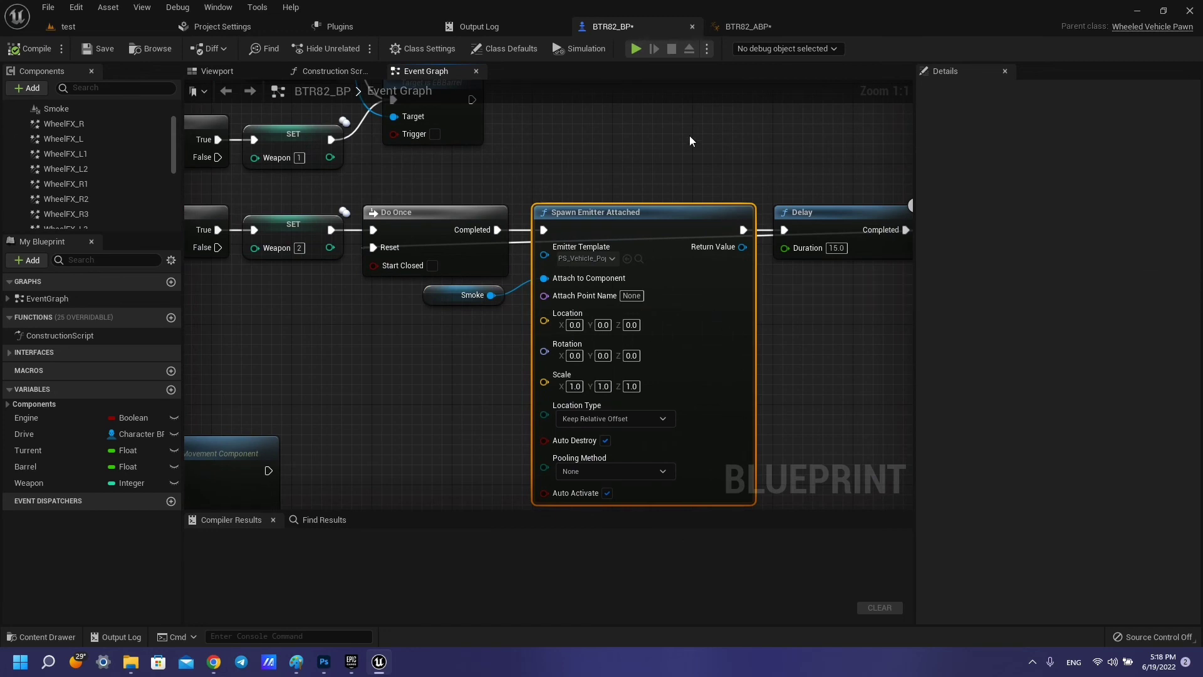
{"action": "scroll", "coordinate": [690, 135], "scroll_direction": "down", "scroll_amount": 3}
Zoom out and pan across the BTR82_BP Event Graph to survey the Entering and Movement control groups
{"action": "left_click", "coordinate": [777, 221]}
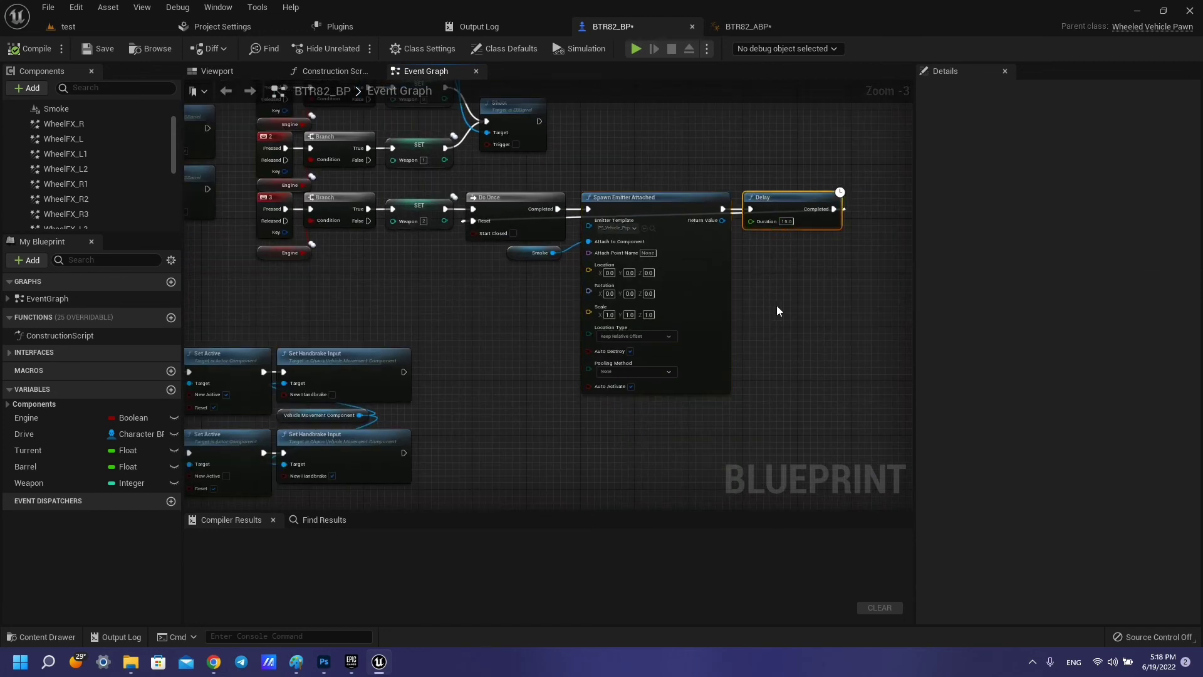
{"action": "scroll", "coordinate": [776, 311], "scroll_direction": "down", "scroll_amount": 2}
{"action": "scroll", "coordinate": [759, 291], "scroll_direction": "down", "scroll_amount": 1}
{"action": "mouse_move", "coordinate": [759, 292]}
{"action": "right_mouse_down"}
{"action": "mouse_move", "coordinate": [280, 257]}
{"action": "mouse_move", "coordinate": [317, 494]}
{"action": "right_mouse_up"}
{"action": "mouse_move", "coordinate": [376, 322]}
{"action": "right_mouse_down"}
{"action": "mouse_move", "coordinate": [612, 418]}
{"action": "mouse_move", "coordinate": [792, 303]}
{"action": "mouse_move", "coordinate": [588, 153]}
{"action": "mouse_move", "coordinate": [561, 264]}
{"action": "mouse_move", "coordinate": [635, 302]}
{"action": "right_mouse_up"}
{"action": "scroll", "coordinate": [793, 302], "scroll_direction": "down", "scroll_amount": 4}
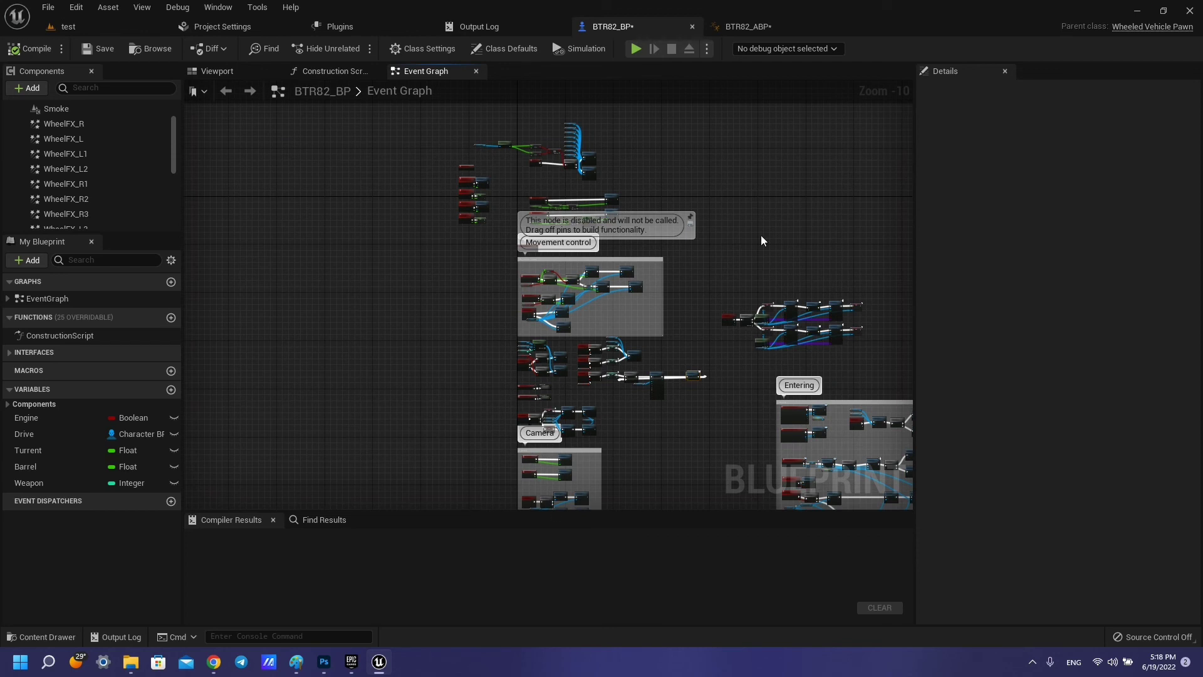
{"action": "right_click_drag", "start_coordinate": [773, 232], "coordinate": [703, 214]}
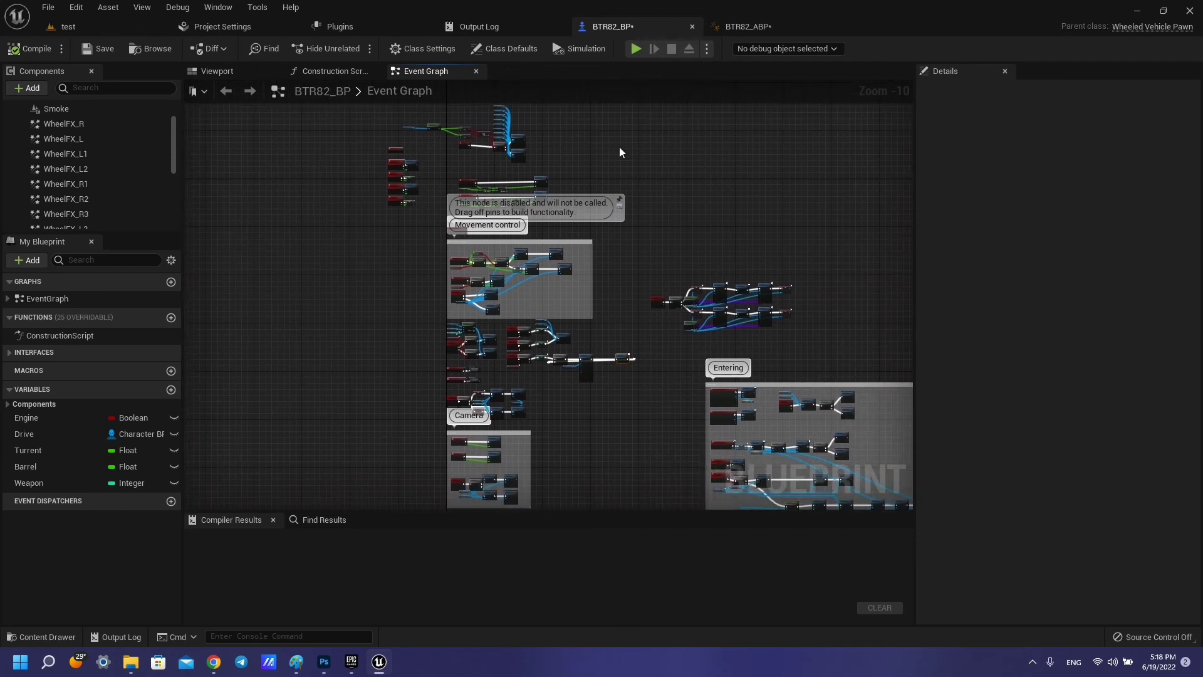
Minimize Unreal and create a new text document on the Windows desktop
{"action": "left_click", "coordinate": [1138, 11]}
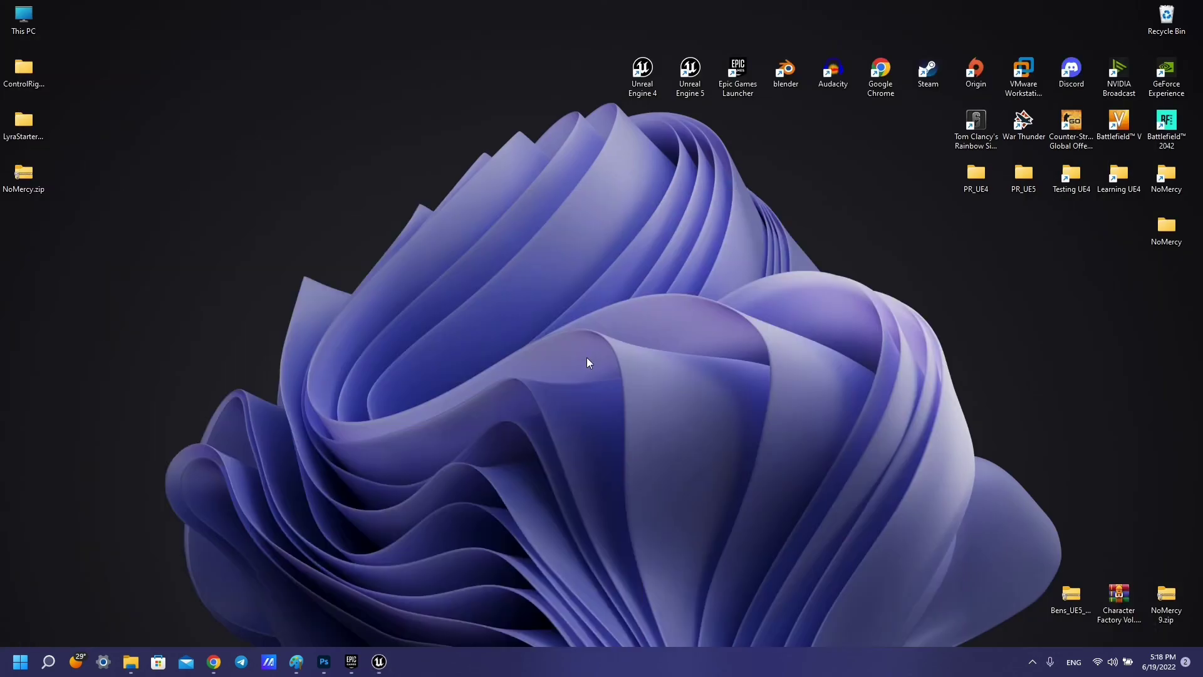
{"action": "right_click", "coordinate": [588, 357]}
{"action": "mouse_move", "coordinate": [670, 457]}
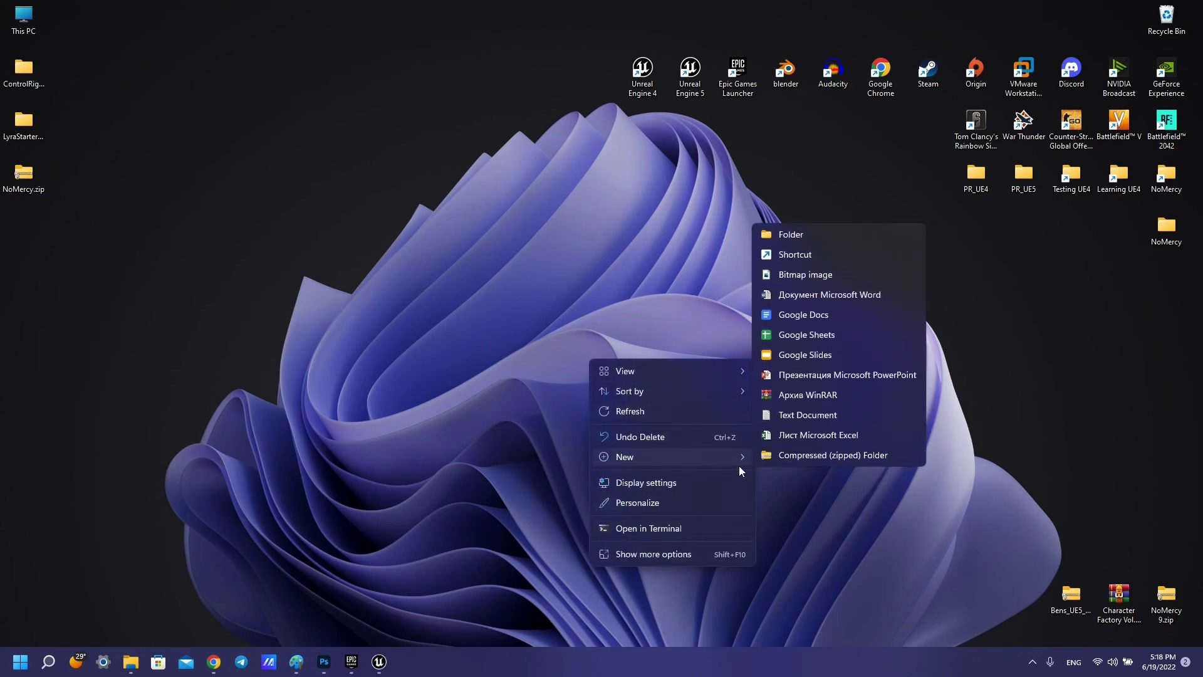
{"action": "left_click", "coordinate": [828, 418]}
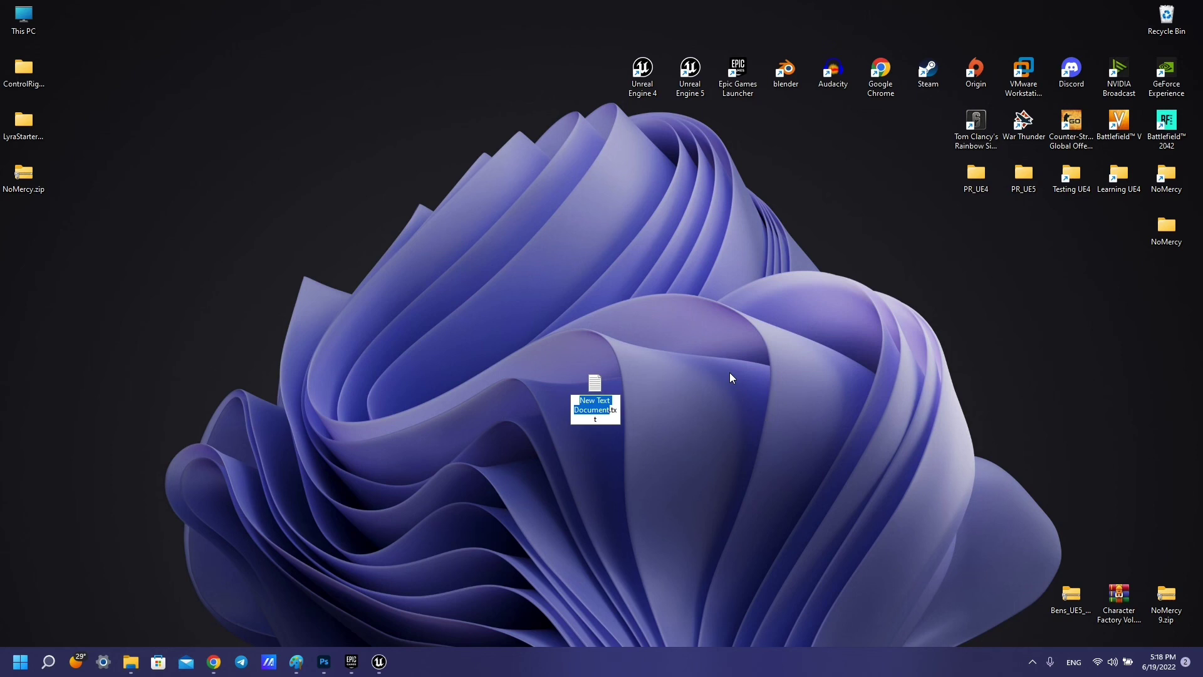
Name the new file 'BTR Blueprint.txt' and open it in Notepad
{"action": "type", "text": "BT"}
{"action": "key", "text": "Return"}
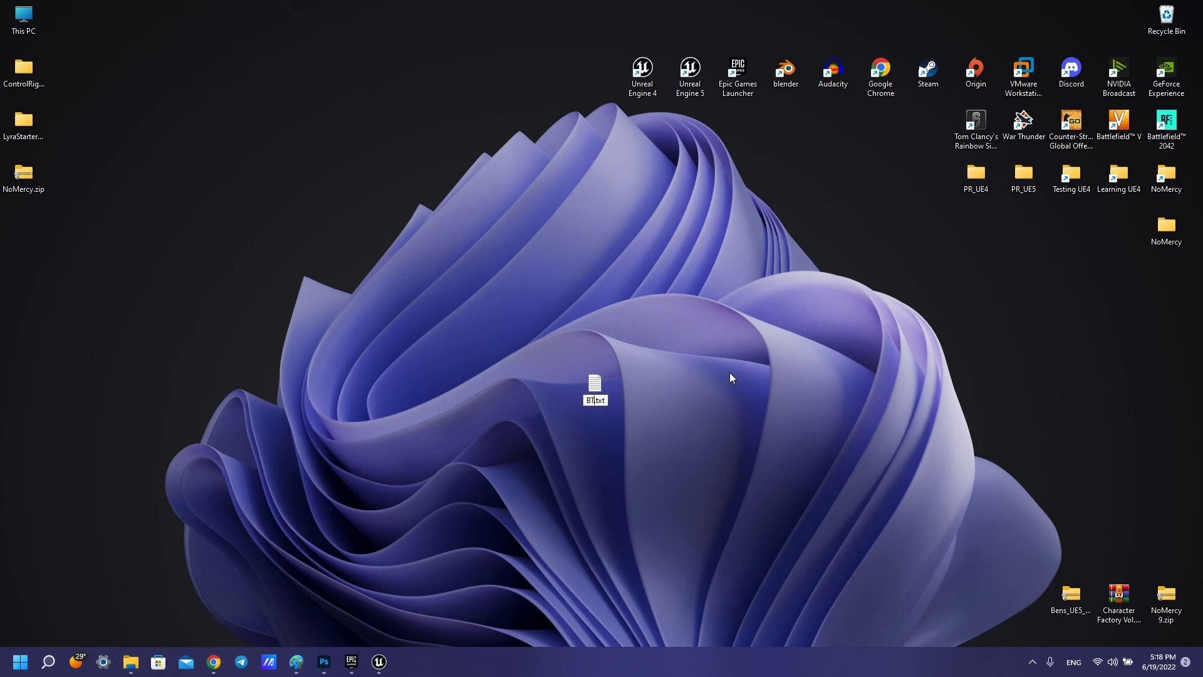
{"action": "type", "text": "R "}
{"action": "type", "text": "B"}
{"action": "type", "text": "lue"}
{"action": "type", "text": "pt"}
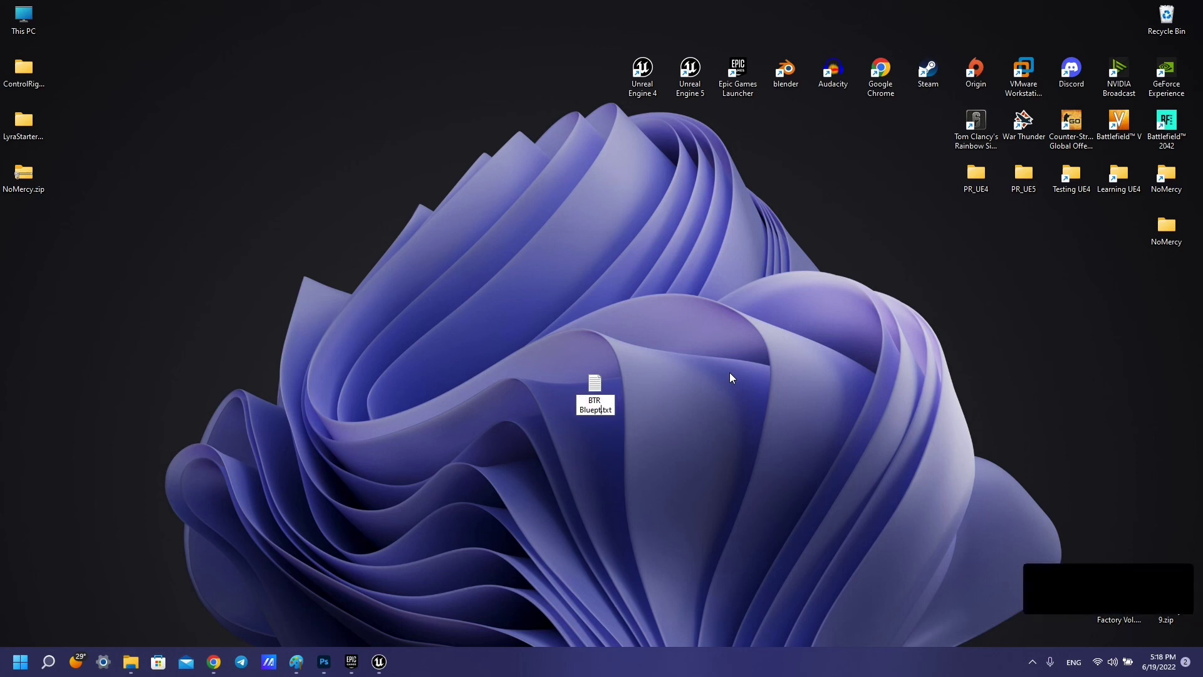
{"action": "key", "text": "backslash"}
{"action": "key", "text": "BackSpace"}
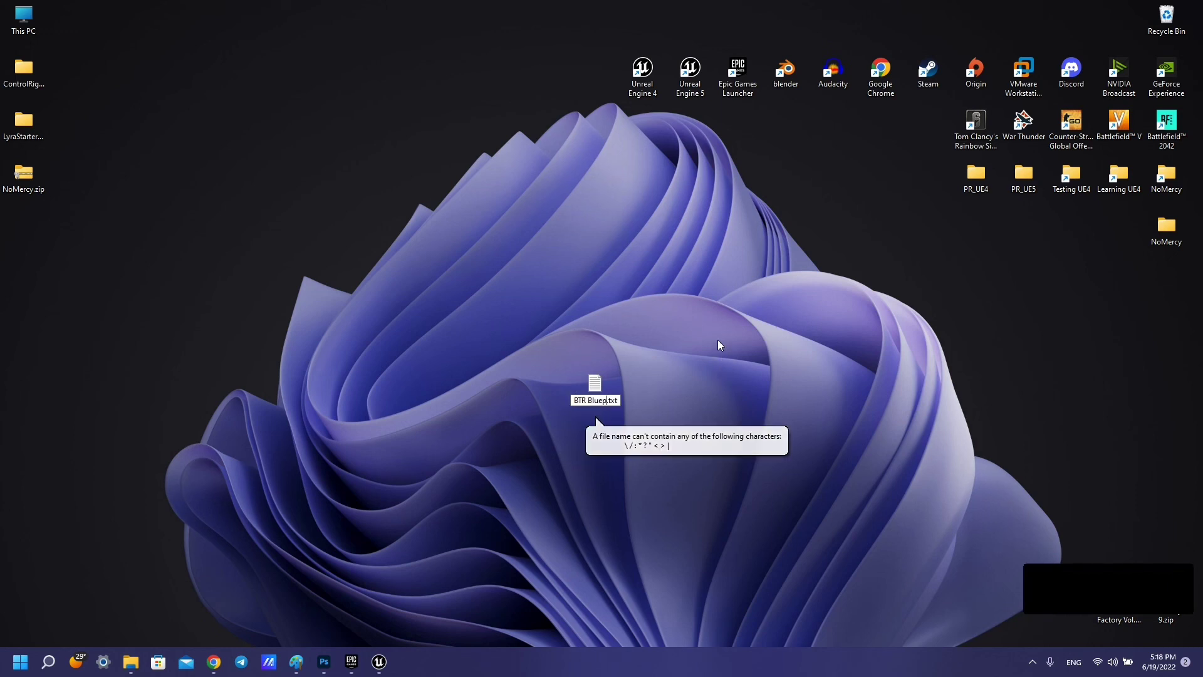
{"action": "type", "text": "rin"}
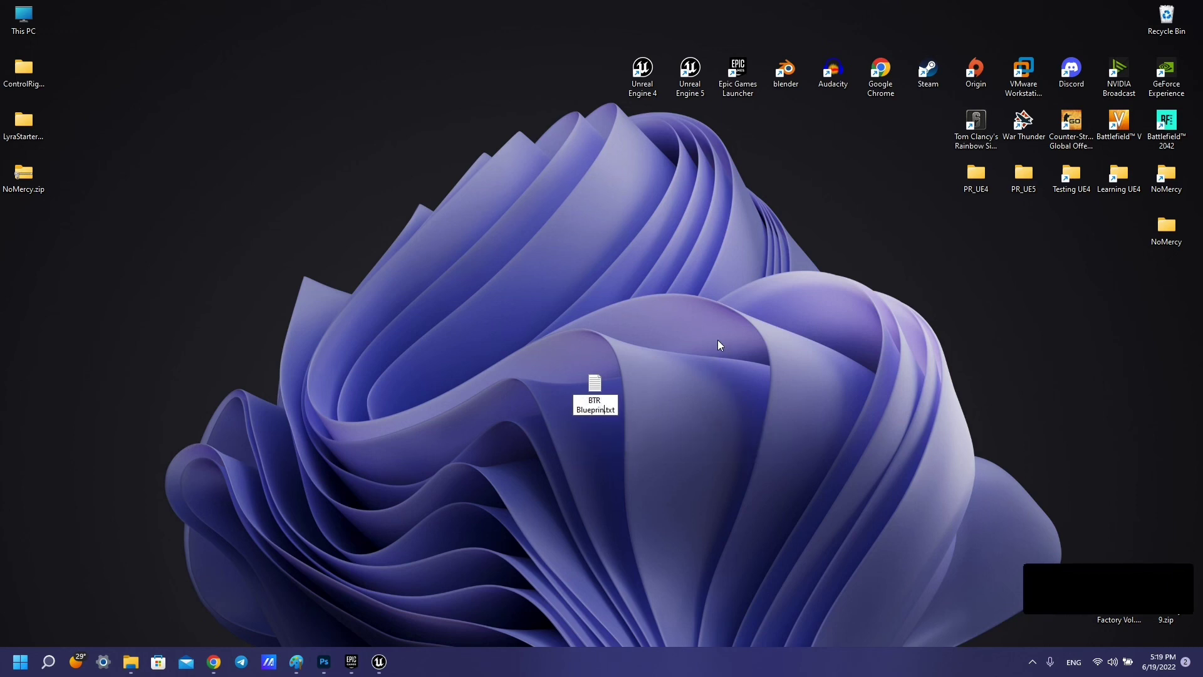
{"action": "type", "text": "t"}
{"action": "key", "text": "Return"}
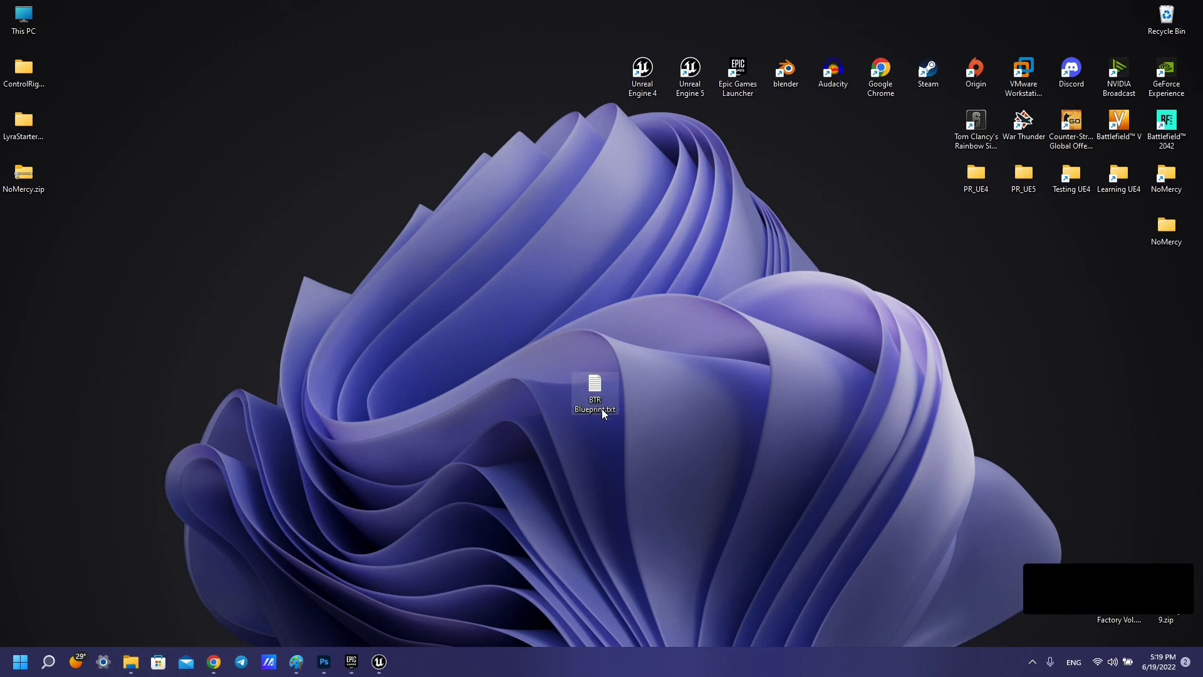
{"action": "double_click", "coordinate": [600, 407]}
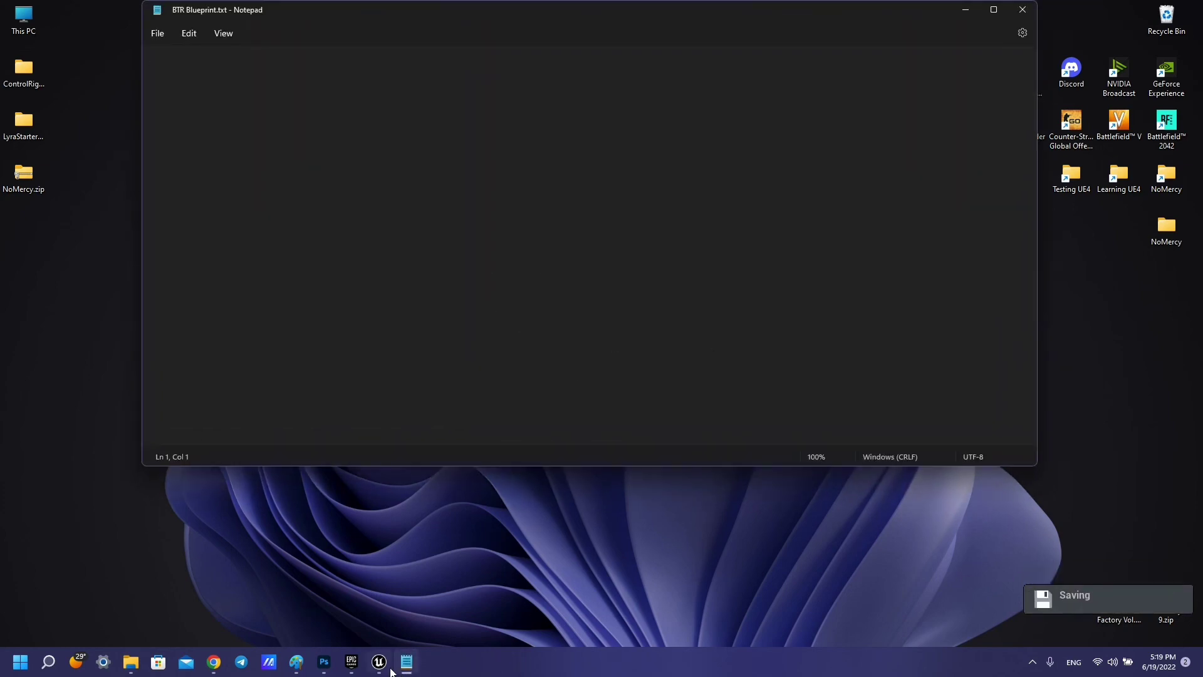
Copy all BTR82_BP Event Graph nodes, paste them into BTR Blueprint.txt and save it
{"action": "key", "text": "alt+Tab"}
{"action": "left_click_drag", "start_coordinate": [400, 158], "coordinate": [828, 392]}
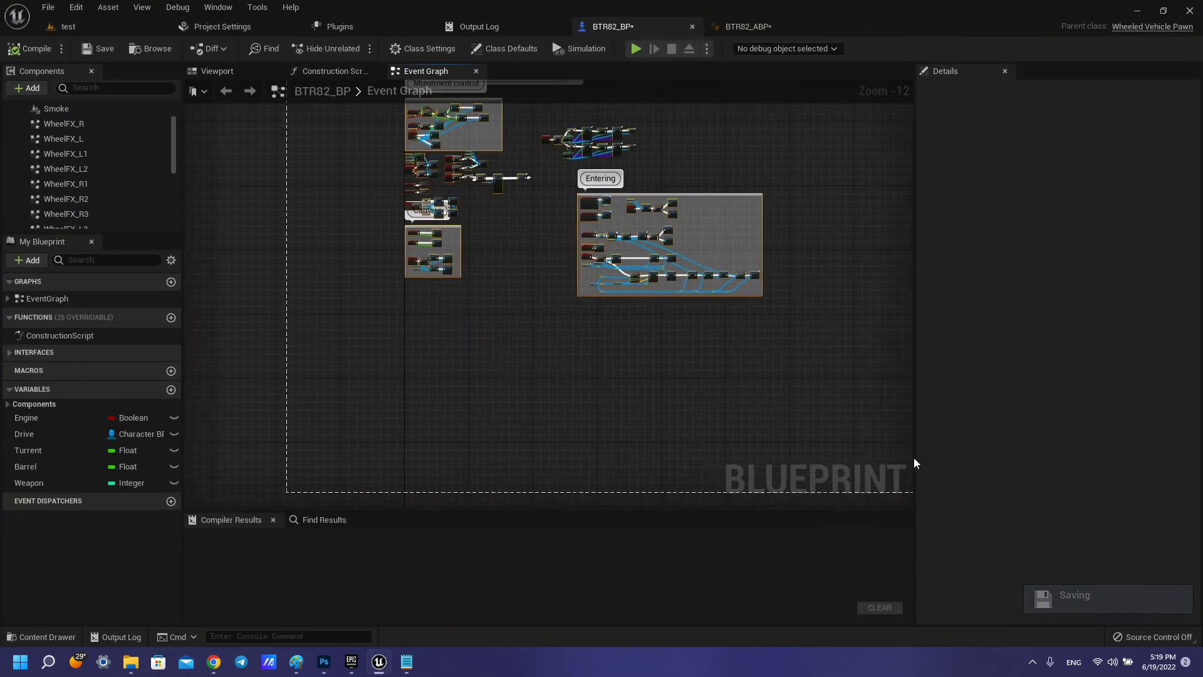
{"action": "left_click", "coordinate": [1137, 10]}
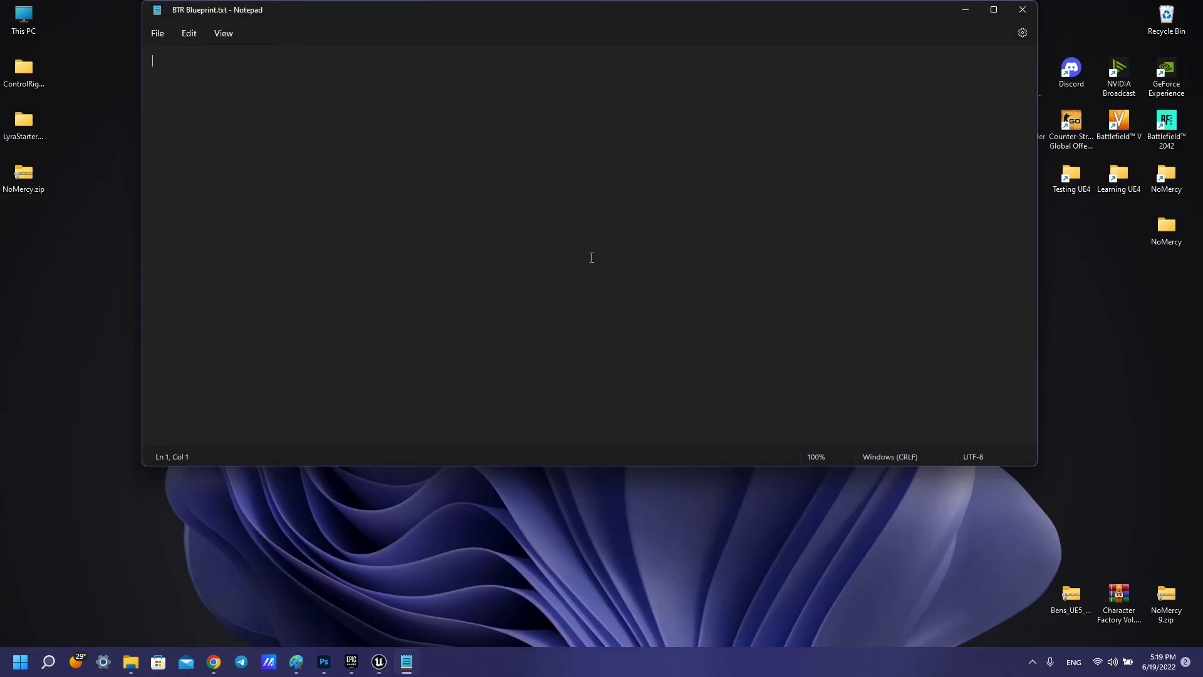
{"action": "key", "text": "ctrl+v"}
{"action": "key", "text": "ctrl+s"}
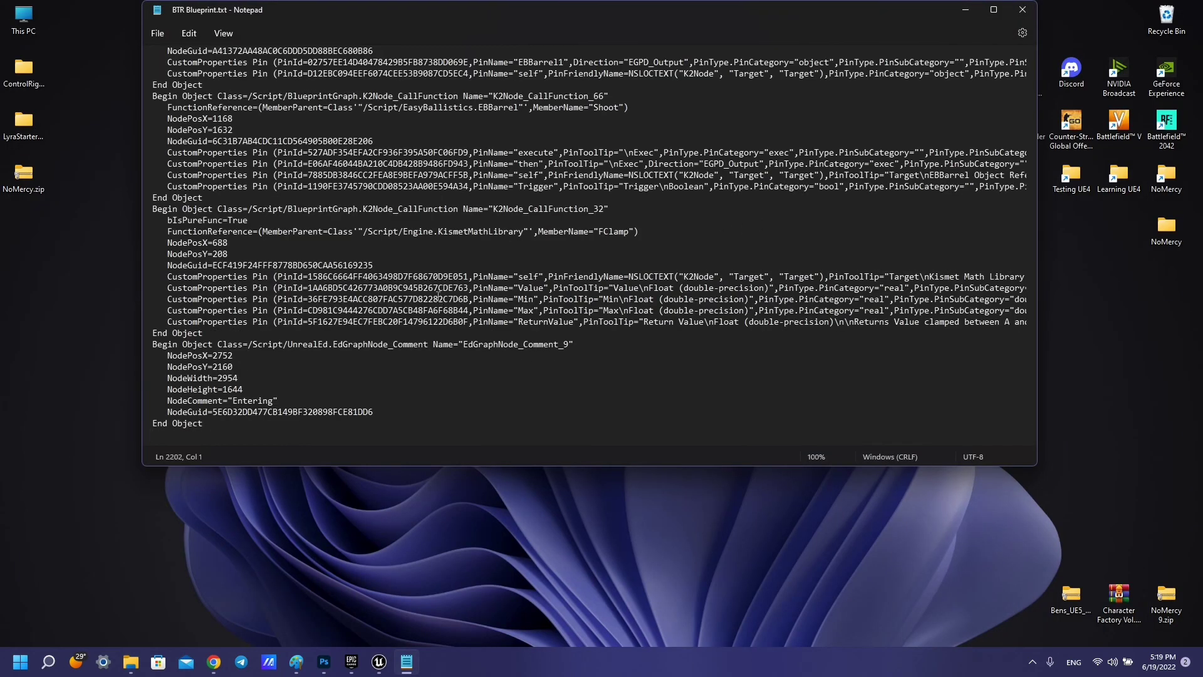
Close Notepad and bring the Unreal editor back up
{"action": "key", "text": "ctrl+a"}
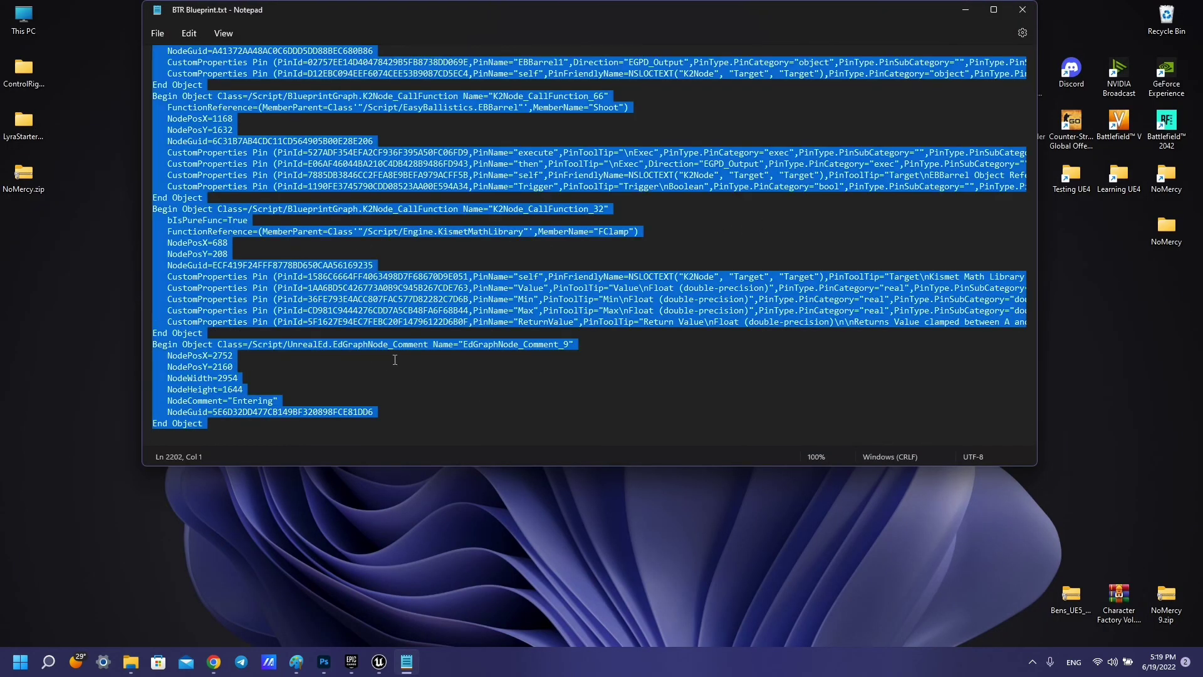
{"action": "left_click", "coordinate": [1023, 10]}
{"action": "left_click", "coordinate": [388, 663]}
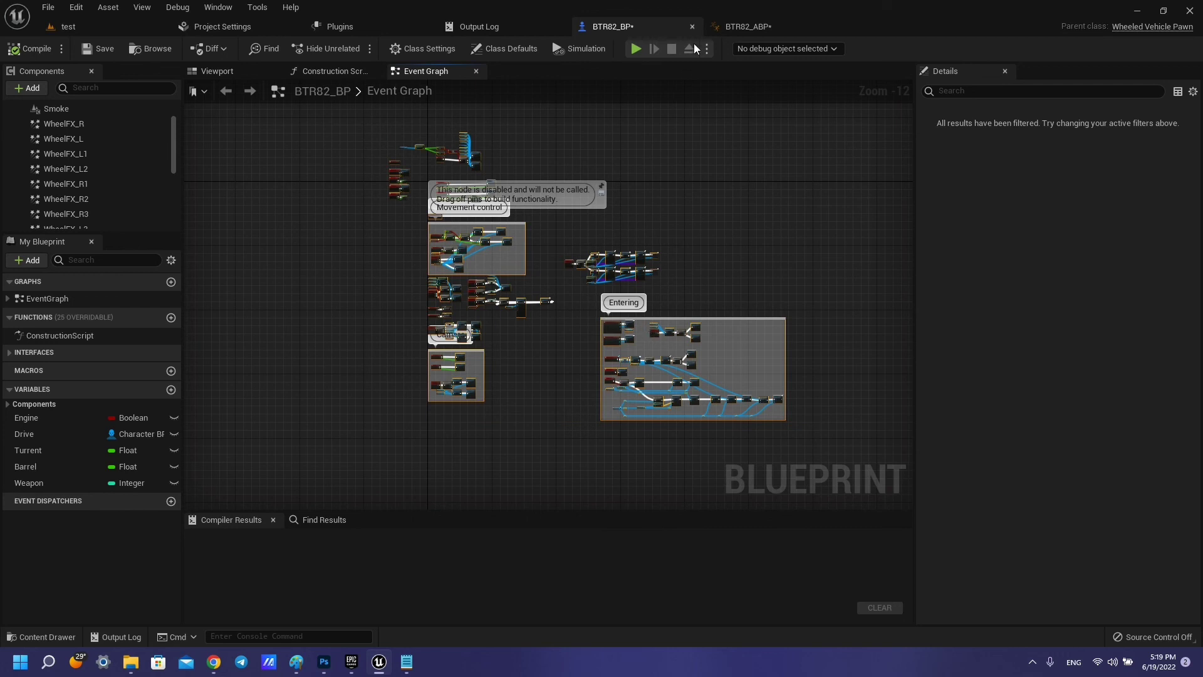
Switch to BTR82_ABP's AnimGraph and marquee-select its whole bone-transform node chain
{"action": "left_click", "coordinate": [742, 27]}
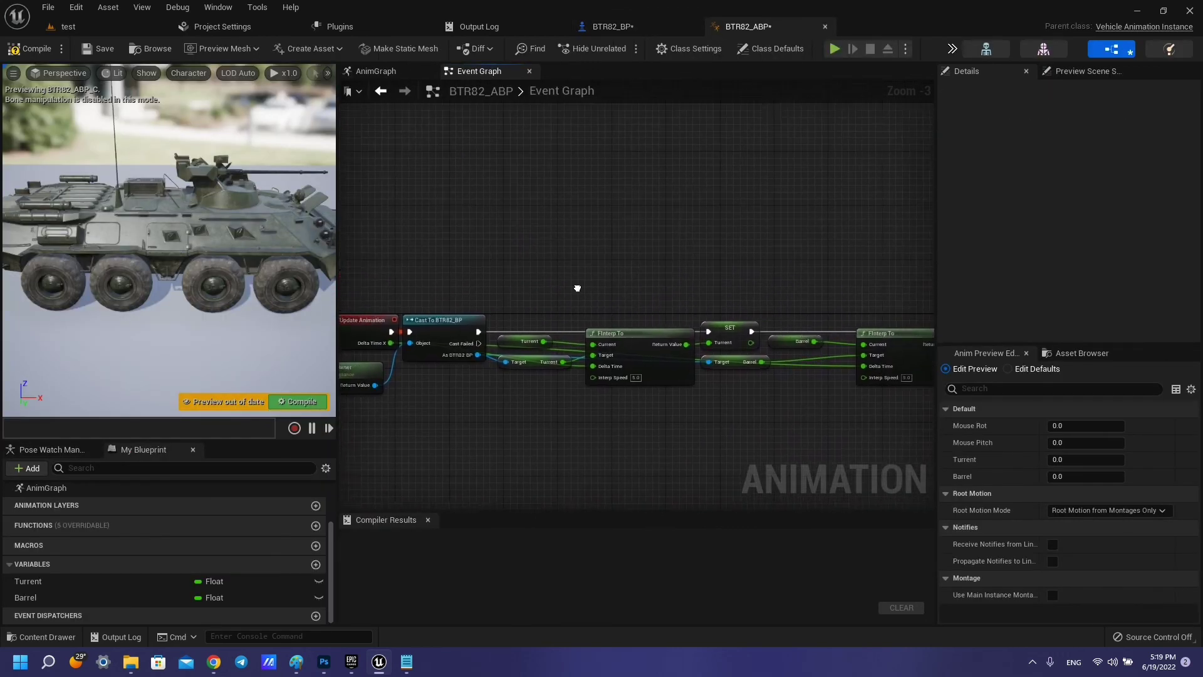
{"action": "right_click_drag", "start_coordinate": [575, 285], "coordinate": [661, 253]}
{"action": "mouse_move", "coordinate": [521, 366]}
{"action": "right_mouse_down"}
{"action": "mouse_move", "coordinate": [567, 351]}
{"action": "mouse_move", "coordinate": [527, 343]}
{"action": "right_mouse_up"}
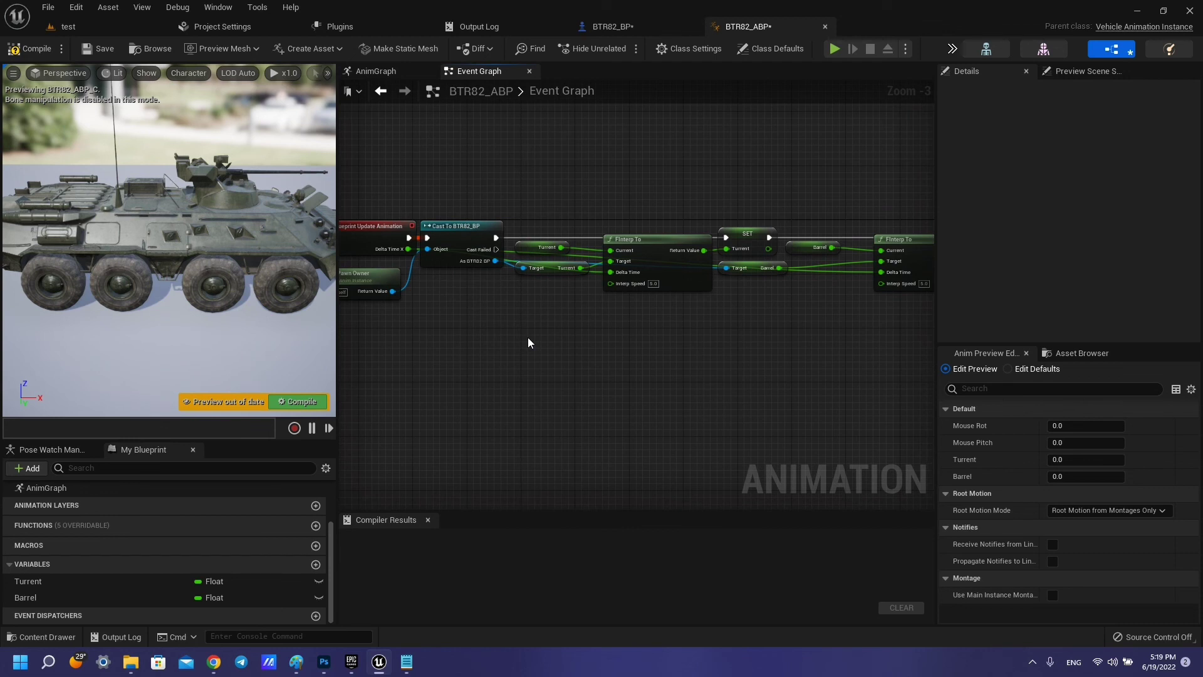
{"action": "left_click", "coordinate": [376, 71]}
{"action": "scroll", "coordinate": [642, 367], "scroll_direction": "down", "scroll_amount": 2}
{"action": "left_click_drag", "start_coordinate": [565, 402], "coordinate": [772, 254]}
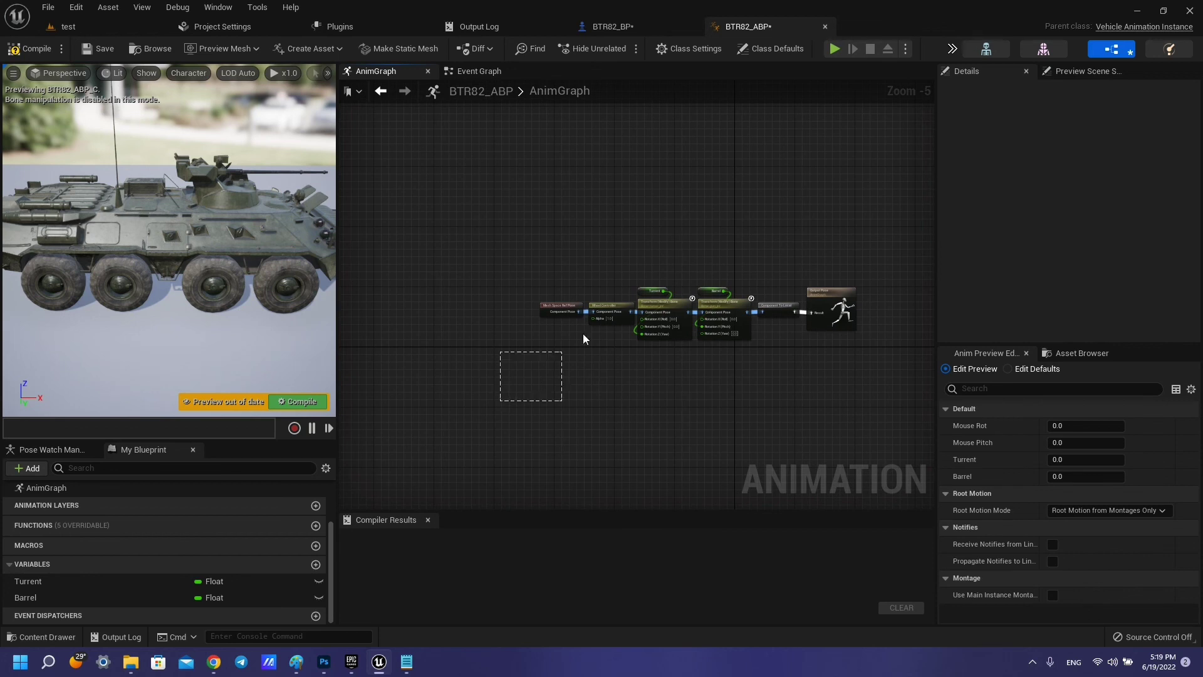